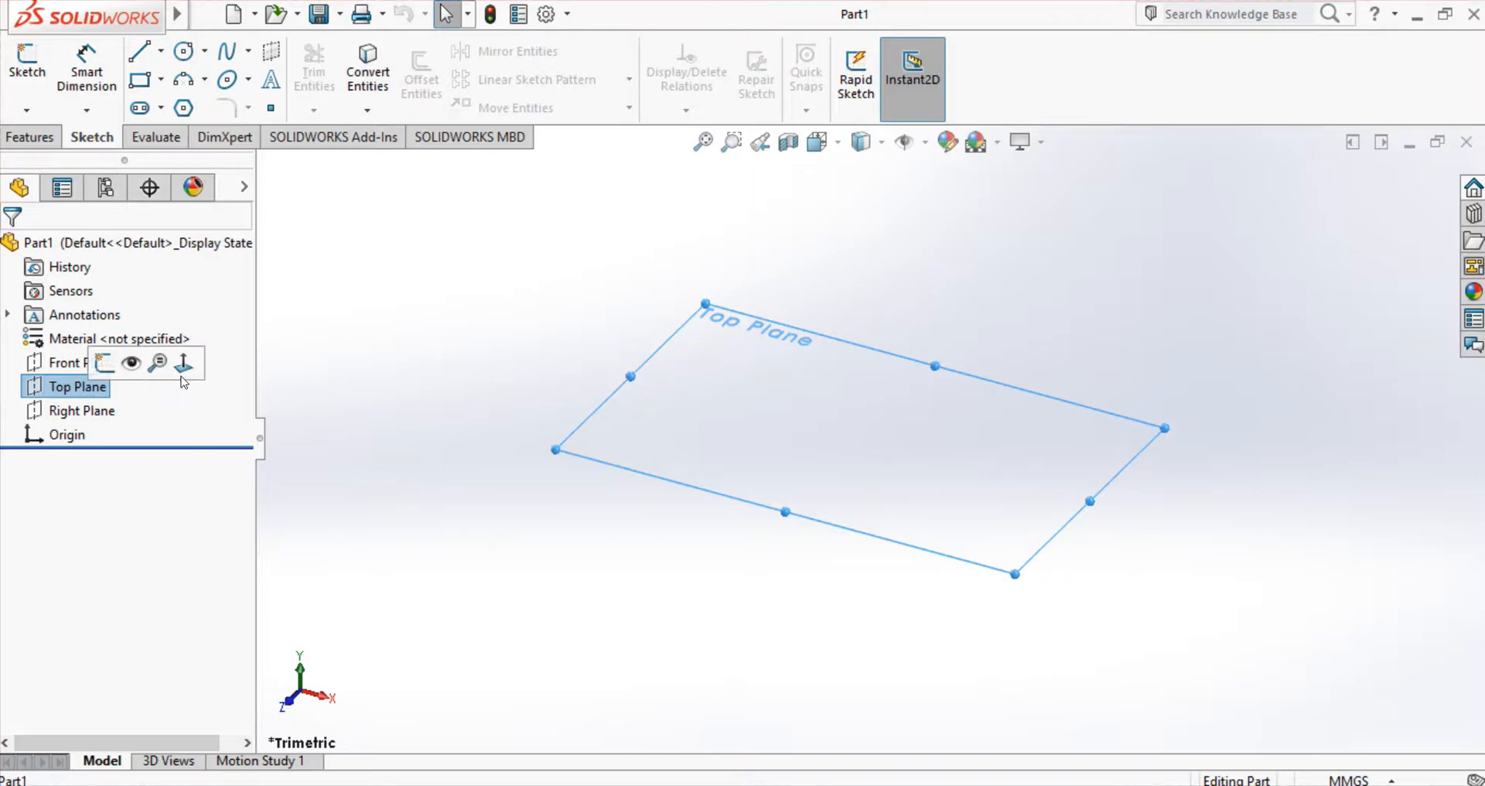
Step: Sketch a circle centred on the origin on the Top Plane and set its diameter to 53 mm
{"action": "left_click", "coordinate": [183, 51]}
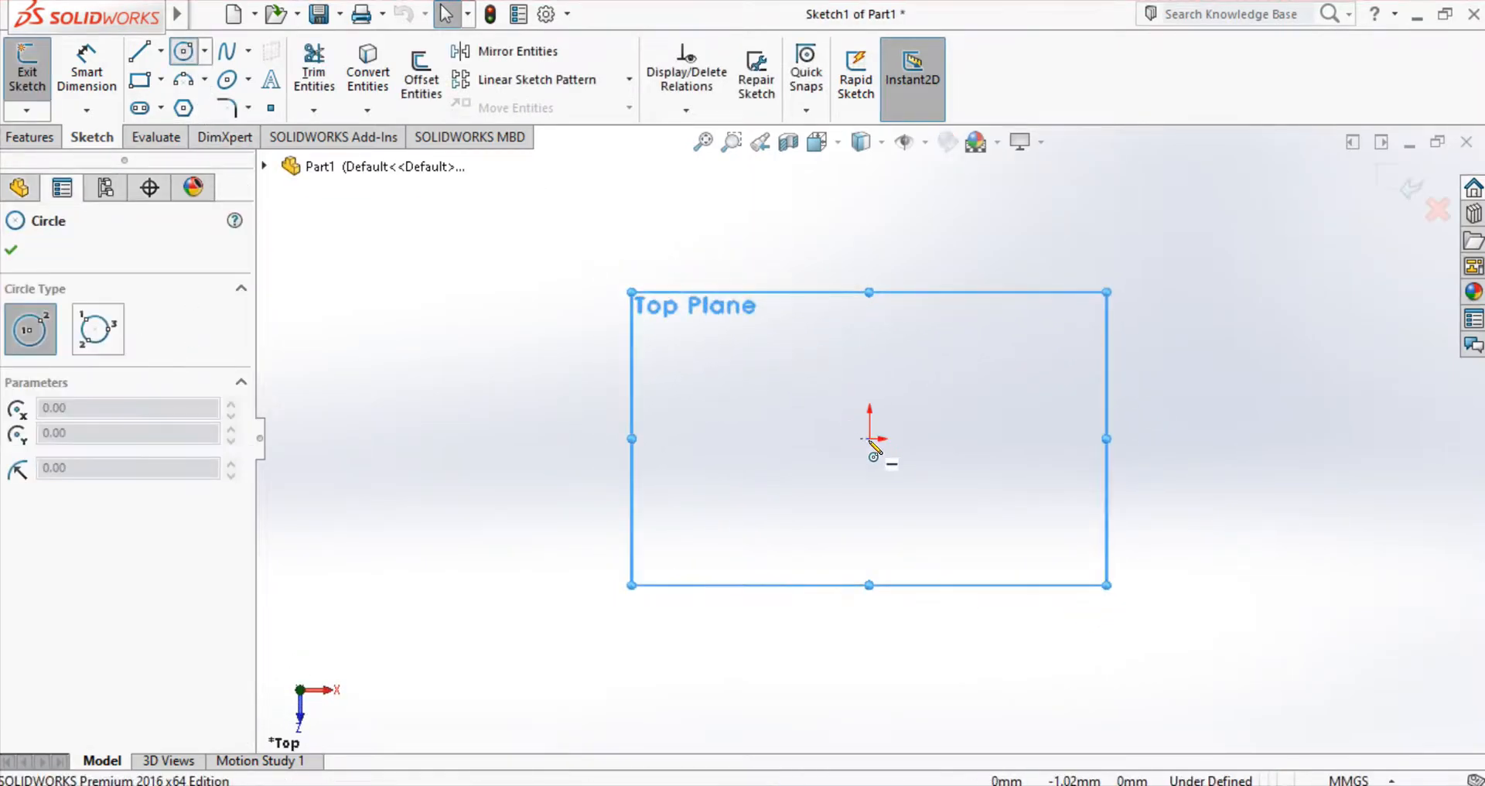
{"action": "left_click", "coordinate": [870, 439]}
{"action": "left_click", "coordinate": [1097, 408]}
{"action": "left_click", "coordinate": [86, 74]}
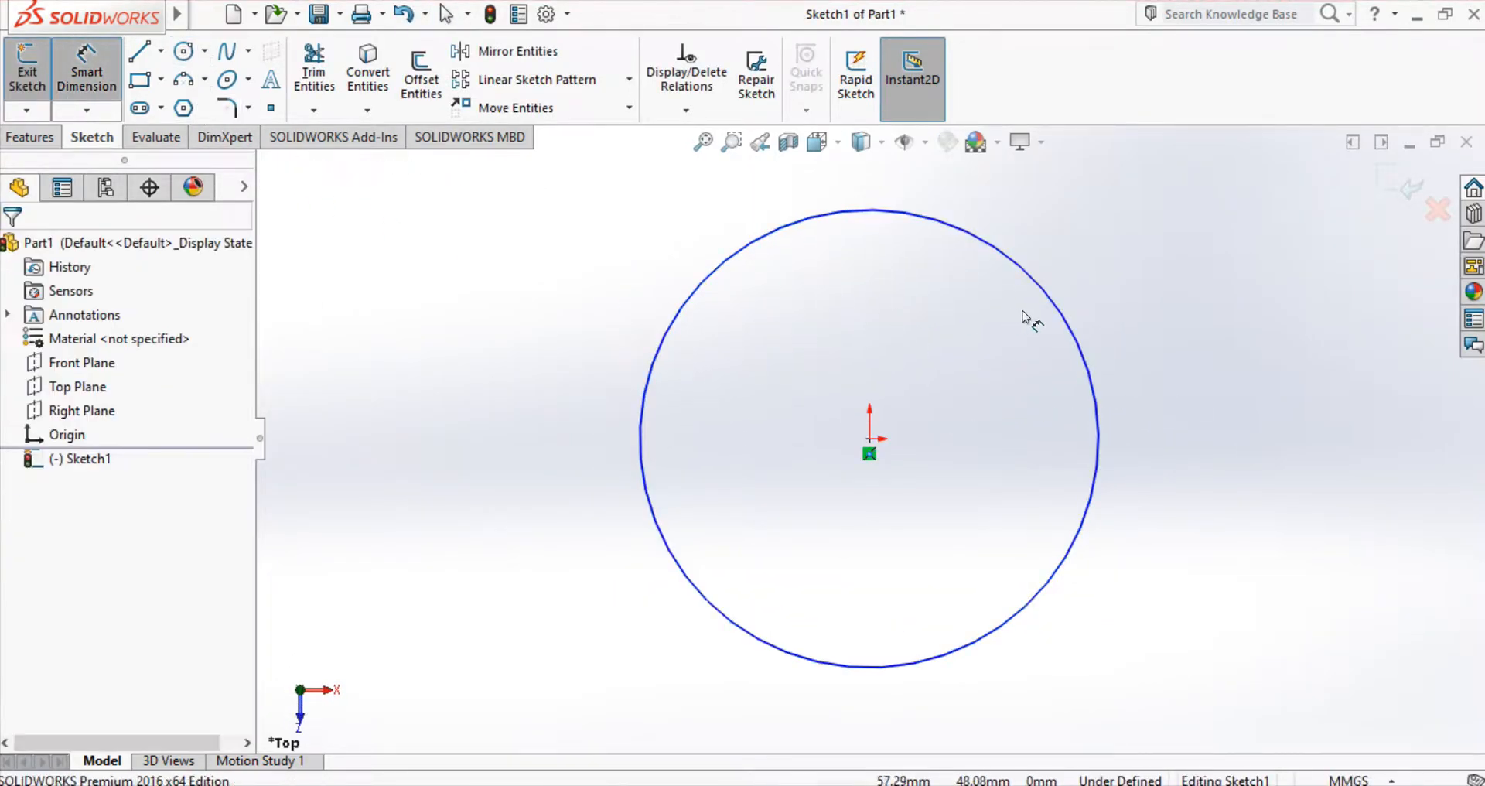
{"action": "left_click", "coordinate": [1088, 368]}
{"action": "left_click", "coordinate": [1213, 370]}
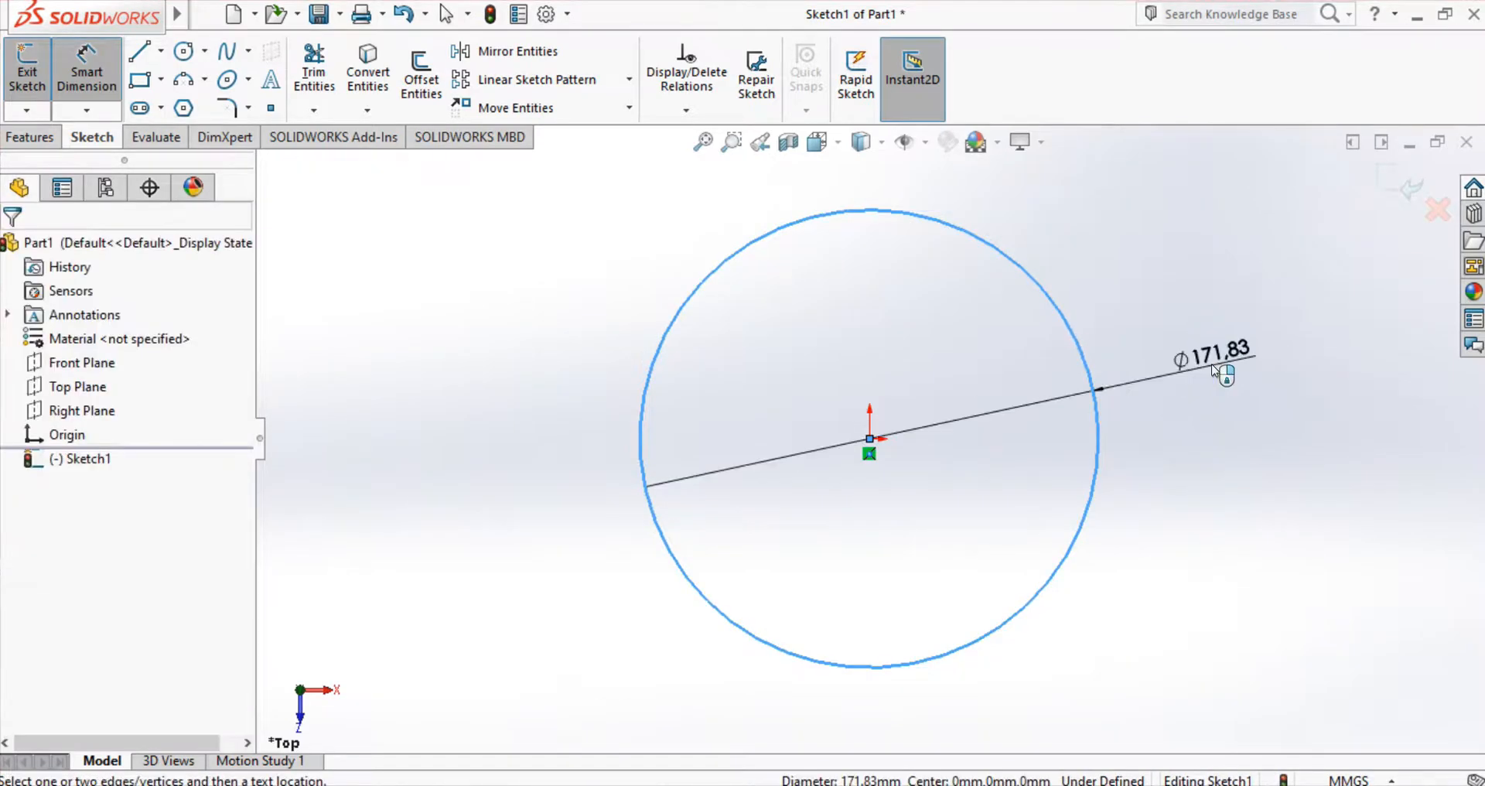
{"action": "type", "text": "53"}
{"action": "left_click", "coordinate": [1119, 360]}
{"action": "left_click", "coordinate": [11, 249]}
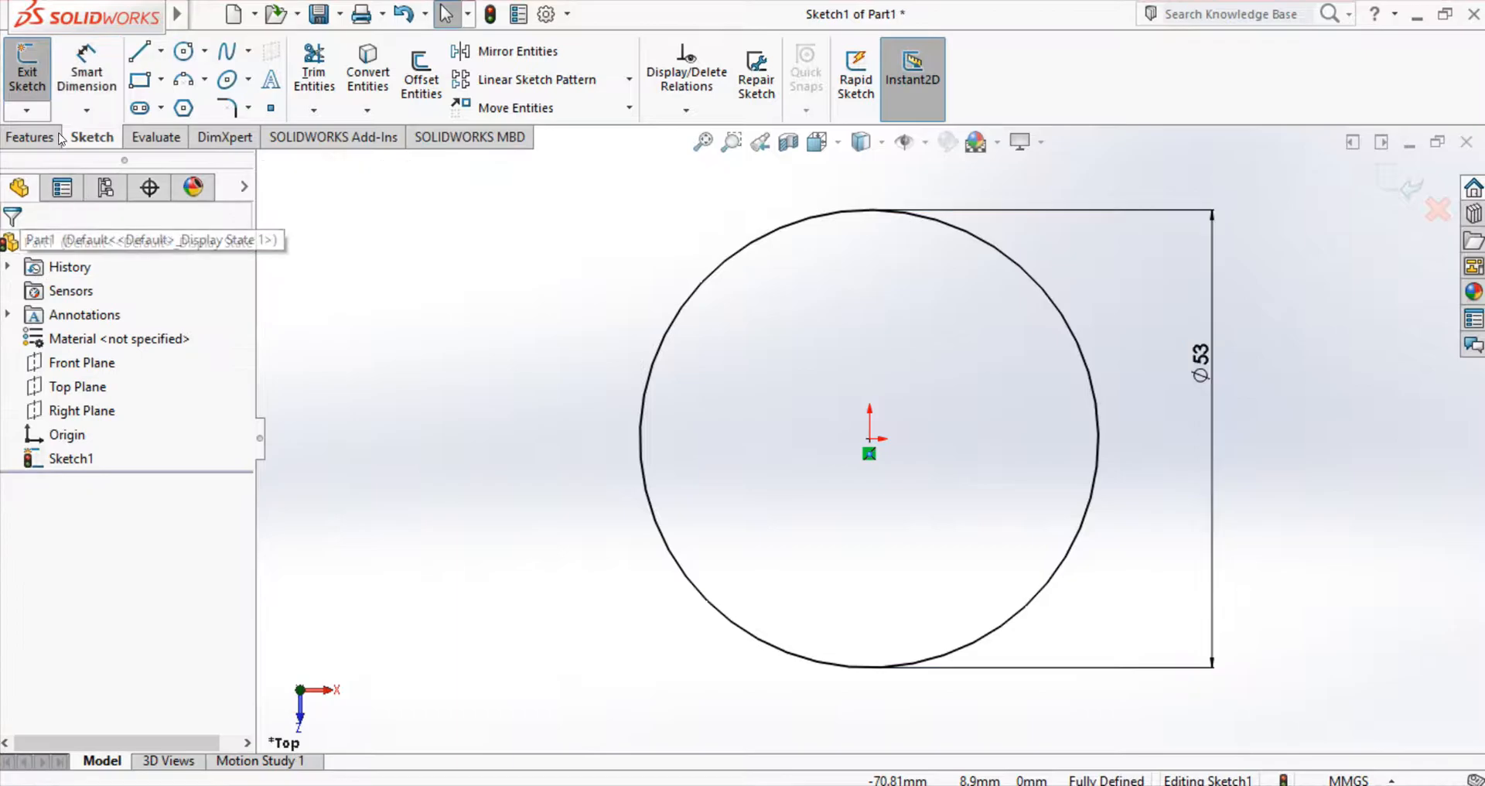
Step: Extrude the circle 45 mm as a blind boss in the reversed direction, below the Top Plane
{"action": "left_click", "coordinate": [29, 137]}
{"action": "left_click", "coordinate": [48, 78]}
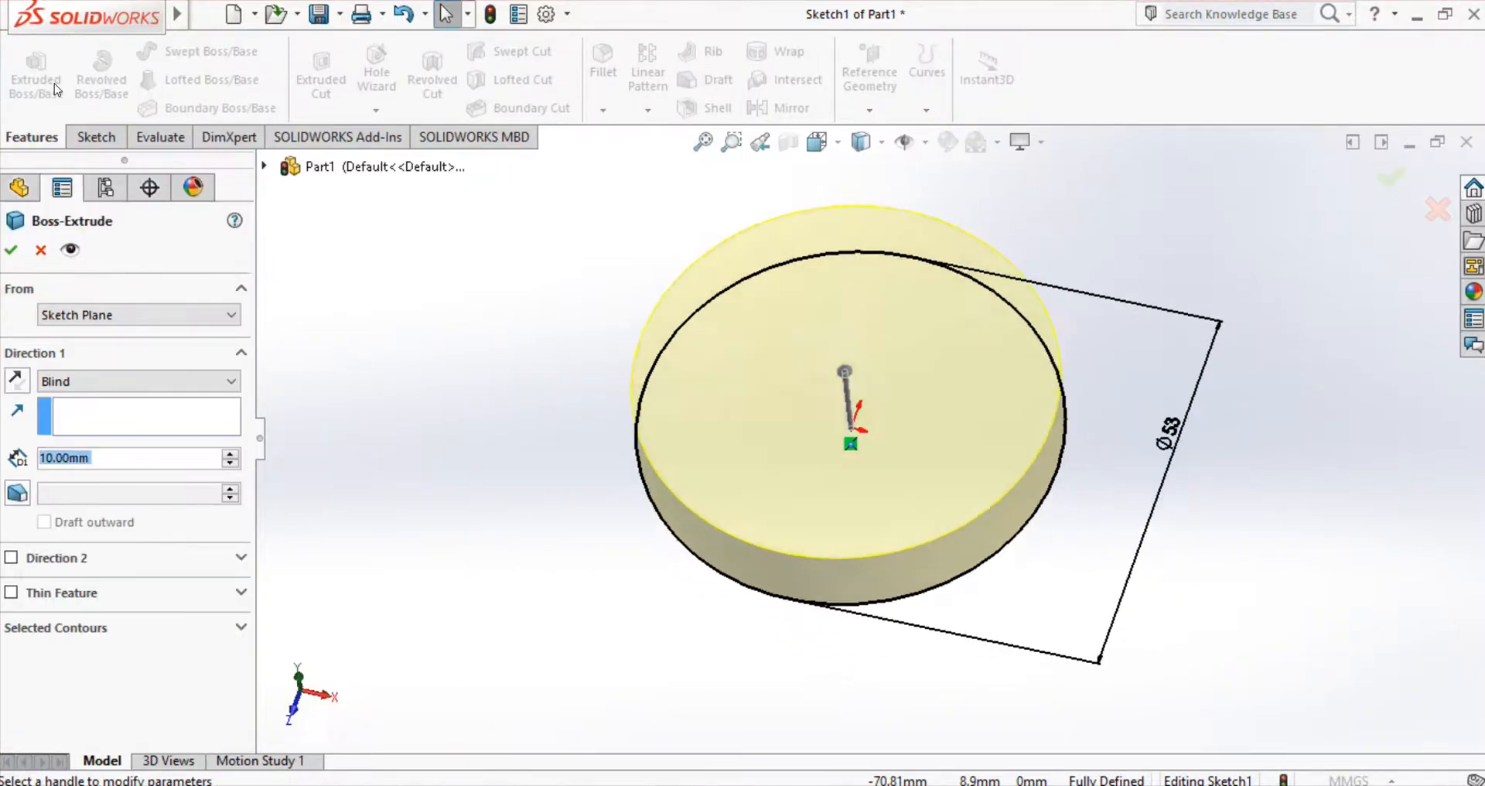
{"action": "type", "text": "45"}
{"action": "key", "text": "Return"}
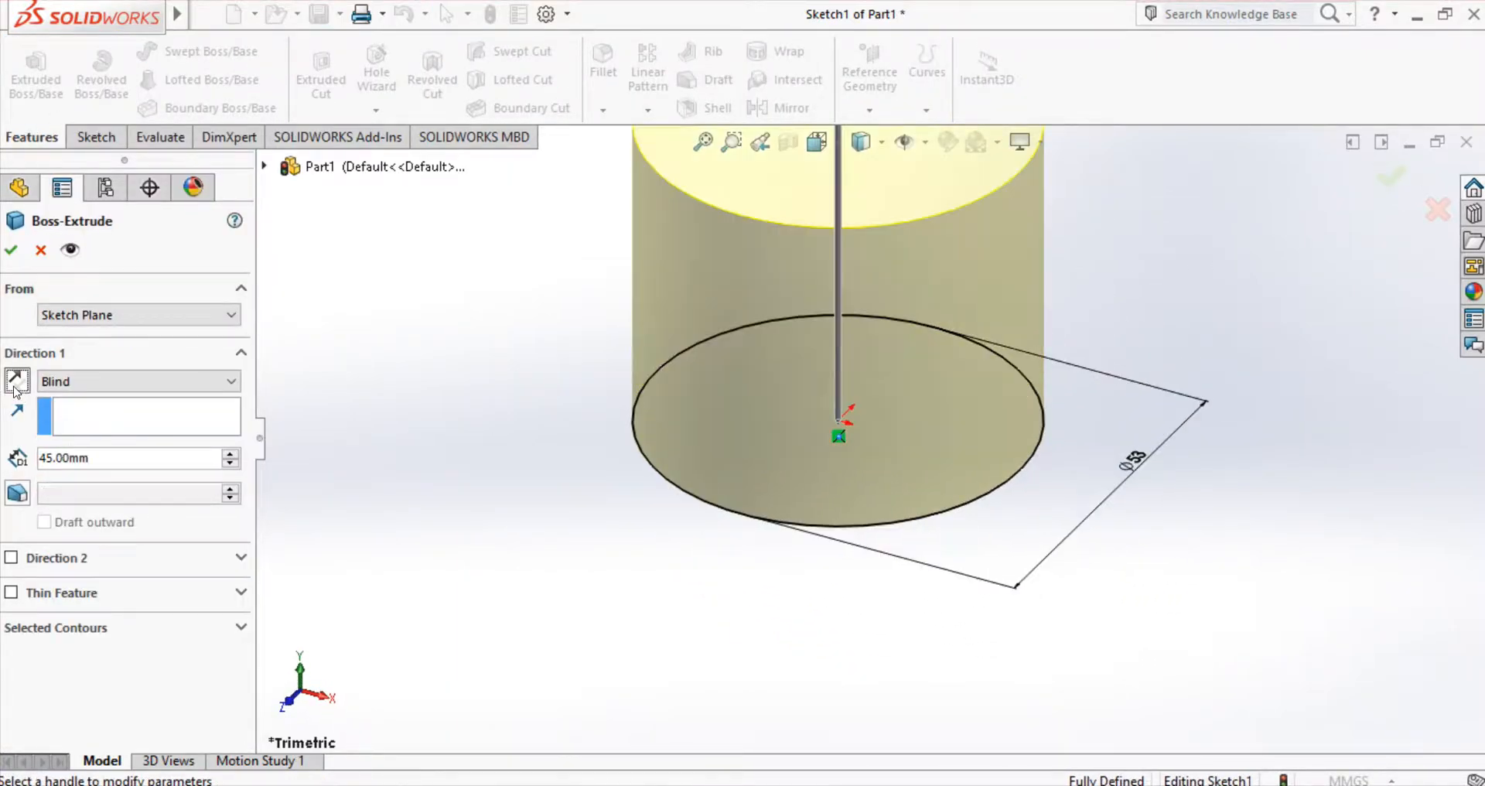
{"action": "left_click", "coordinate": [16, 387]}
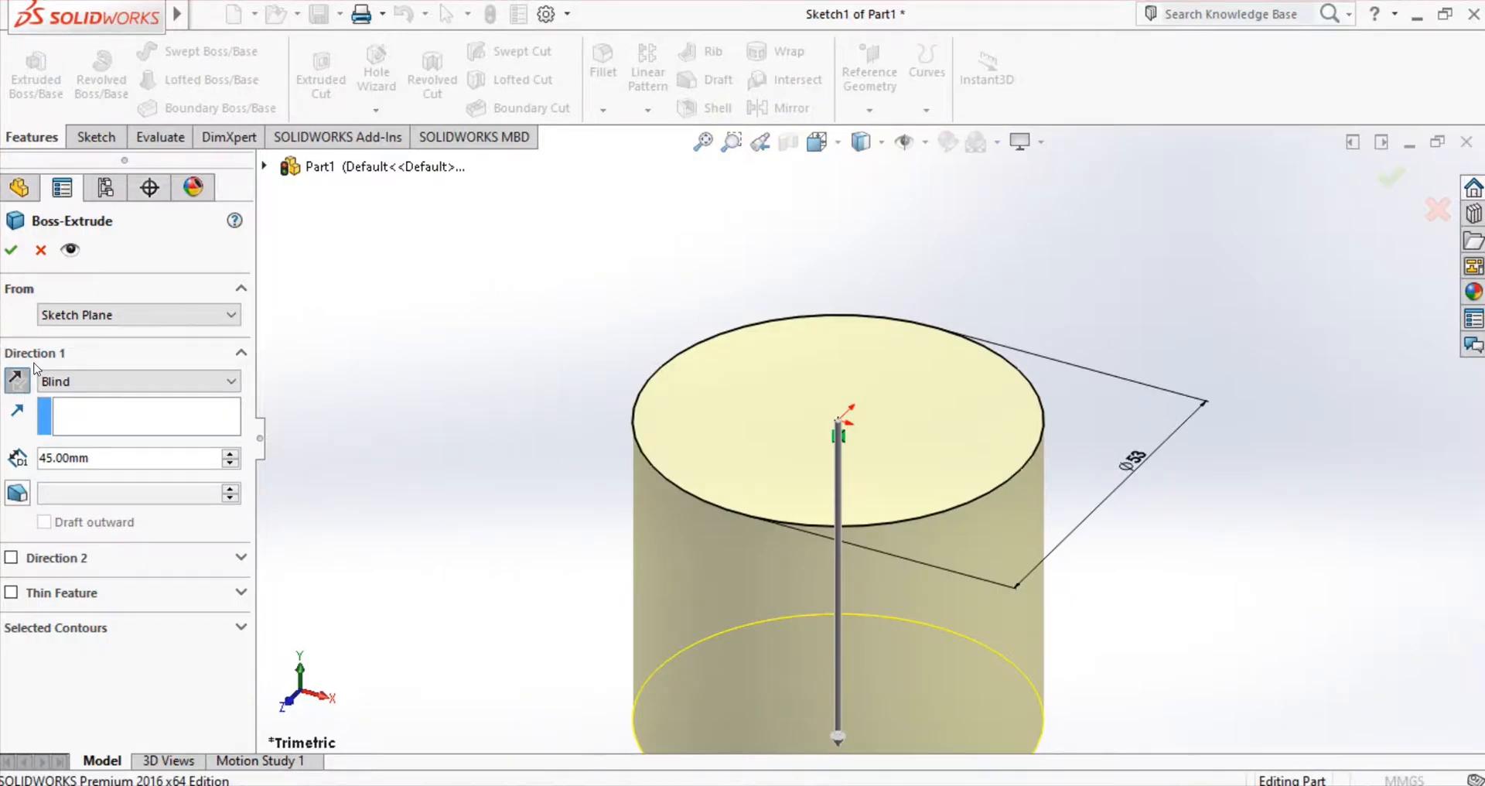
{"action": "key", "text": "Return"}
Step: Fillet the cylinder's top edge with an asymmetric fillet of 1.05 mm for distance 1 and 3 mm for distance 2
{"action": "left_click", "coordinate": [642, 77]}
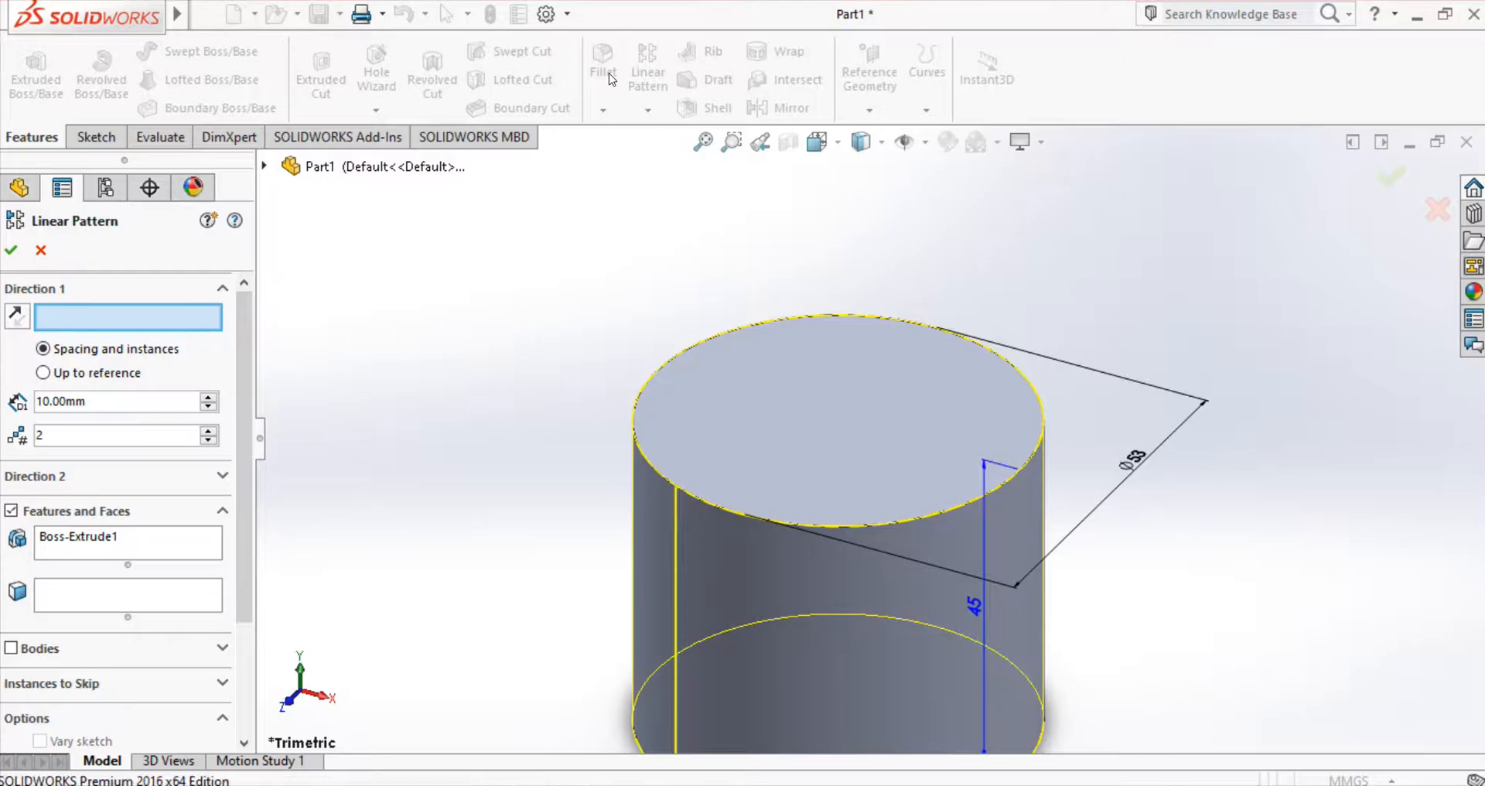
{"action": "key", "text": "Escape"}
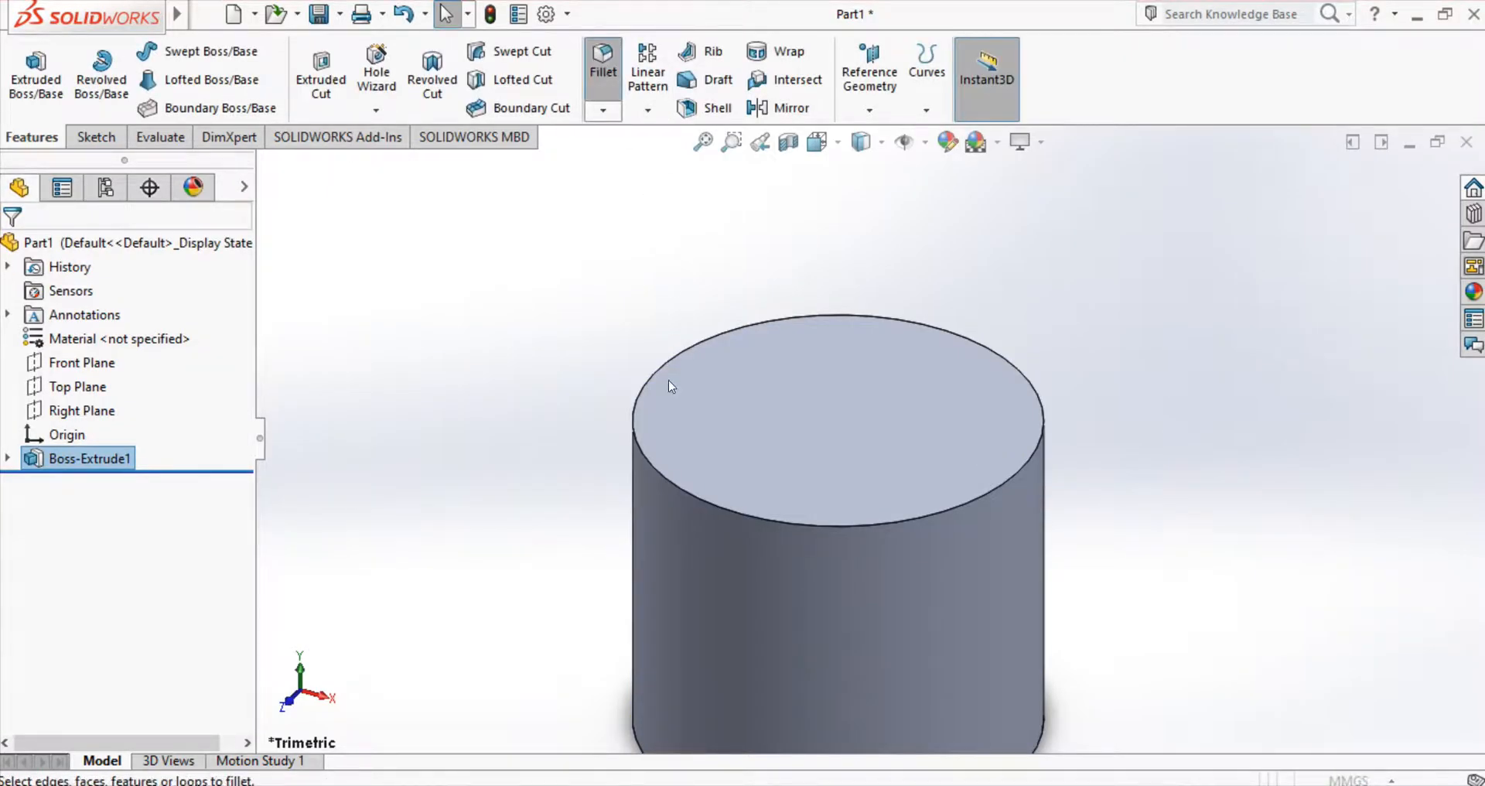
{"action": "left_click", "coordinate": [687, 497]}
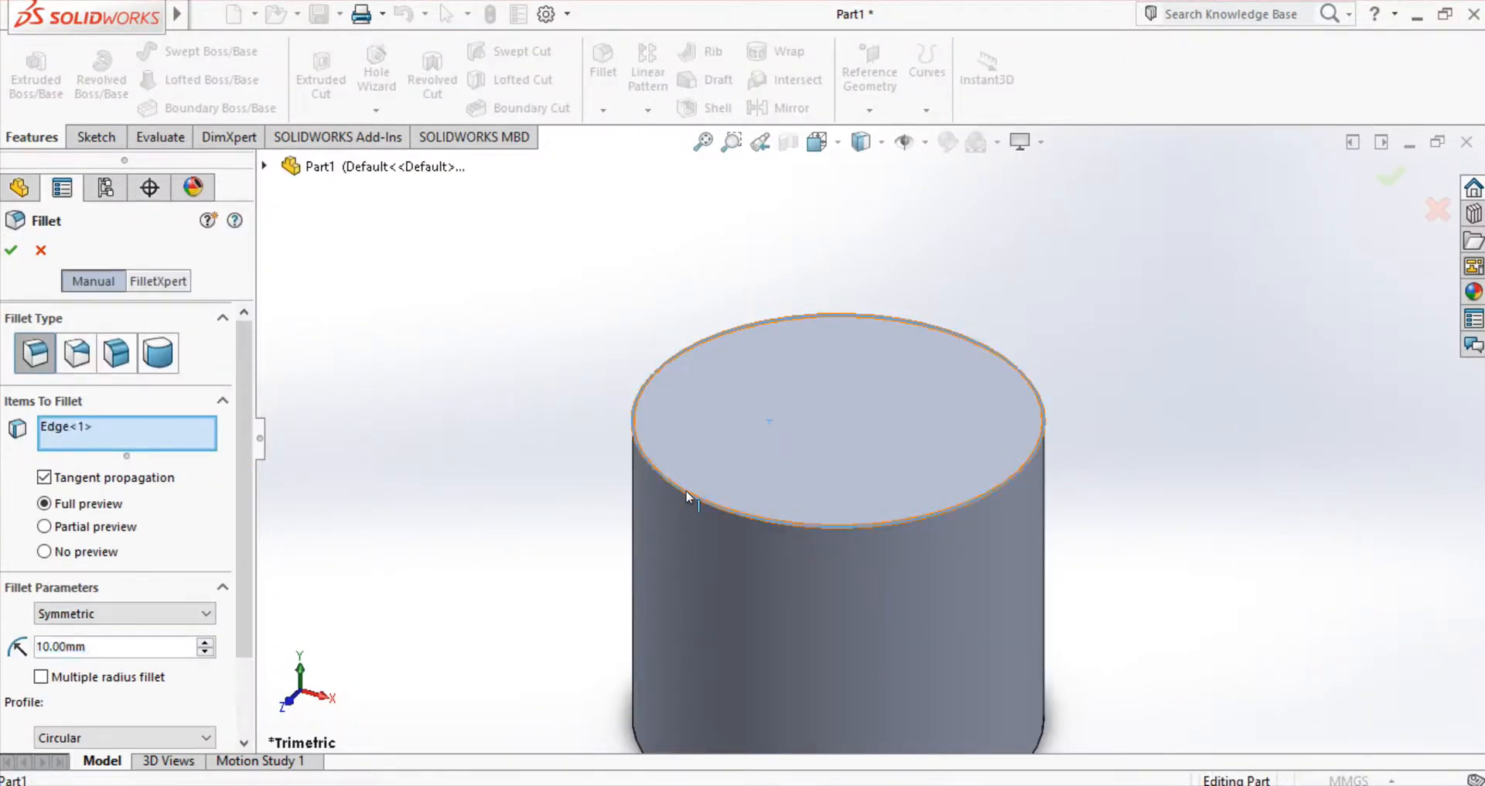
{"action": "left_click", "coordinate": [166, 611]}
{"action": "left_click", "coordinate": [127, 643]}
{"action": "type", "text": "1.05"}
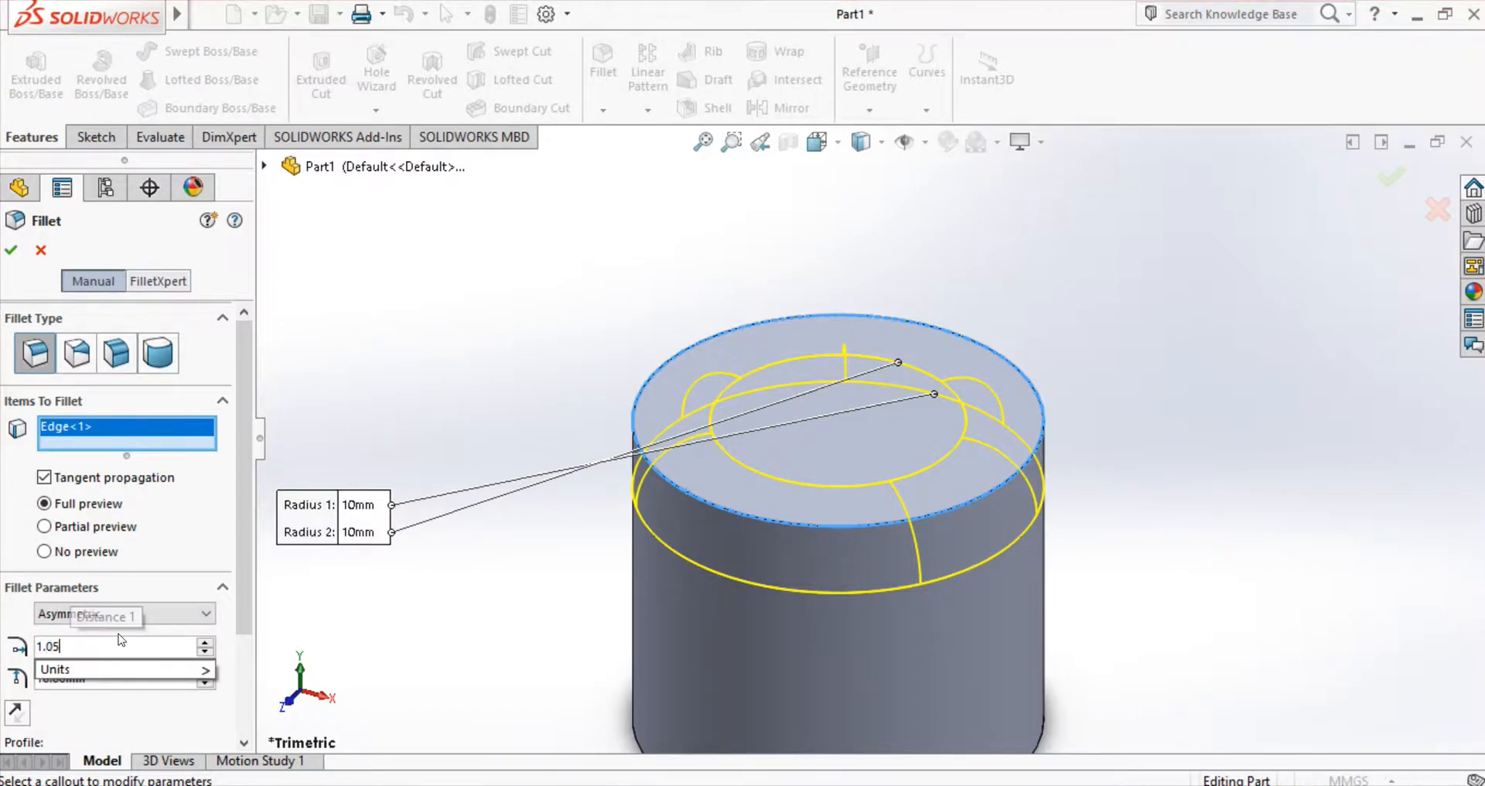
{"action": "key", "text": "Tab"}
{"action": "type", "text": "3"}
{"action": "key", "text": "Return"}
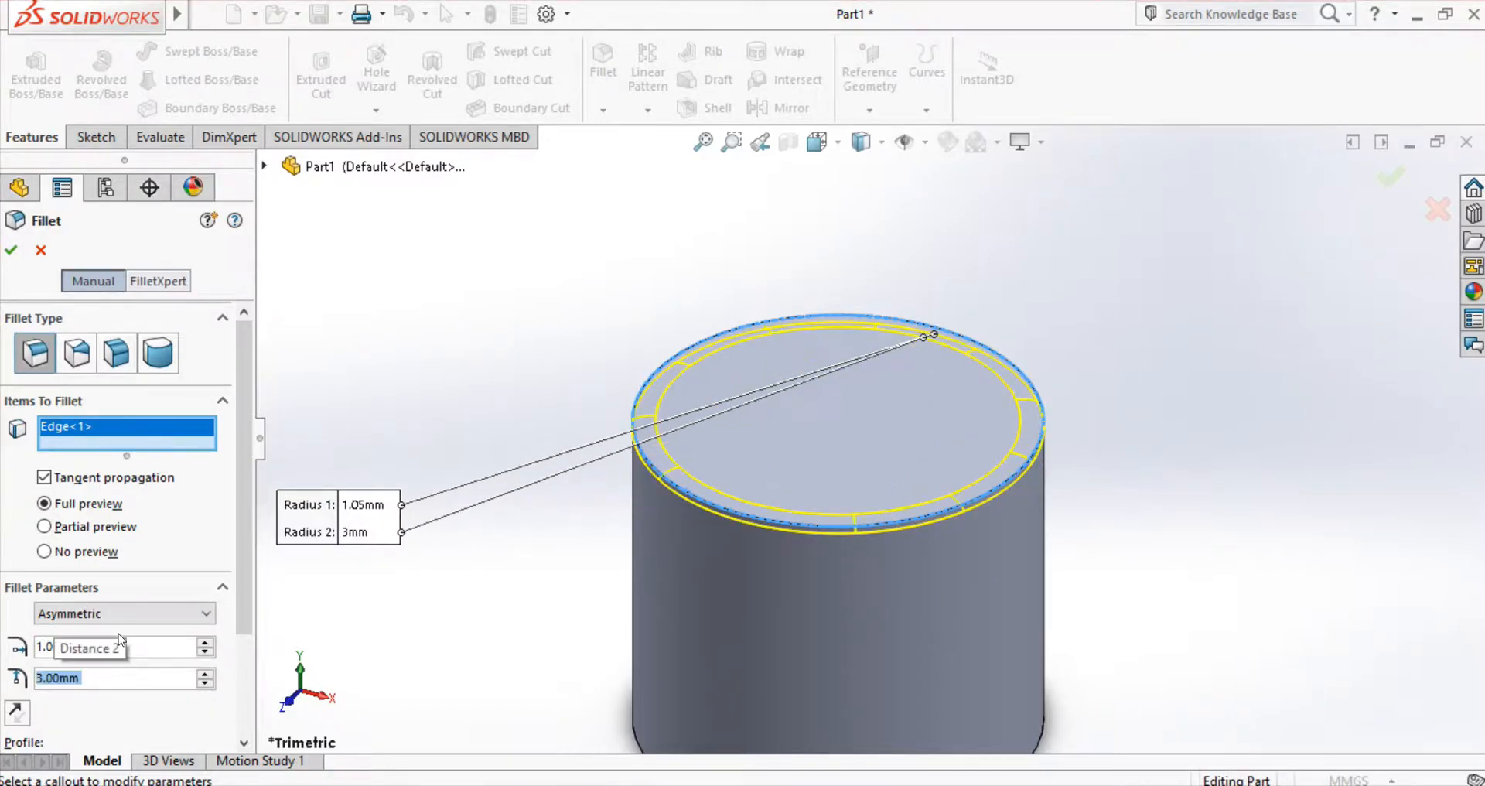
{"action": "key", "text": "Return"}
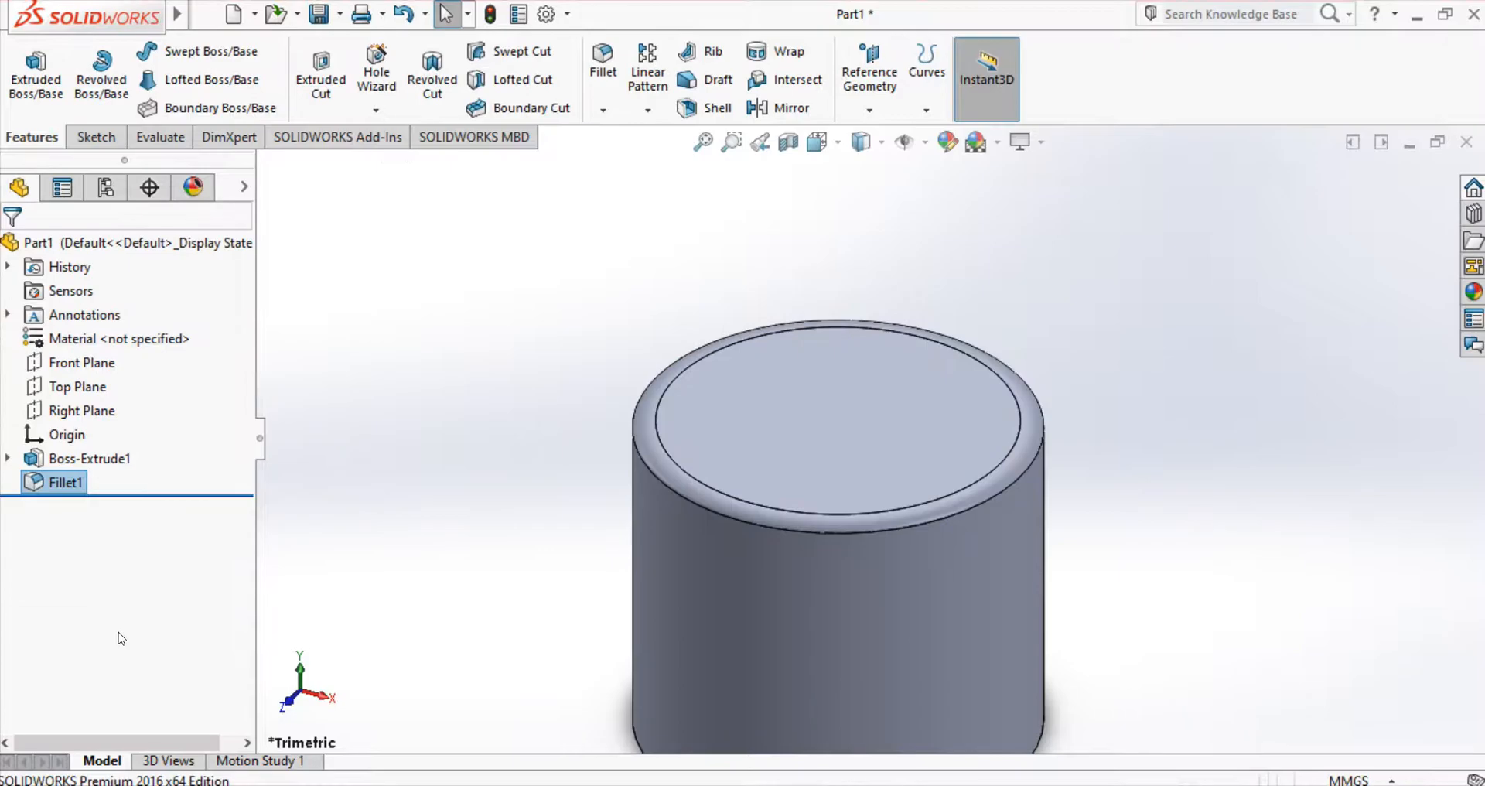
Step: Create a reference plane offset 3.05 mm below the Top Plane with the offset flipped, and hide it
{"action": "left_click", "coordinate": [77, 386]}
{"action": "left_click", "coordinate": [870, 77]}
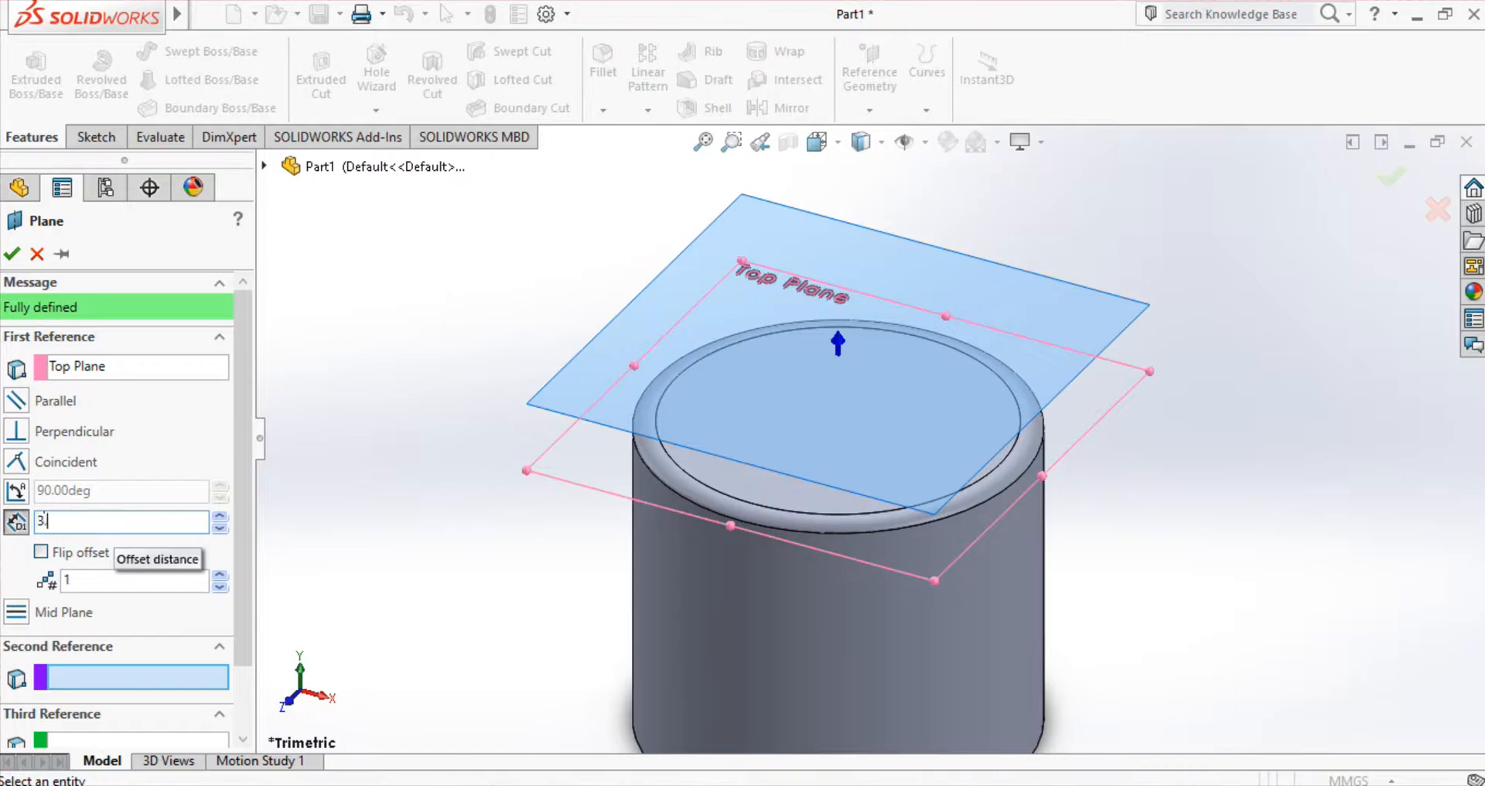
{"action": "key", "text": "Return"}
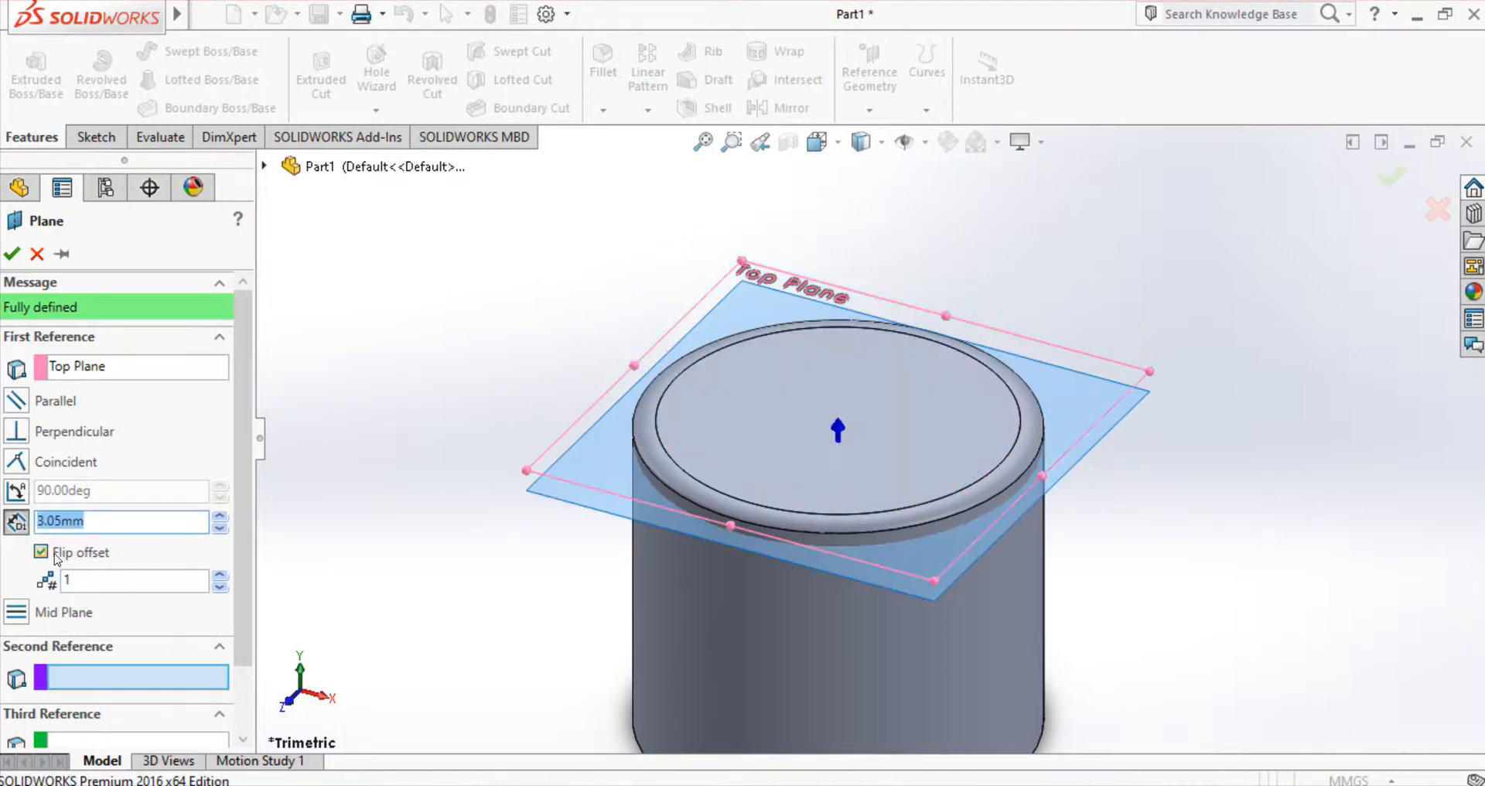
{"action": "left_click", "coordinate": [41, 551]}
{"action": "key", "text": "Return"}
{"action": "left_click", "coordinate": [67, 506]}
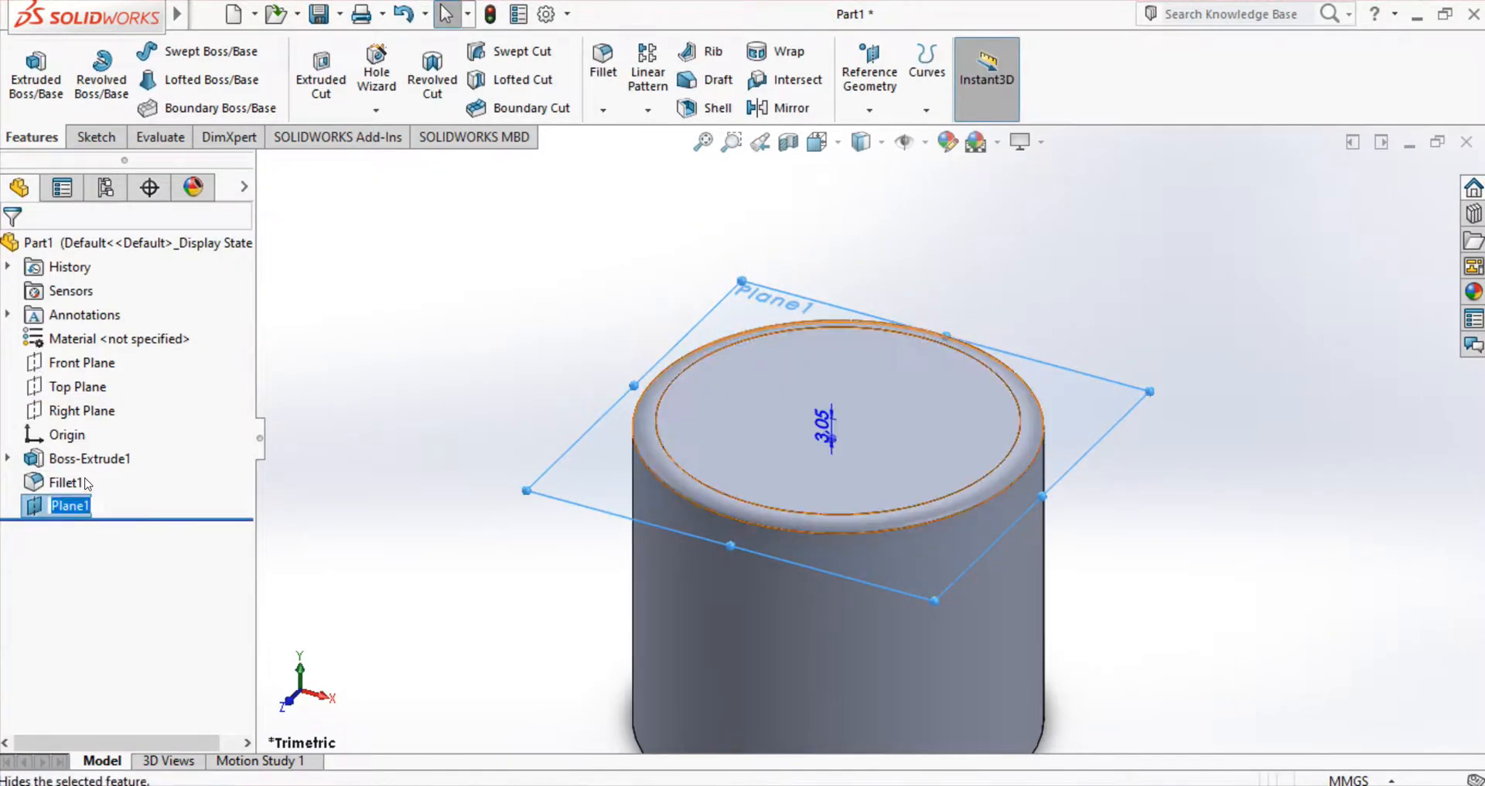
Step: On Plane1, sketch a circle matching the cylinder's outer edge and offset it 2 mm inward
{"action": "left_click", "coordinate": [67, 506]}
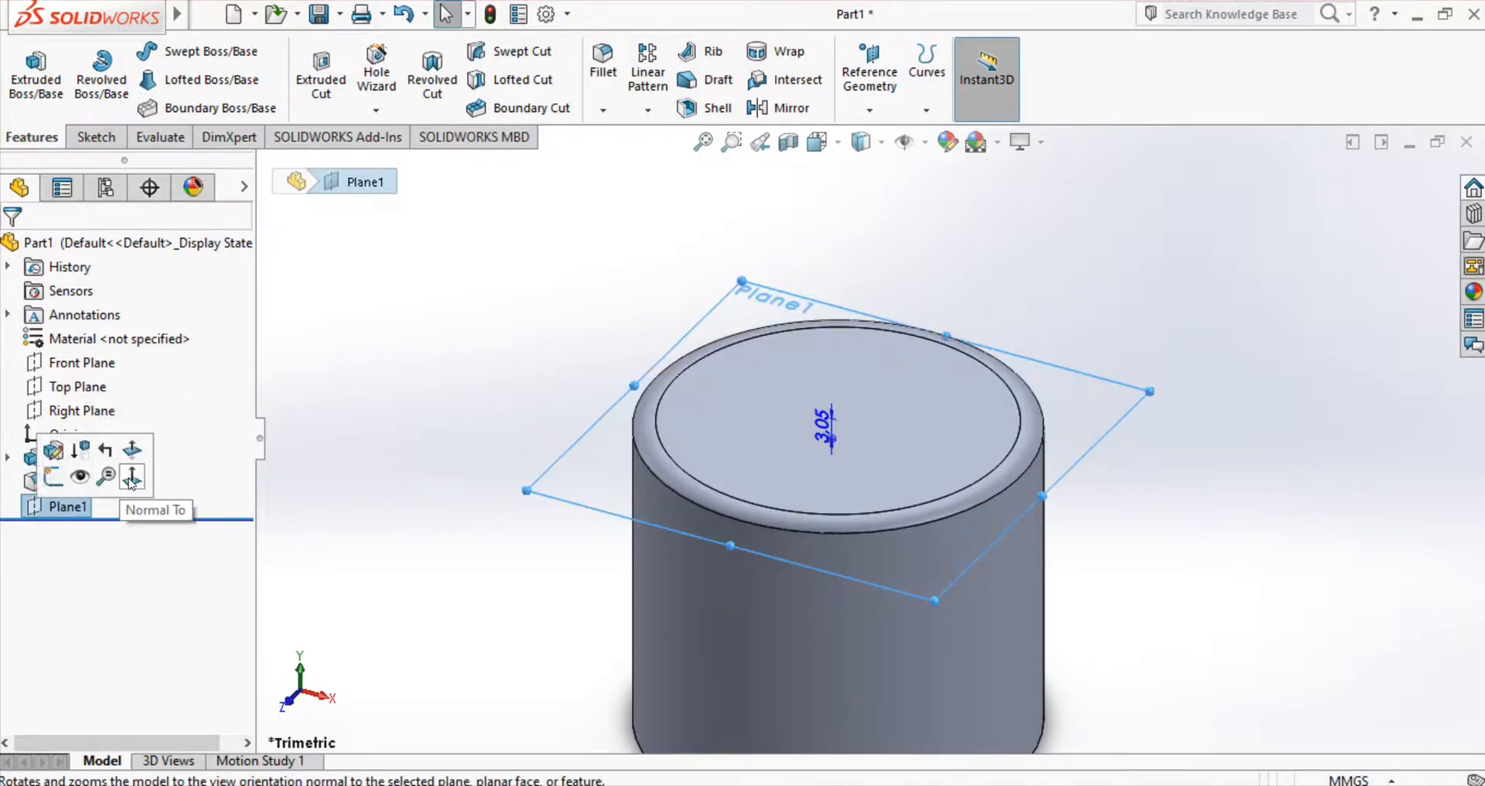
{"action": "left_click", "coordinate": [128, 469]}
{"action": "left_click", "coordinate": [100, 139]}
{"action": "left_click", "coordinate": [184, 51]}
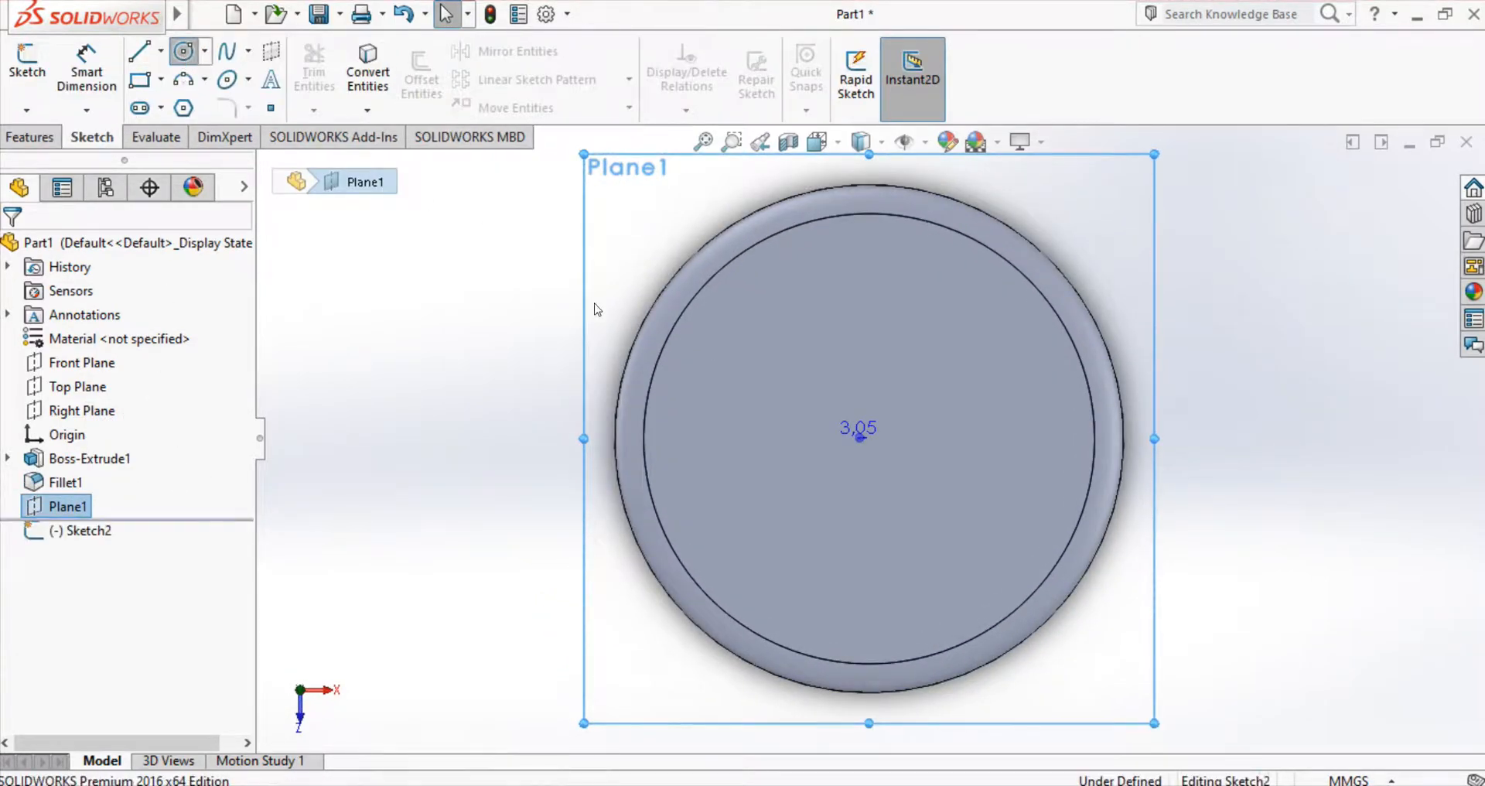
{"action": "left_click", "coordinate": [1121, 412]}
{"action": "left_click", "coordinate": [421, 73]}
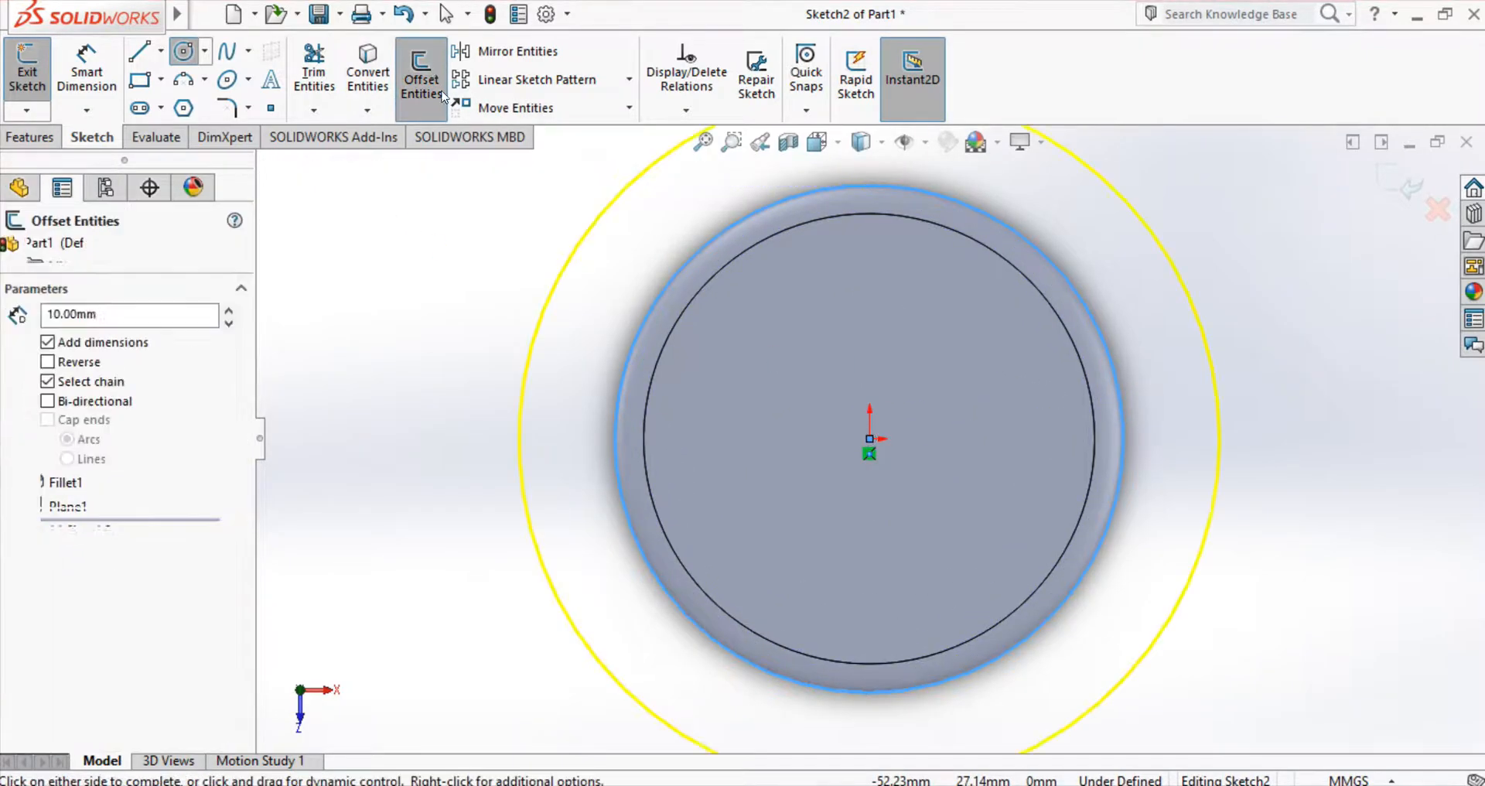
{"action": "key", "text": "Return"}
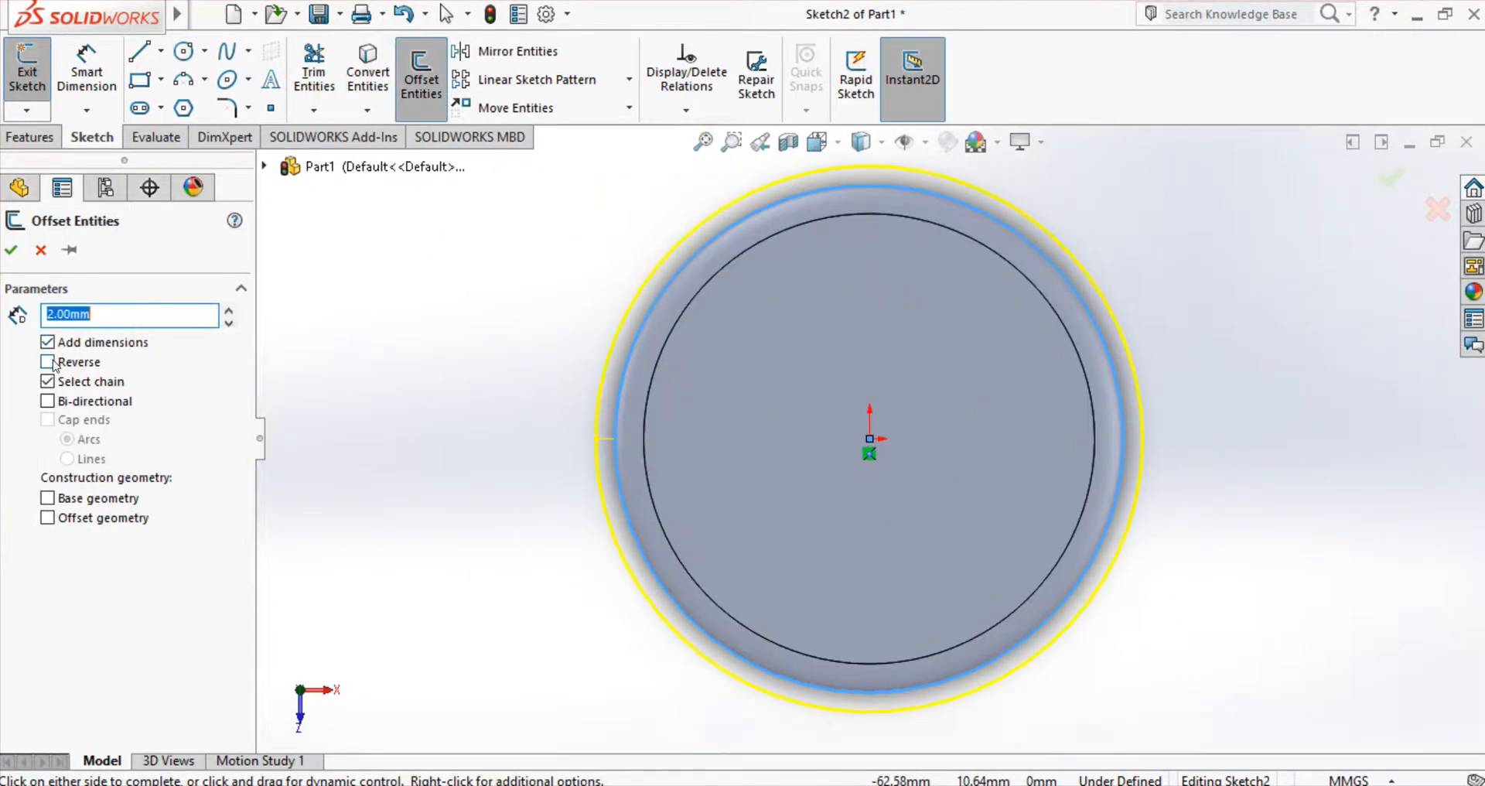
Step: Cut the ring between the two circles 0.9 mm deep to form the first groove around the cylinder
{"action": "left_click", "coordinate": [12, 133]}
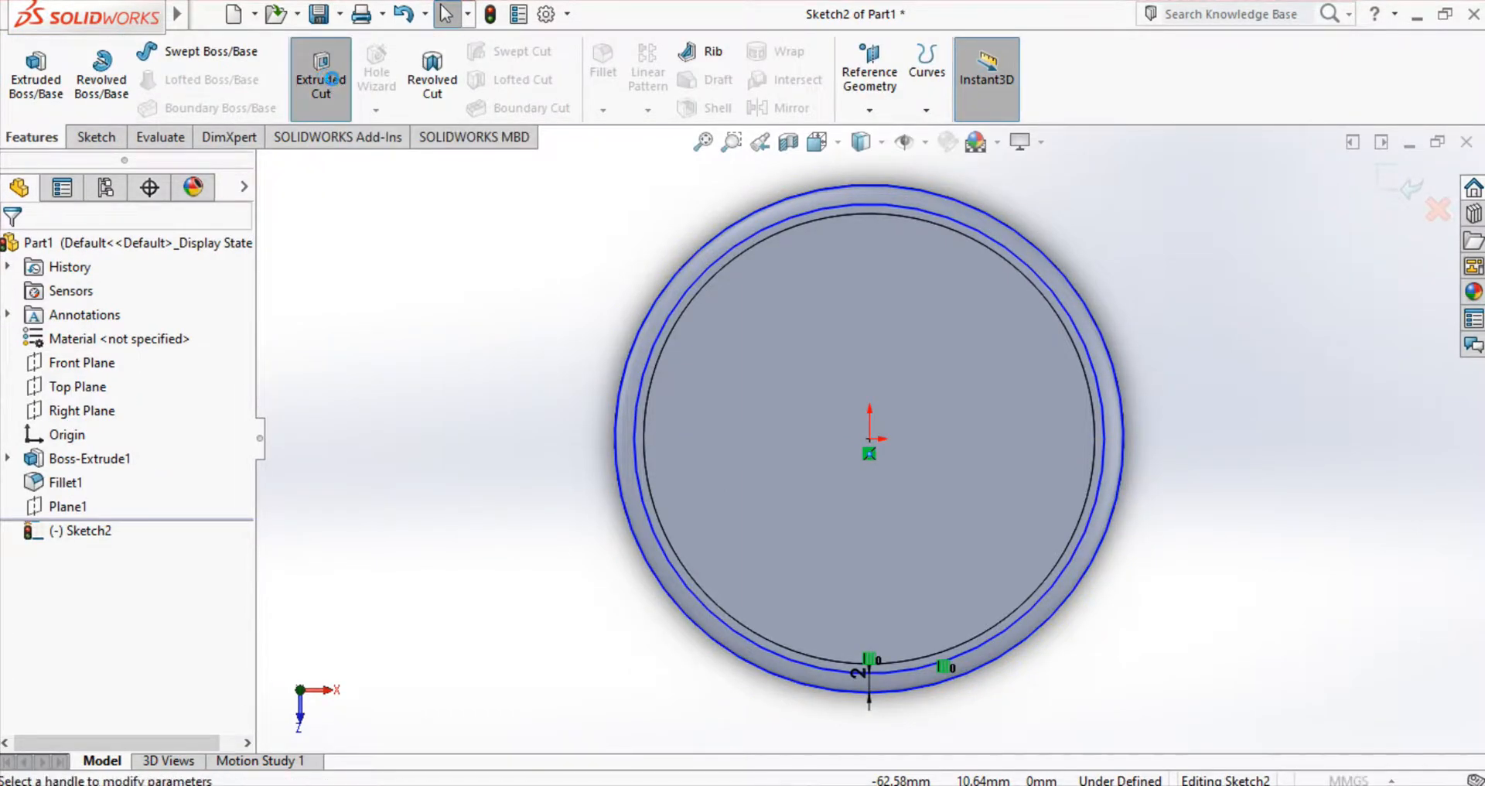
{"action": "left_click", "coordinate": [325, 77]}
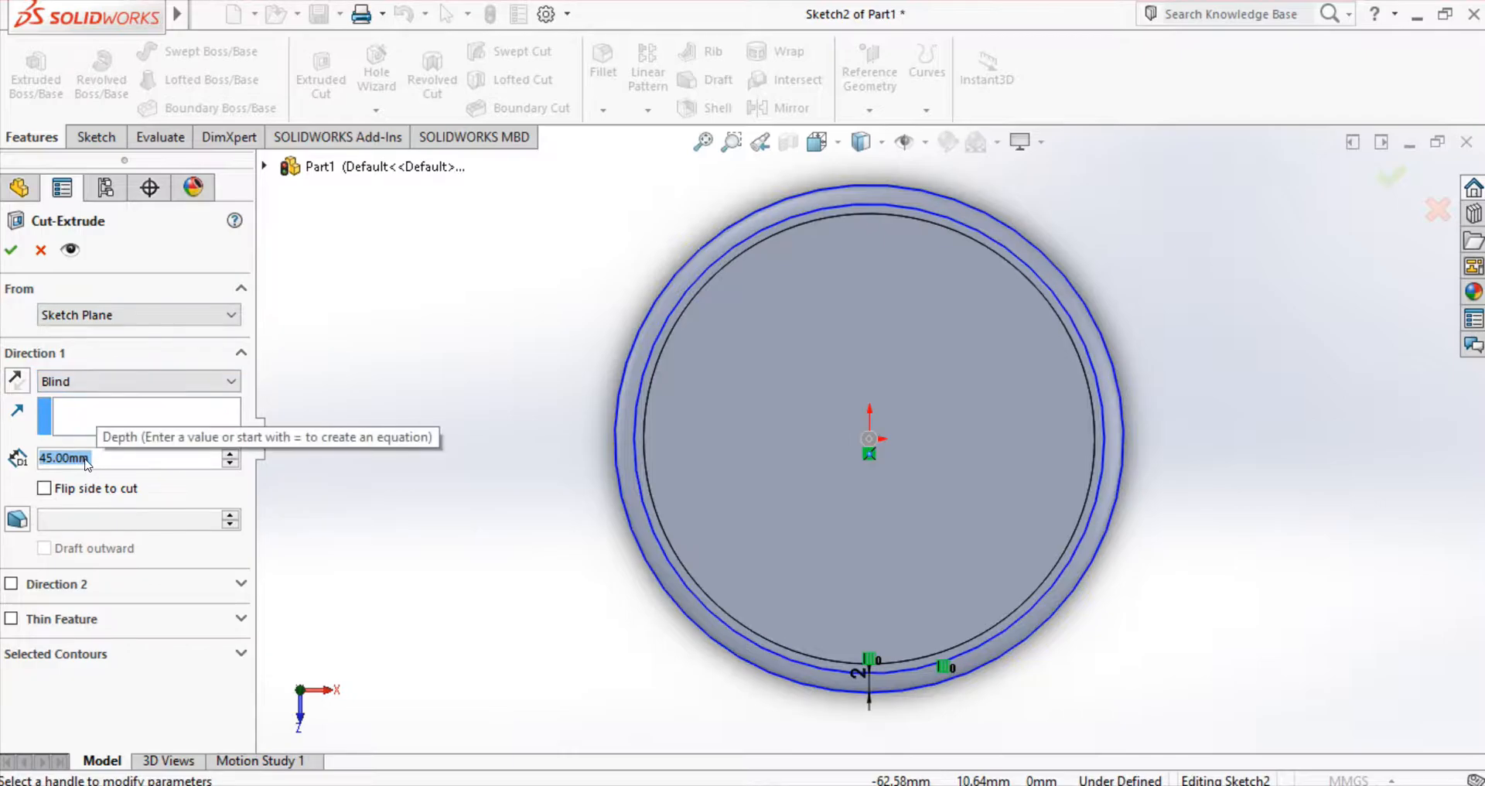
{"action": "type", "text": "0.9"}
{"action": "mouse_move", "coordinate": [87, 481]}
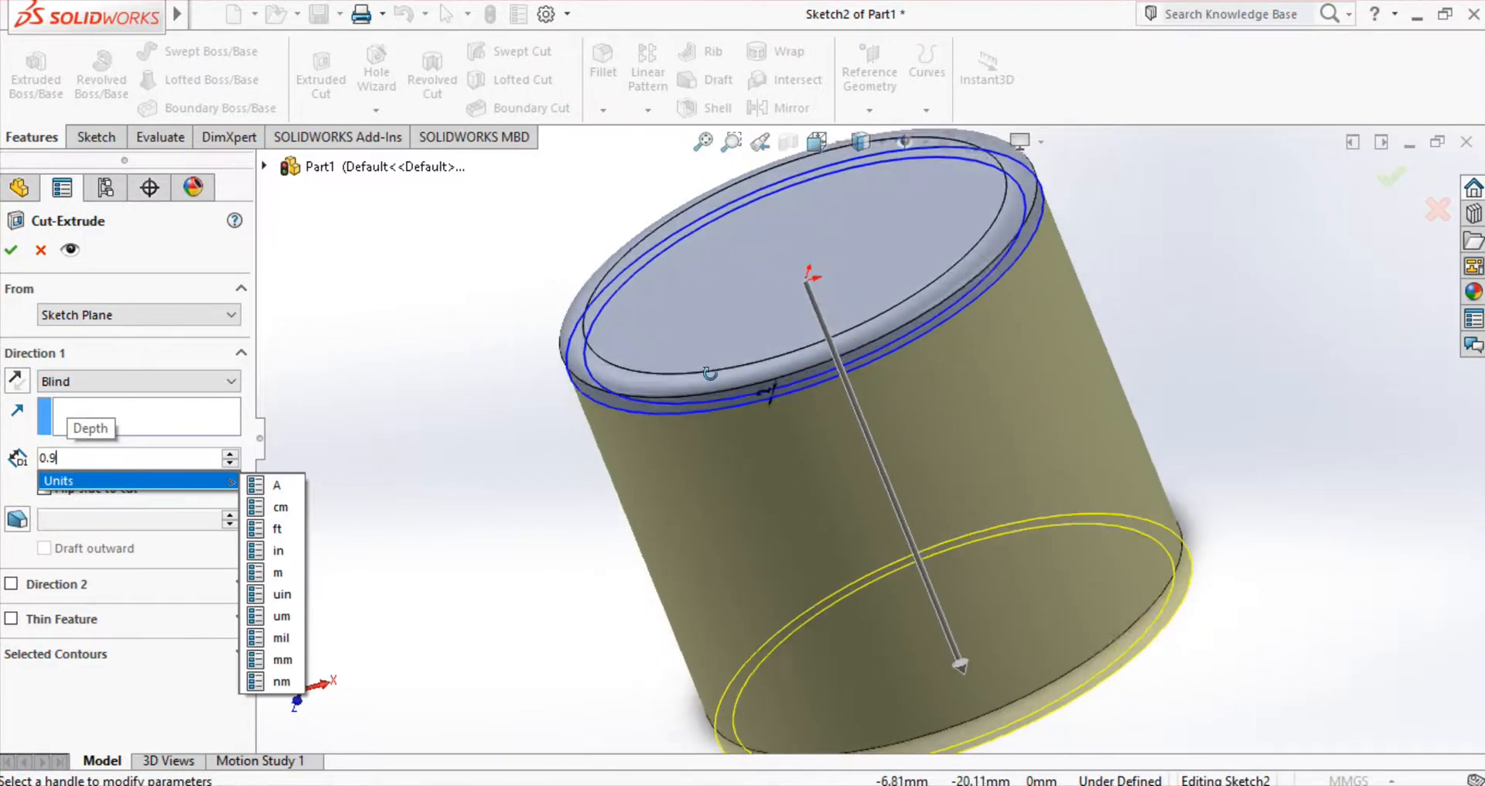
{"action": "key", "text": "Return"}
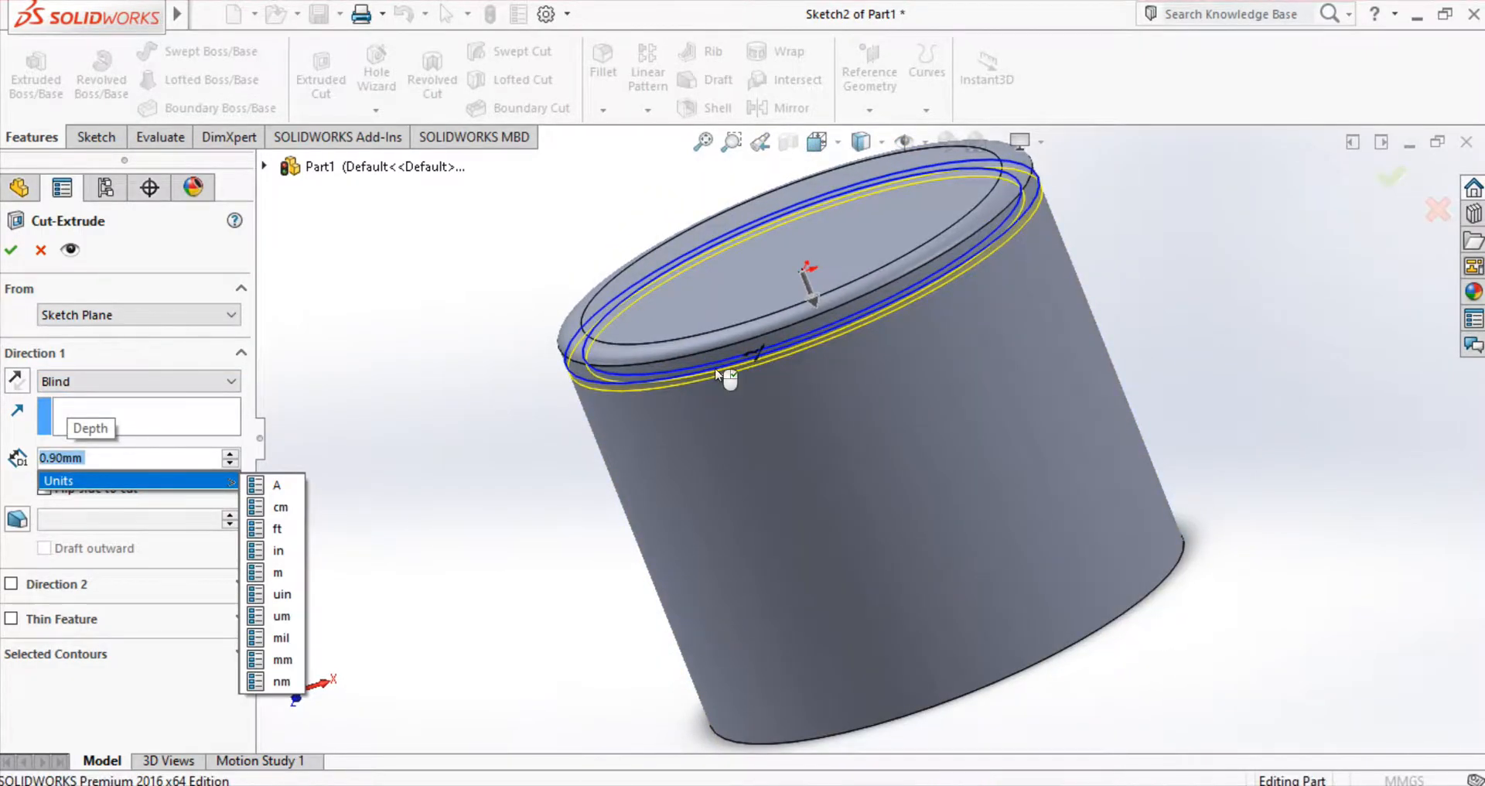
{"action": "right_click", "coordinate": [718, 375]}
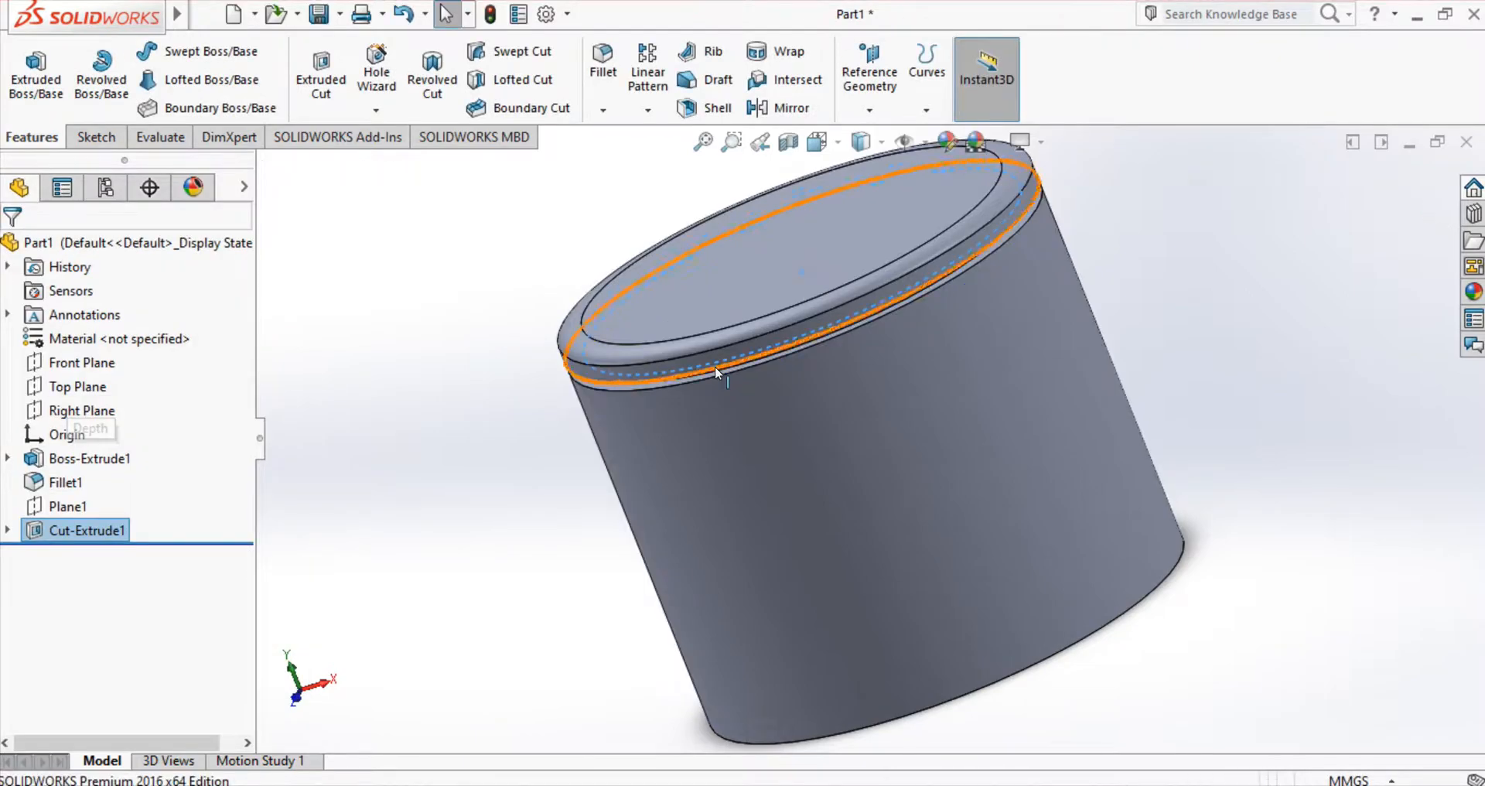
Step: Pattern the groove cut linearly along the cylinder's side face with 2 instances spaced 2.9 mm apart
{"action": "left_click", "coordinate": [661, 82]}
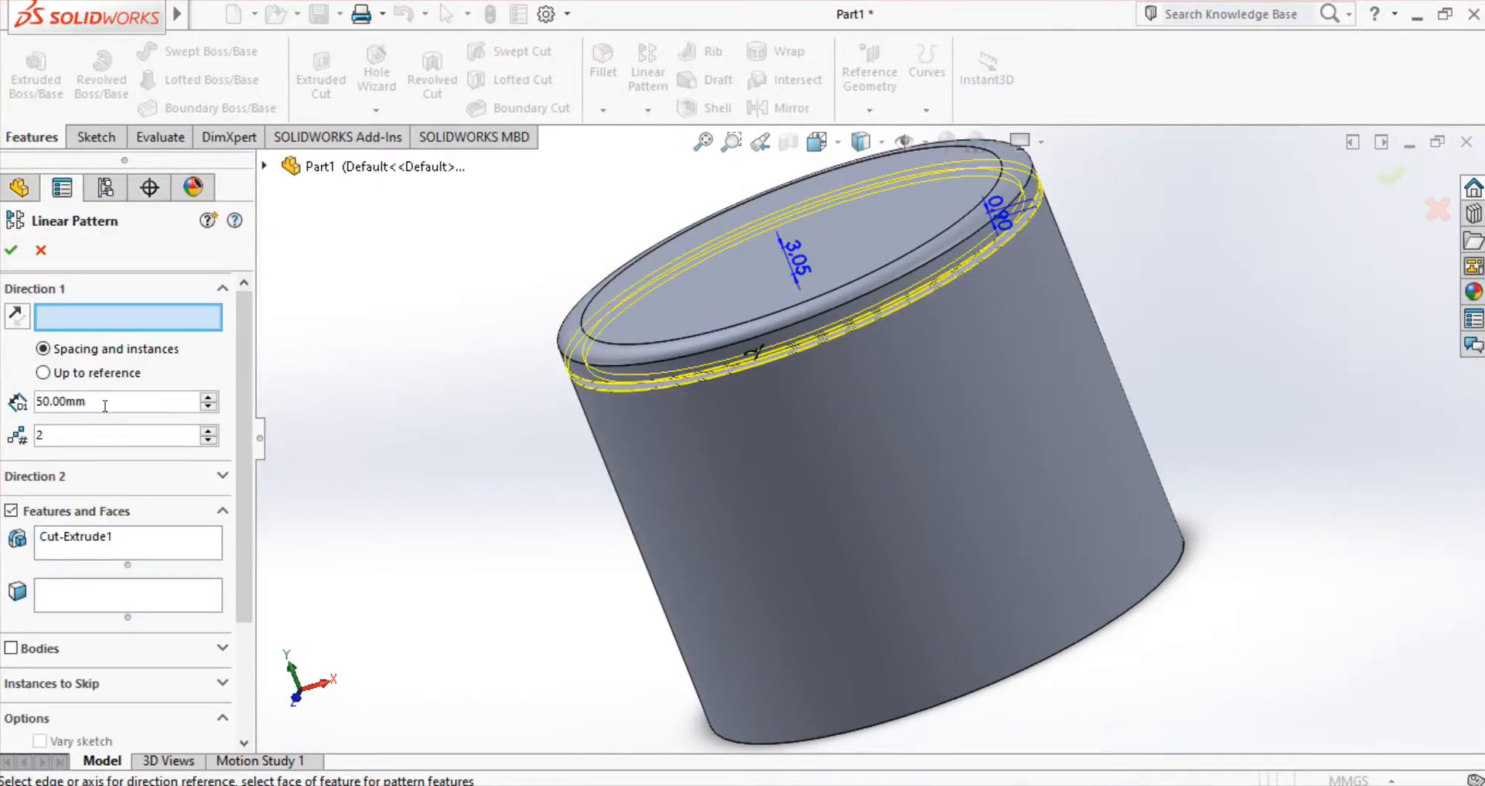
{"action": "left_click", "coordinate": [739, 511]}
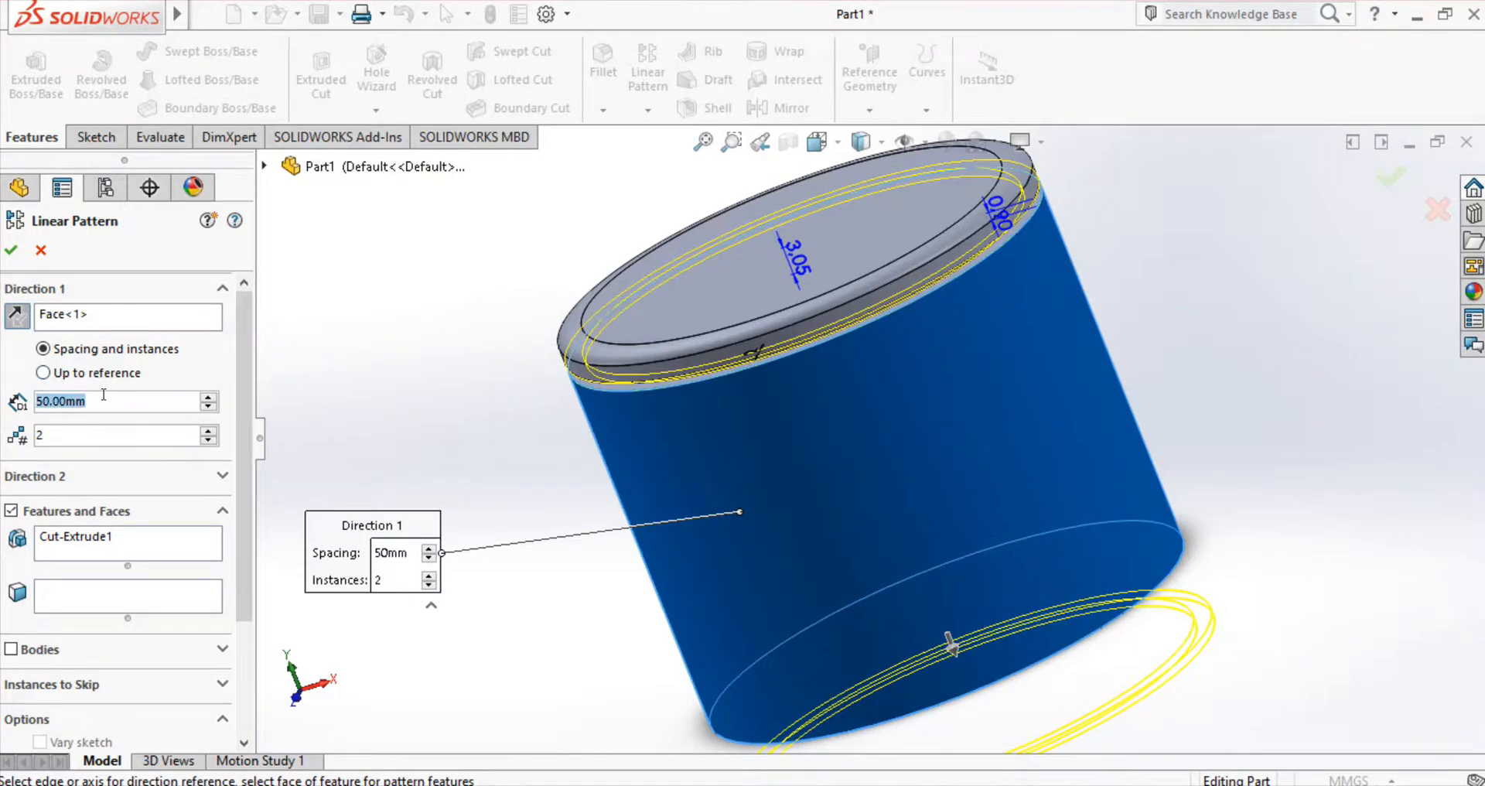
{"action": "type", "text": "2.9"}
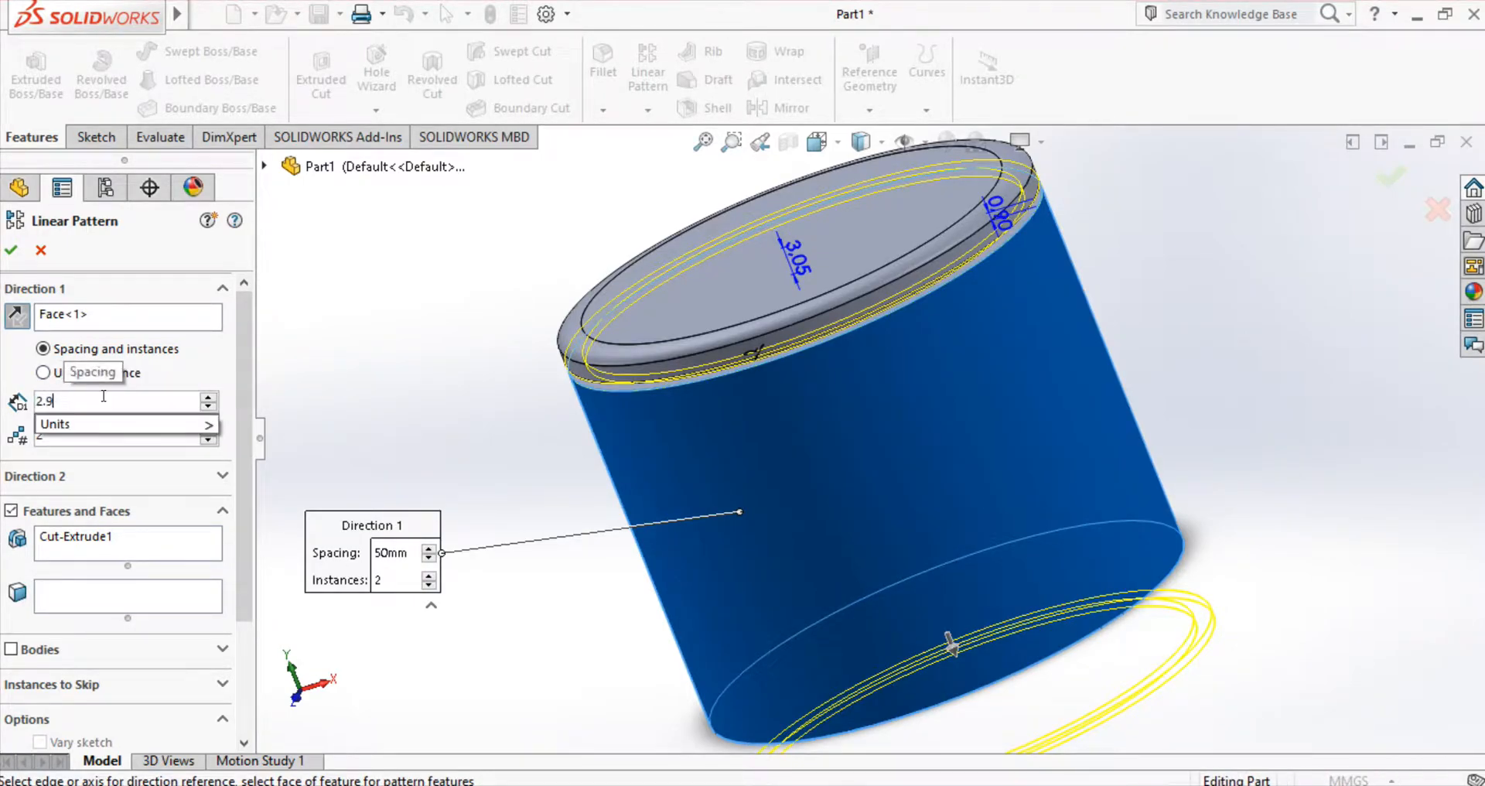
{"action": "key", "text": "Return"}
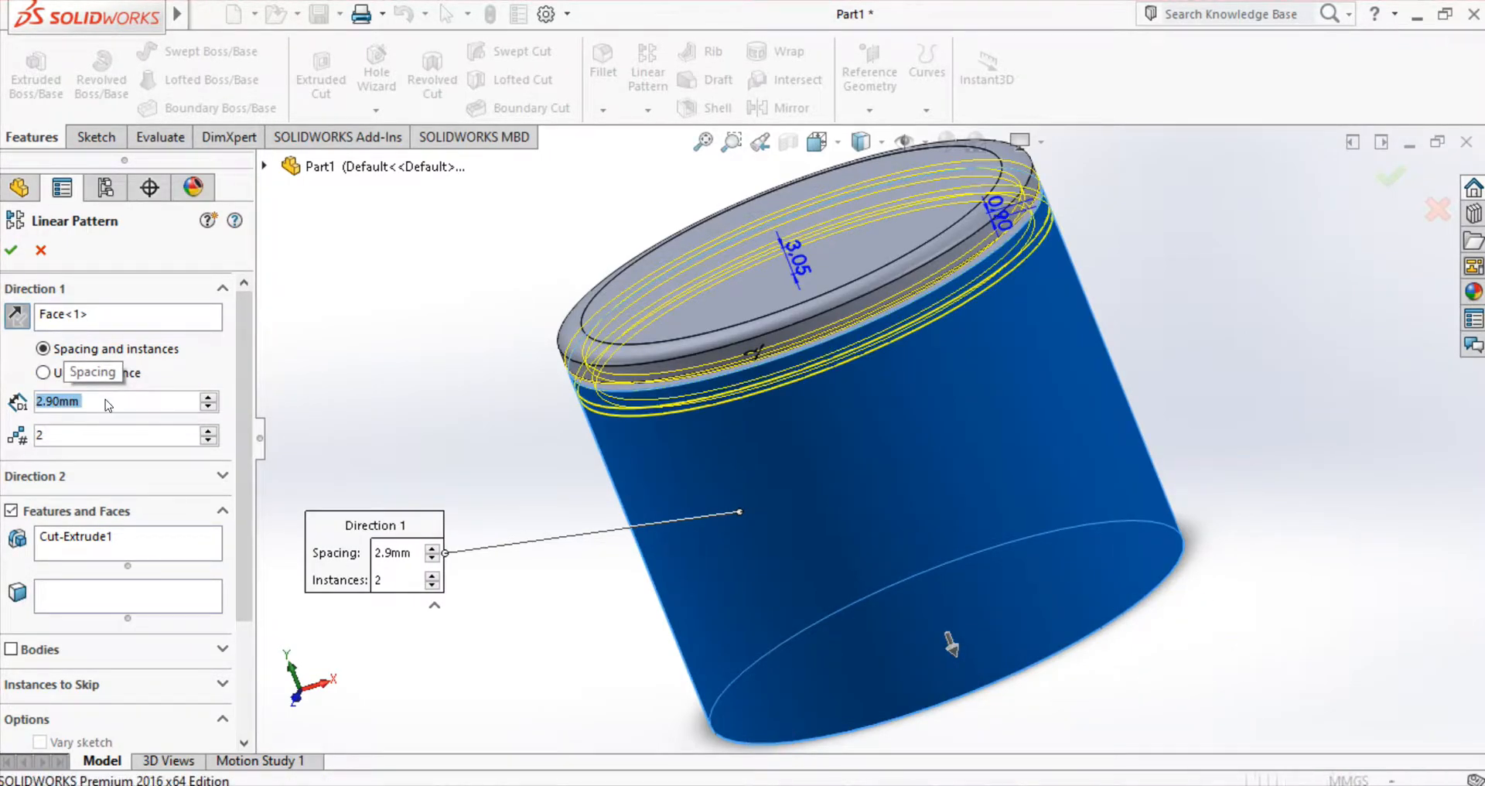
{"action": "key", "text": "Return"}
Step: Create a reference plane offset 5.4 mm below Plane1 with the offset flipped, and hide it
{"action": "left_click", "coordinate": [69, 506]}
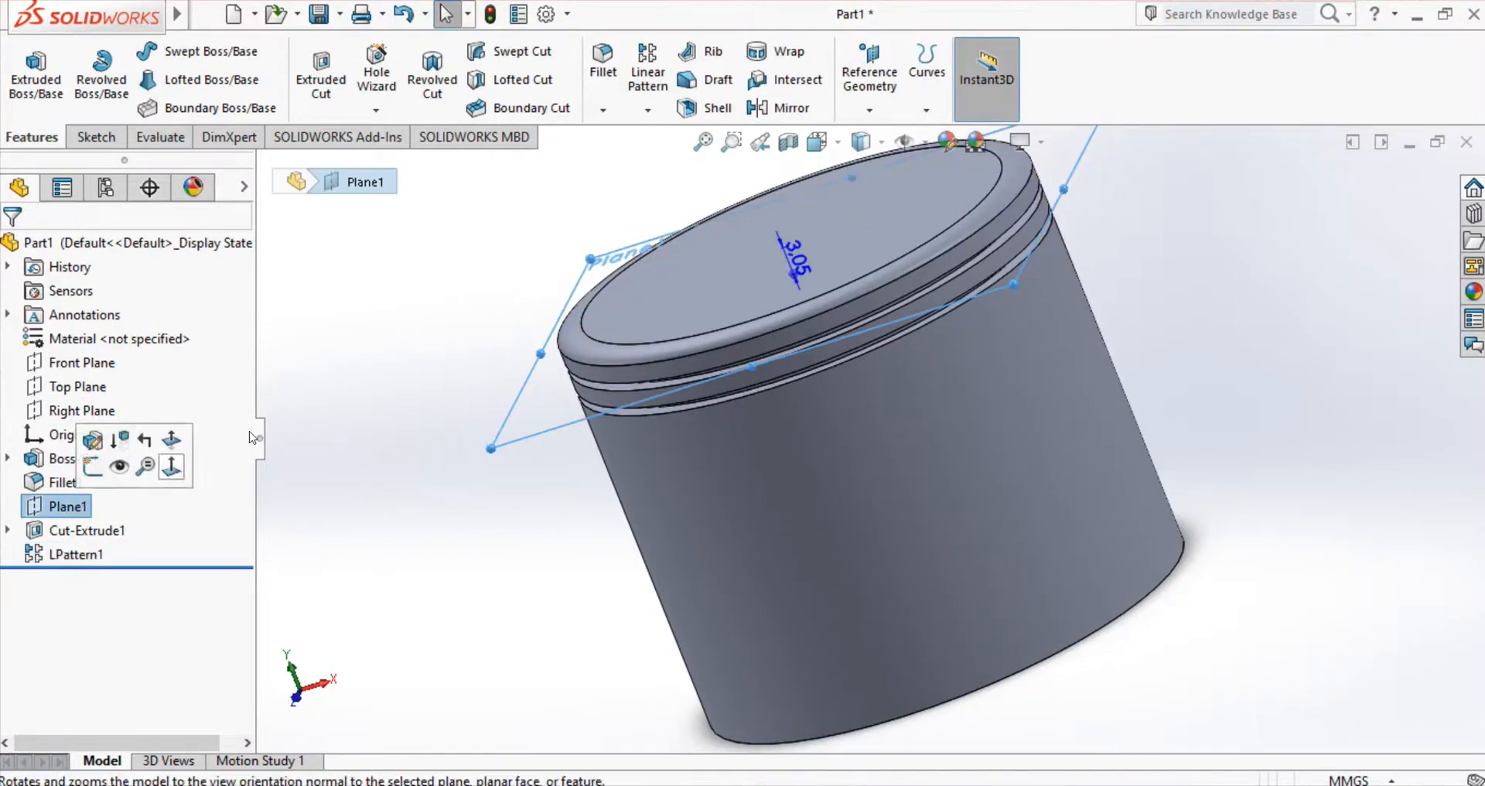
{"action": "left_click", "coordinate": [870, 77]}
{"action": "left_click", "coordinate": [866, 133]}
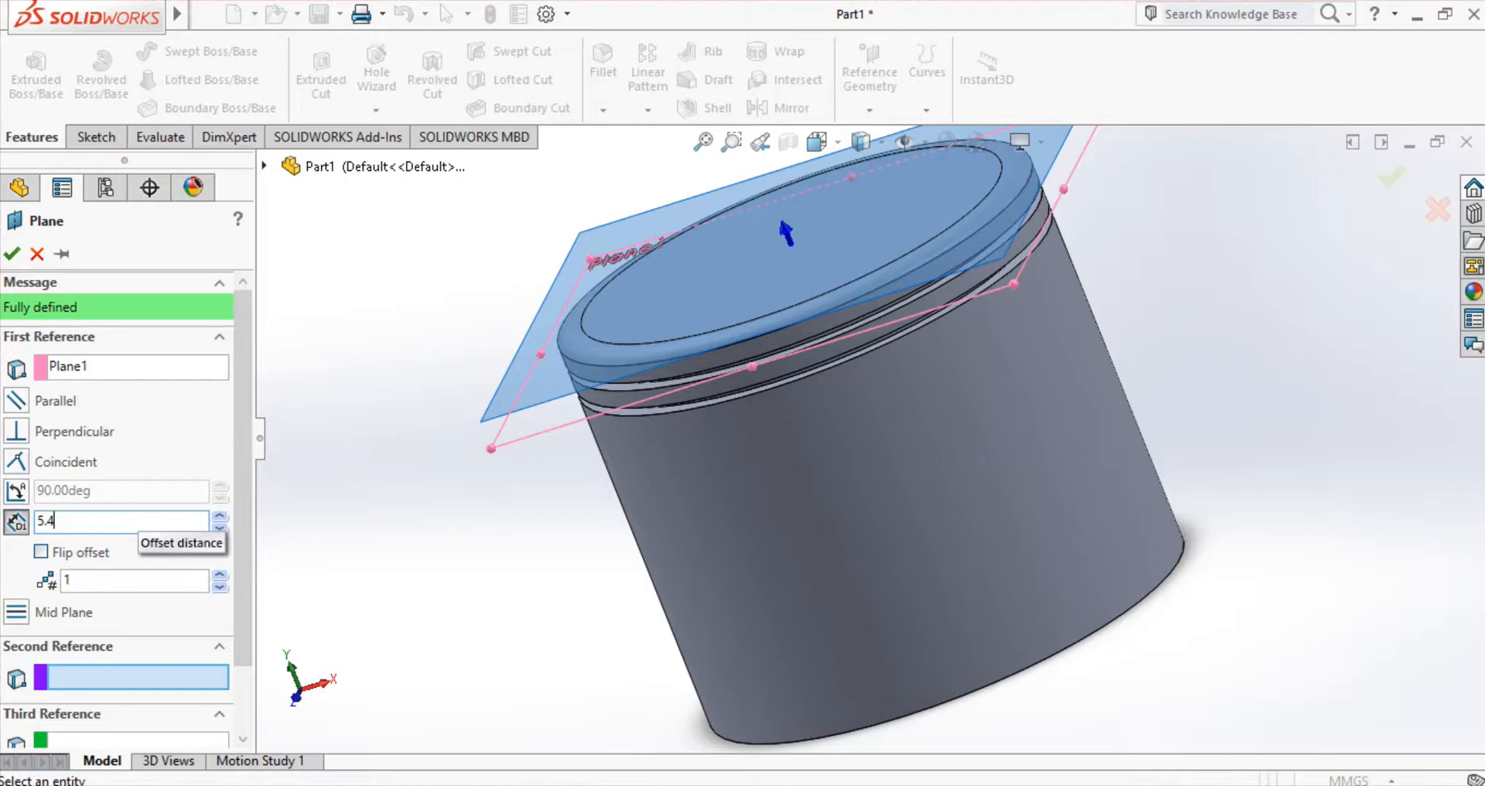
{"action": "left_click", "coordinate": [121, 522]}
{"action": "type", "text": "5.4"}
{"action": "key", "text": "Return"}
{"action": "left_click", "coordinate": [41, 551]}
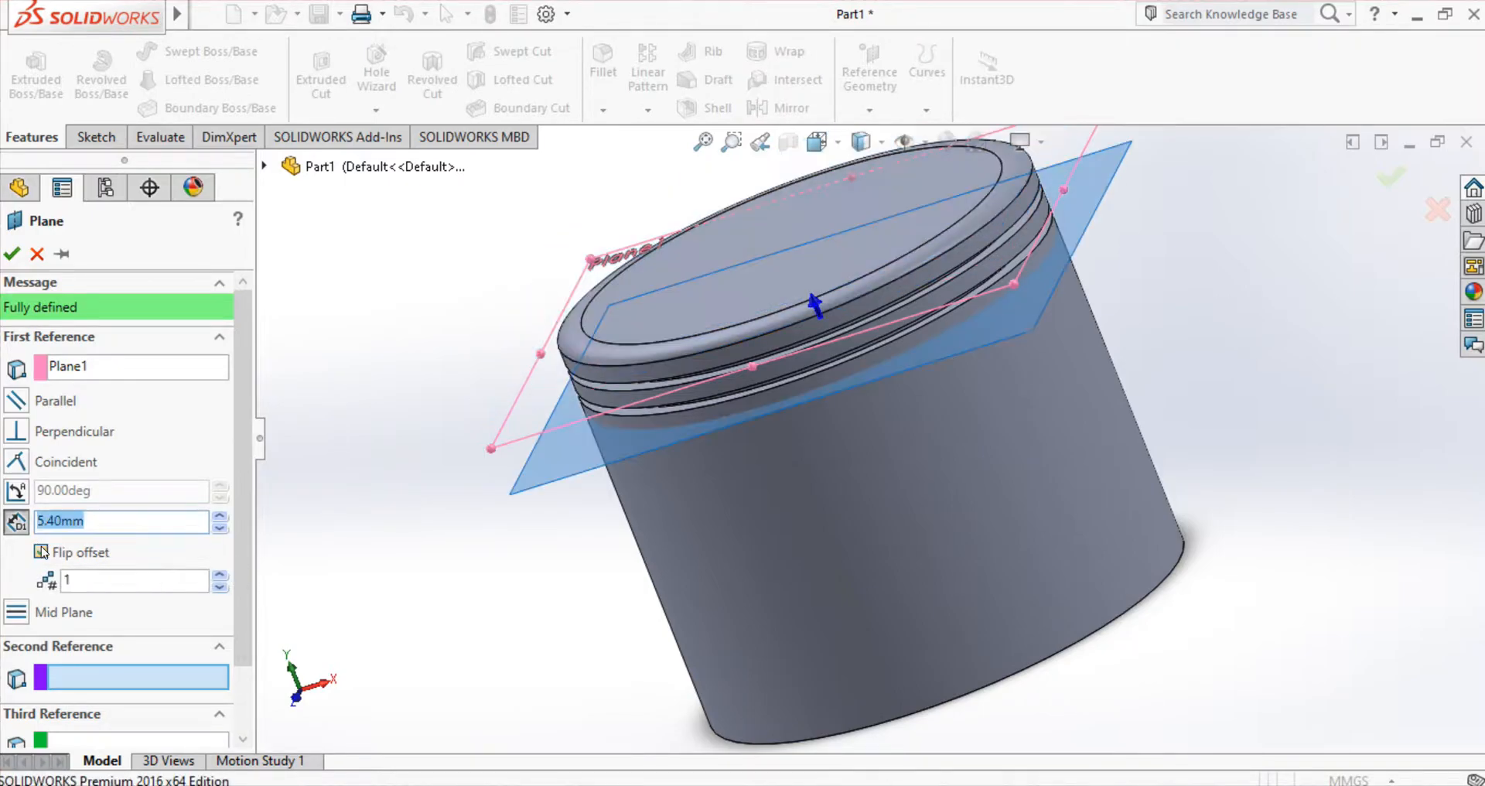
{"action": "key", "text": "Return"}
{"action": "left_click", "coordinate": [72, 577]}
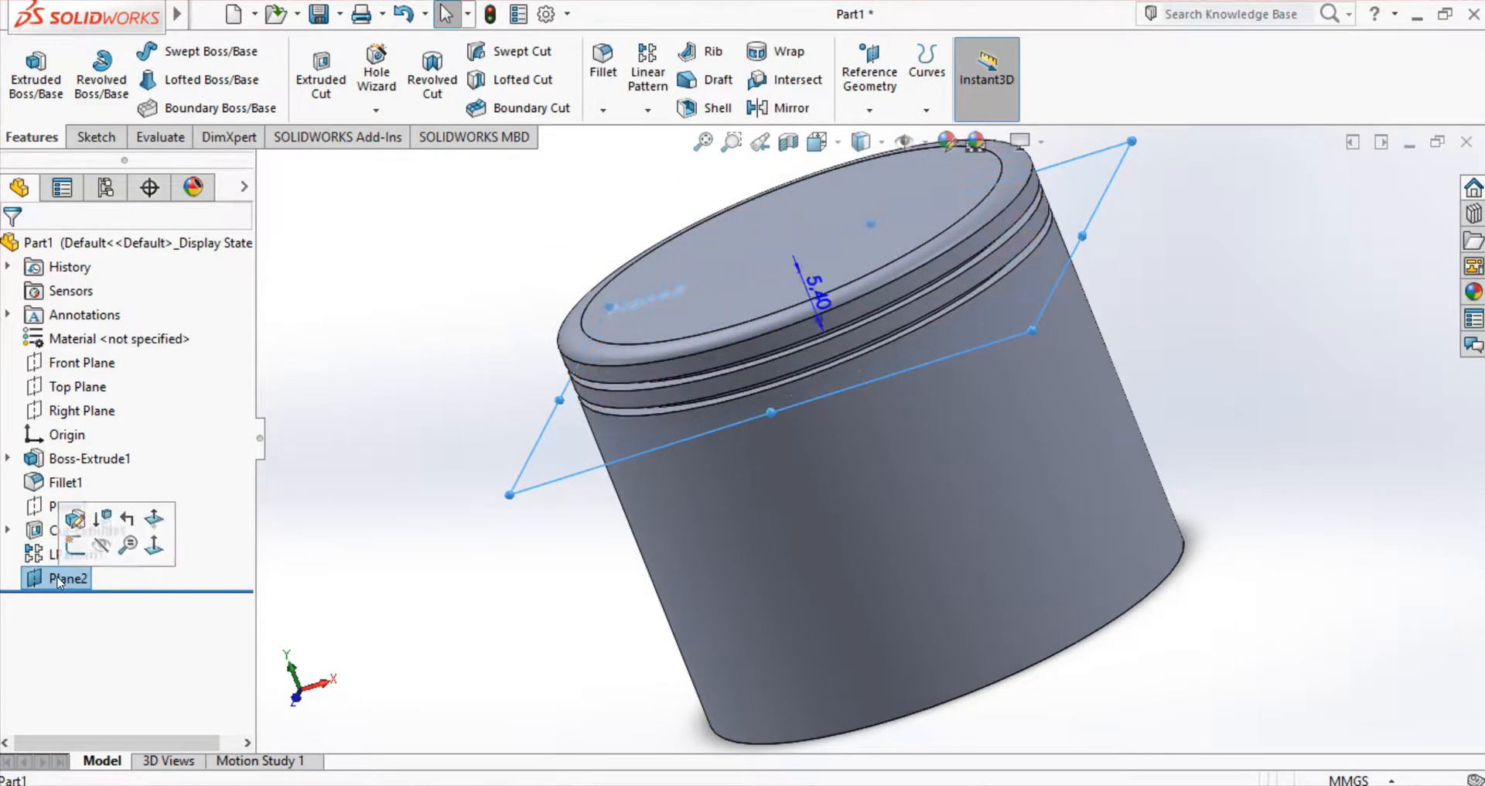
{"action": "left_click", "coordinate": [68, 579]}
{"action": "left_click", "coordinate": [79, 548]}
Step: On Plane2, sketch a circle matching the cylinder's outer edge and offset it 2 mm inward
{"action": "left_click", "coordinate": [69, 579]}
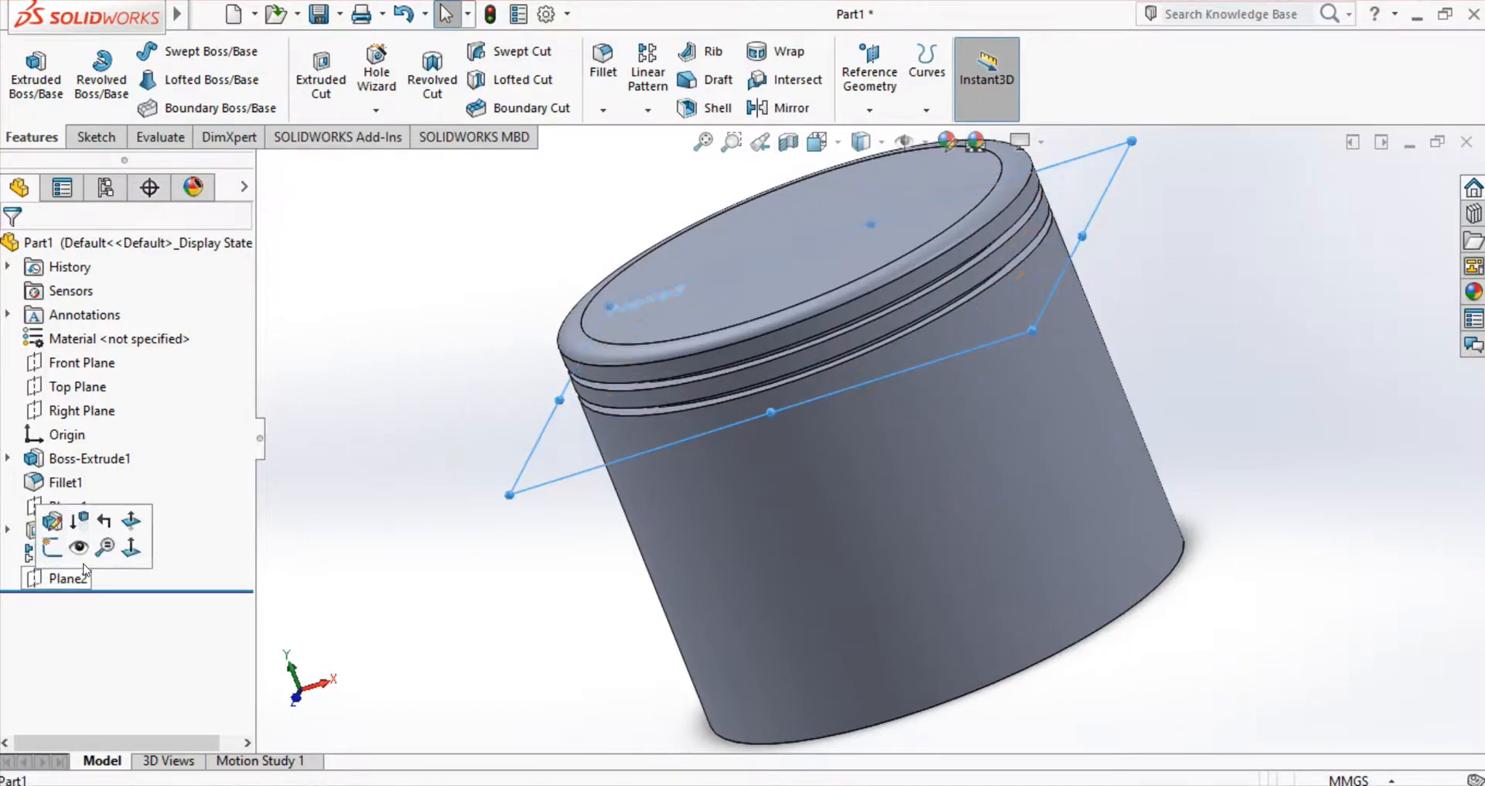
{"action": "left_click", "coordinate": [132, 549]}
{"action": "left_click", "coordinate": [96, 136]}
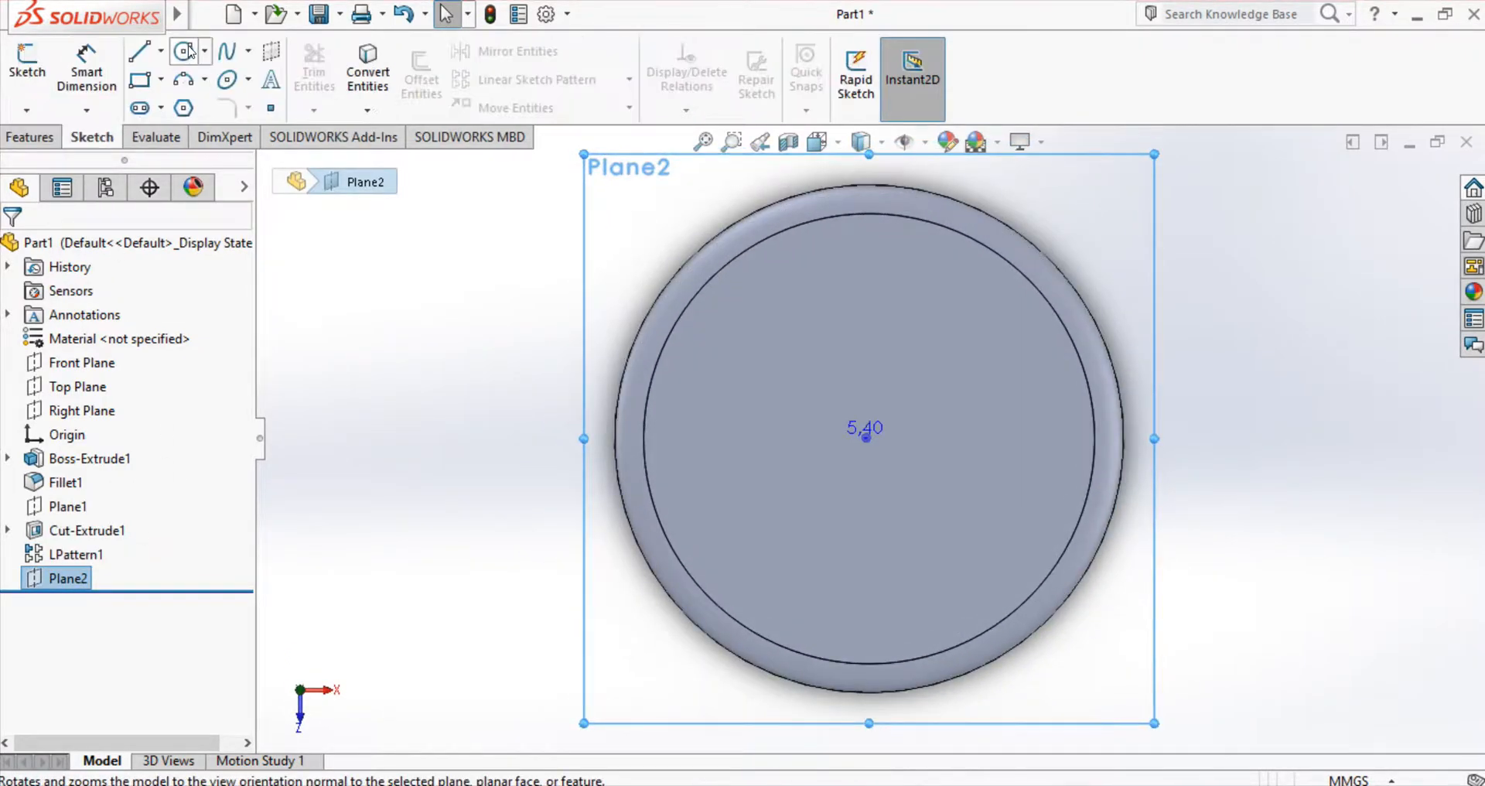
{"action": "left_click", "coordinate": [184, 51]}
{"action": "left_click", "coordinate": [870, 439]}
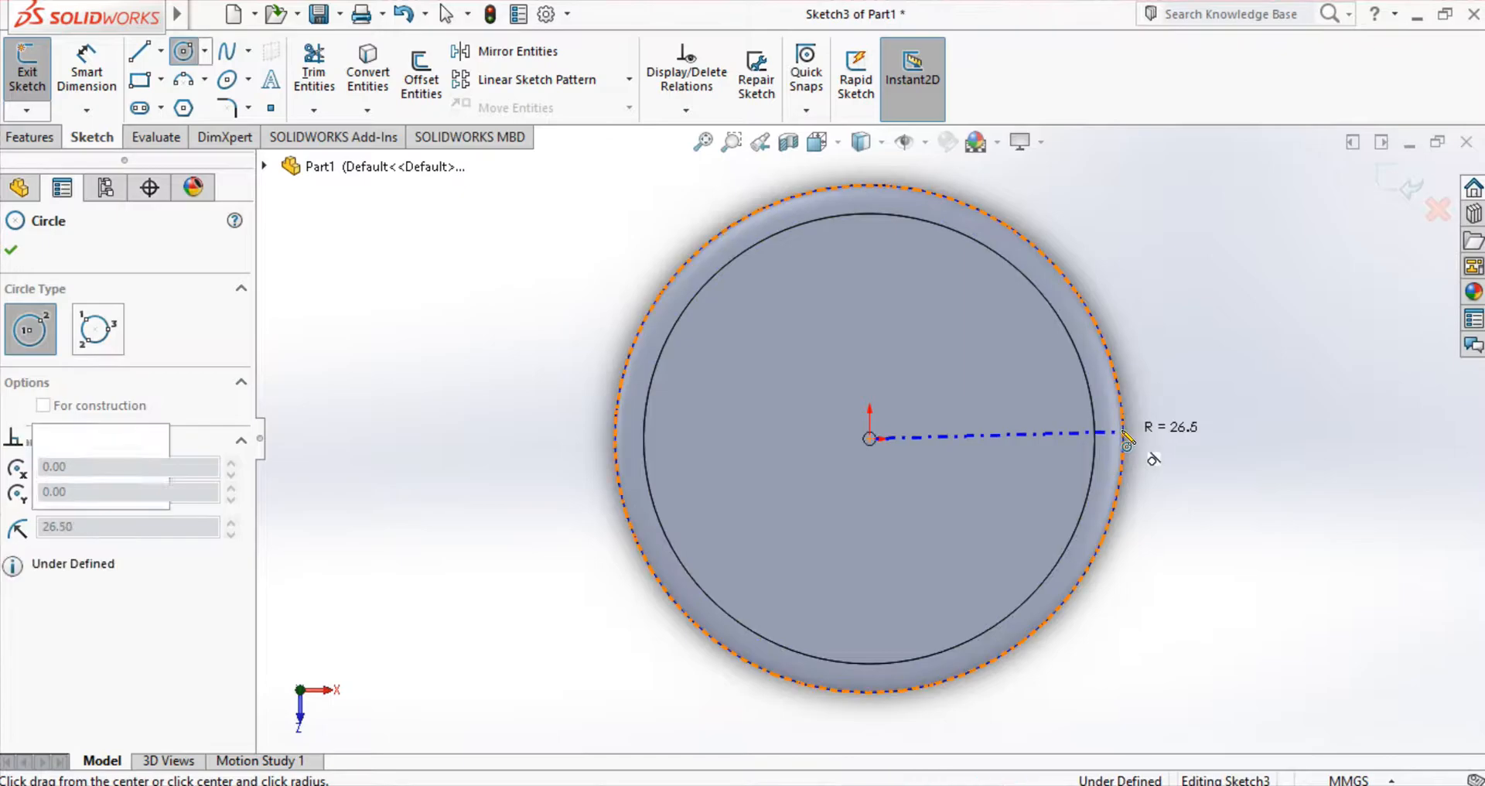
{"action": "left_click", "coordinate": [1151, 457]}
{"action": "left_click", "coordinate": [421, 77]}
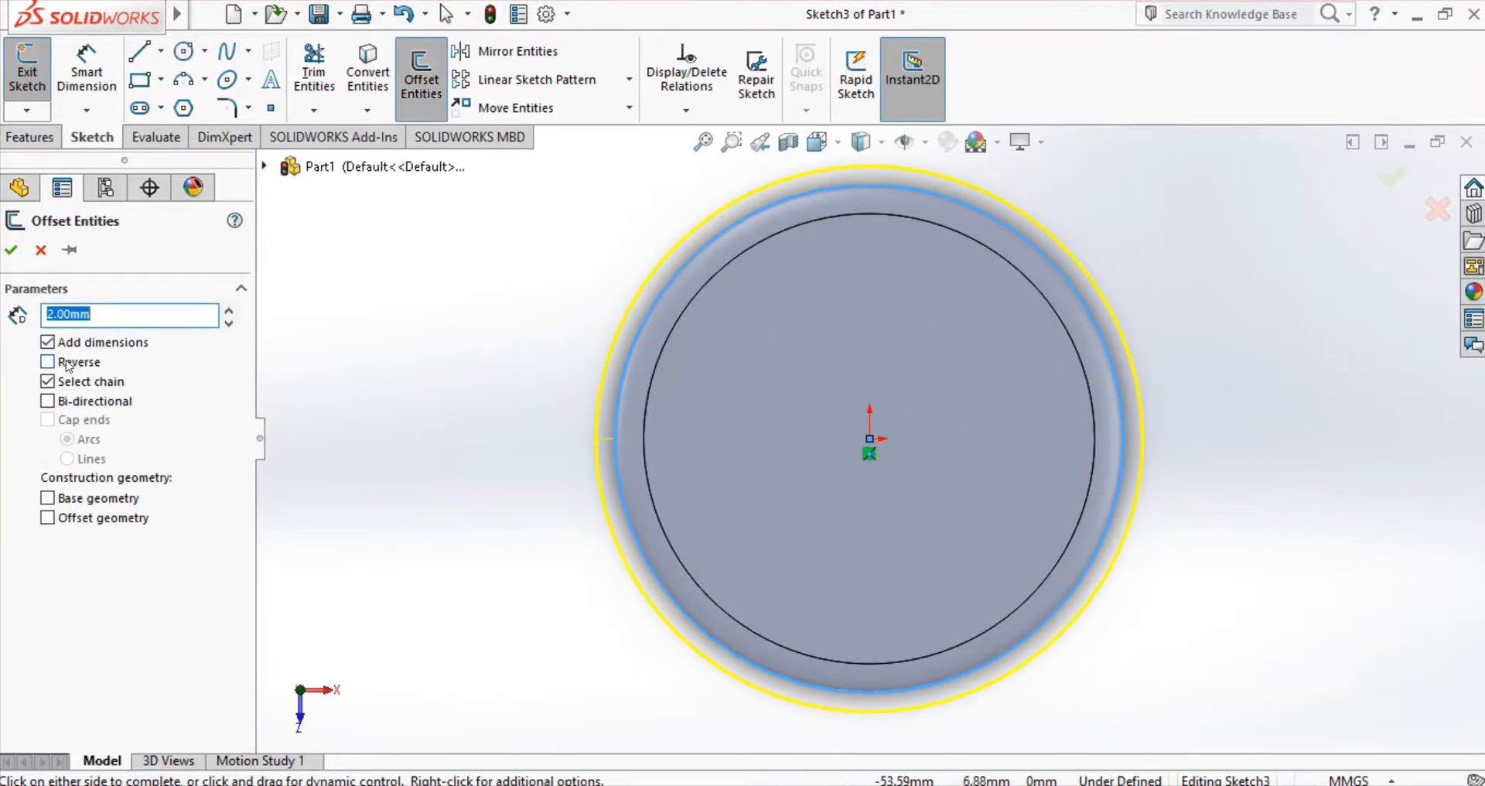
{"action": "key", "text": "Return"}
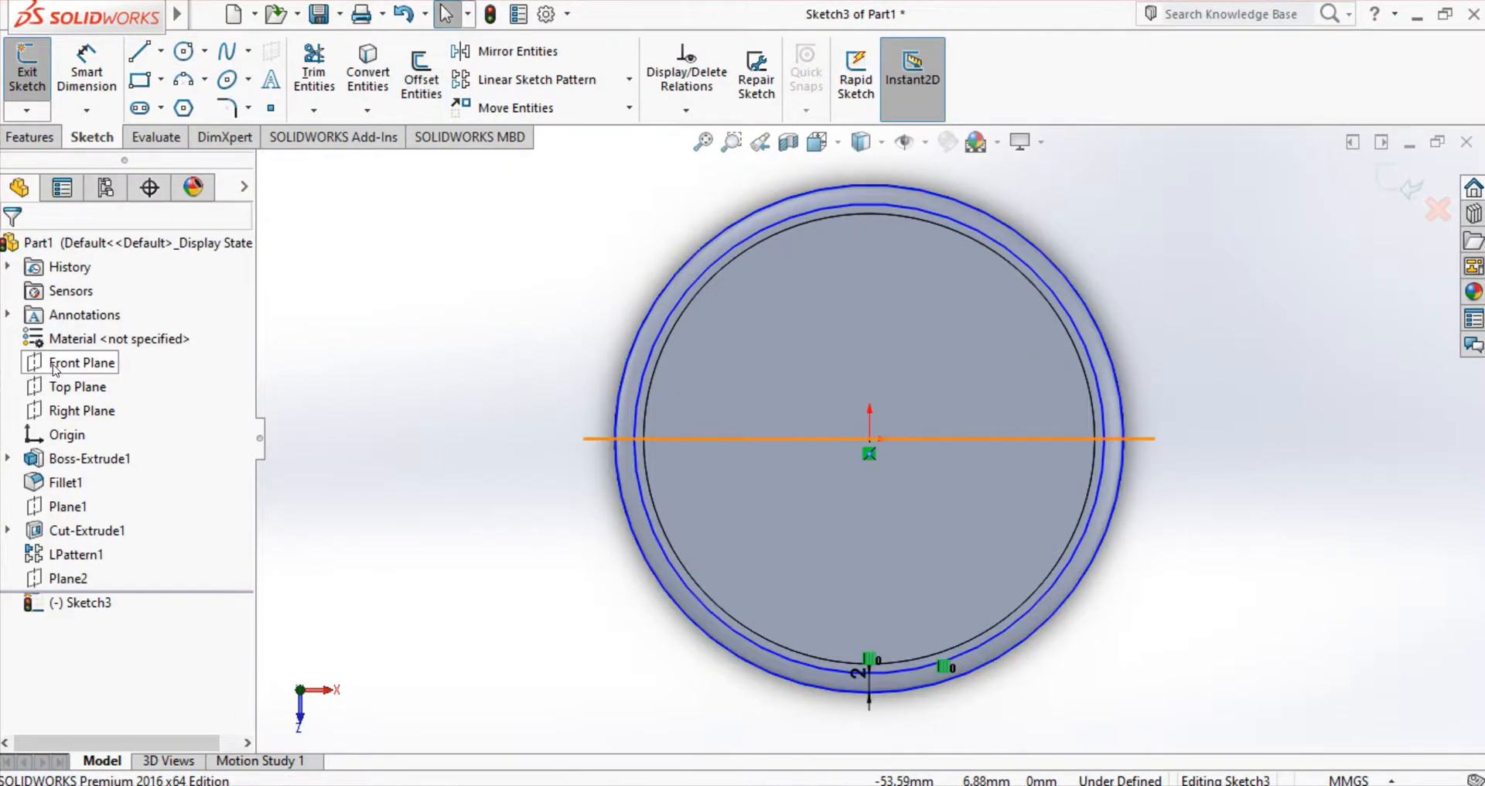
Step: Cut the ring between the Plane2 circles 2 mm deep to form the lowest, wider groove around the cylinder
{"action": "left_click", "coordinate": [31, 139]}
{"action": "left_click", "coordinate": [297, 98]}
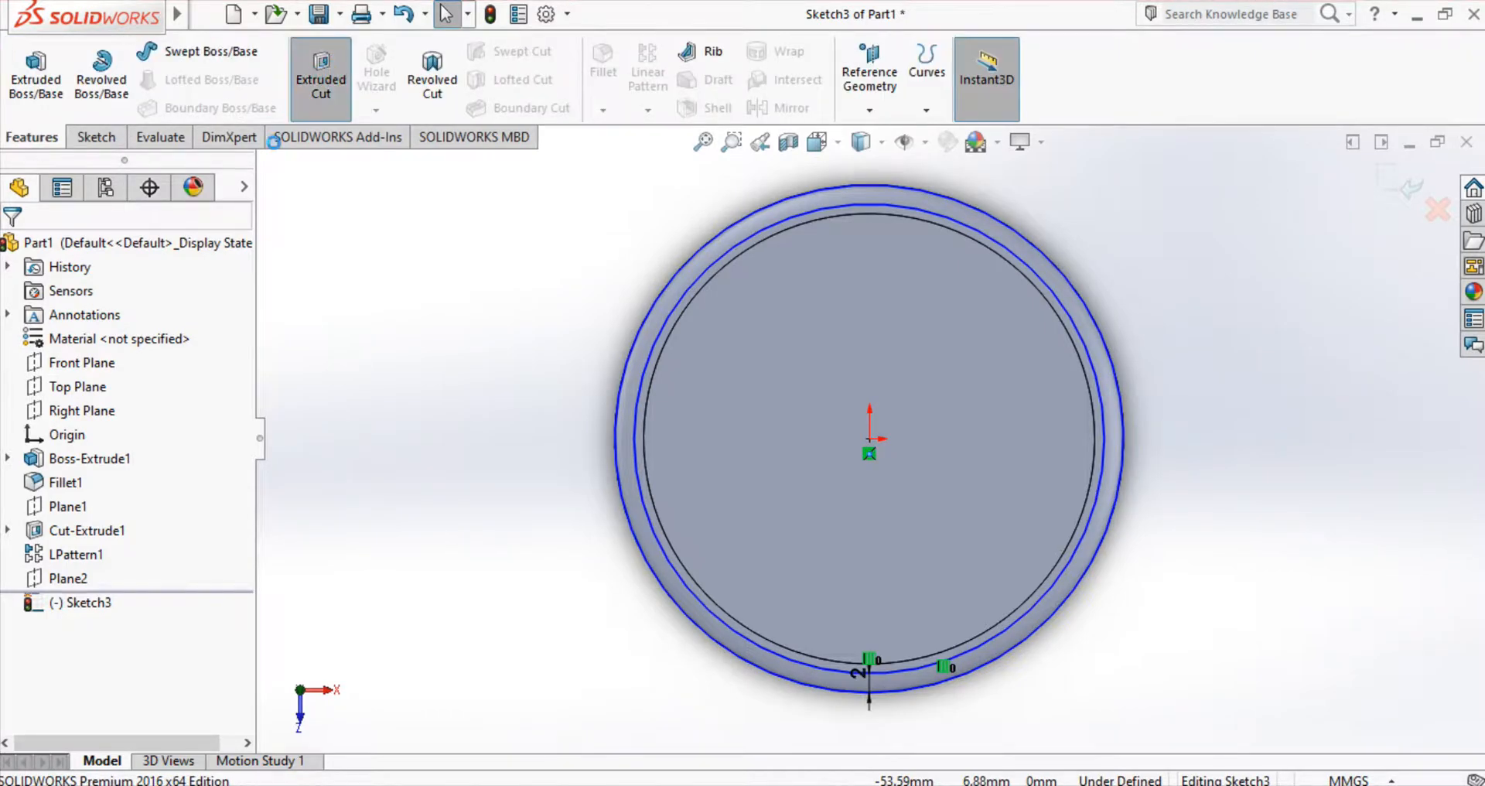
{"action": "type", "text": "2"}
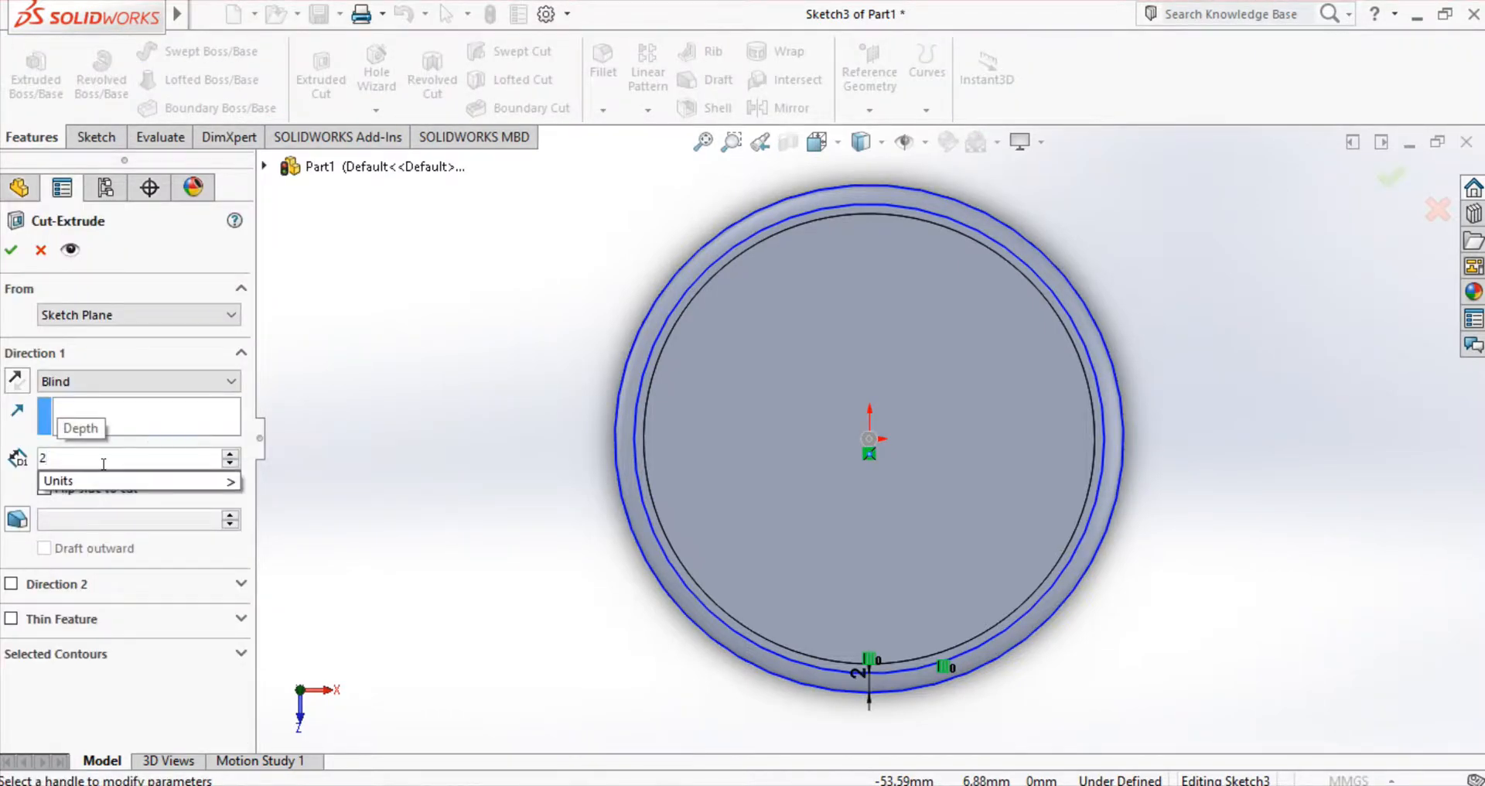
{"action": "middle_click_drag", "start_coordinate": [474, 466], "coordinate": [656, 293]}
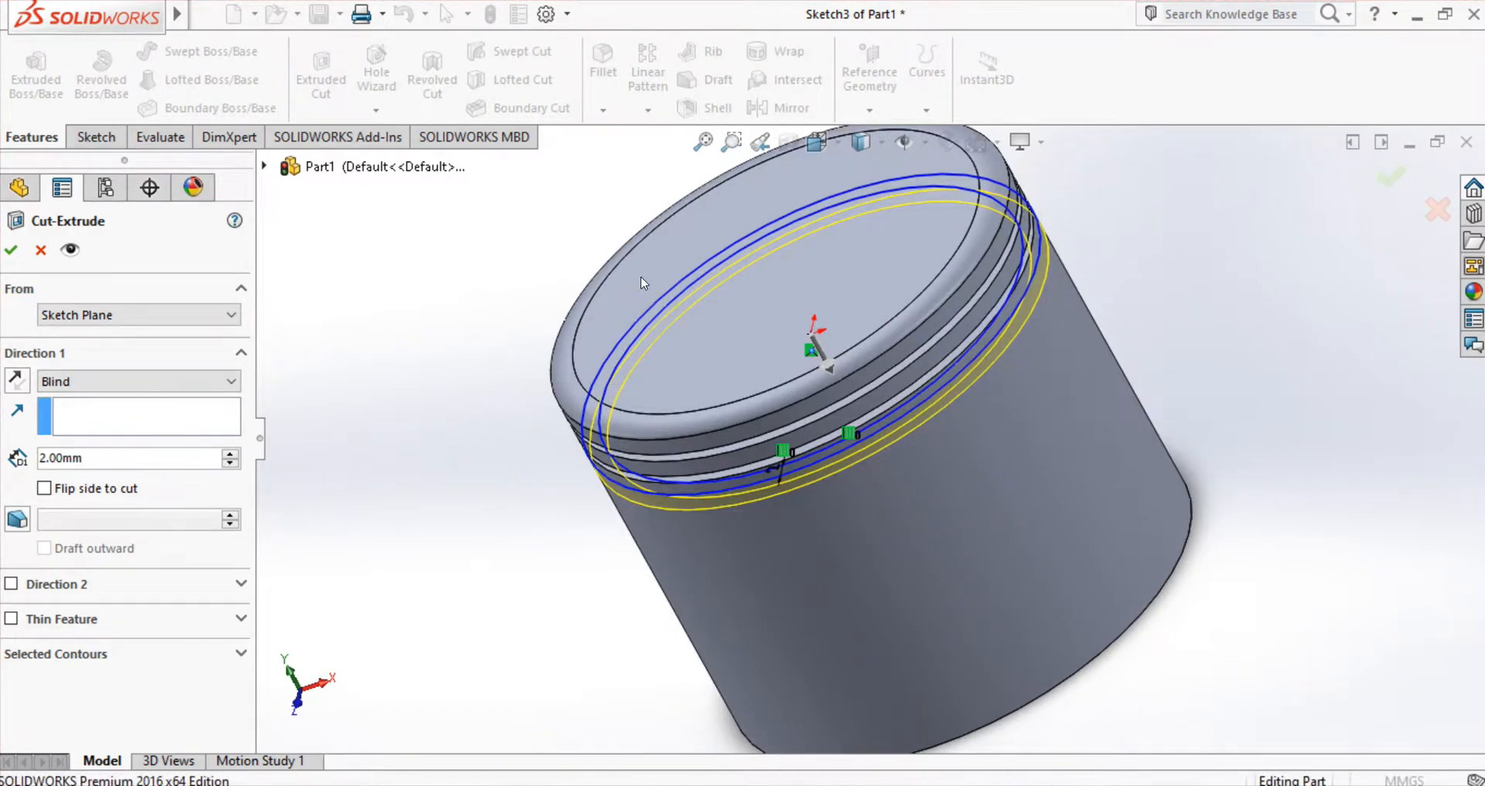
{"action": "key", "text": "Return"}
Step: On the Right Plane, sketch stepped lines from the cylinder's lower corner: about 3.8 mm inward, 5.2 mm up, 9.1 mm inward and 7.3 mm up
{"action": "left_click", "coordinate": [93, 411]}
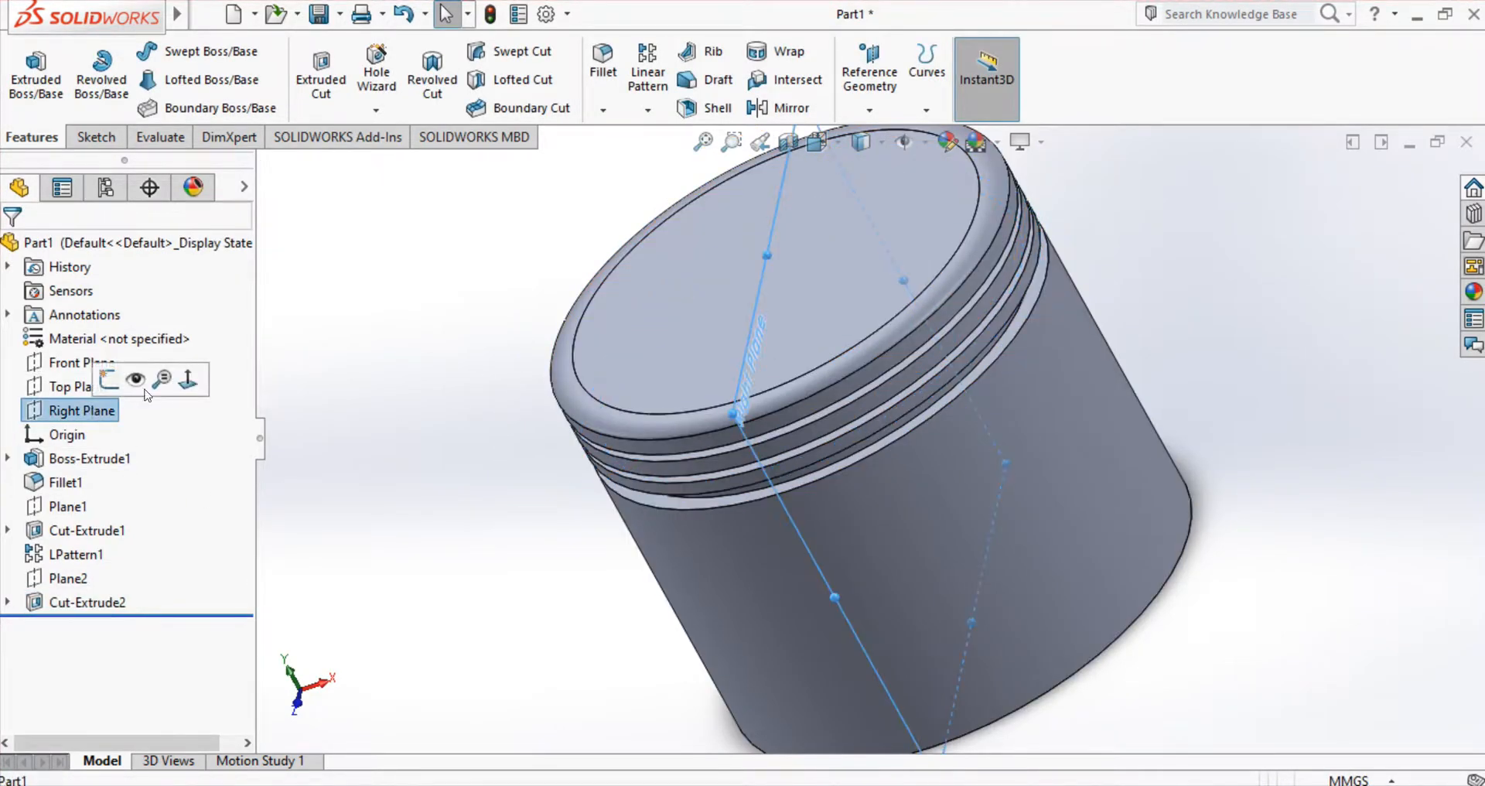
{"action": "left_click", "coordinate": [190, 379]}
{"action": "left_click", "coordinate": [96, 137]}
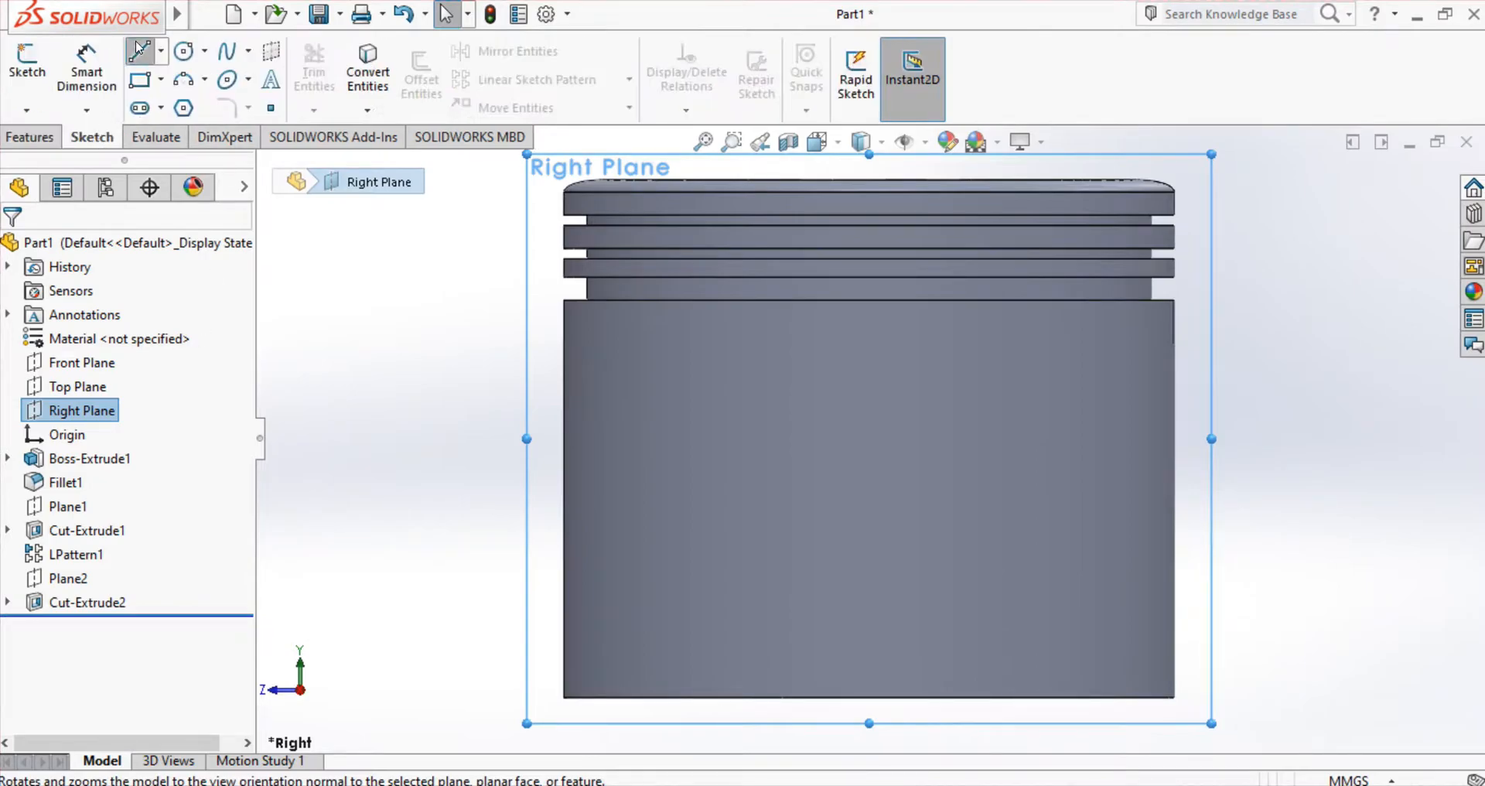
{"action": "left_click", "coordinate": [140, 52]}
{"action": "left_click", "coordinate": [564, 697]}
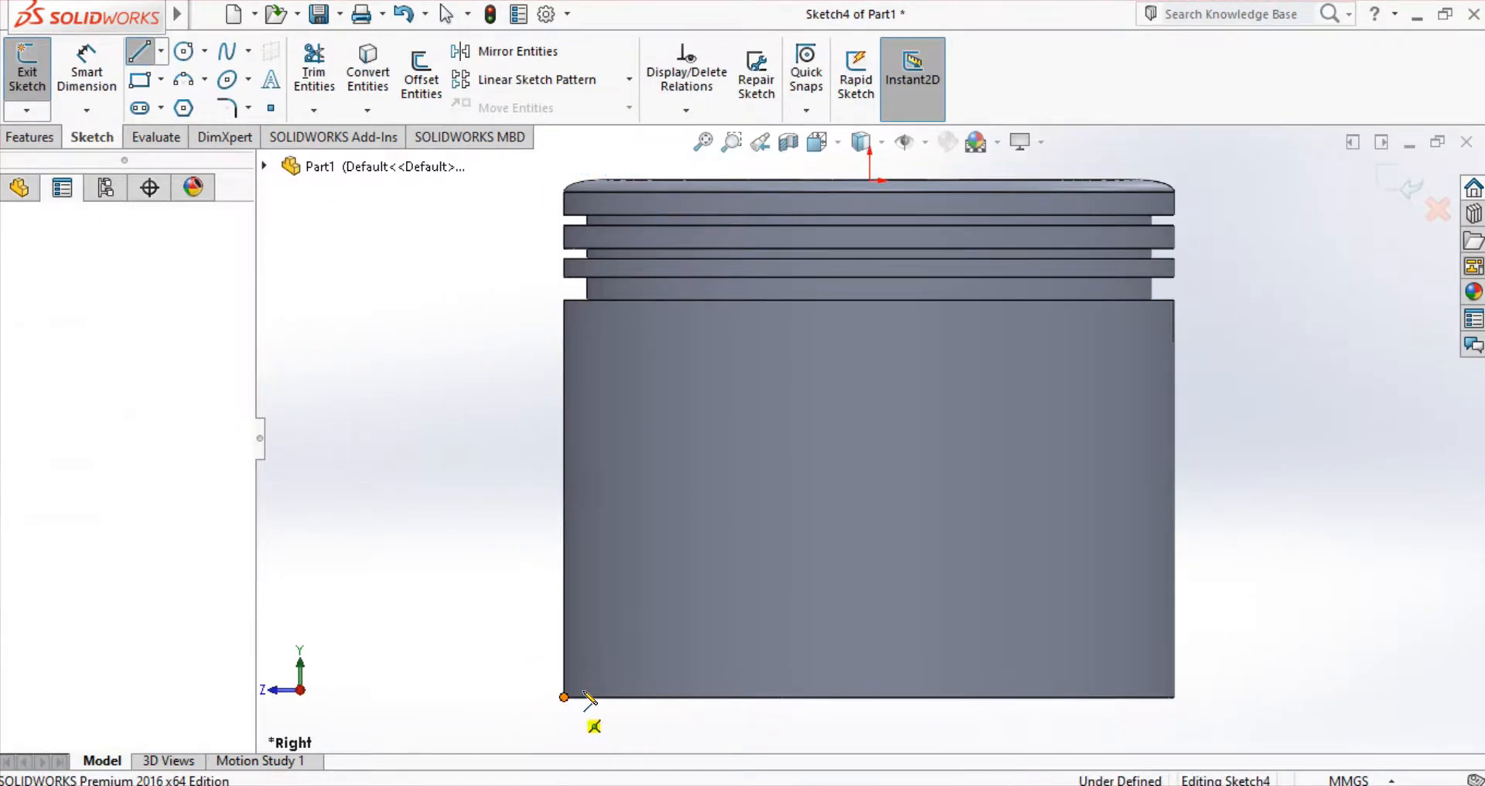
{"action": "left_click", "coordinate": [608, 697]}
{"action": "left_click", "coordinate": [608, 638]}
{"action": "left_click", "coordinate": [712, 638]}
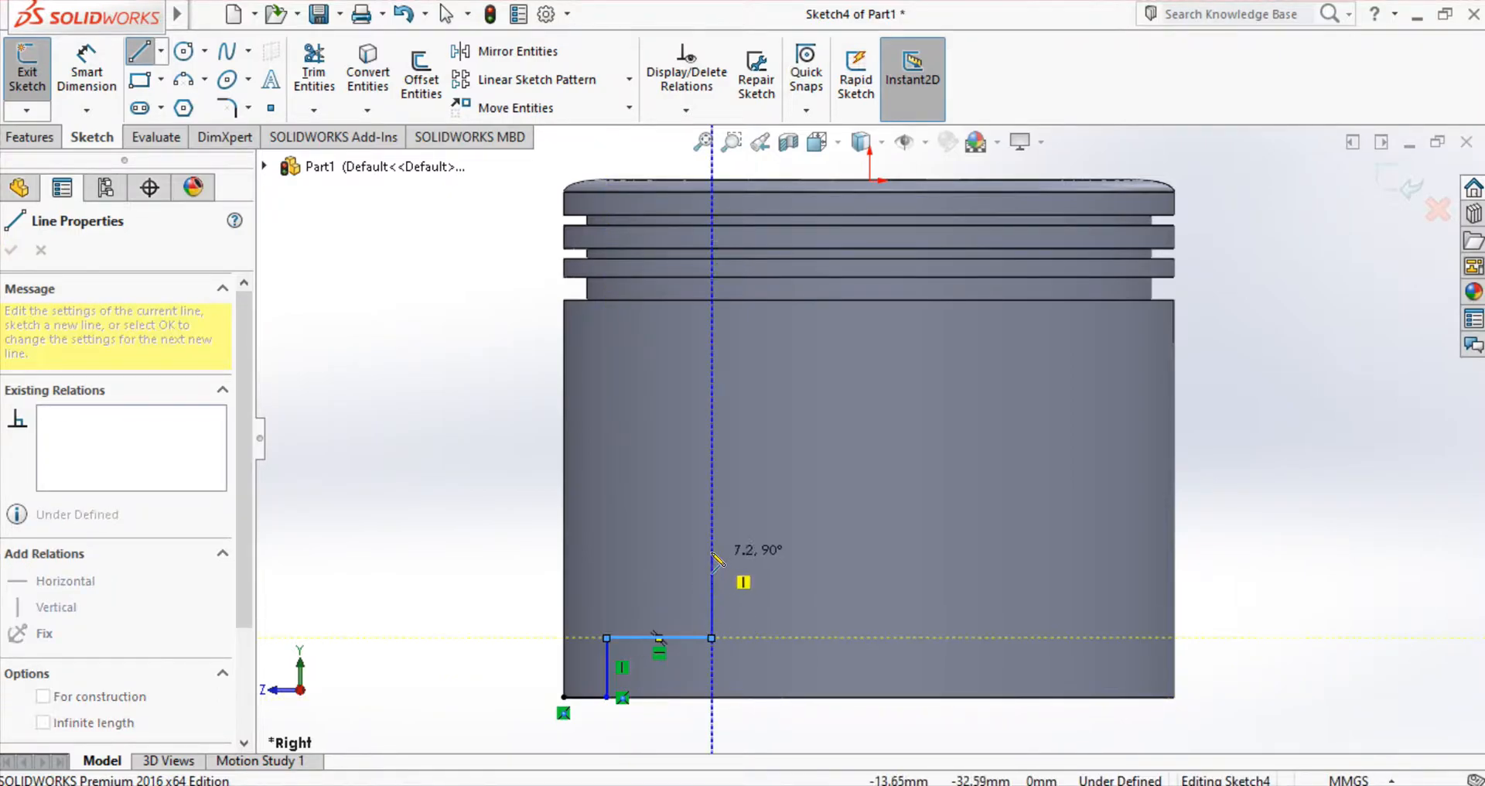
{"action": "left_click", "coordinate": [712, 555]}
{"action": "key", "text": "Escape"}
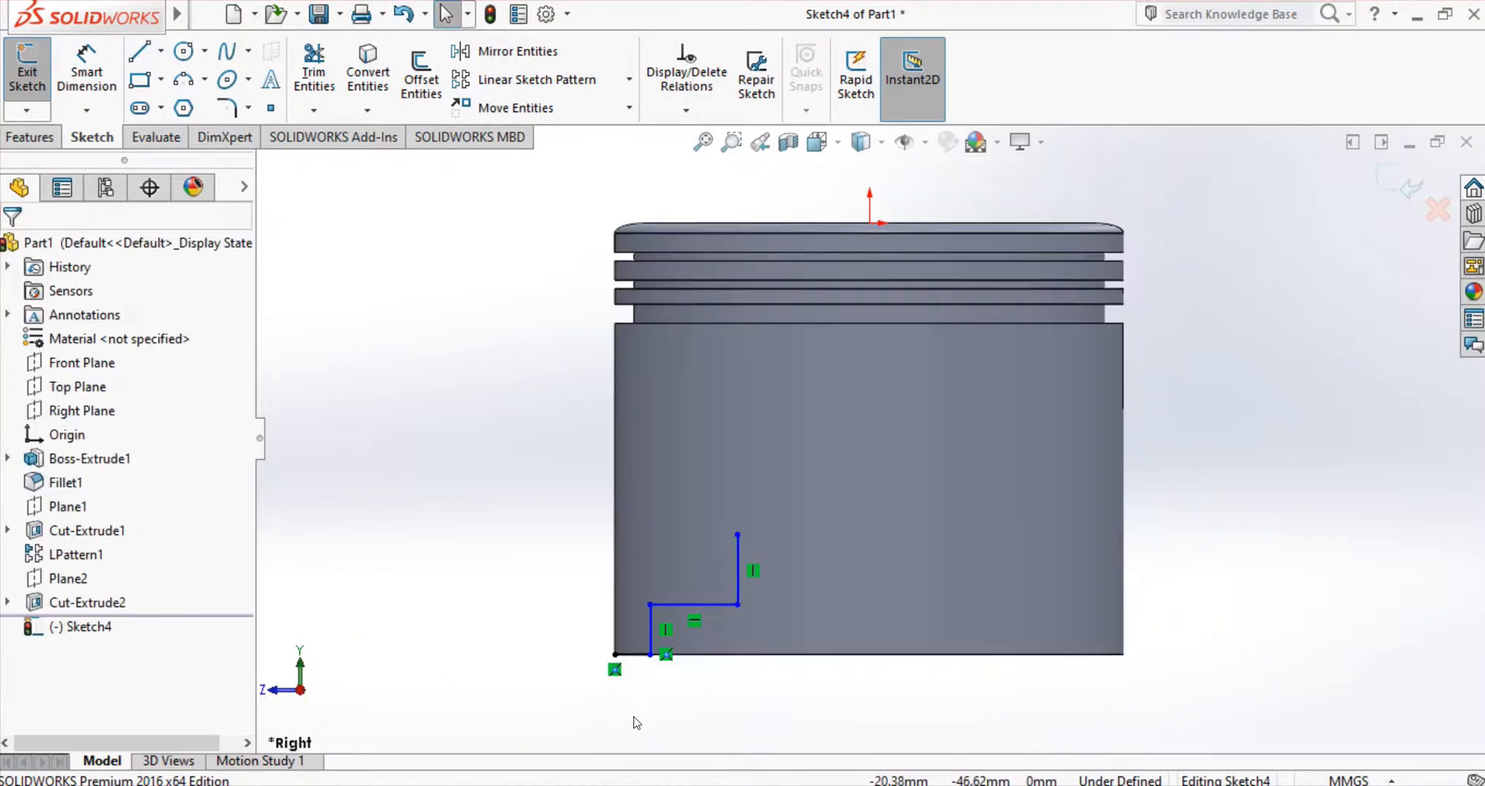
Step: Dimension the distance between the cylinder's side edge and the lower vertical sketch line as 3.5 mm
{"action": "scroll", "coordinate": [774, 603], "scroll_direction": "down", "scroll_amount": 10}
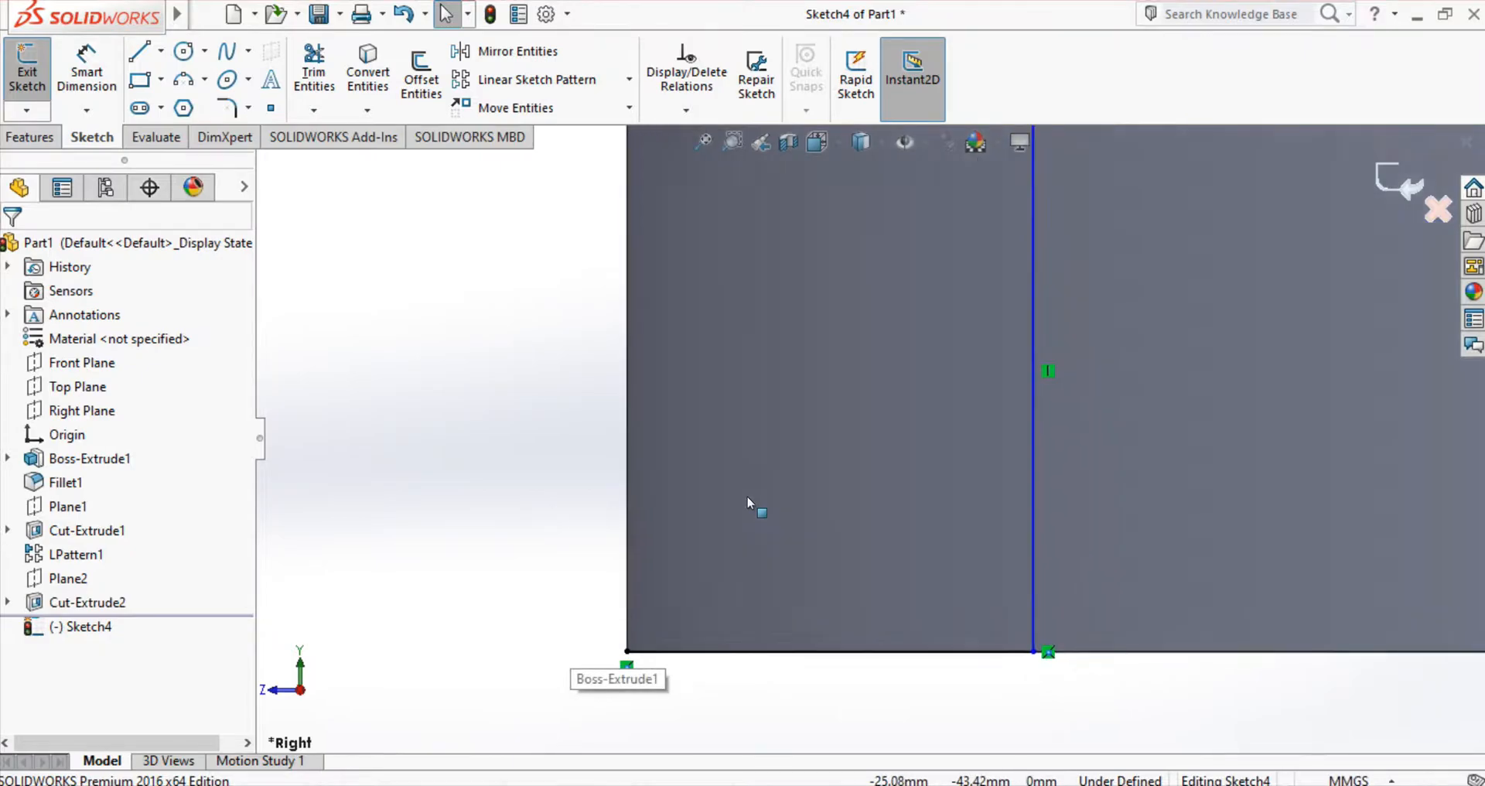
{"action": "scroll", "coordinate": [879, 491], "scroll_direction": "up", "scroll_amount": 8}
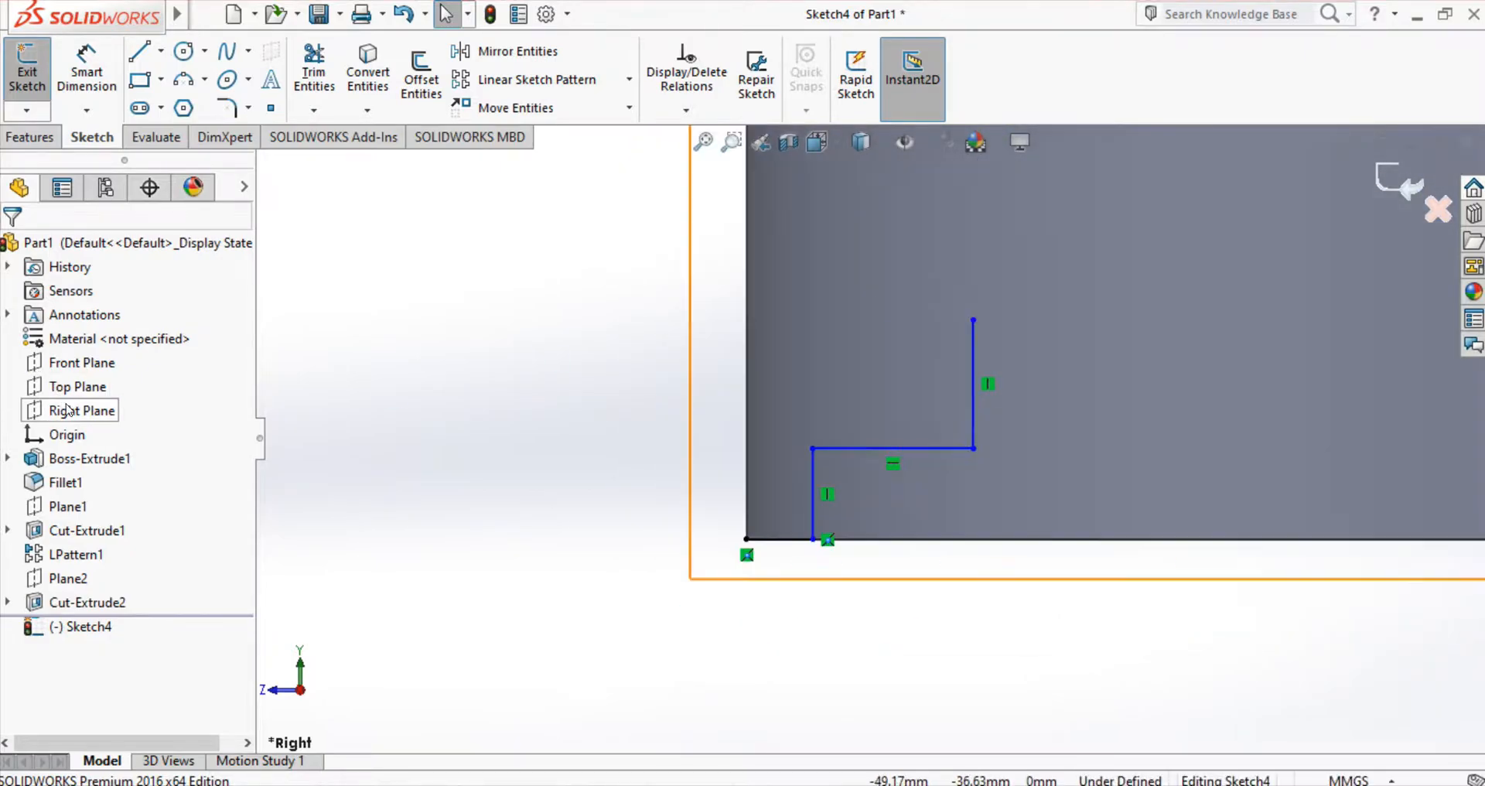
{"action": "left_click", "coordinate": [74, 411]}
{"action": "left_click", "coordinate": [164, 377]}
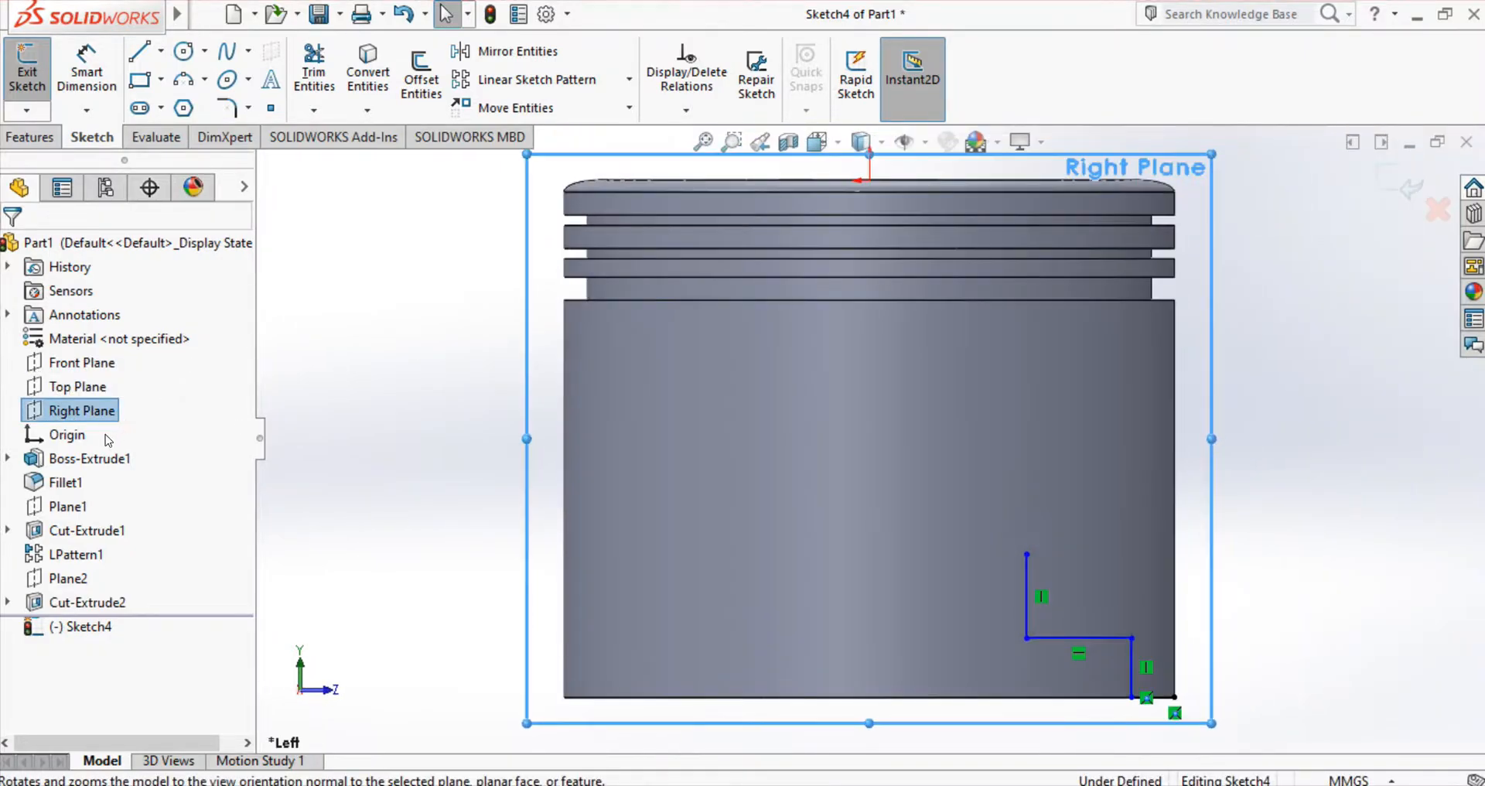
{"action": "left_click", "coordinate": [84, 412]}
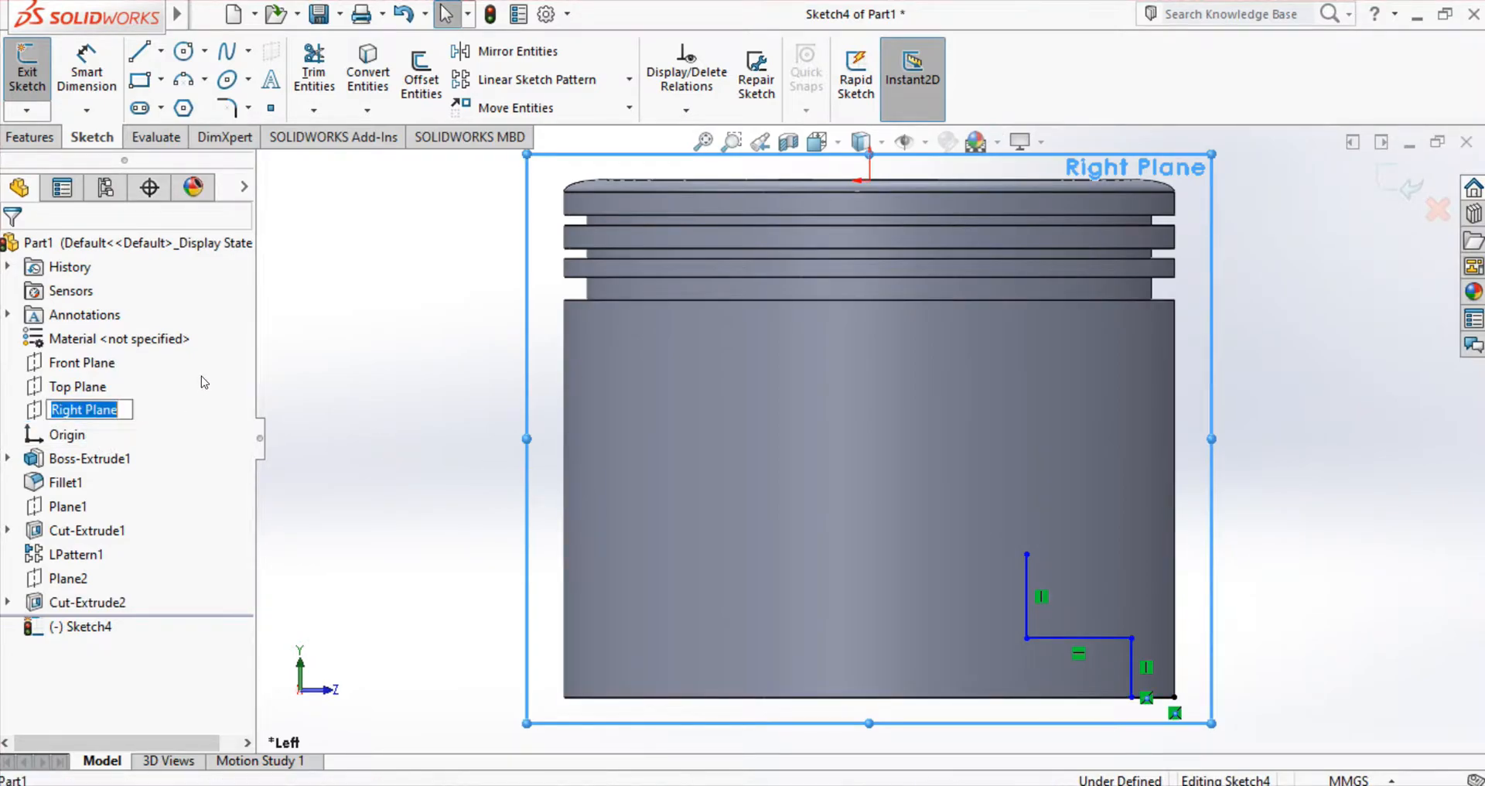
{"action": "left_click", "coordinate": [31, 413]}
{"action": "left_click", "coordinate": [333, 474]}
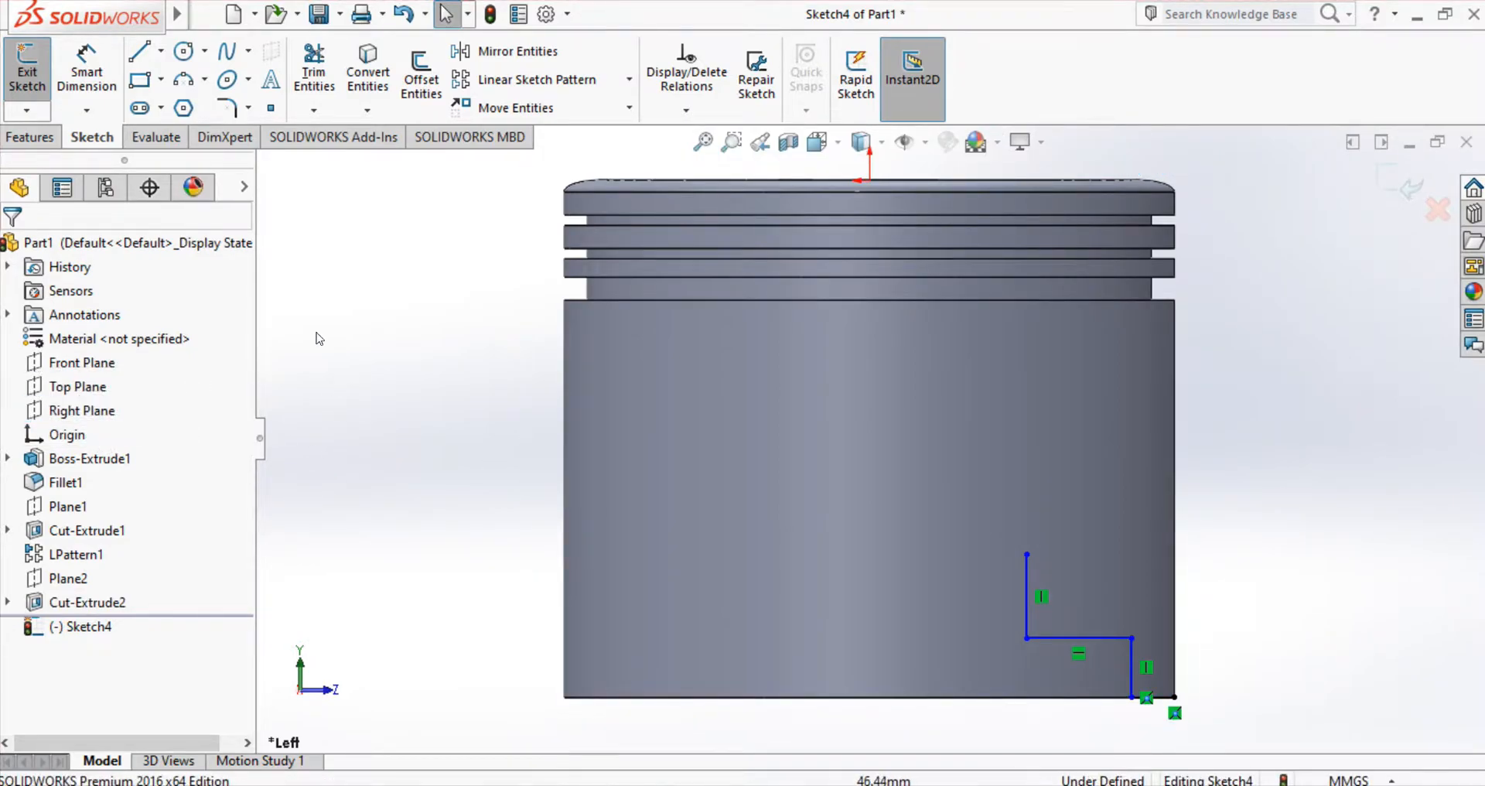
{"action": "left_click", "coordinate": [87, 71]}
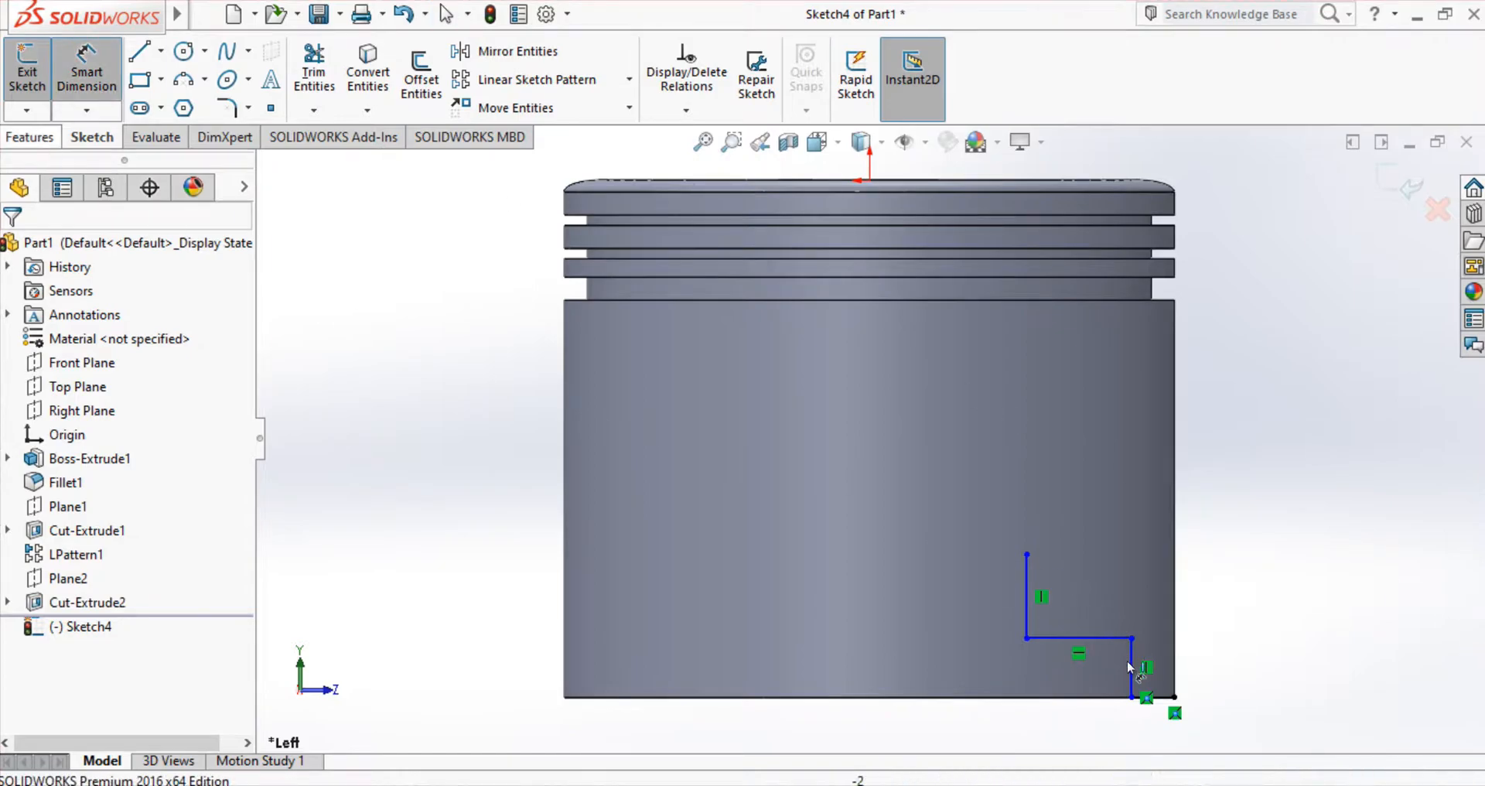
{"action": "left_click", "coordinate": [1163, 505]}
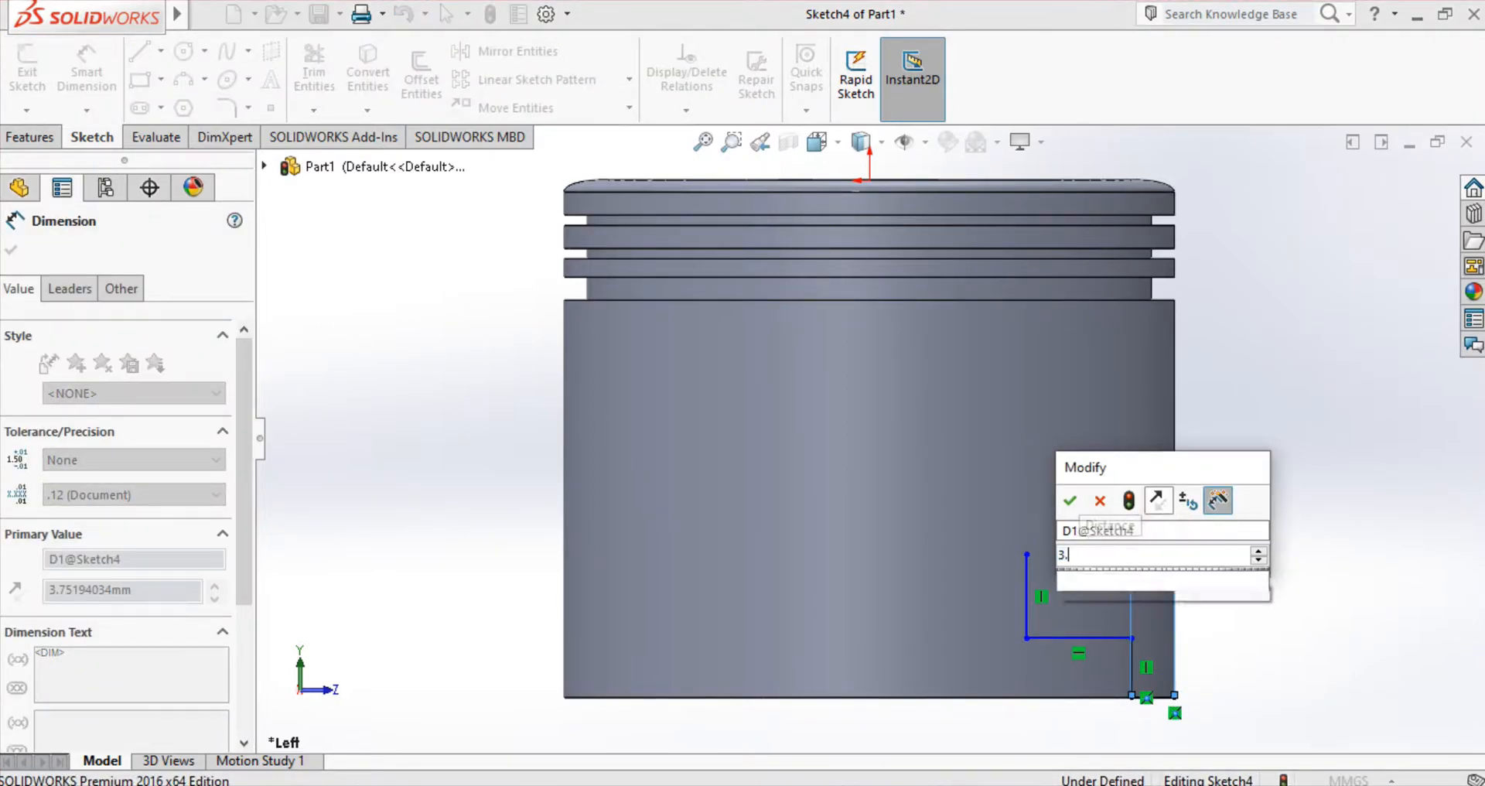
{"action": "key", "text": "Return"}
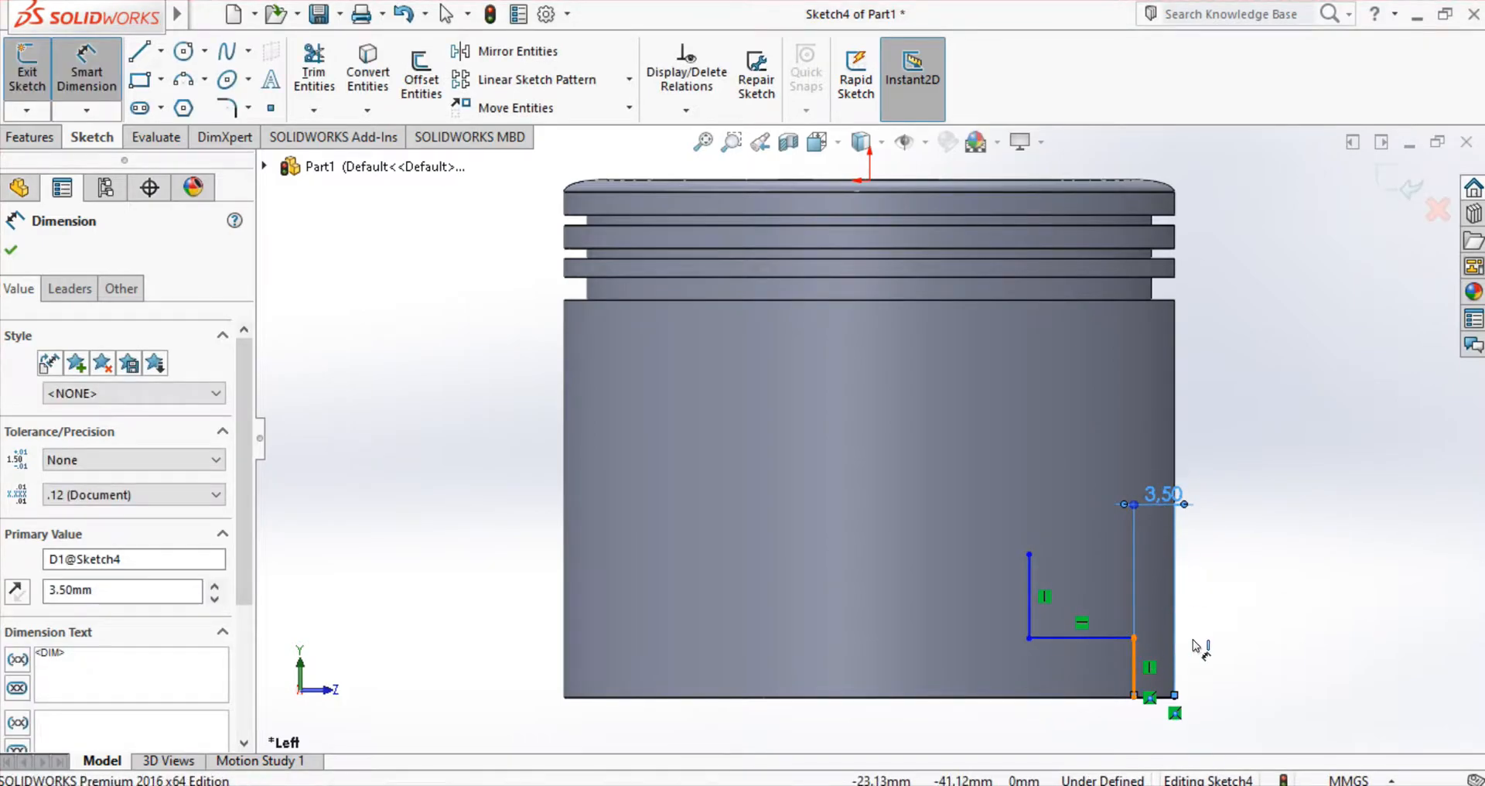
Step: Dimension the length of the lower vertical sketch line as 3.5 mm
{"action": "left_click", "coordinate": [1134, 665]}
{"action": "left_click", "coordinate": [1268, 642]}
{"action": "type", "text": "3.5"}
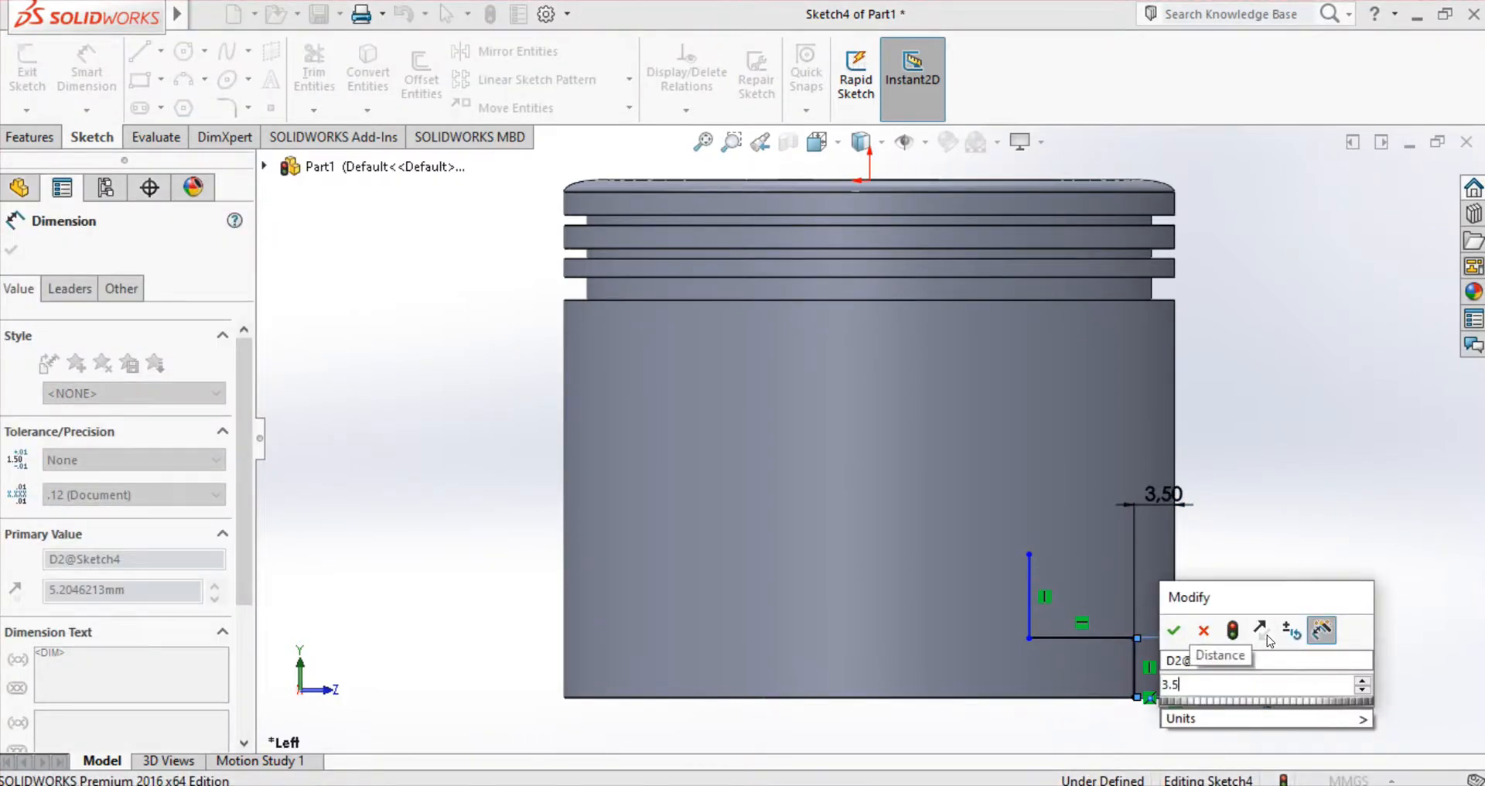
{"action": "key", "text": "Return"}
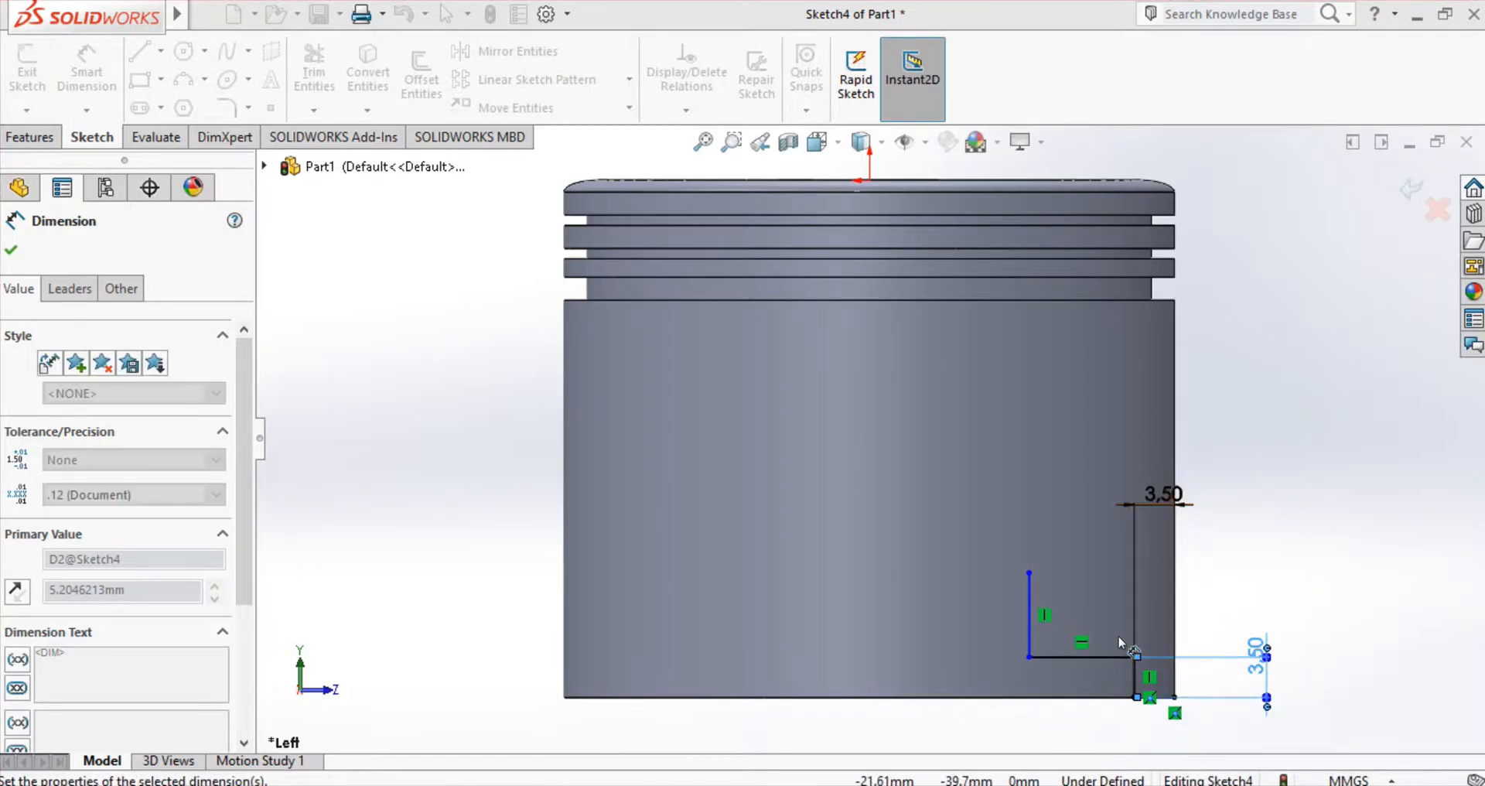
Step: Dimension the horizontal step line as 8.5 mm and the inner vertical line above it as 8.07 mm
{"action": "left_click", "coordinate": [1079, 656]}
{"action": "left_click", "coordinate": [1079, 503]}
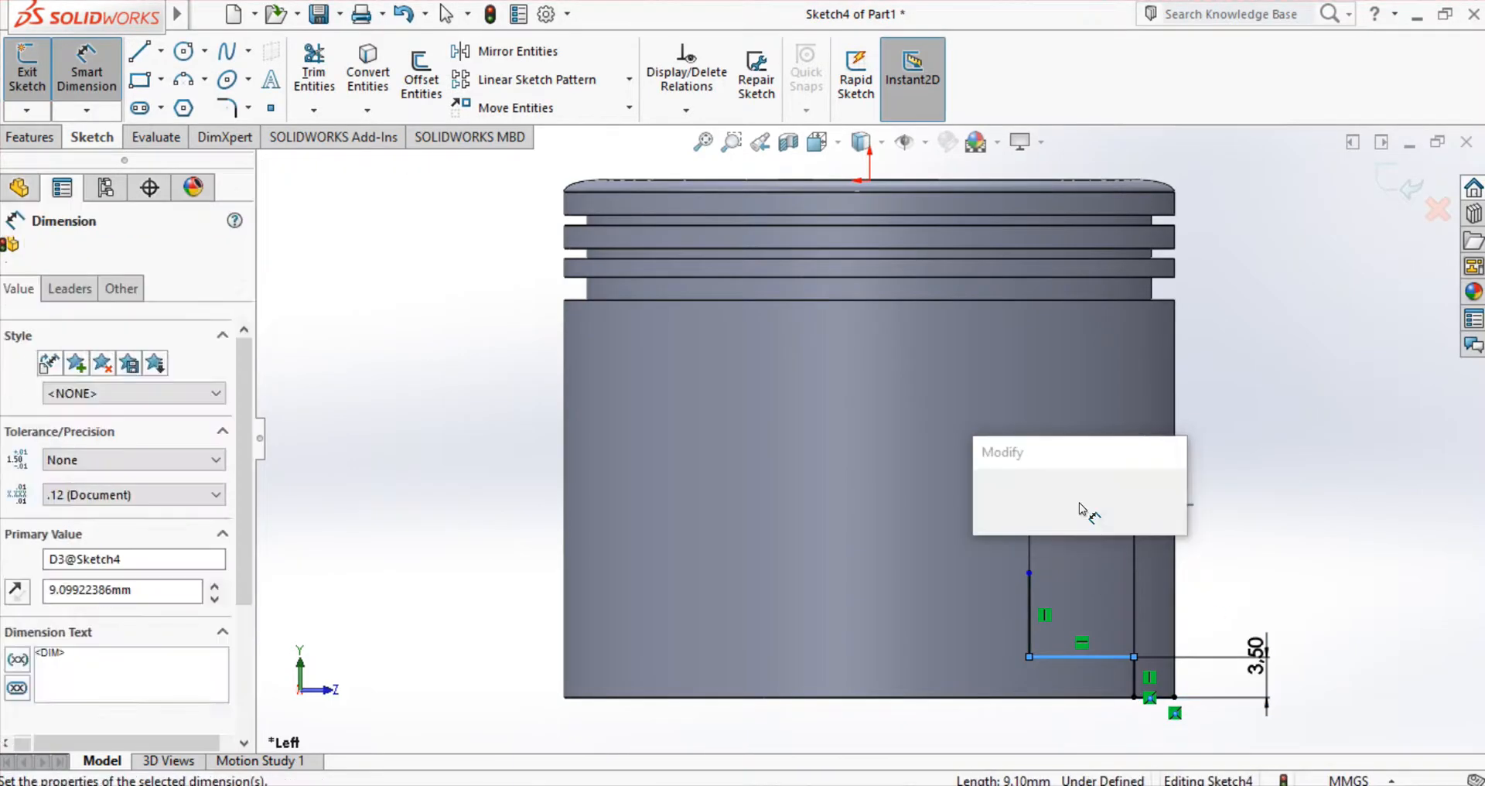
{"action": "type", "text": "8.5"}
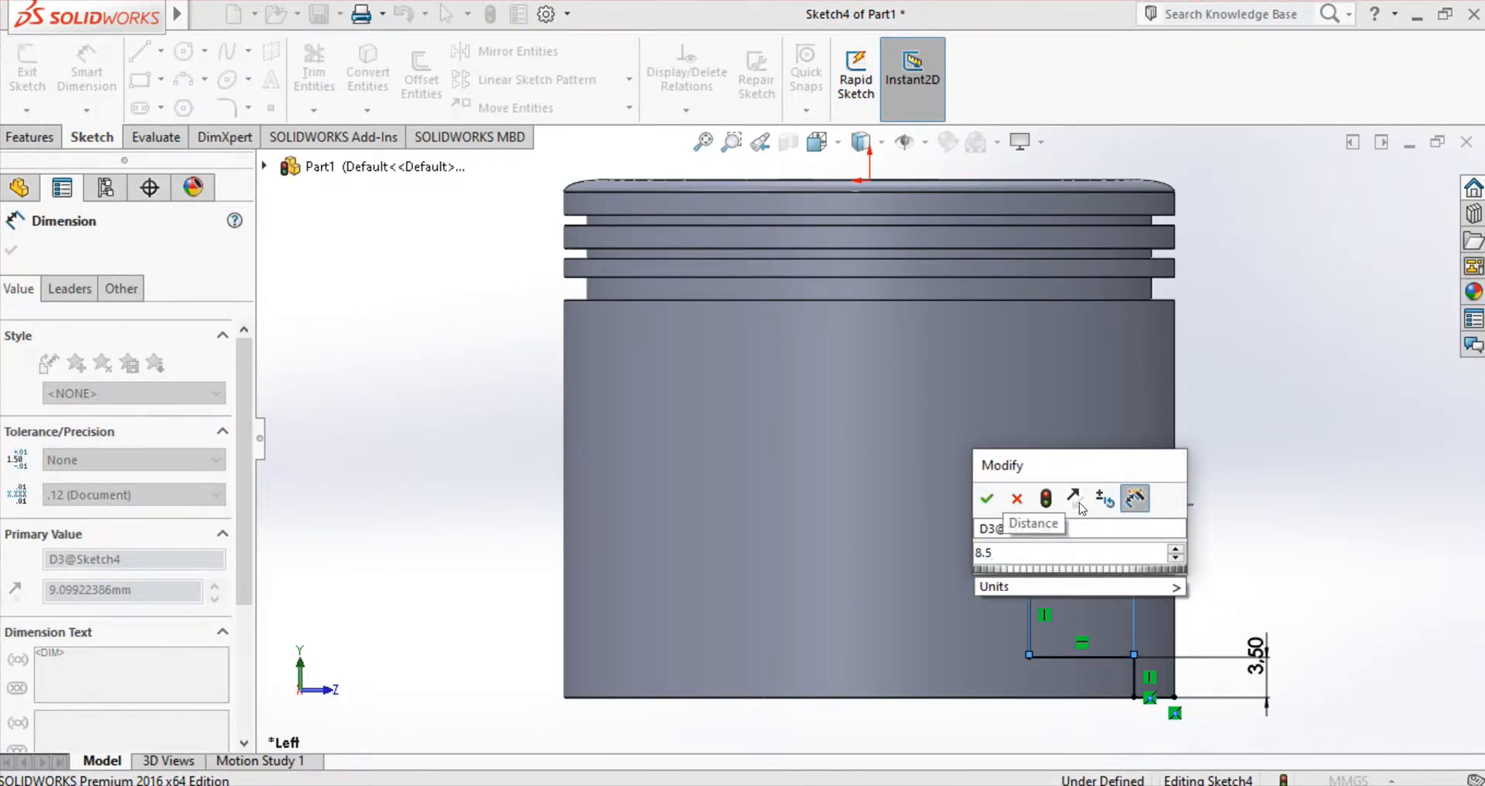
{"action": "key", "text": "Return"}
{"action": "left_click", "coordinate": [1037, 605]}
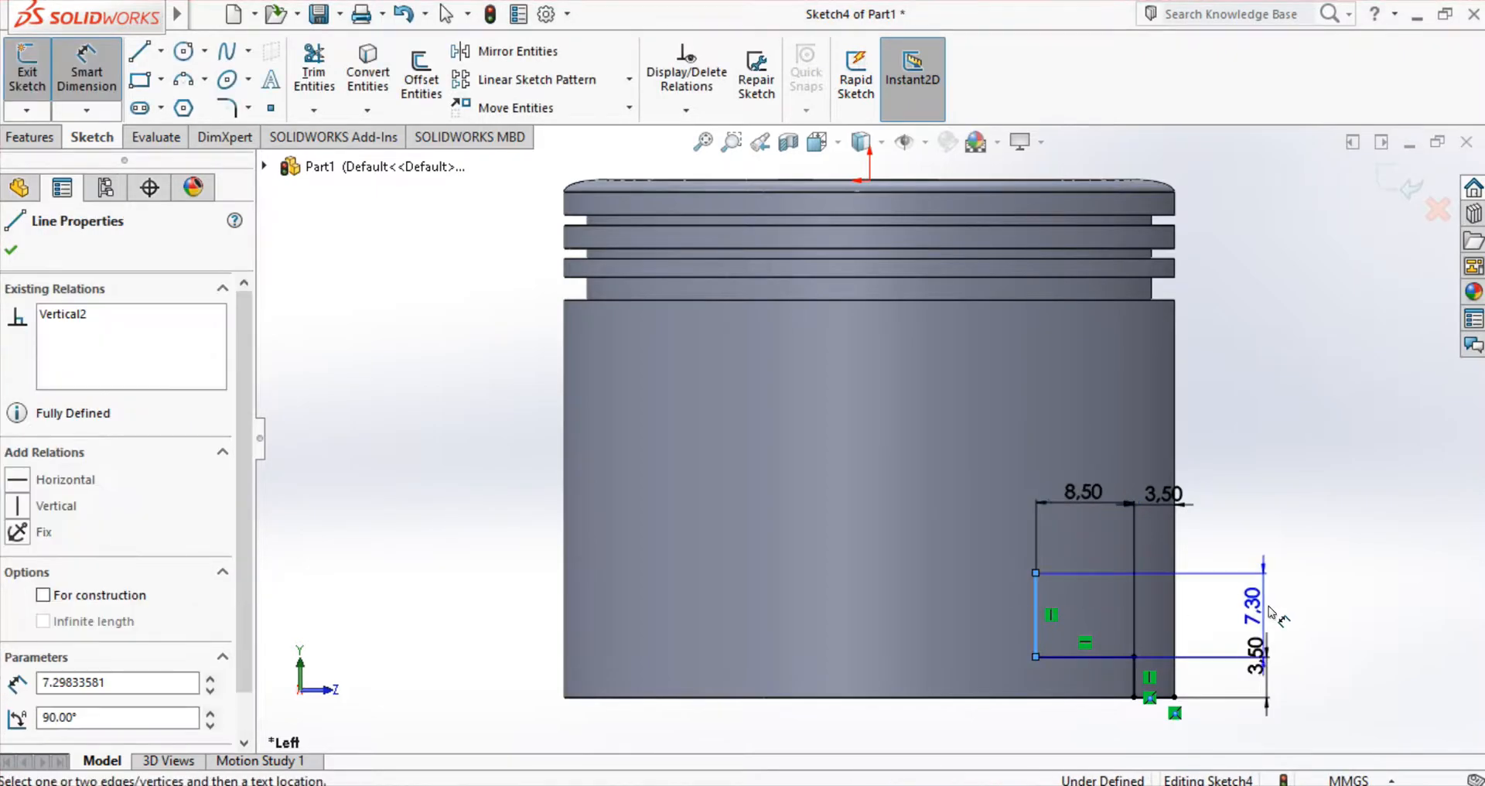
{"action": "left_click", "coordinate": [1277, 615]}
{"action": "type", "text": "8.07"}
{"action": "key", "text": "Return"}
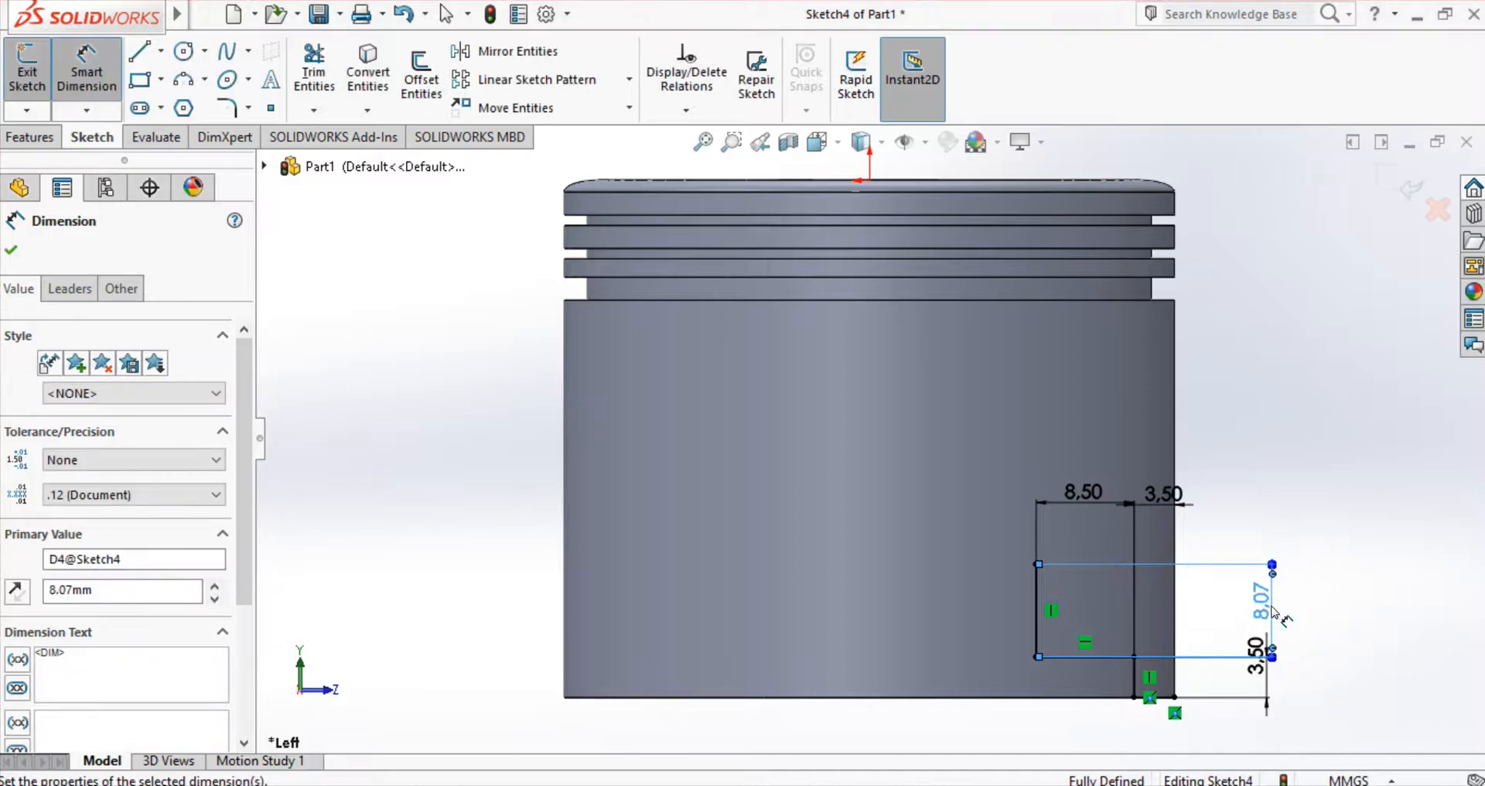
Step: Draw a 3 Point Arc from the inner vertical line's upper end to the step's outer corner, bowed toward the inner corner, with a 15 mm radius
{"action": "left_click", "coordinate": [182, 79]}
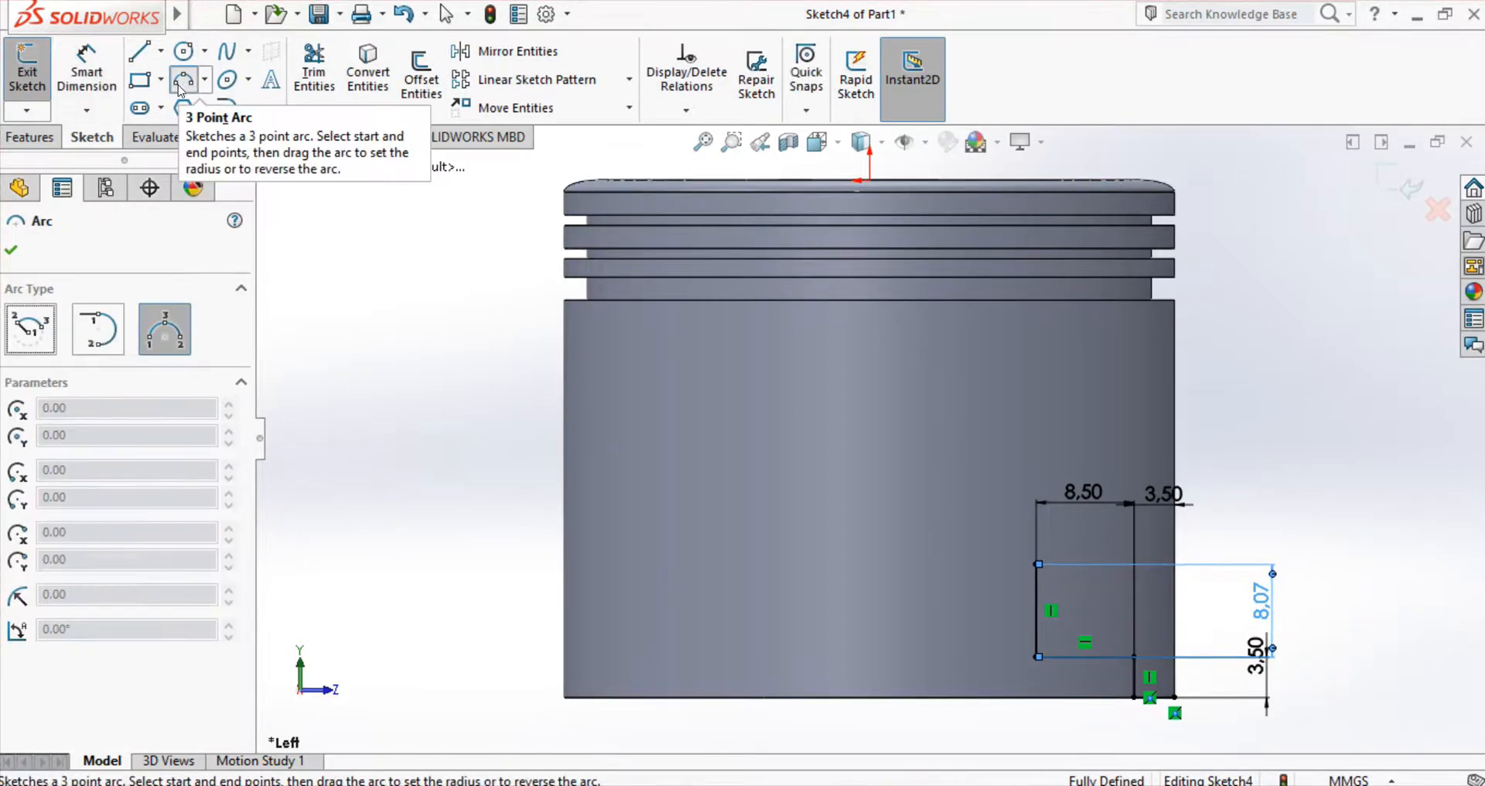
{"action": "left_click", "coordinate": [1037, 610]}
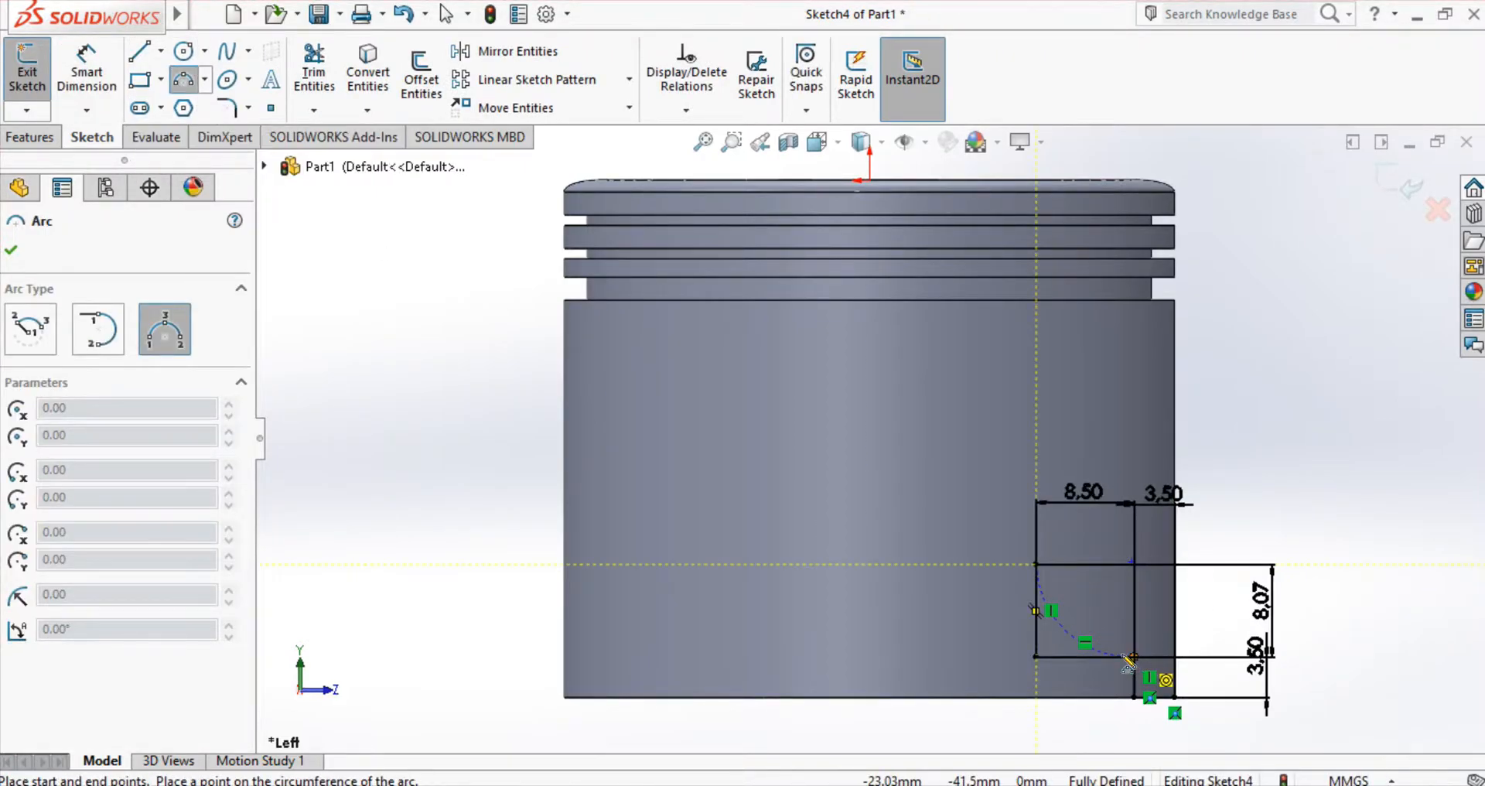
{"action": "left_click", "coordinate": [1084, 639]}
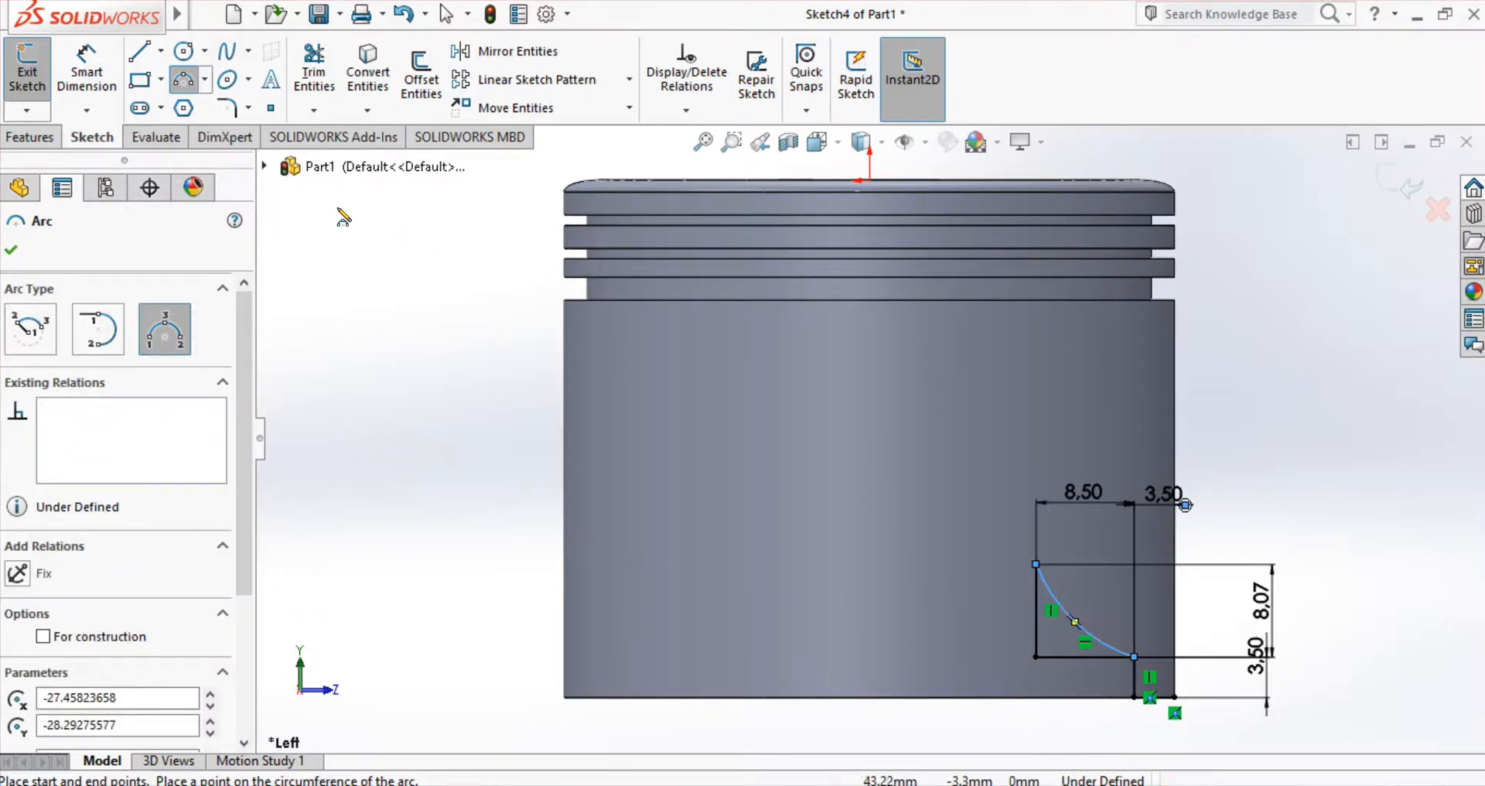
{"action": "left_click", "coordinate": [87, 70]}
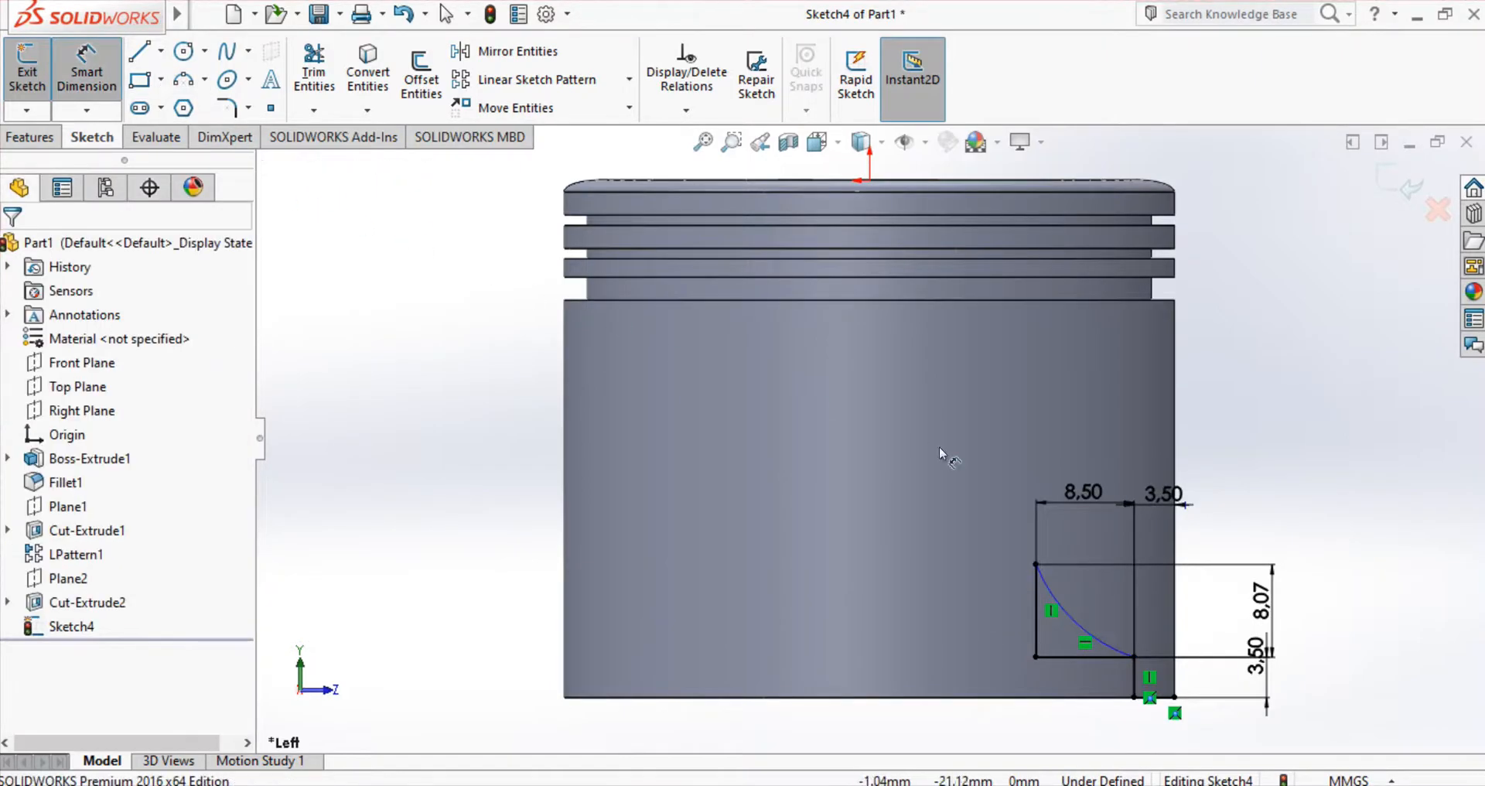
{"action": "left_click", "coordinate": [1066, 615]}
{"action": "left_click", "coordinate": [1044, 644]}
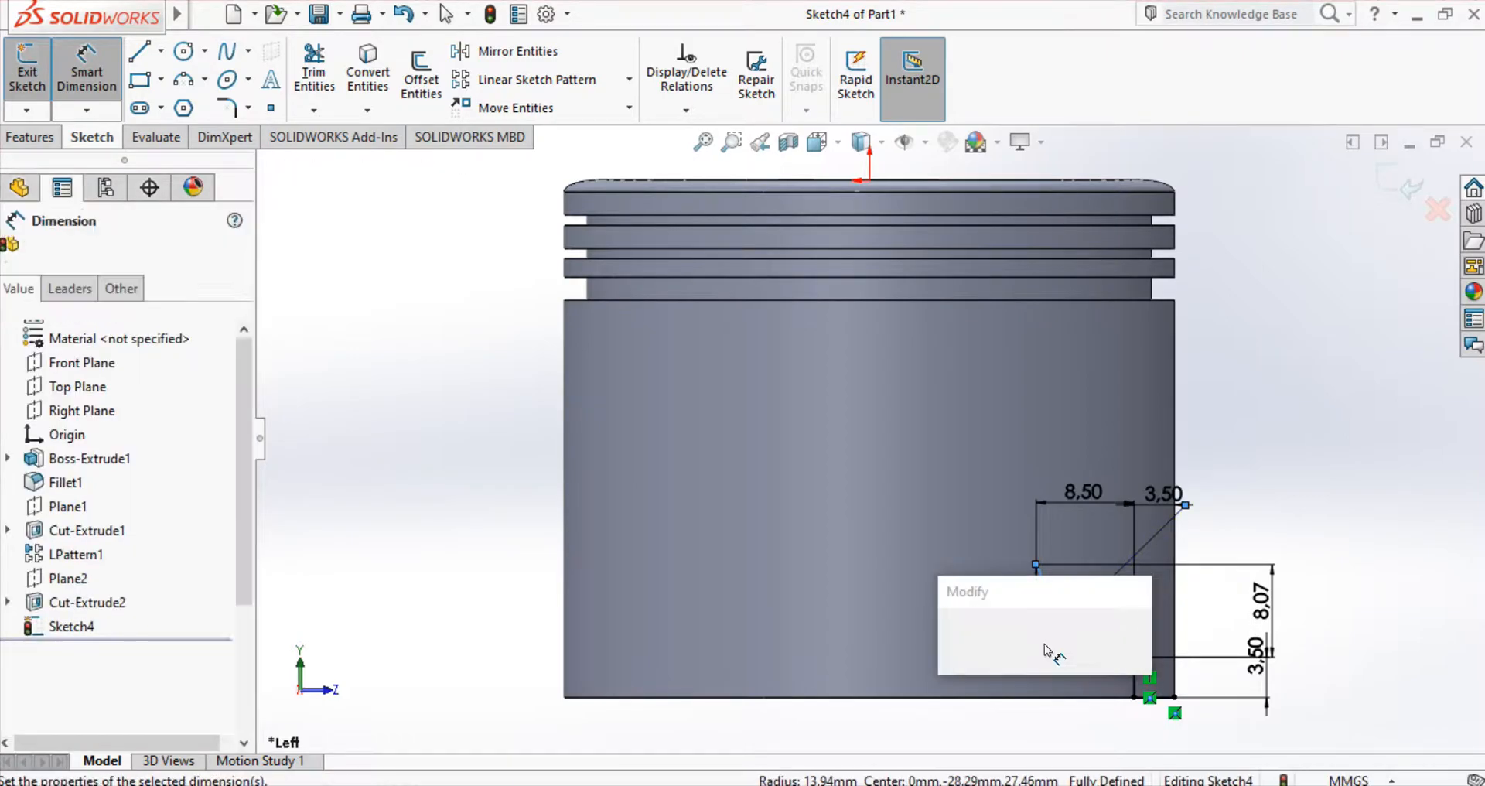
{"action": "type", "text": "15"}
{"action": "key", "text": "Return"}
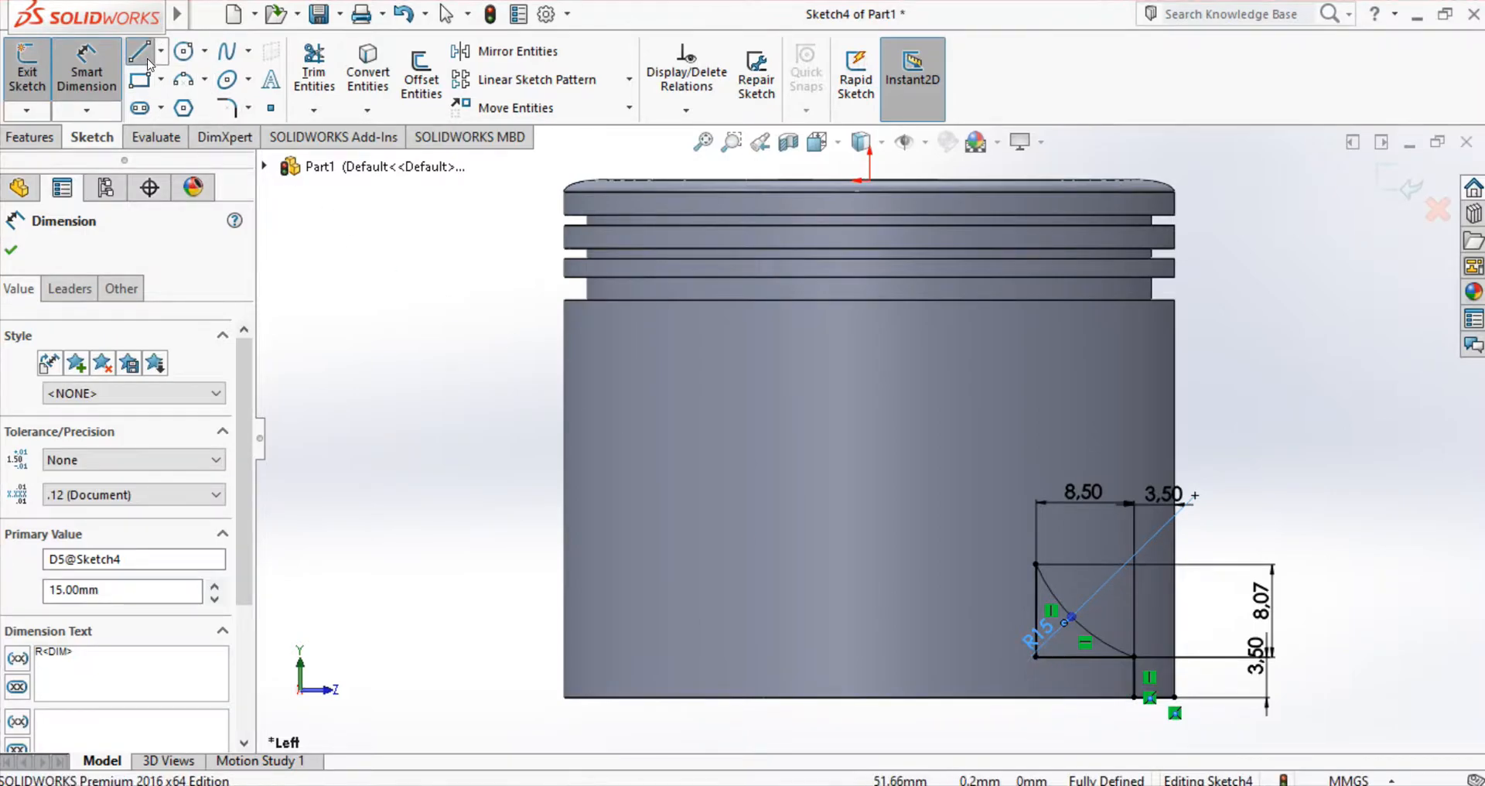
Step: Sketch a short vertical line upward from the midpoint of the piston's bottom edge
{"action": "left_click", "coordinate": [144, 59]}
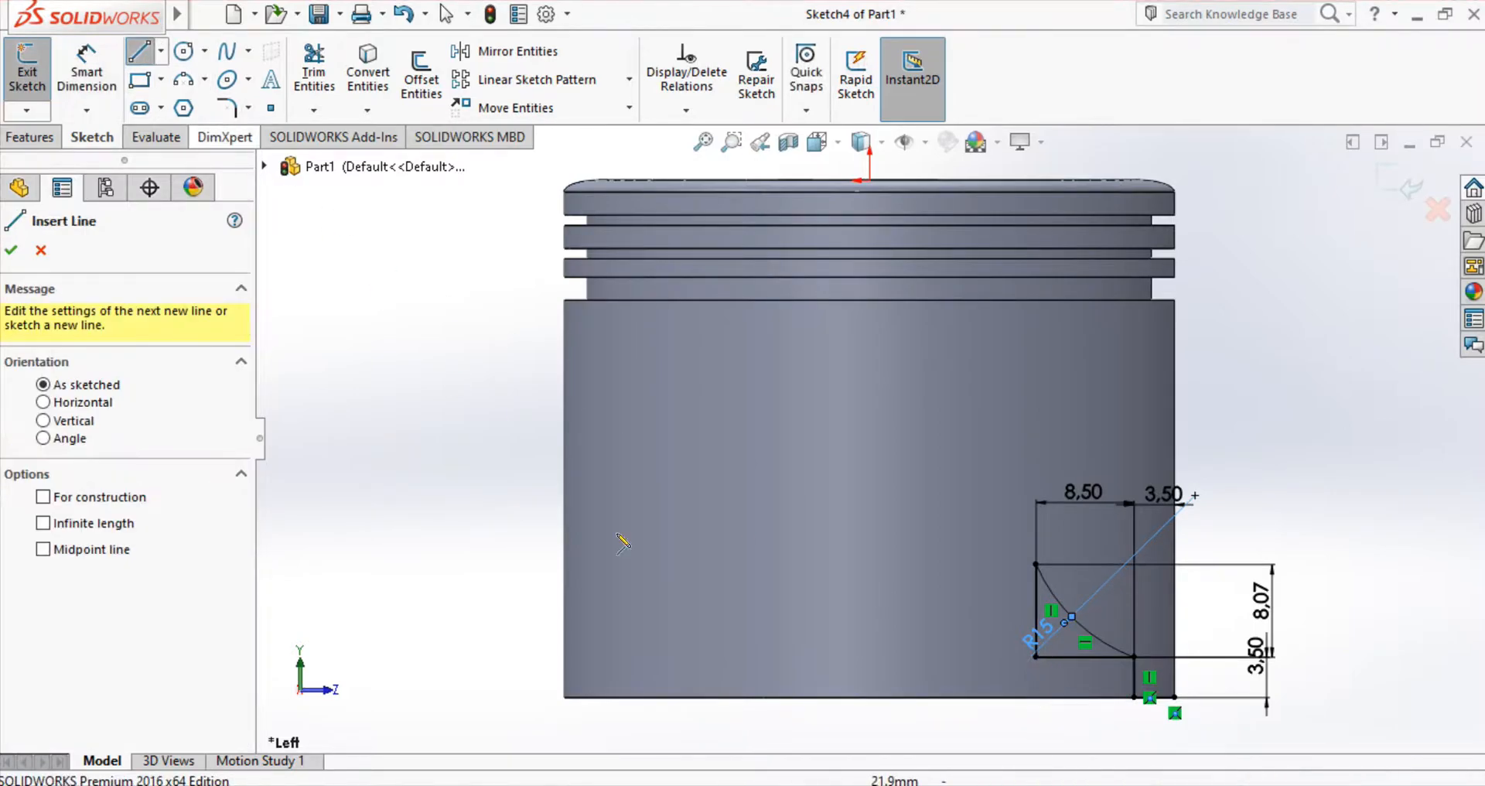
{"action": "left_click", "coordinate": [870, 697]}
{"action": "left_click", "coordinate": [870, 643]}
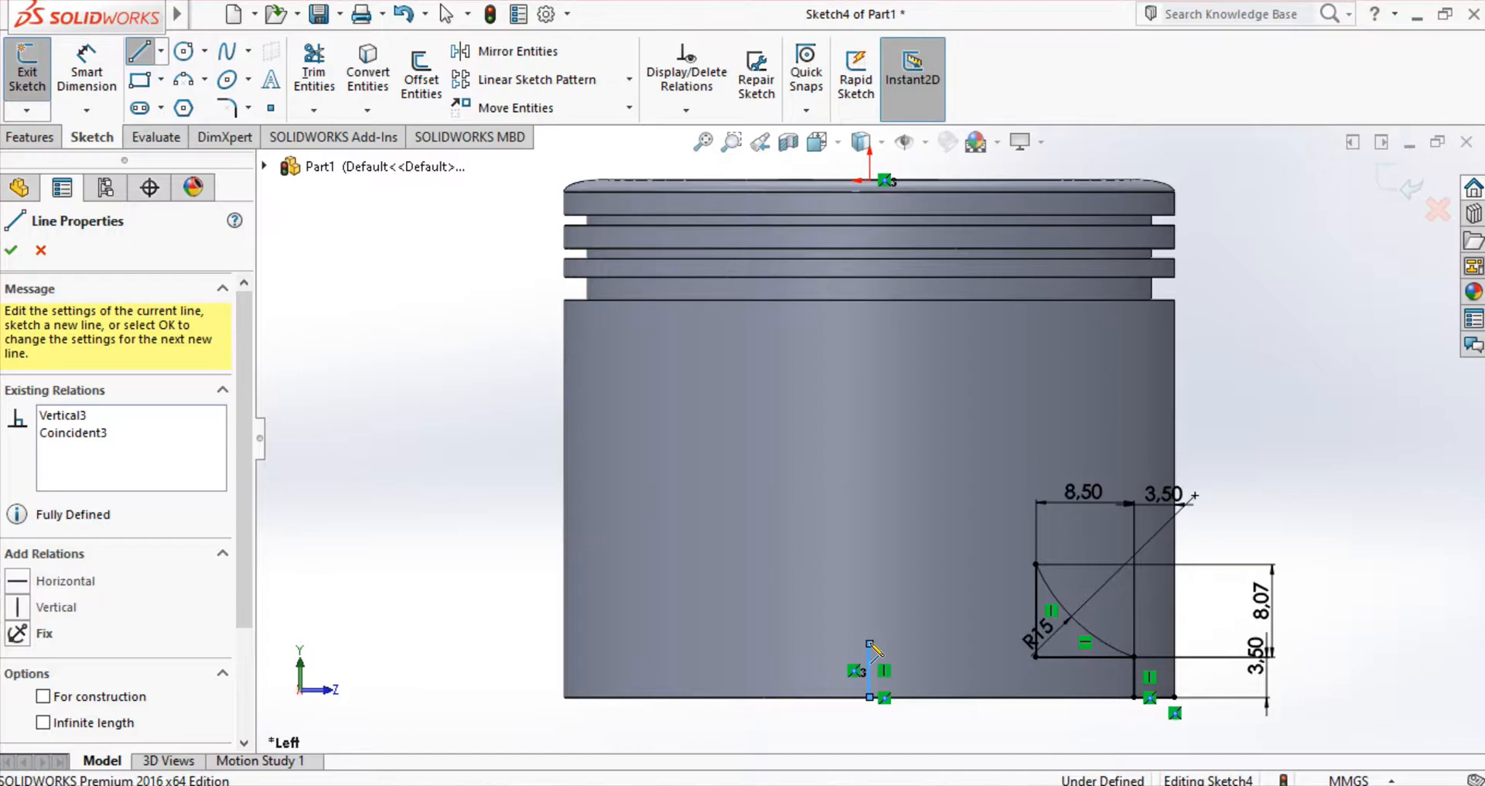
{"action": "key", "text": "Escape"}
{"action": "key", "text": "Escape"}
Step: Mirror the R15 arc and the lower vertical line about the short vertical centre line
{"action": "left_click", "coordinate": [526, 53]}
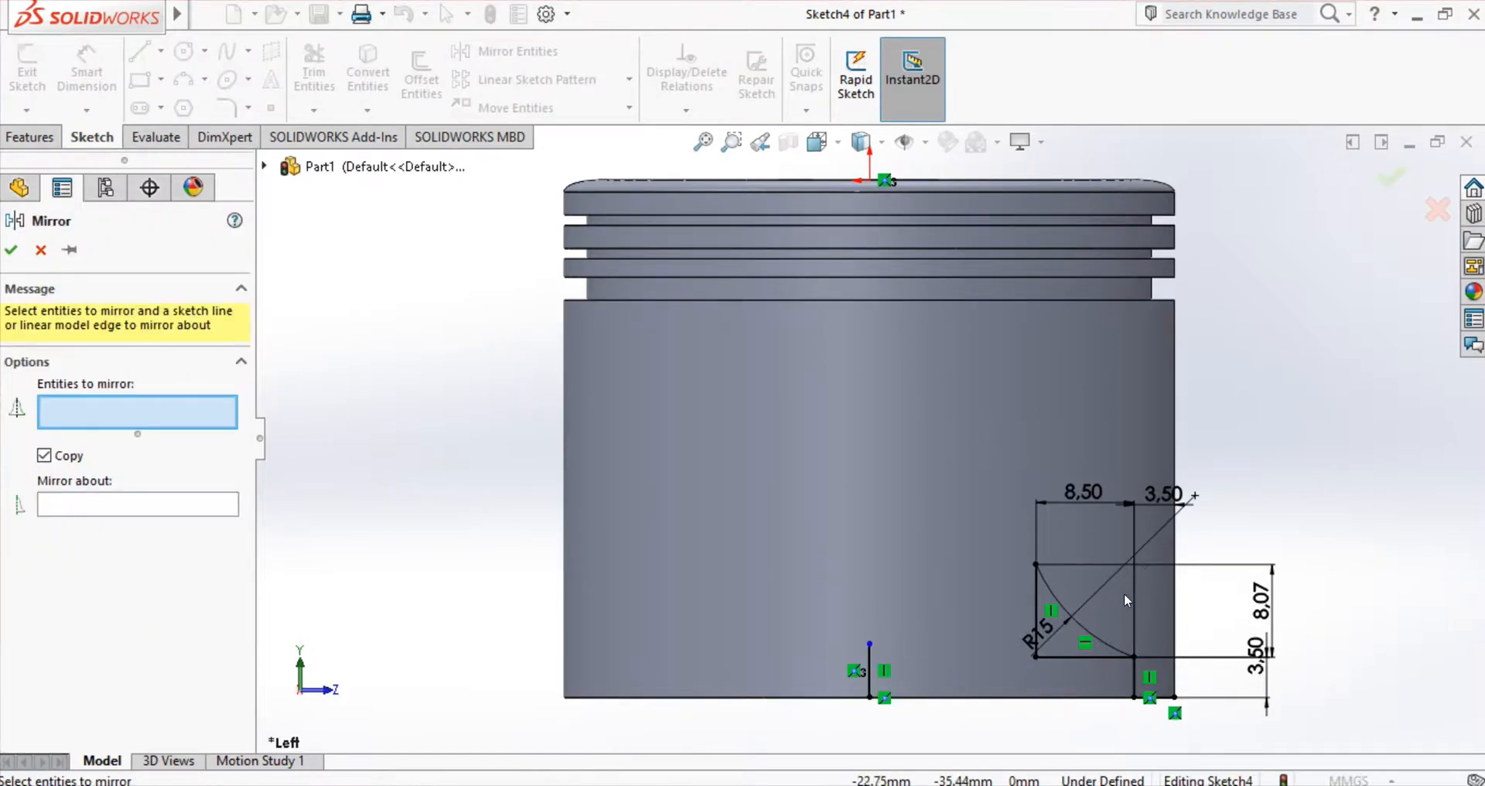
{"action": "left_click", "coordinate": [1094, 634]}
{"action": "left_click", "coordinate": [1135, 679]}
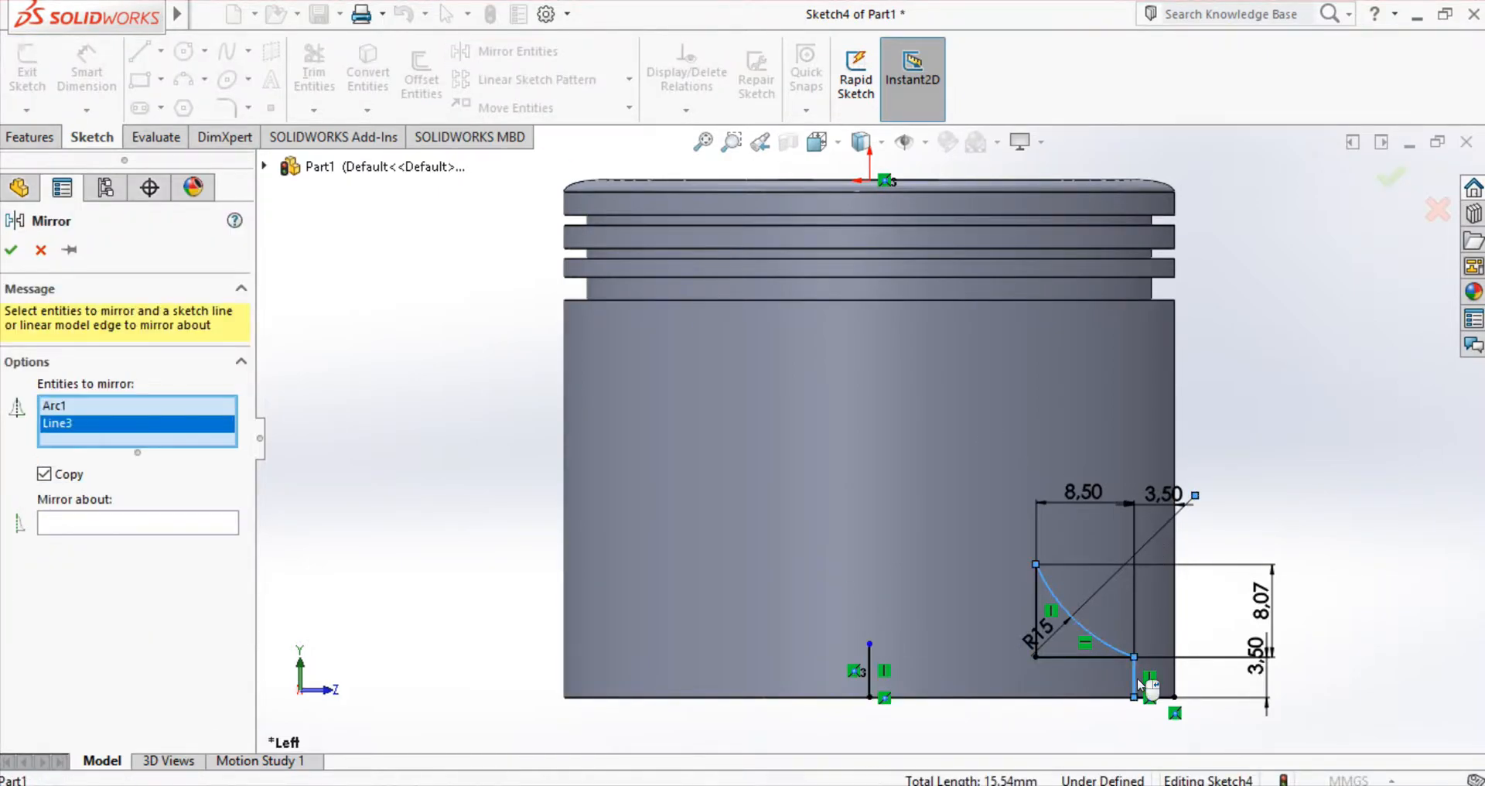
{"action": "left_click", "coordinate": [867, 676]}
{"action": "key", "text": "Return"}
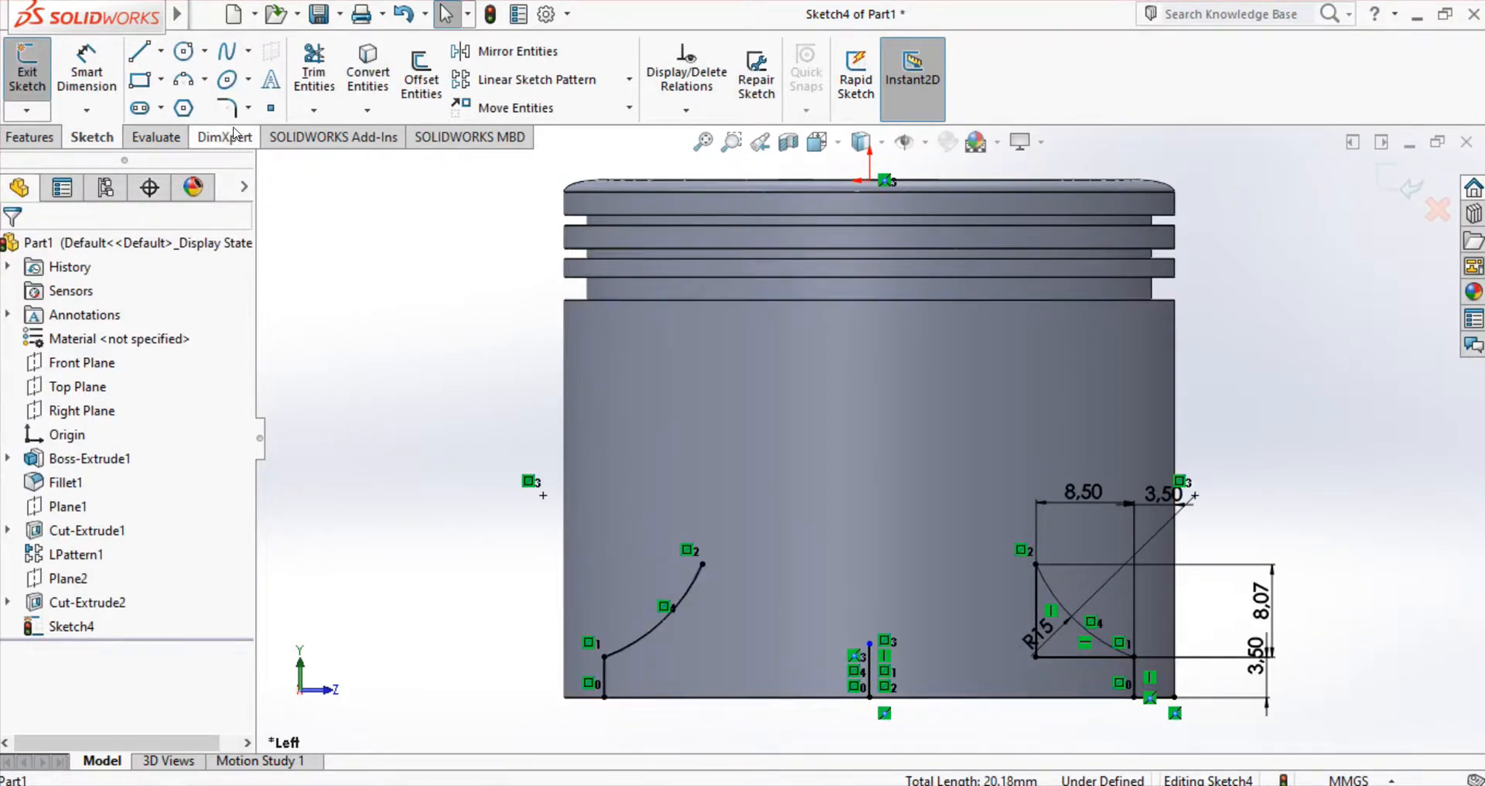
Step: Draw a downward-bowed 3 Point Arc between the upper ends of the two side arcs and dimension its radius as 30 mm
{"action": "left_click", "coordinate": [704, 574]}
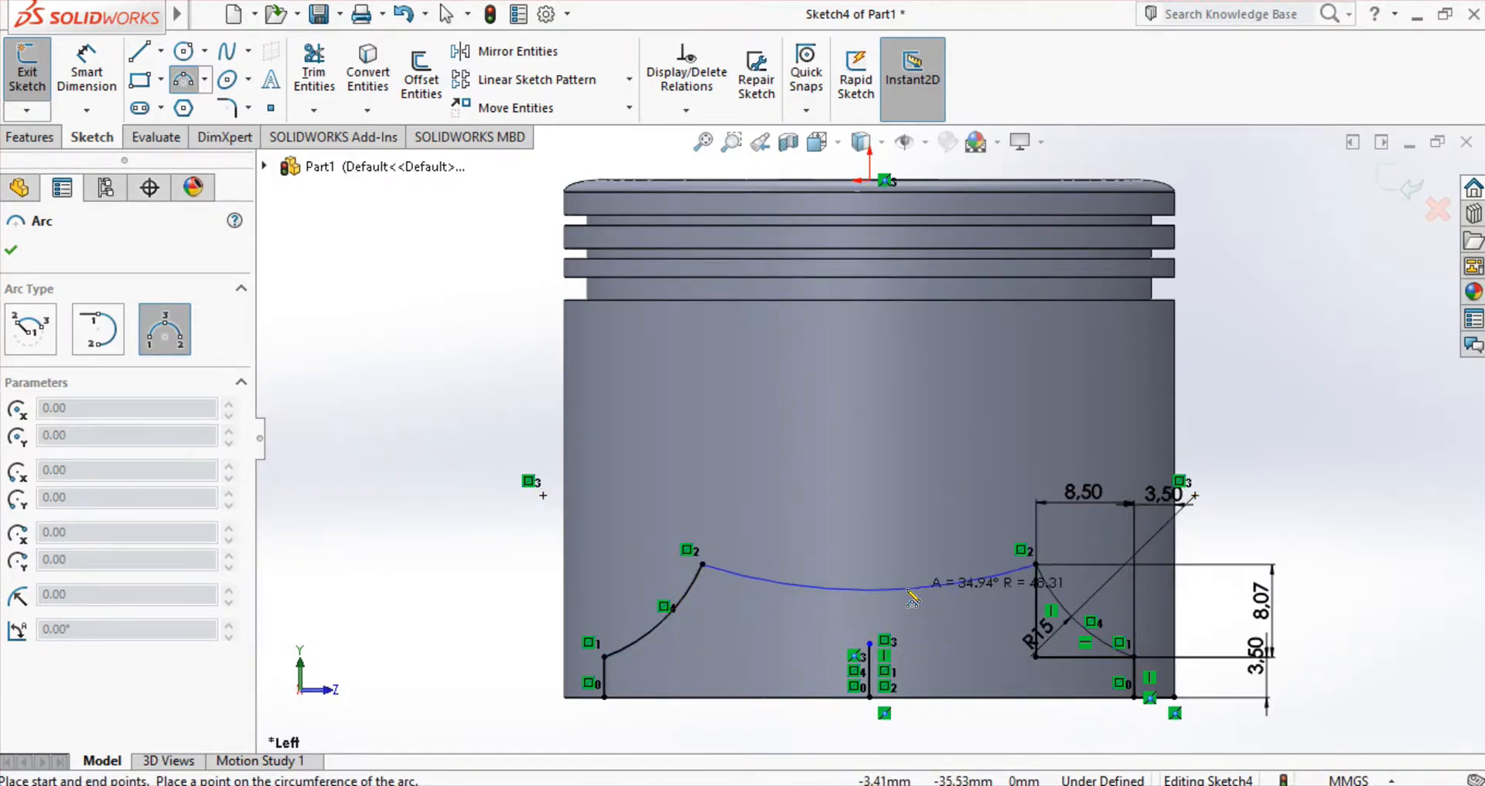
{"action": "left_click", "coordinate": [907, 595]}
{"action": "left_click", "coordinate": [86, 71]}
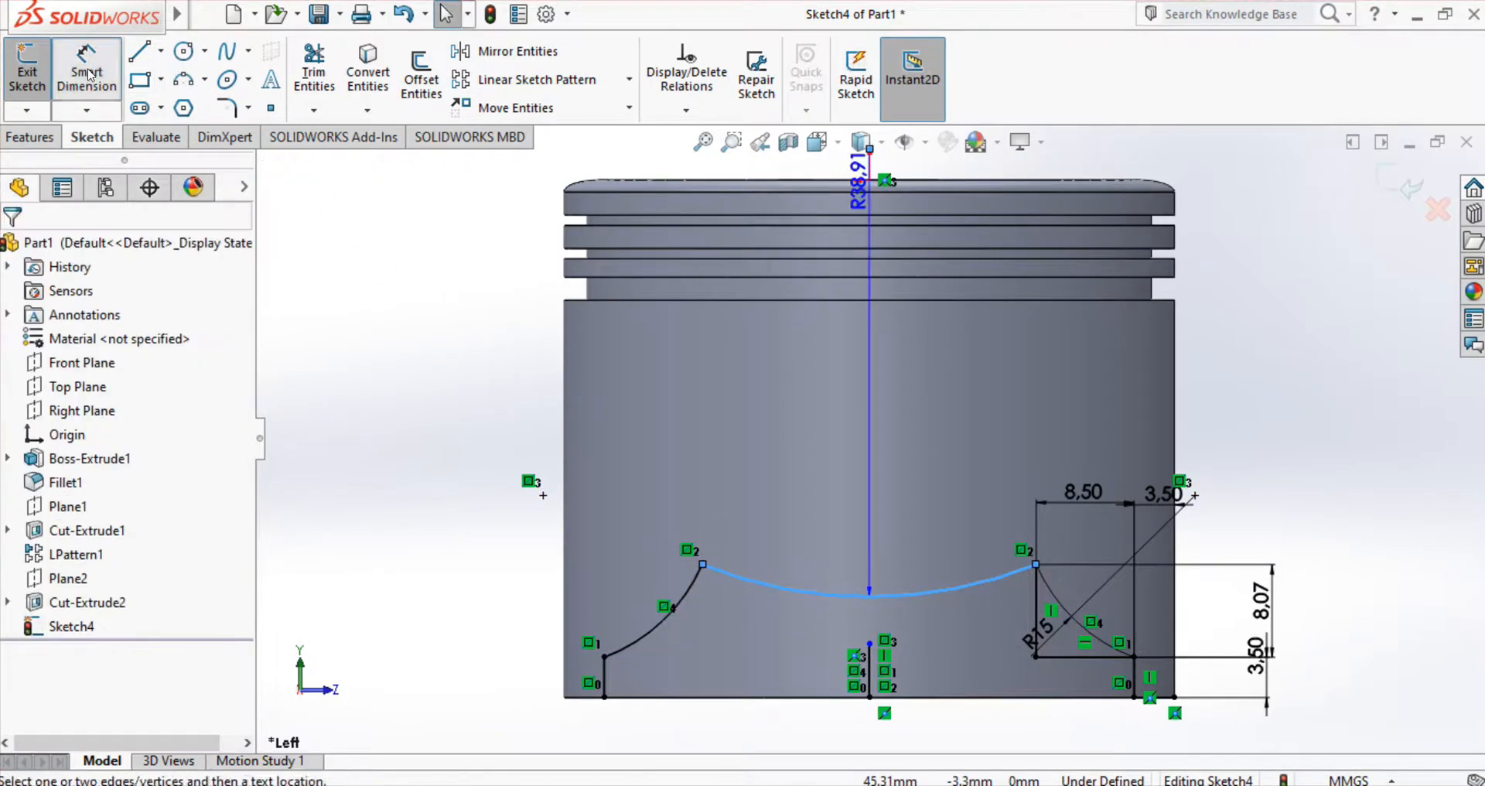
{"action": "left_click", "coordinate": [936, 597]}
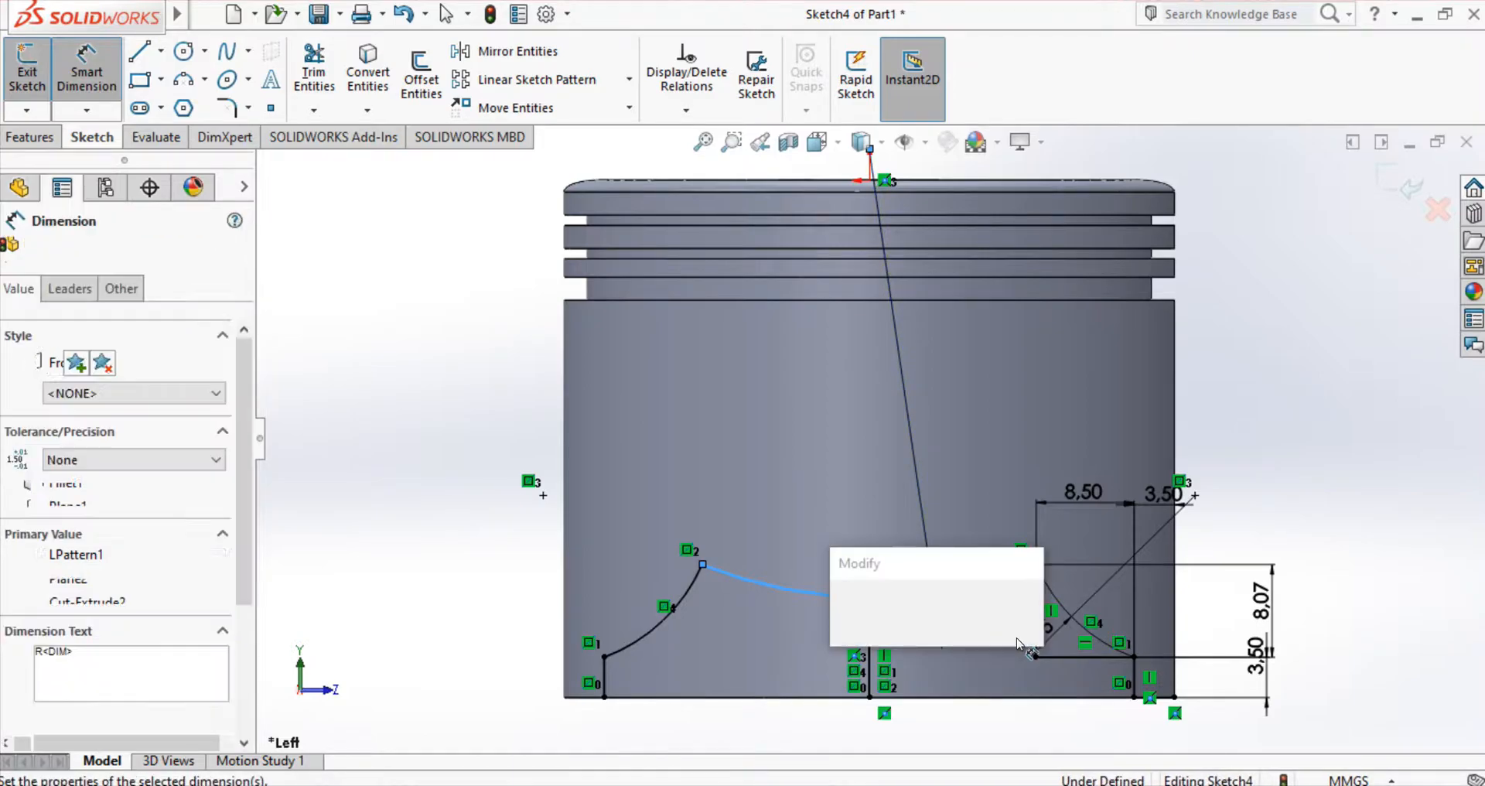
{"action": "type", "text": "30"}
{"action": "key", "text": "Return"}
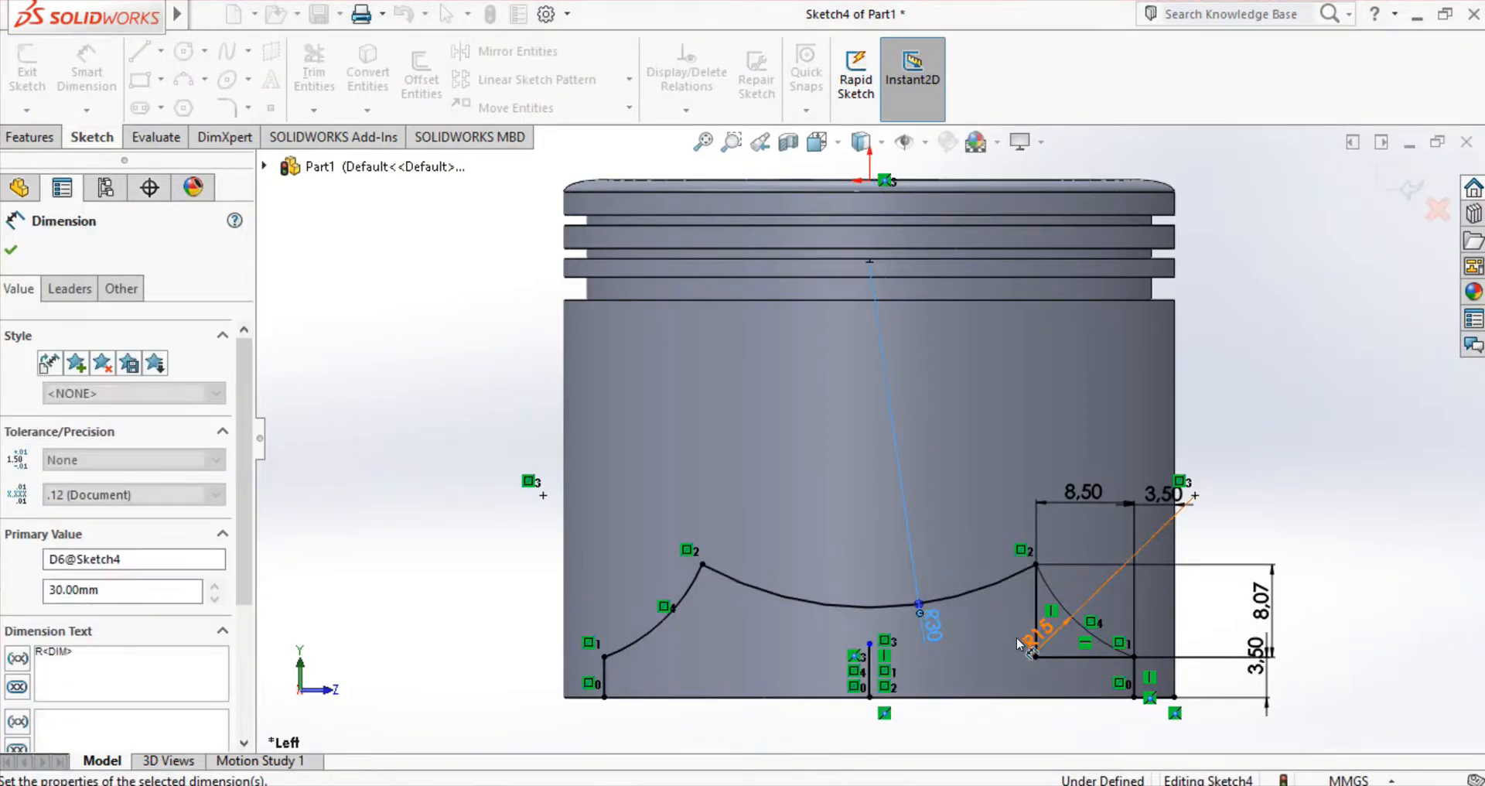
{"action": "key", "text": "Escape"}
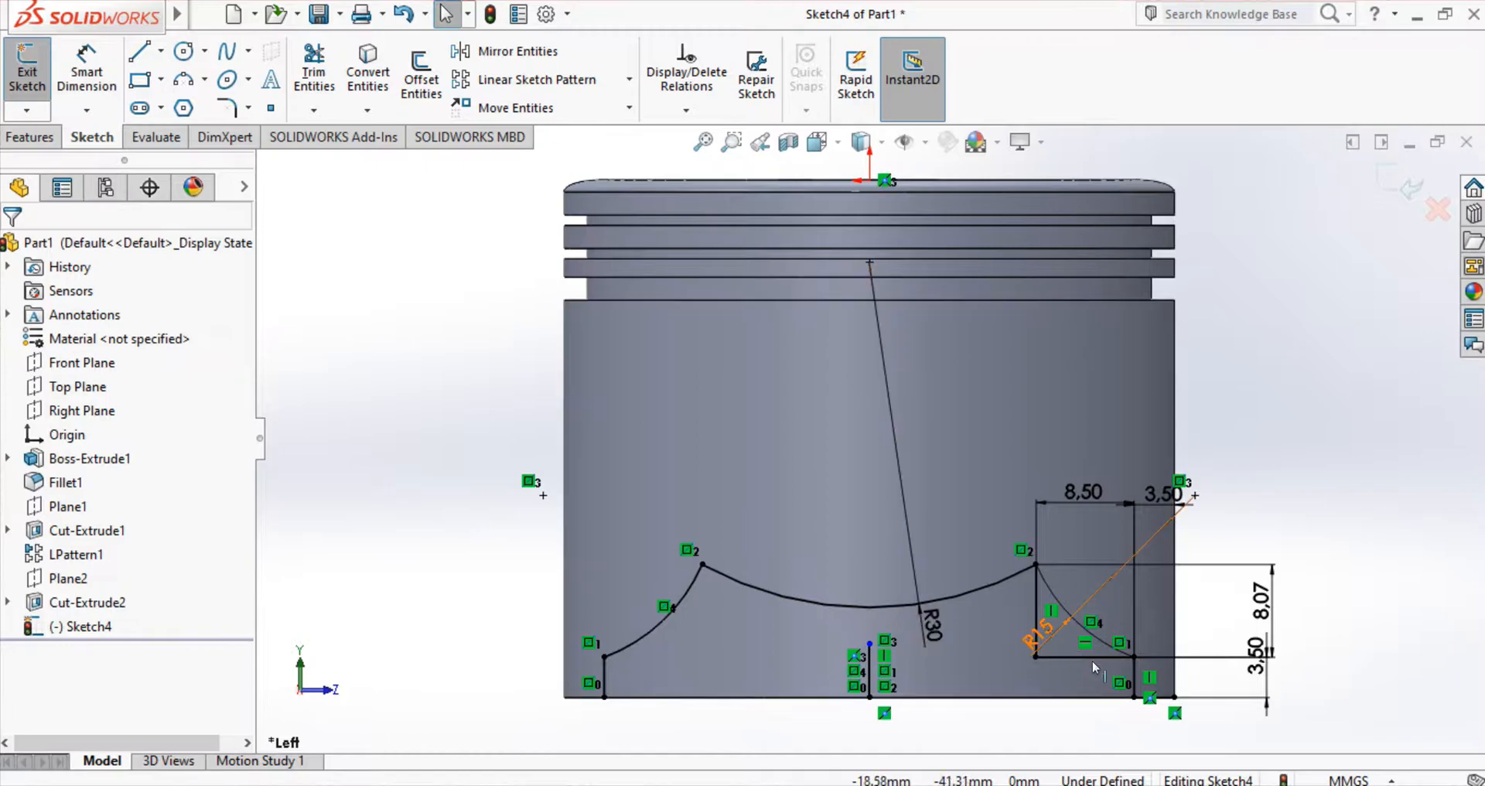
Step: Delete the short centre line, the step's horizontal and inner vertical lines, and the short bottom line beside the profile
{"action": "left_click", "coordinate": [1150, 690]}
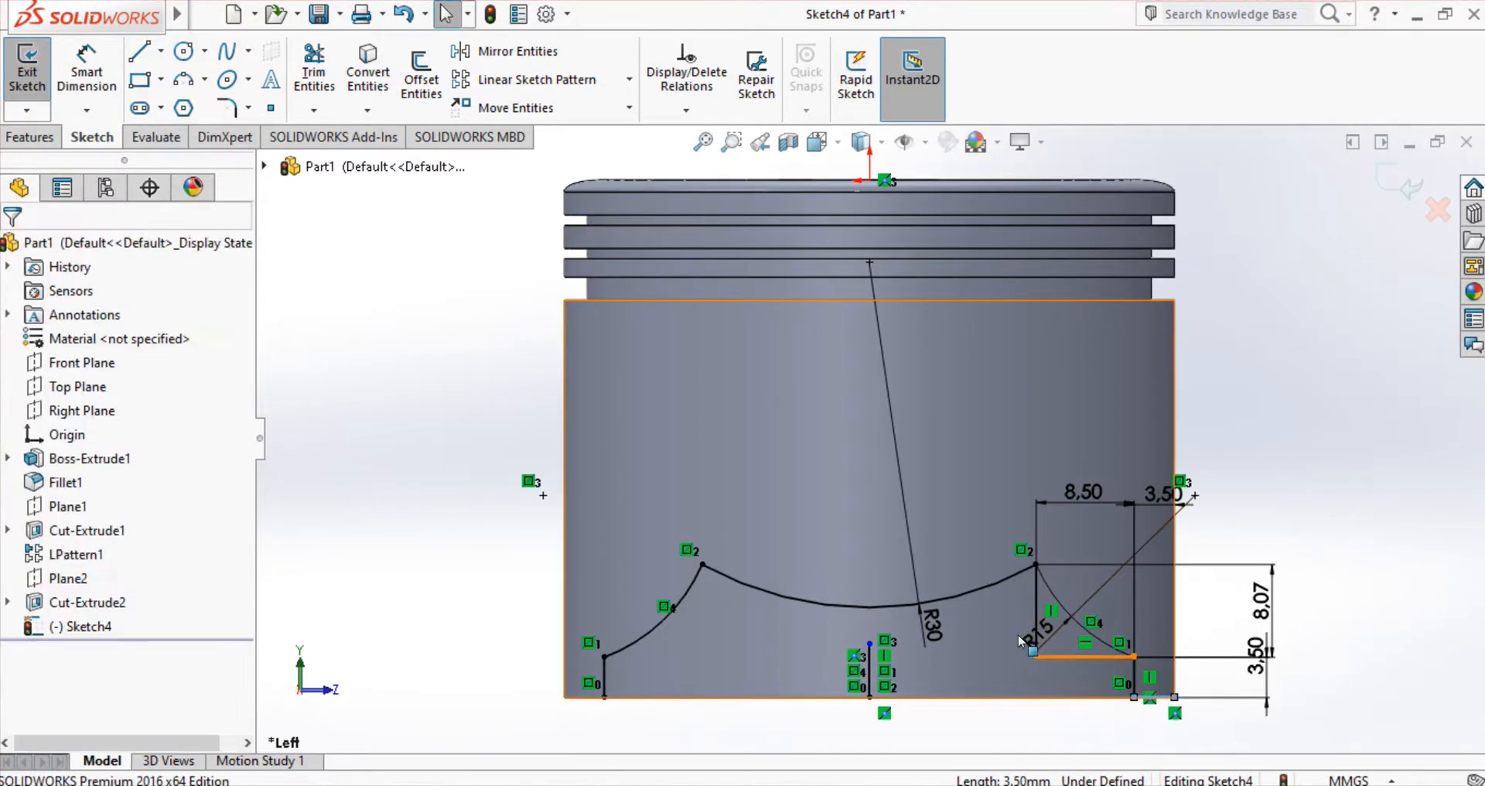
{"action": "left_click_drag", "start_coordinate": [1085, 681], "coordinate": [987, 638], "text": "ctrl"}
{"action": "left_click_drag", "start_coordinate": [837, 636], "coordinate": [844, 642], "text": "ctrl"}
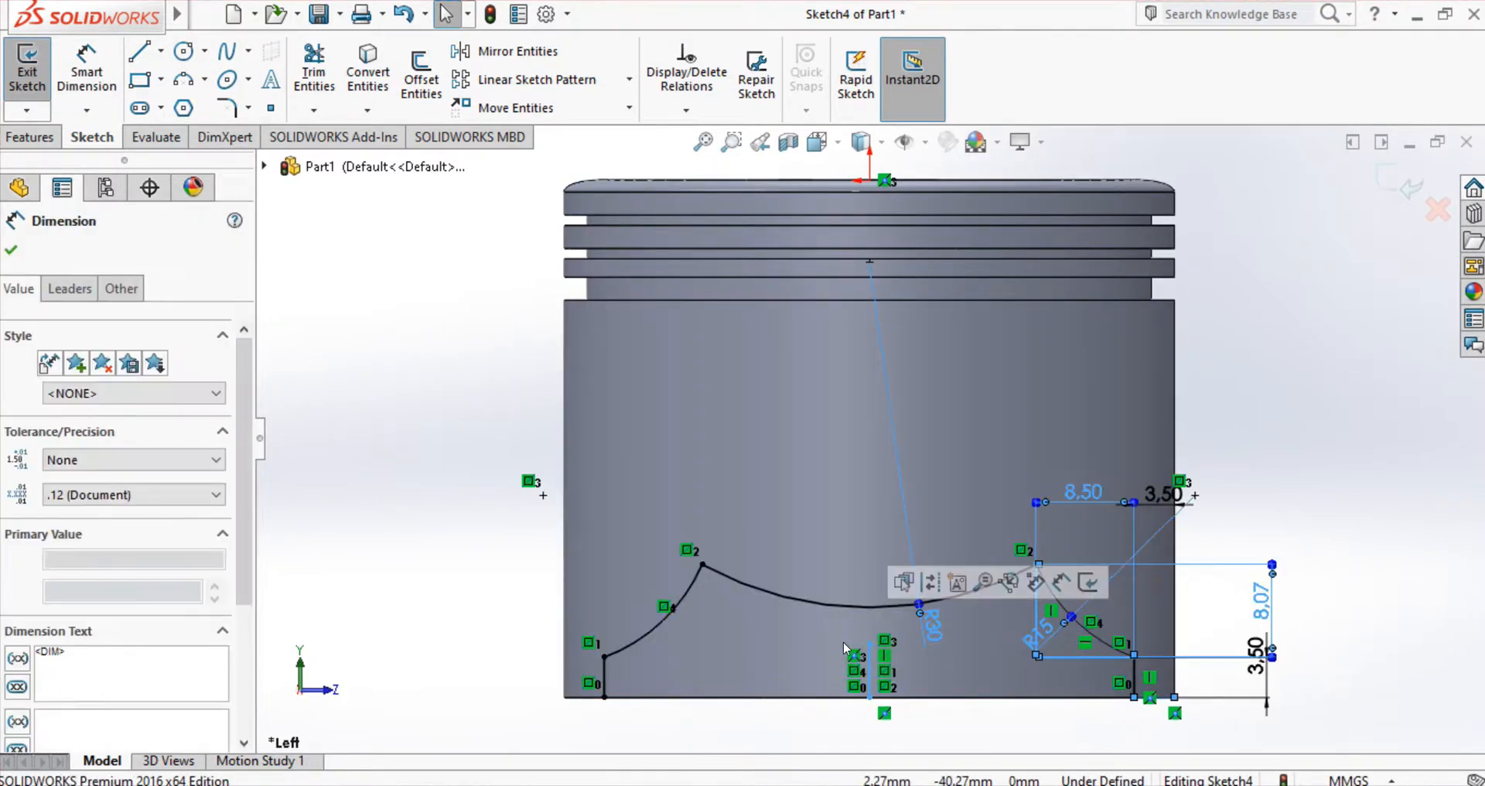
{"action": "key", "text": "Delete"}
{"action": "key", "text": "Return"}
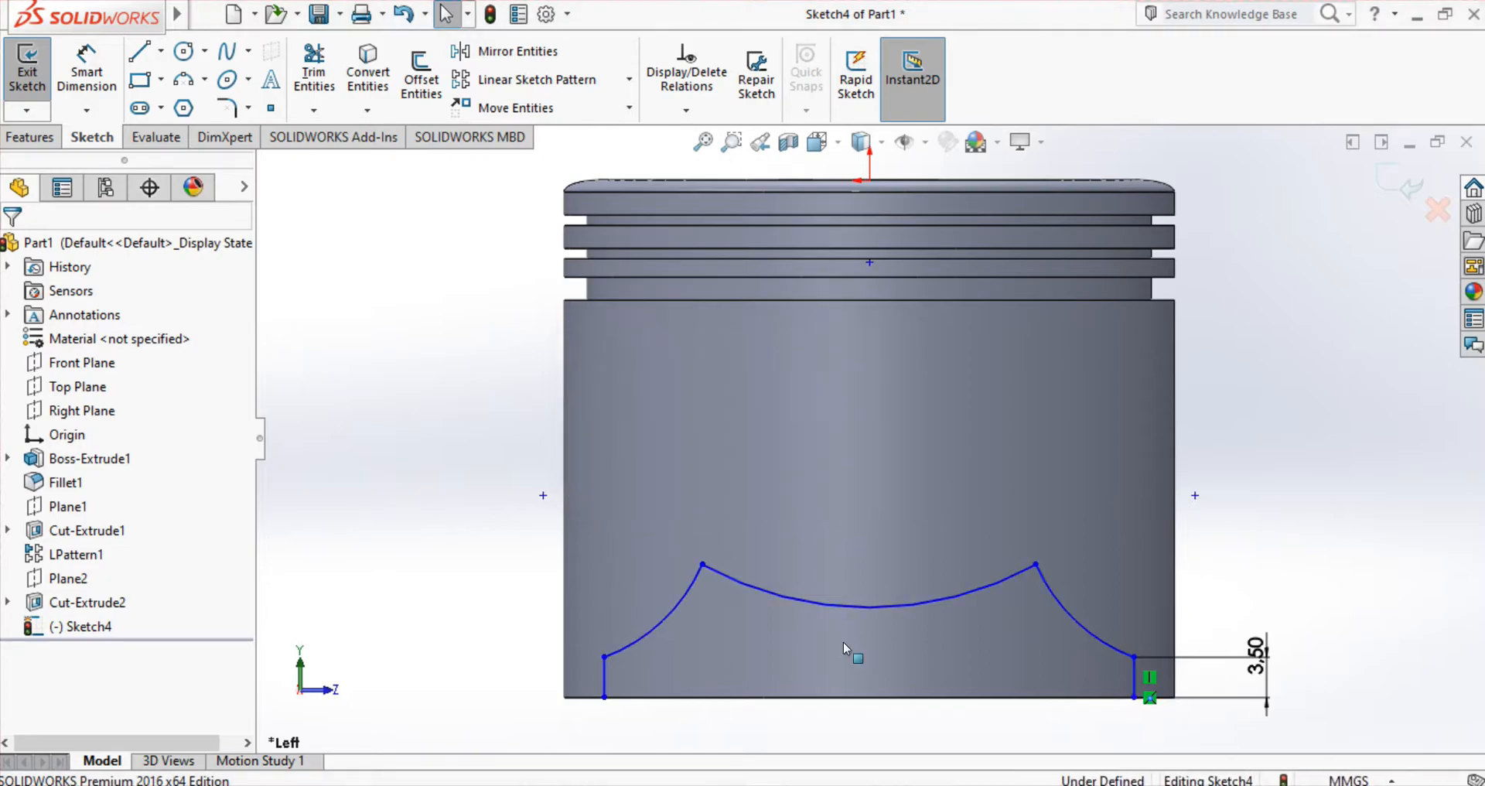
Step: Close the skirt profile with a horizontal line joining the lower ends of the two vertical lines
{"action": "left_click", "coordinate": [138, 51]}
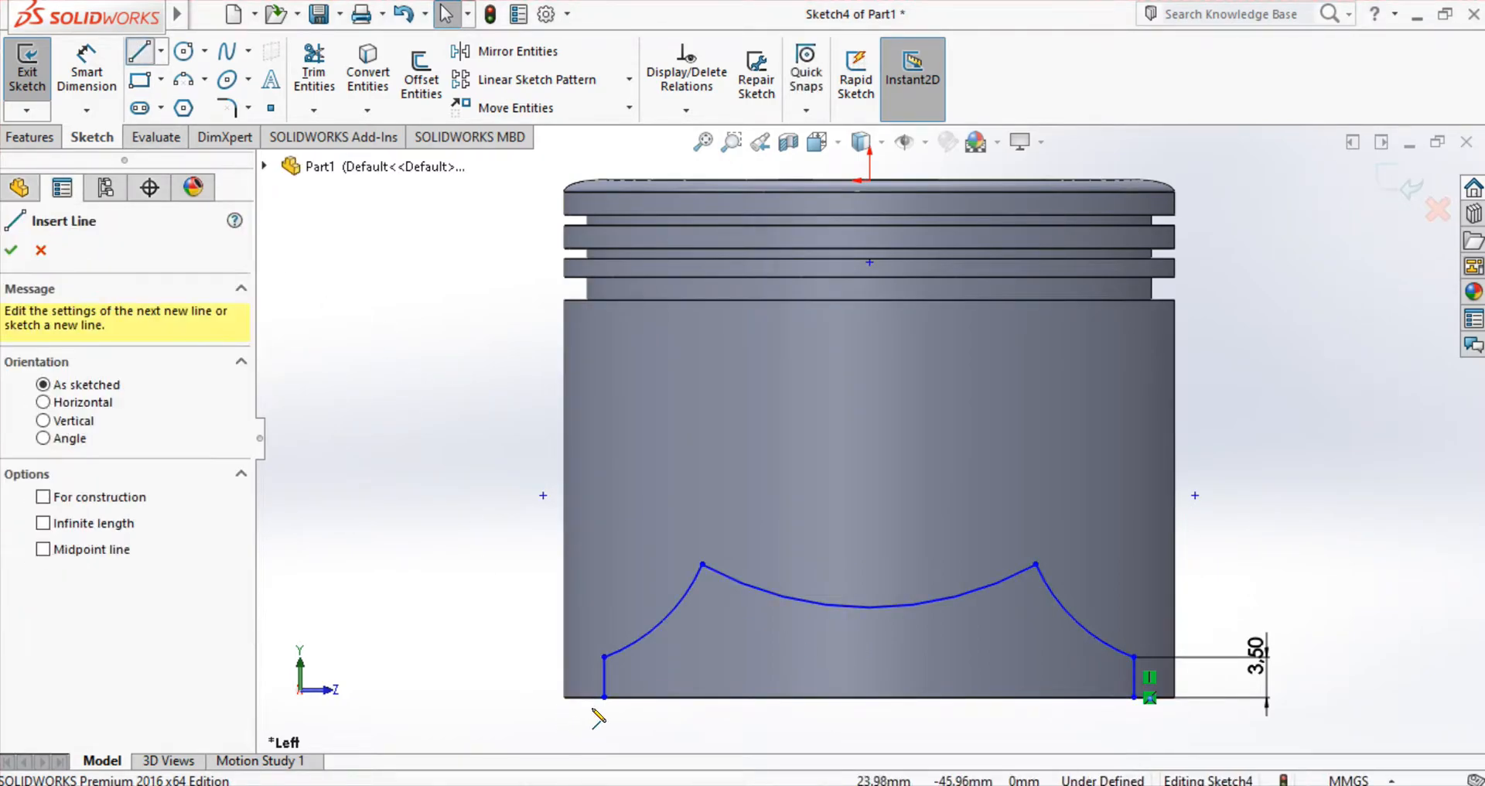
{"action": "left_click", "coordinate": [604, 697]}
{"action": "left_click", "coordinate": [1135, 697]}
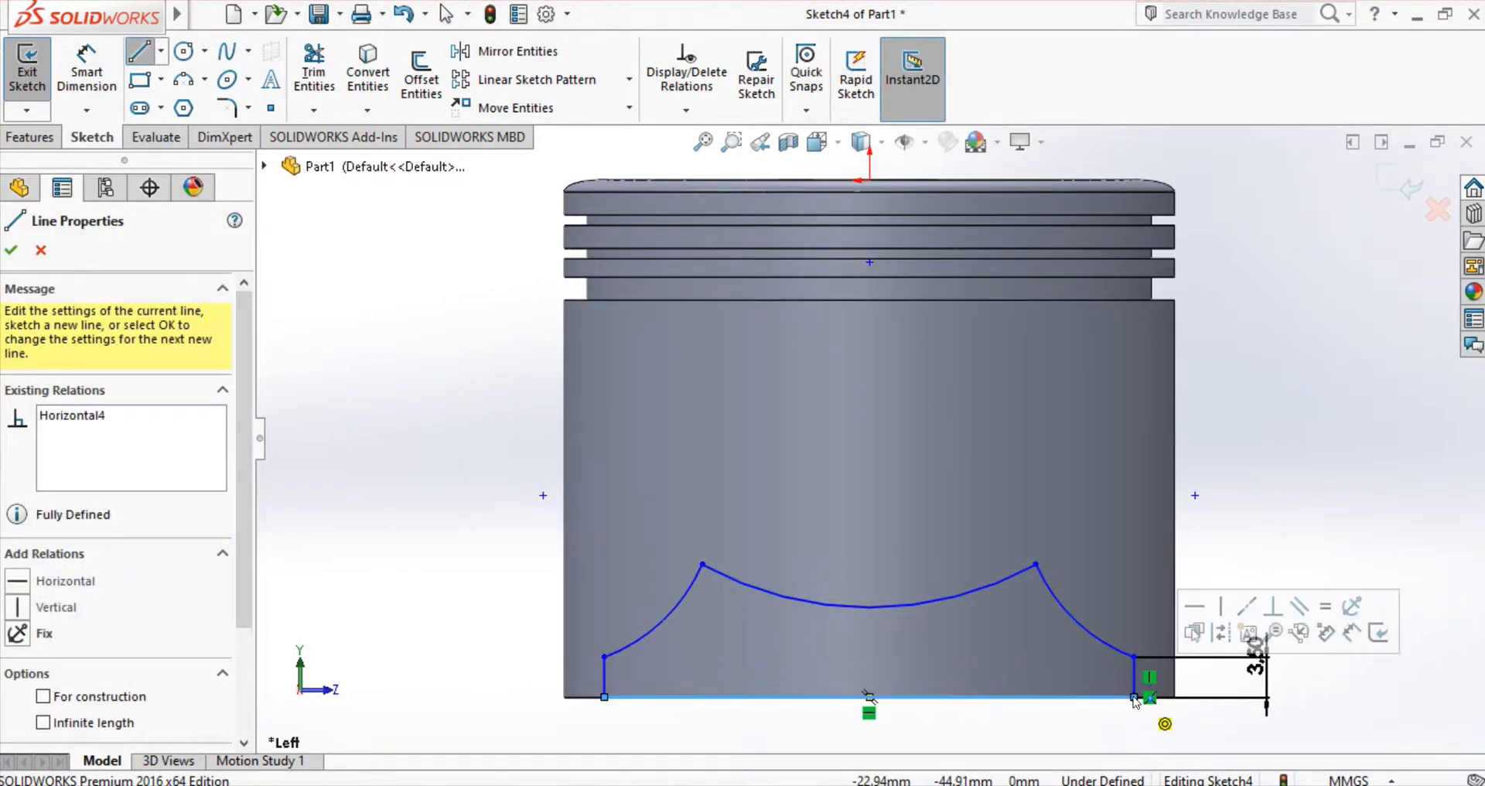
{"action": "left_click", "coordinate": [13, 249]}
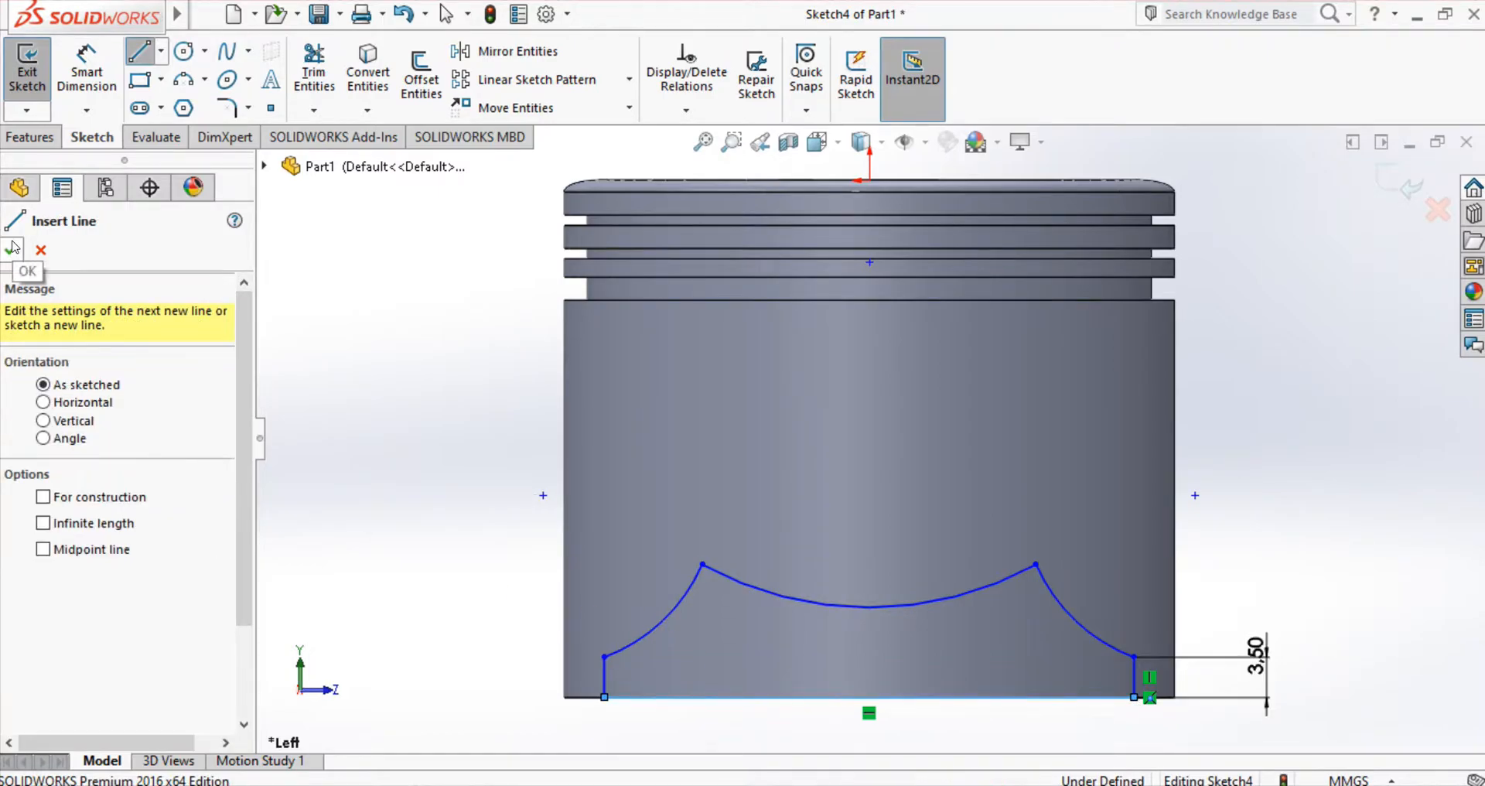
{"action": "left_click", "coordinate": [12, 250]}
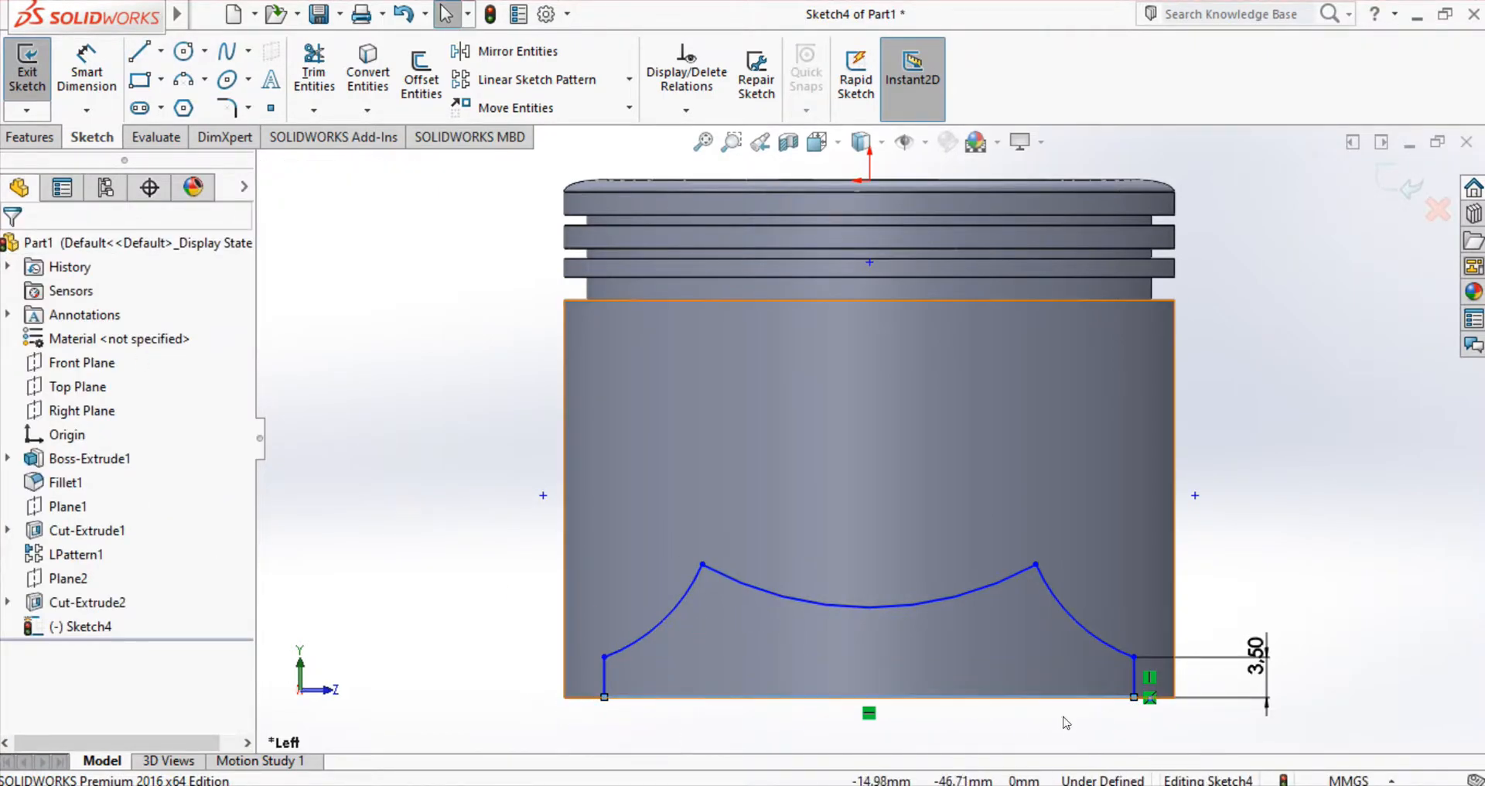
Step: Cut-extrude the skirt profile through the piston with a Mid Plane depth of 53 mm
{"action": "left_click", "coordinate": [31, 137]}
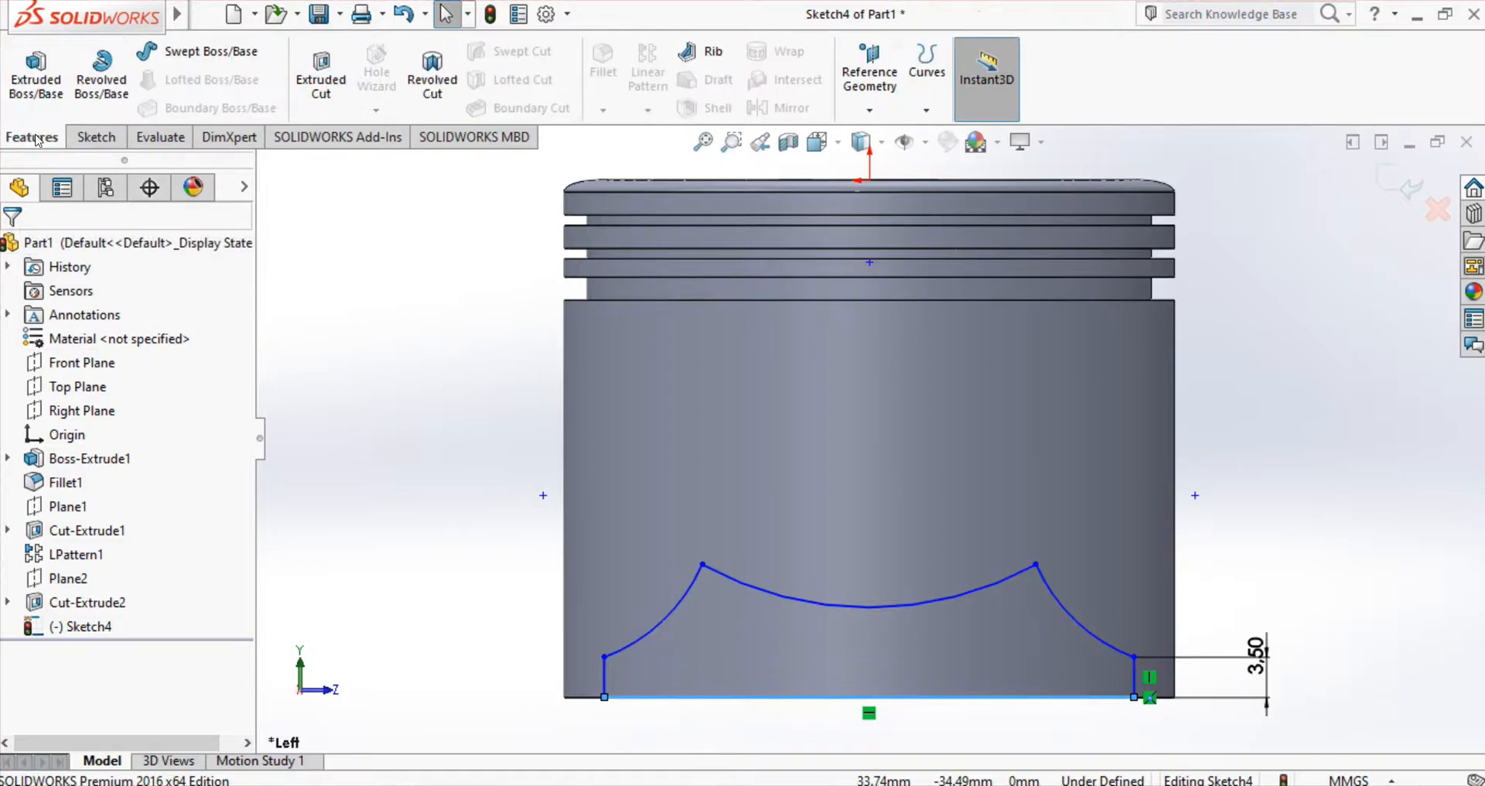
{"action": "left_click", "coordinate": [317, 69]}
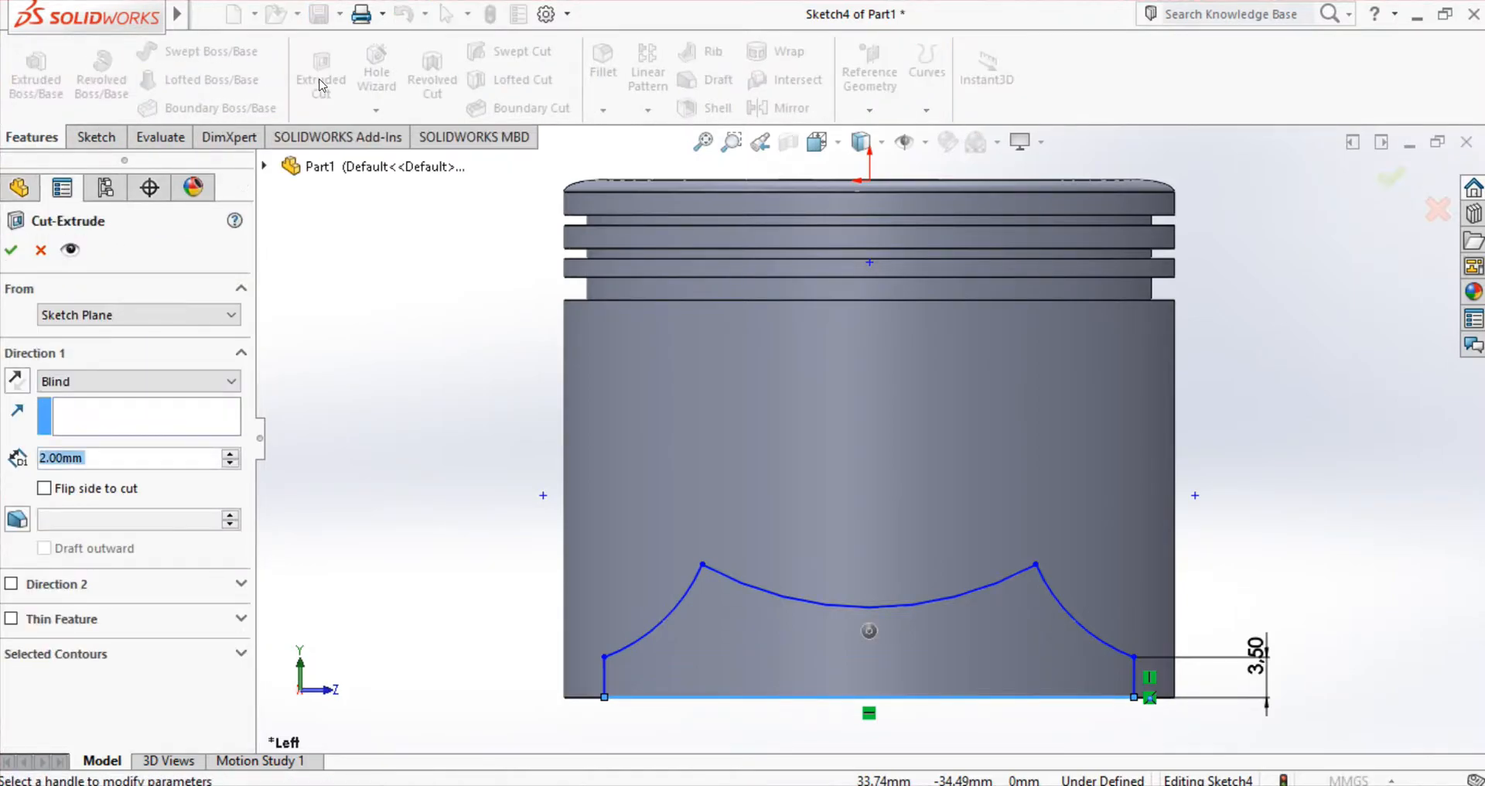
{"action": "type", "text": "53"}
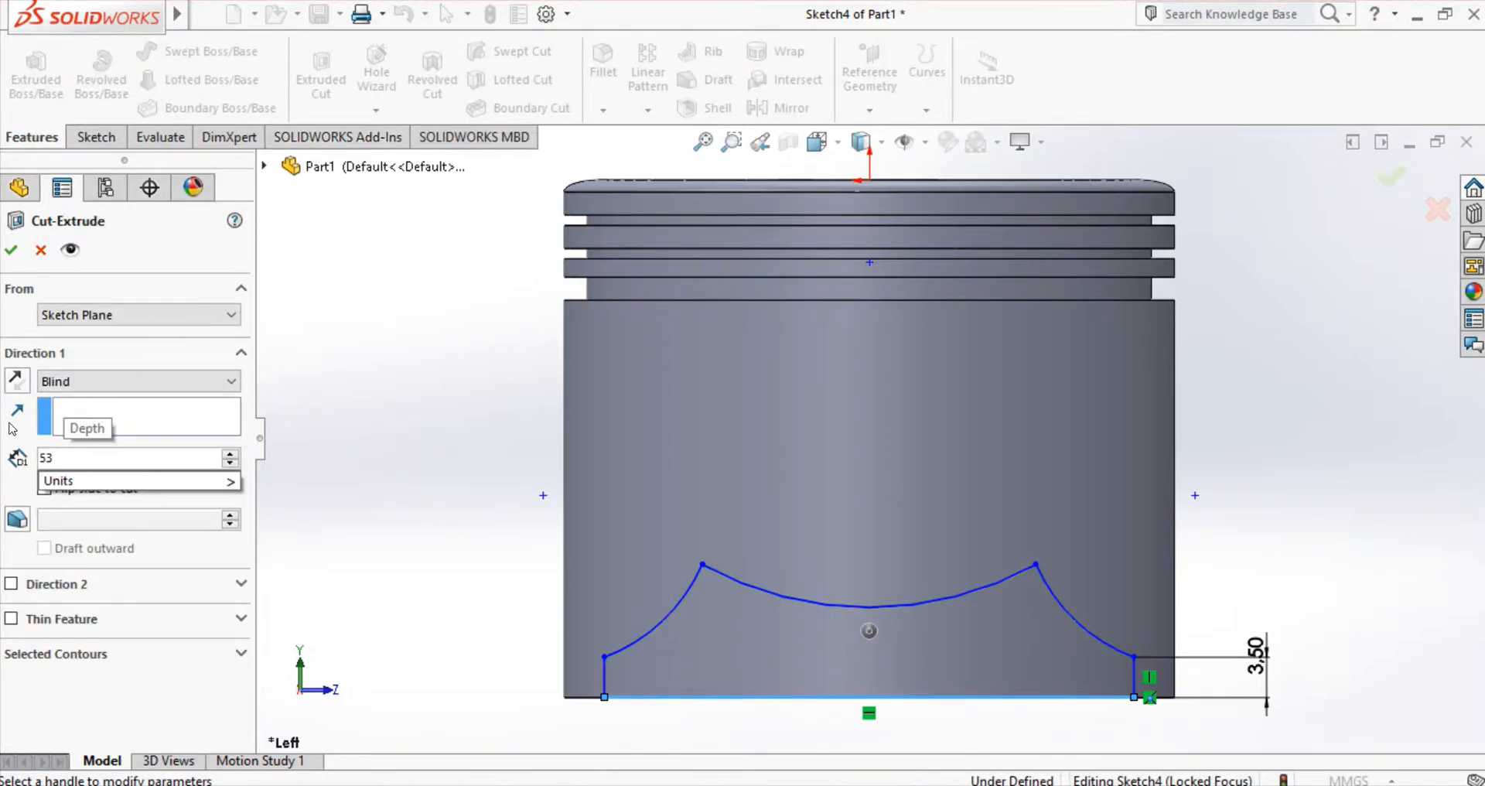
{"action": "left_click", "coordinate": [92, 383]}
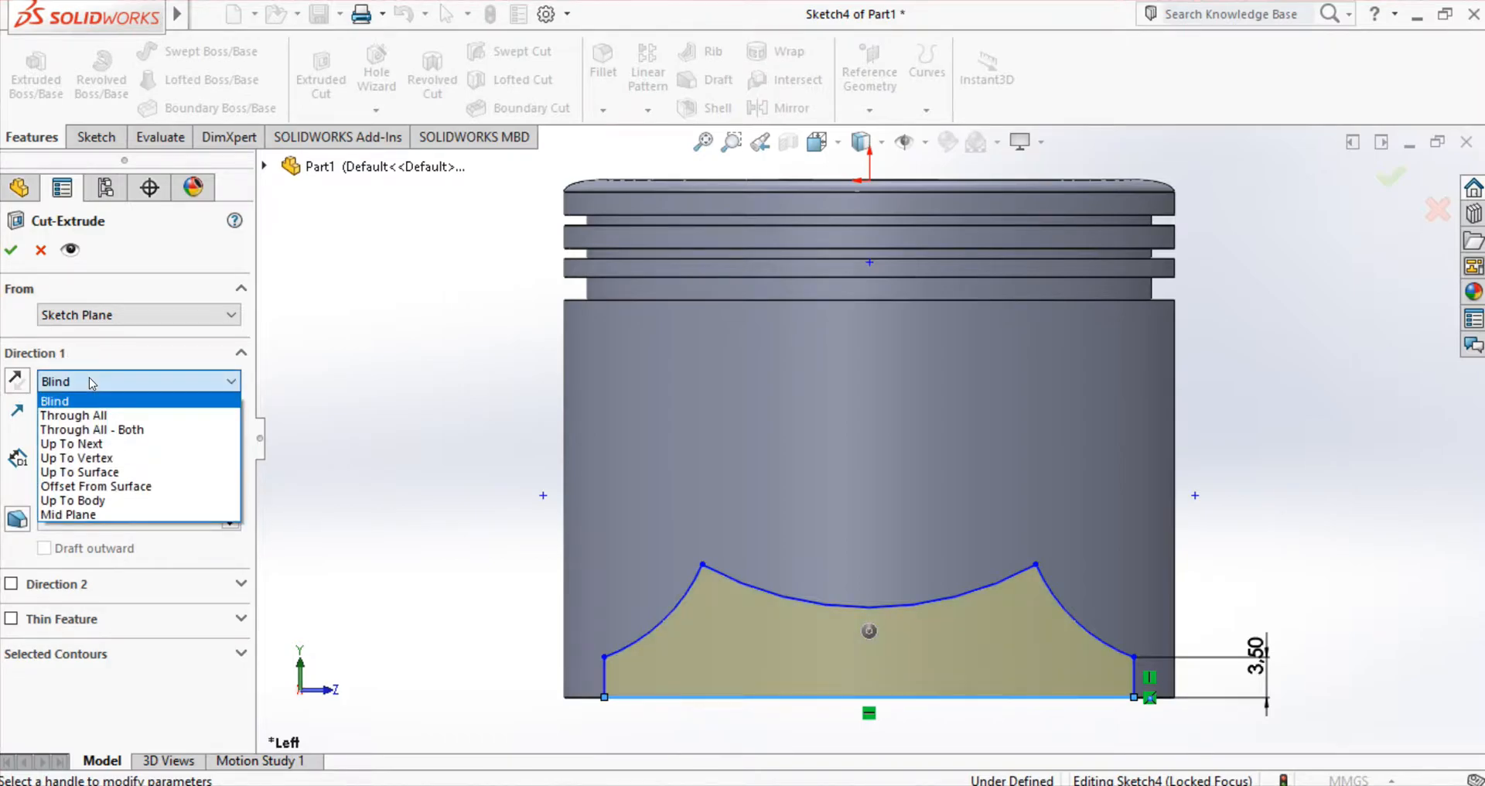
{"action": "left_click", "coordinate": [116, 515]}
{"action": "middle_click_drag", "start_coordinate": [573, 579], "coordinate": [991, 616]}
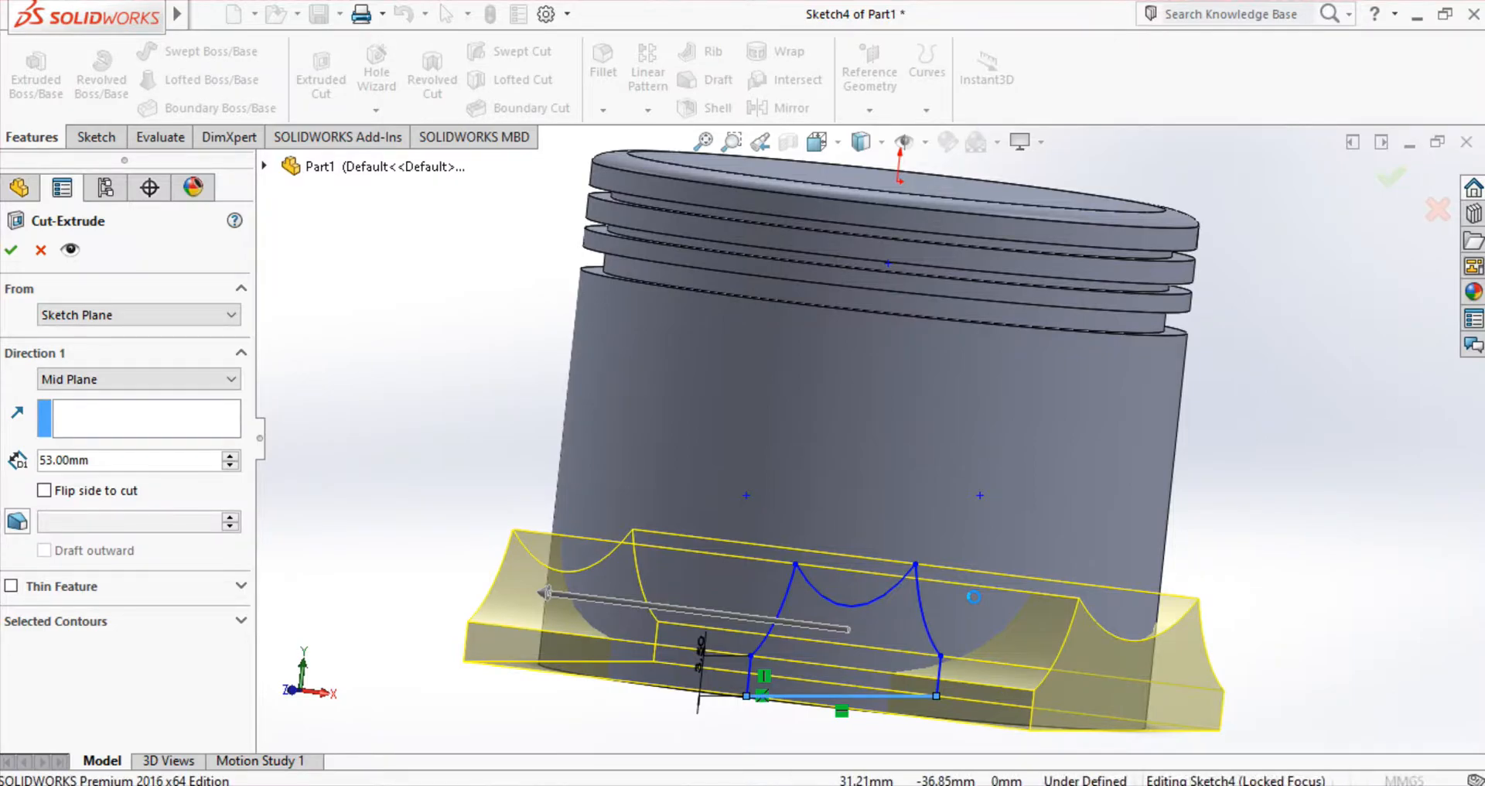
{"action": "right_click", "coordinate": [981, 602]}
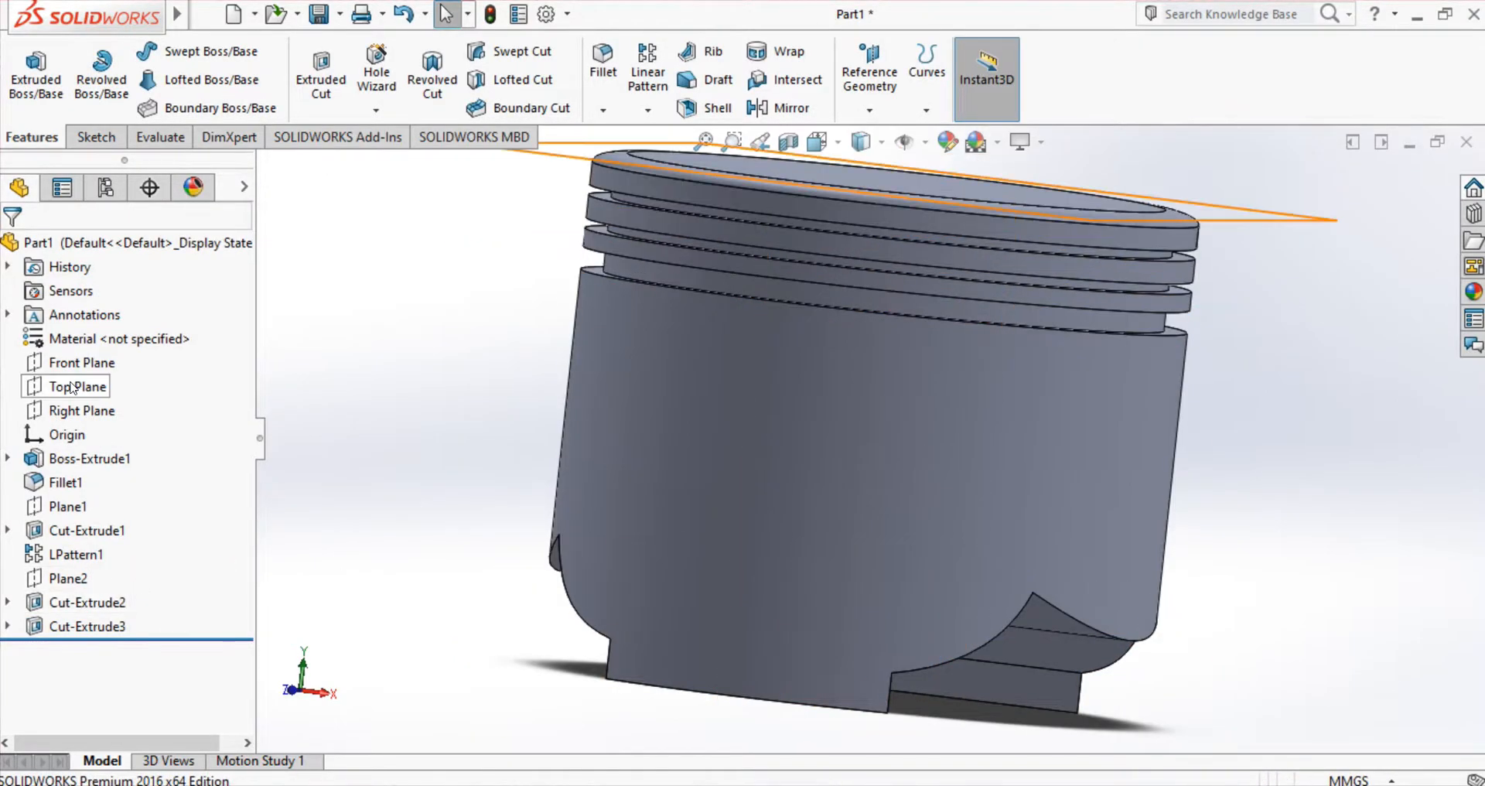
Step: Create a reference plane offset 26.5 mm from the Right Plane on the positive X side
{"action": "left_click", "coordinate": [81, 410]}
{"action": "left_click", "coordinate": [870, 82]}
{"action": "left_click", "coordinate": [866, 132]}
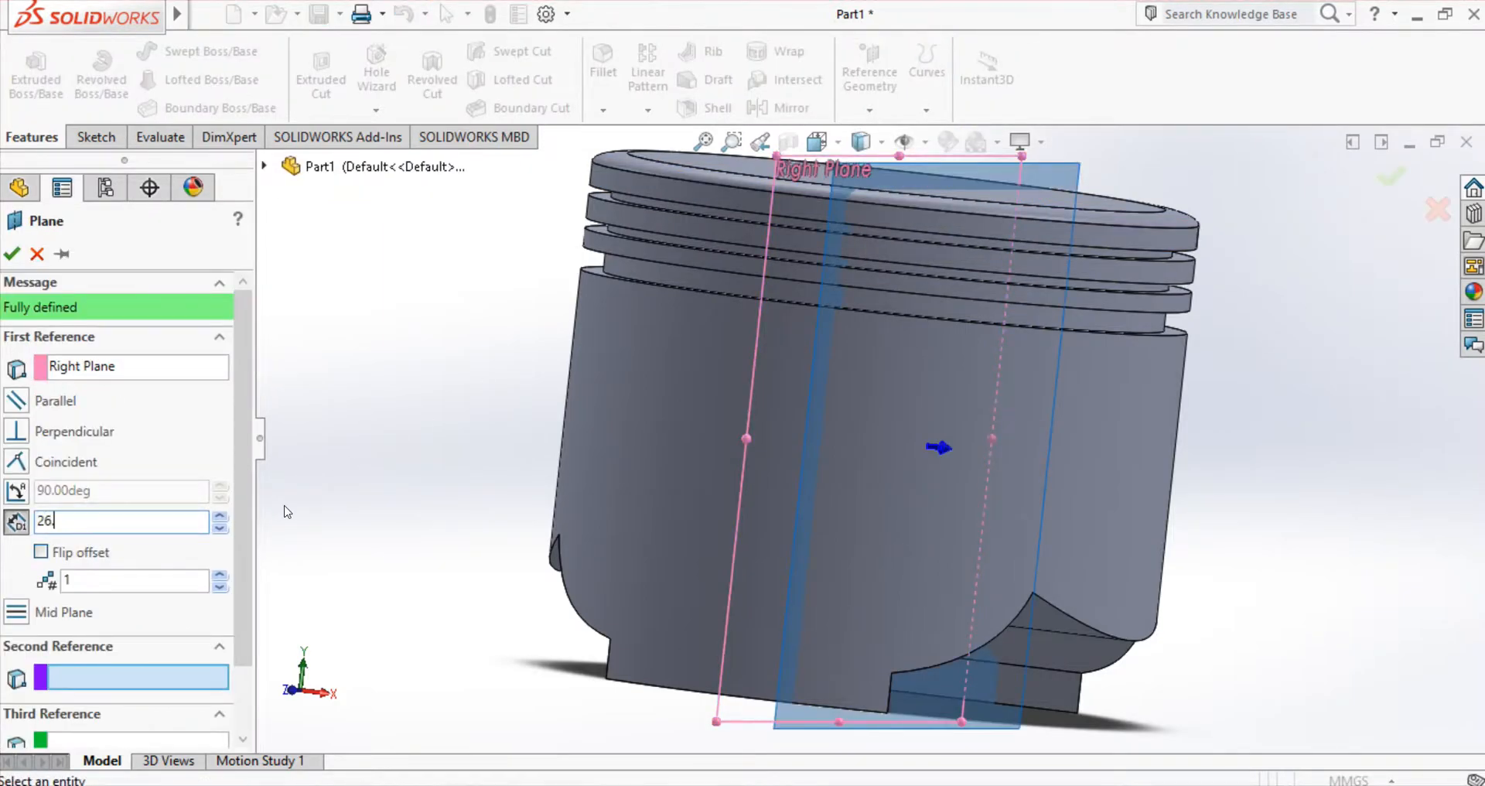
{"action": "key", "text": "Return"}
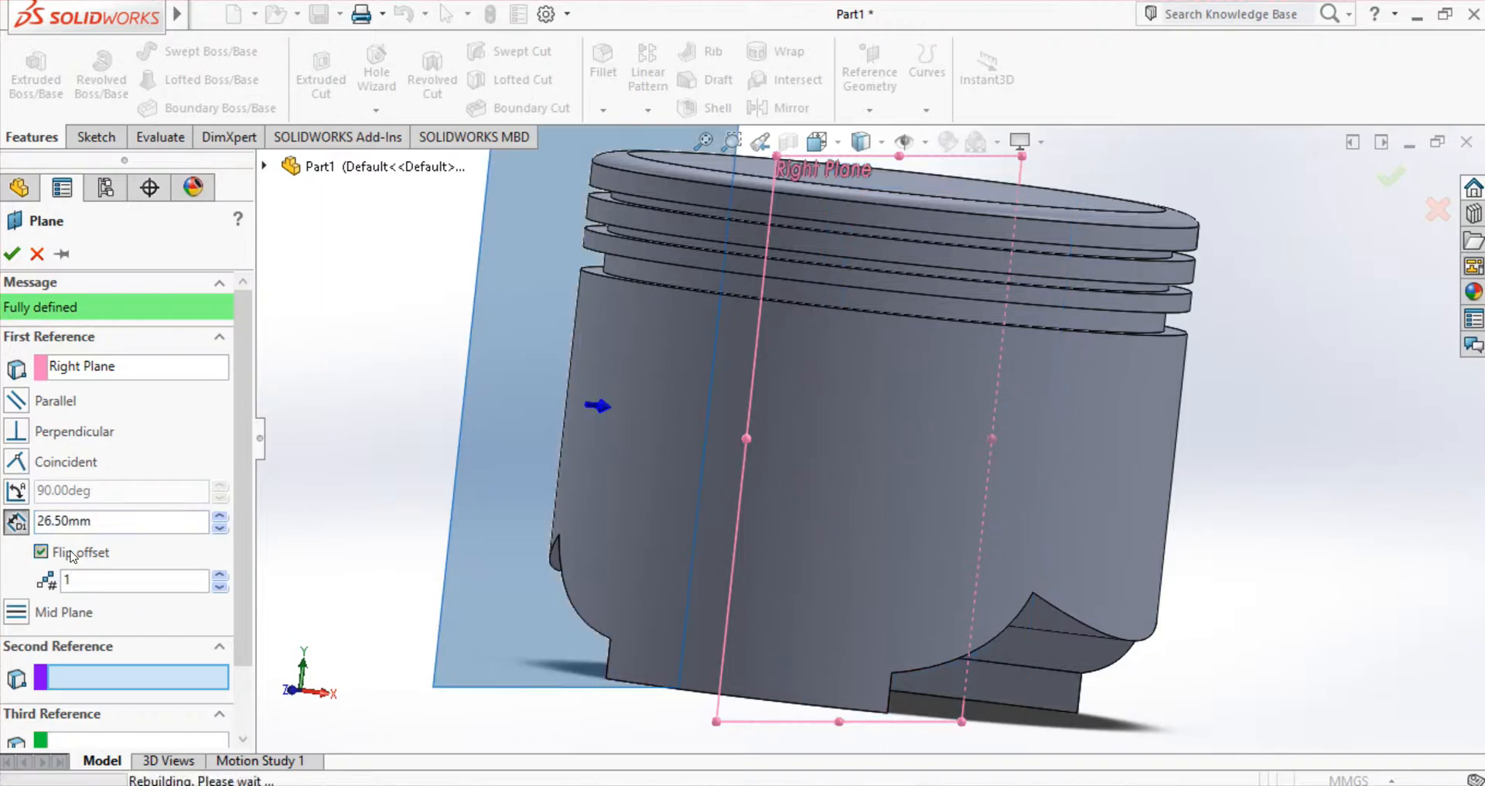
{"action": "key", "text": "Return"}
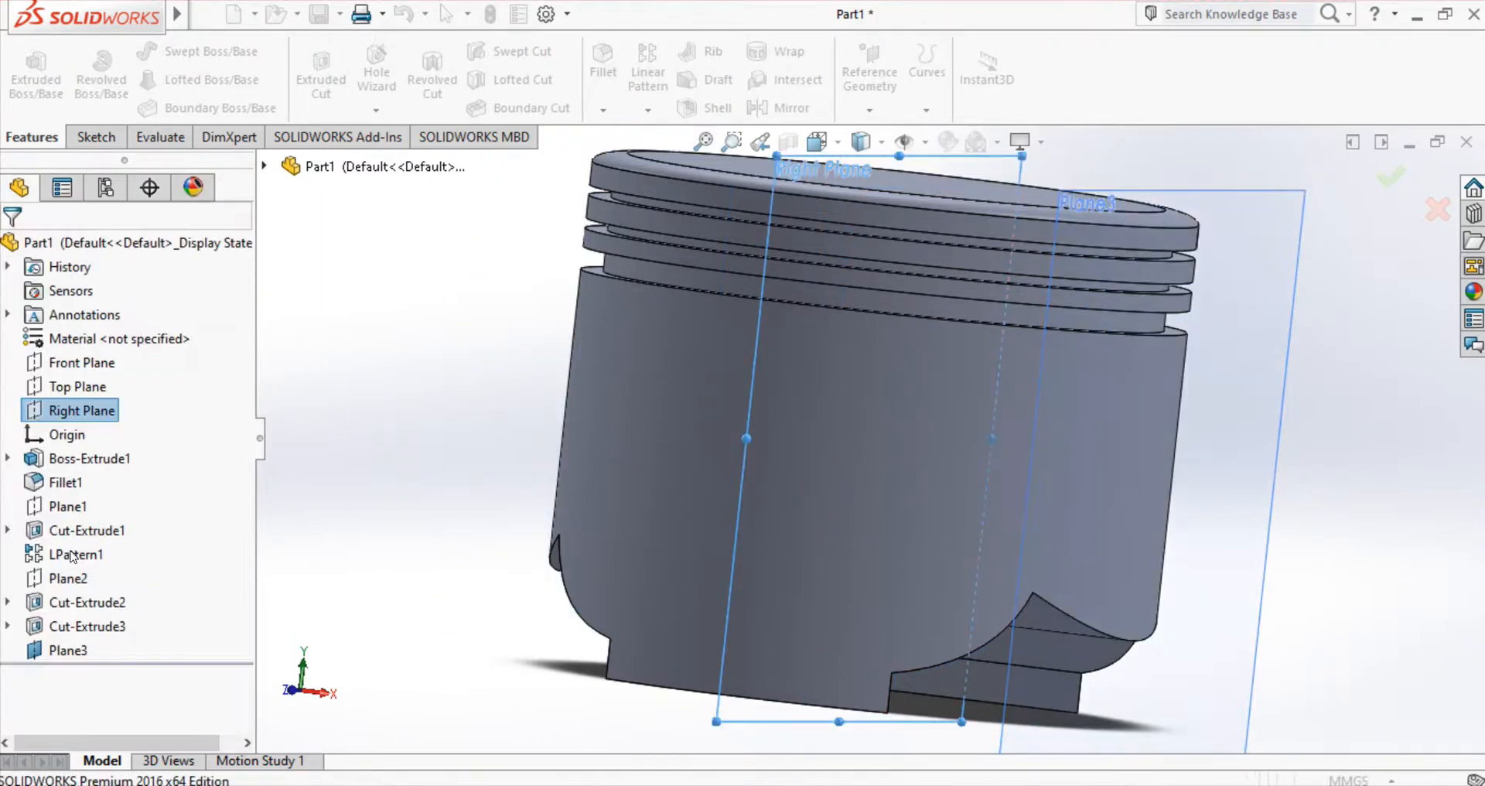
{"action": "left_click", "coordinate": [32, 658]}
{"action": "key", "text": "Escape"}
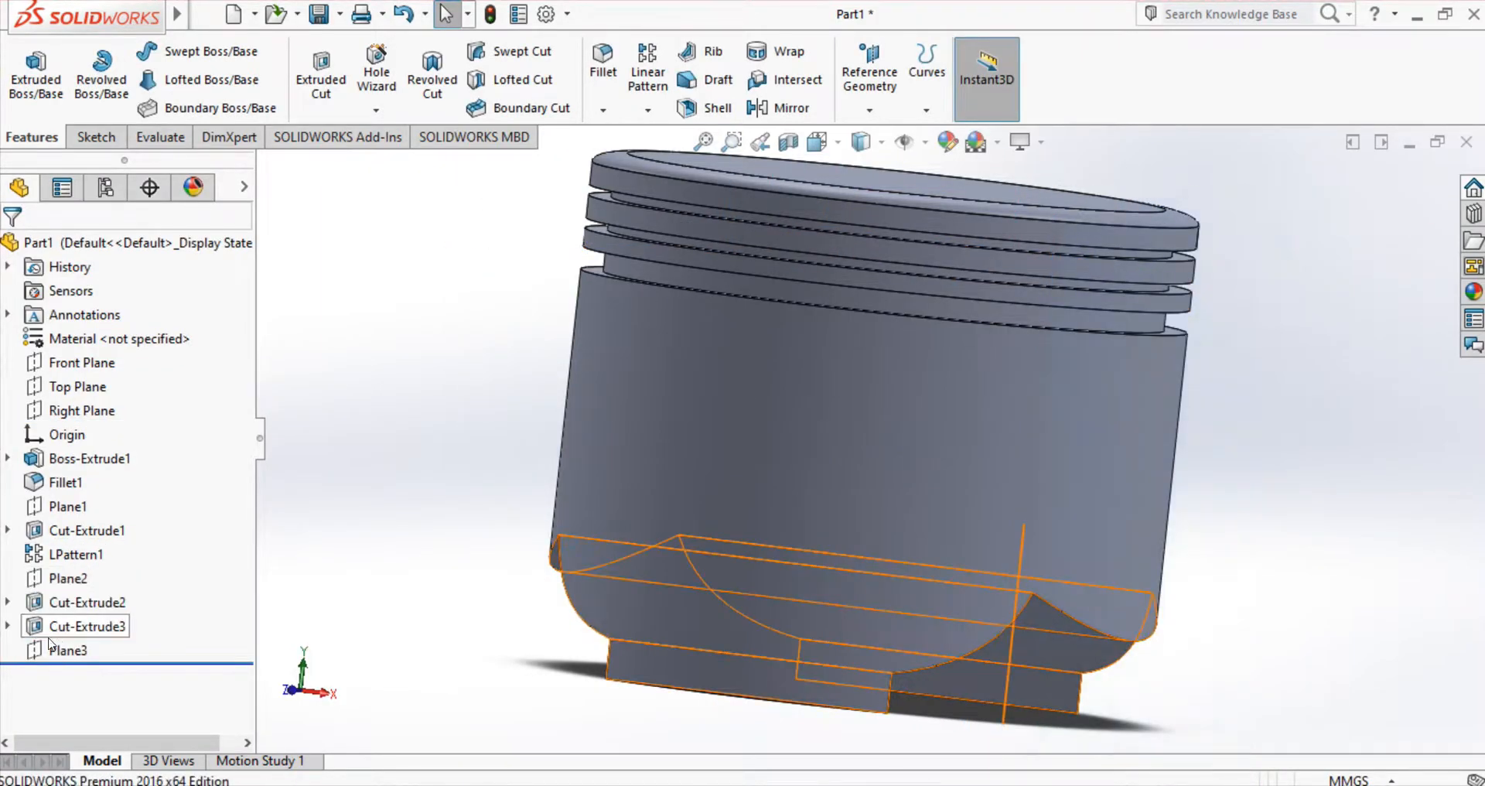
Step: On the new offset plane, sketch a vertical line up from the skirt arc's midpoint and a four-sided half outline with a sloped lower edge above it
{"action": "left_click", "coordinate": [51, 651]}
{"action": "left_click", "coordinate": [137, 615]}
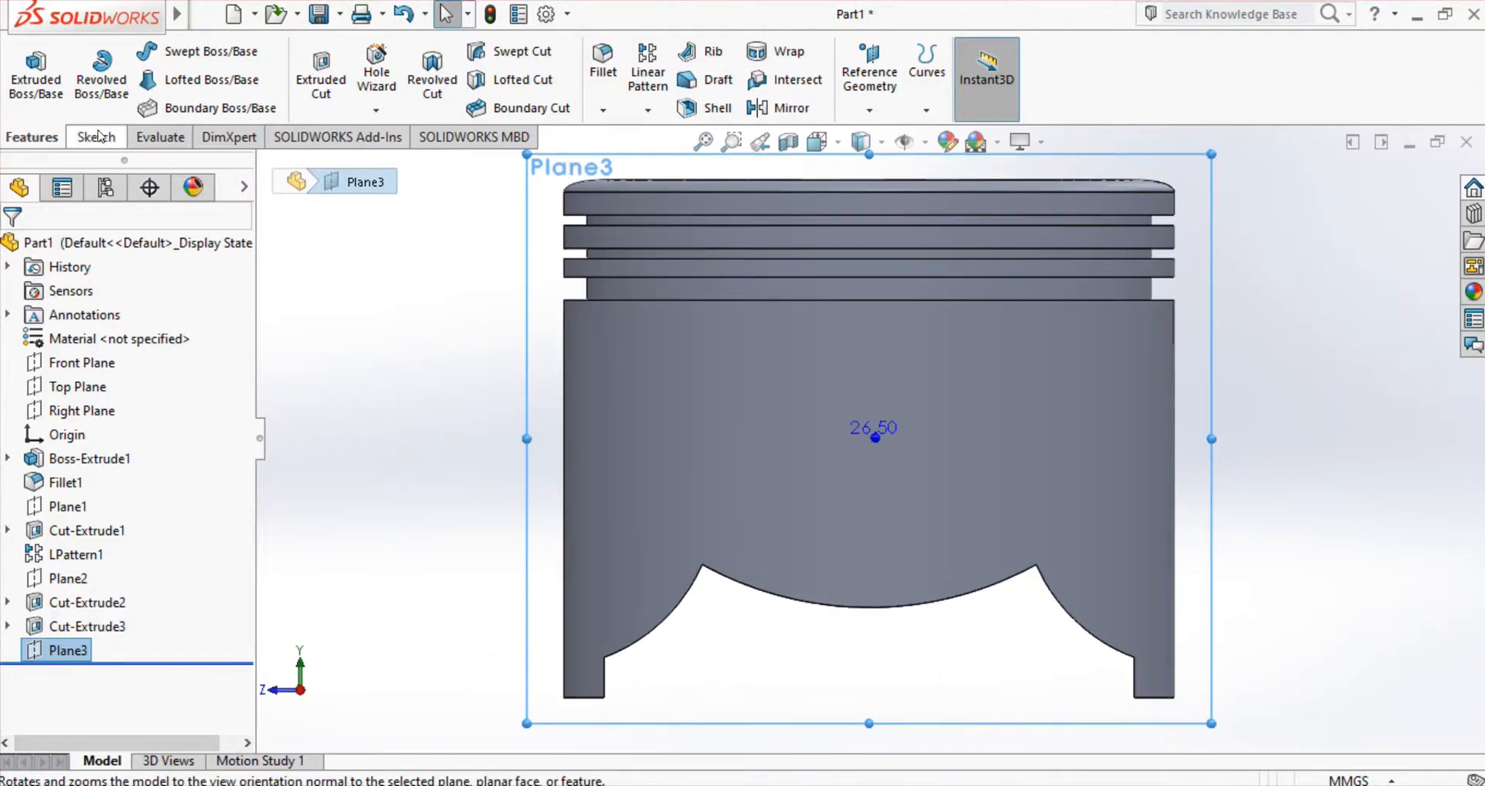
{"action": "left_click", "coordinate": [107, 139]}
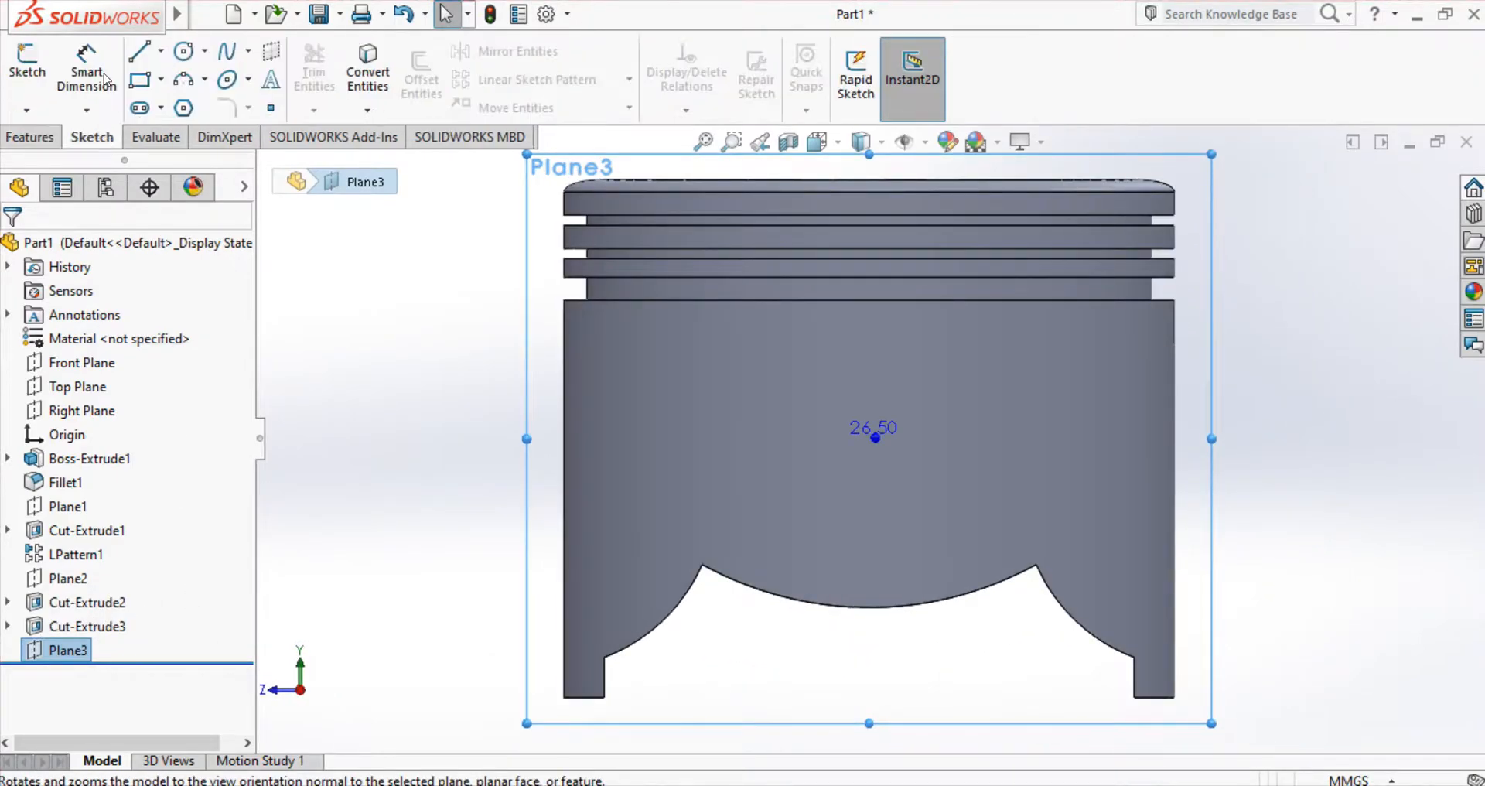
{"action": "left_click", "coordinate": [139, 52]}
{"action": "left_click", "coordinate": [870, 608]}
{"action": "left_click", "coordinate": [870, 547]}
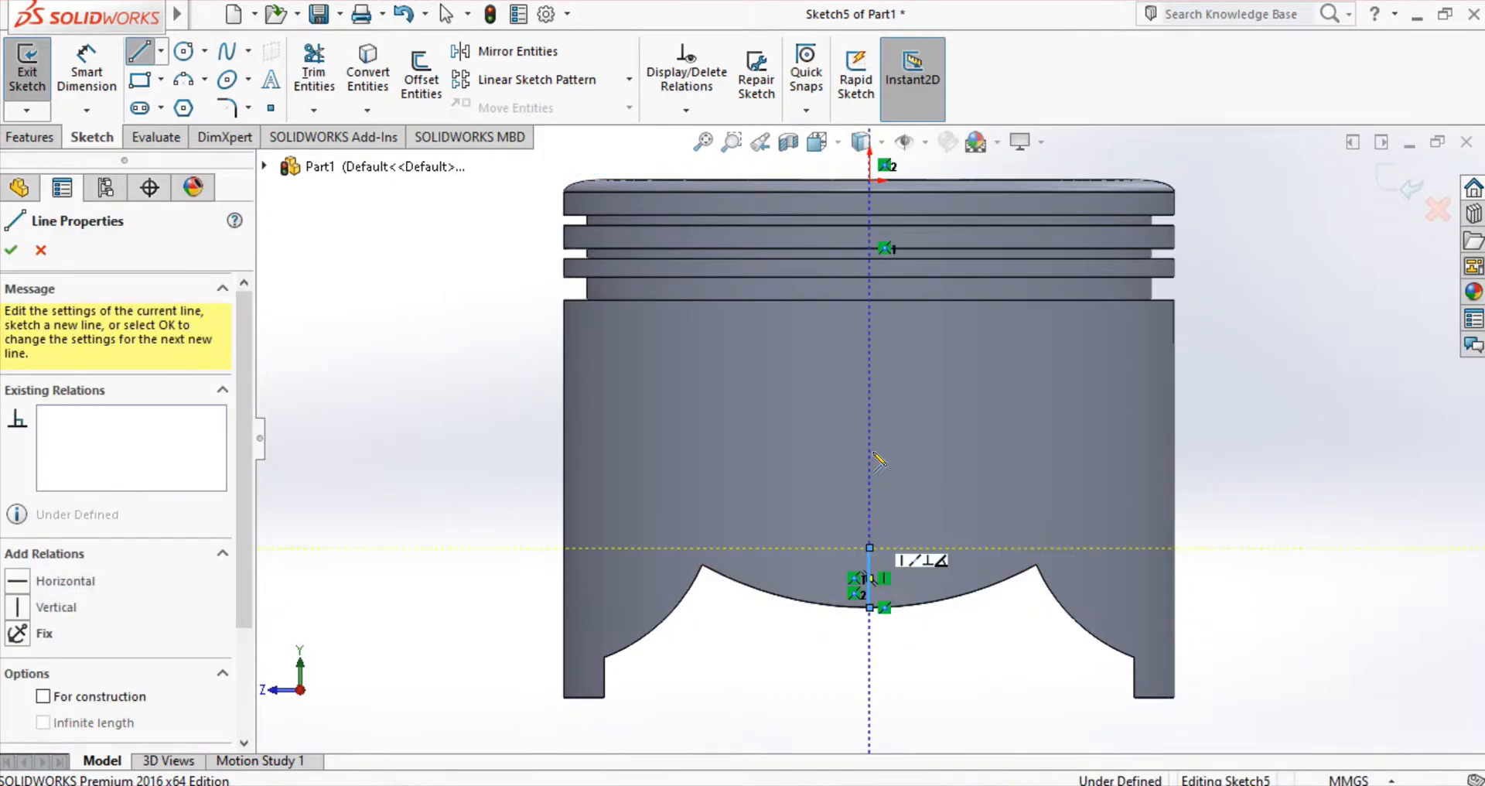
{"action": "left_click", "coordinate": [870, 348]}
{"action": "left_click", "coordinate": [741, 347]}
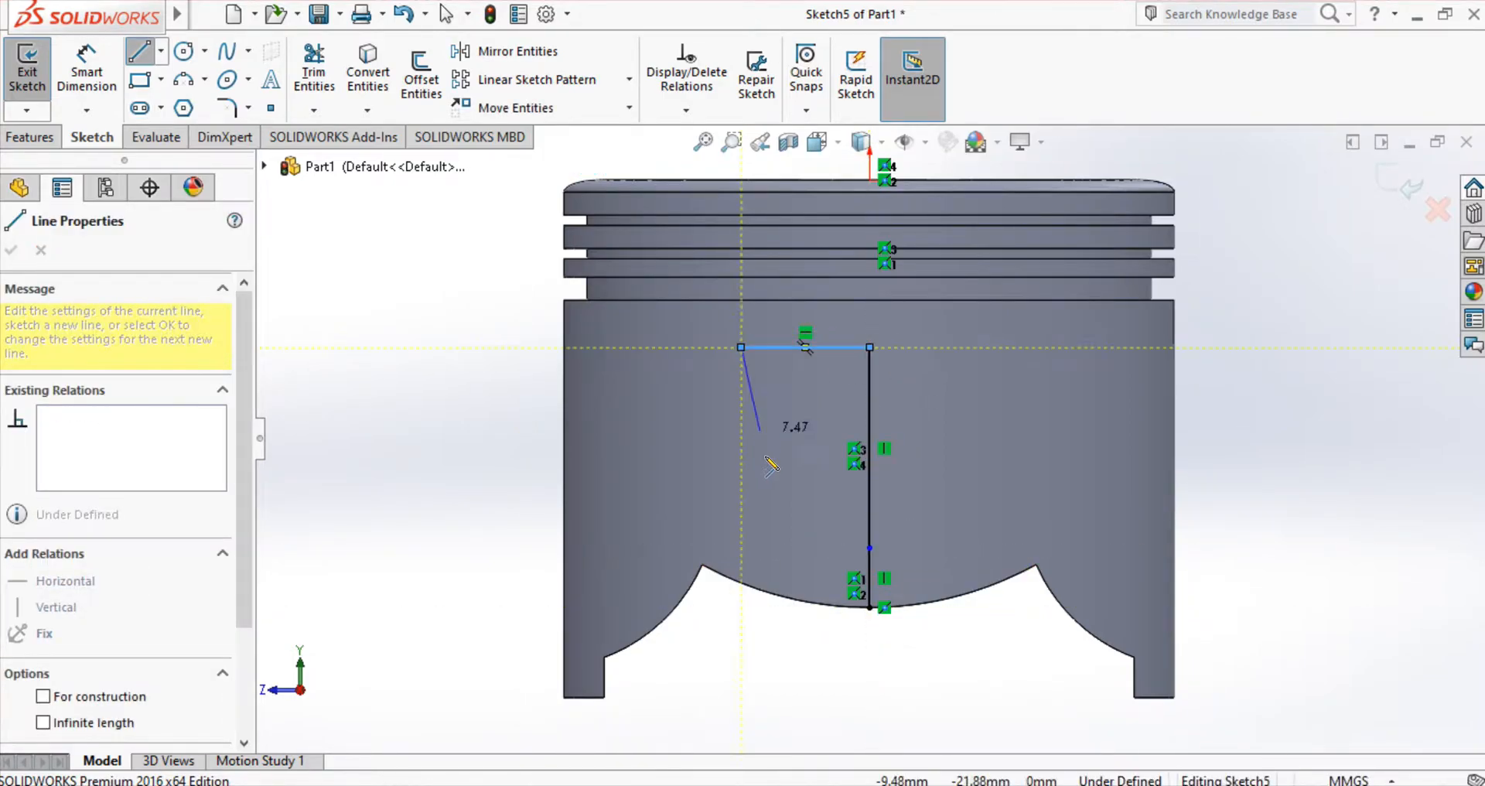
{"action": "left_click", "coordinate": [742, 511]}
{"action": "left_click", "coordinate": [869, 548]}
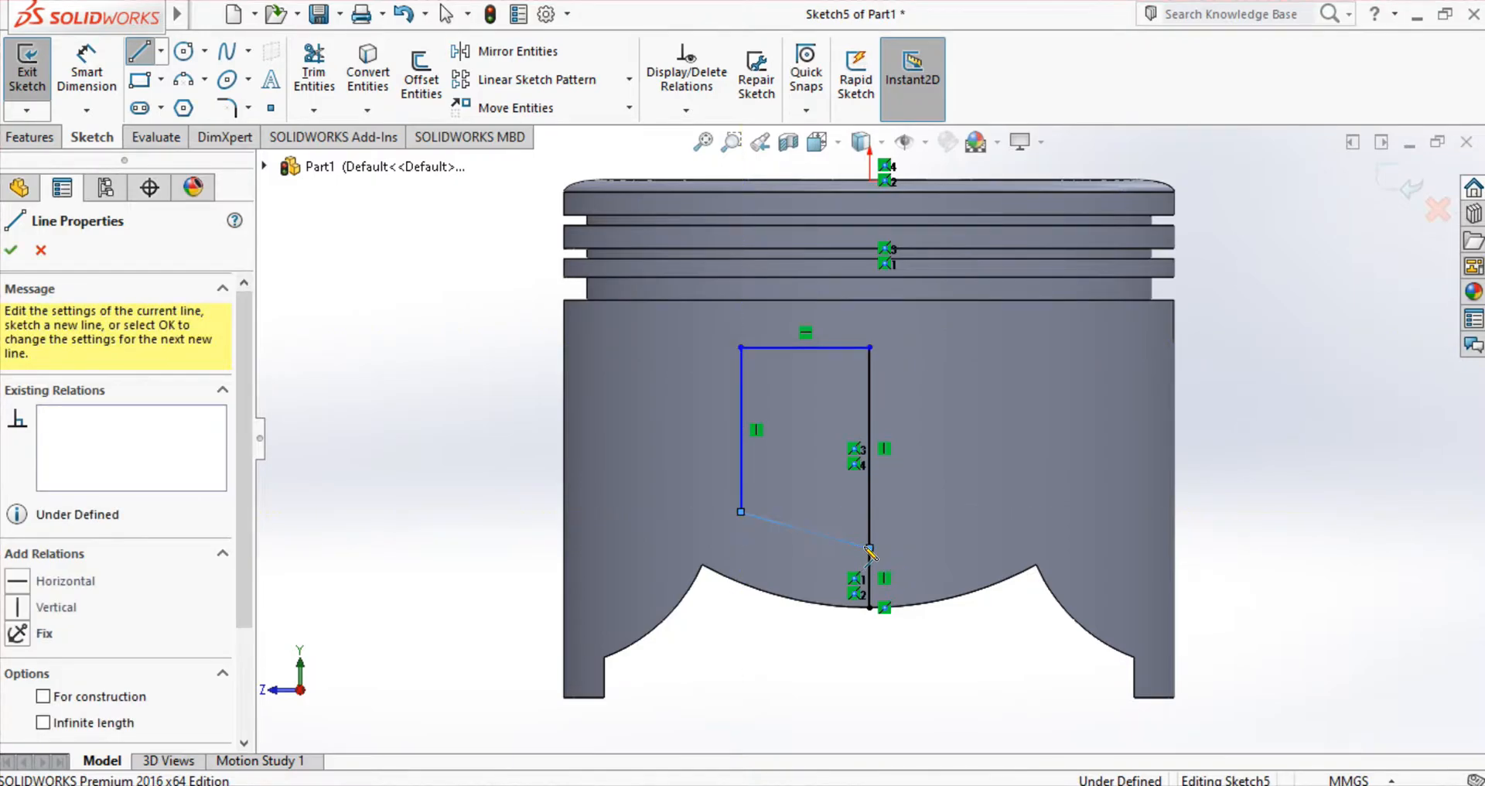
{"action": "key", "text": "Escape"}
Step: Dimension the short vertical line between the skirt arc and the outline's lower corner as 5 mm
{"action": "right_click_drag", "start_coordinate": [681, 302], "coordinate": [676, 244]}
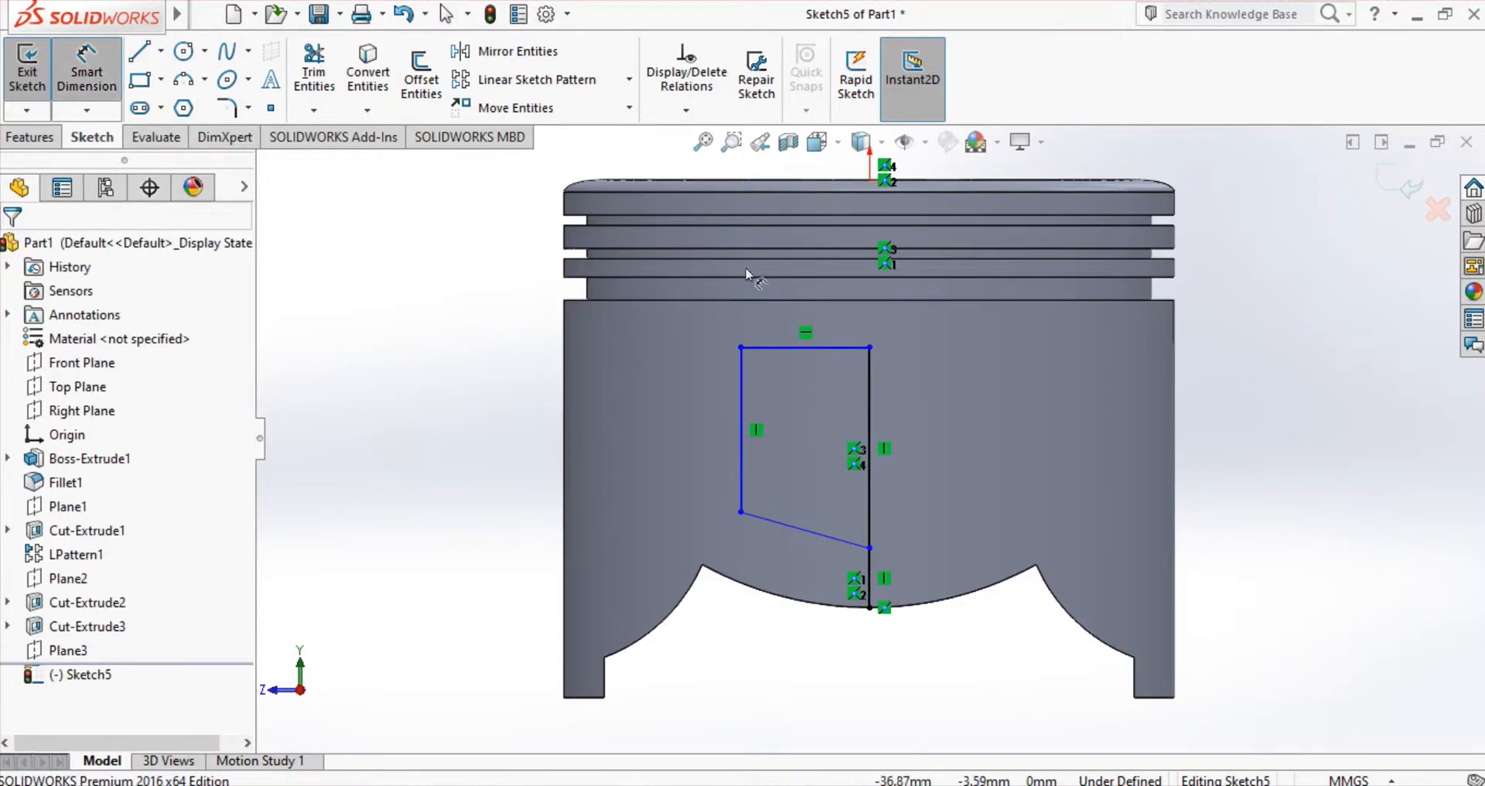
{"action": "left_click", "coordinate": [869, 576]}
{"action": "left_click", "coordinate": [996, 563]}
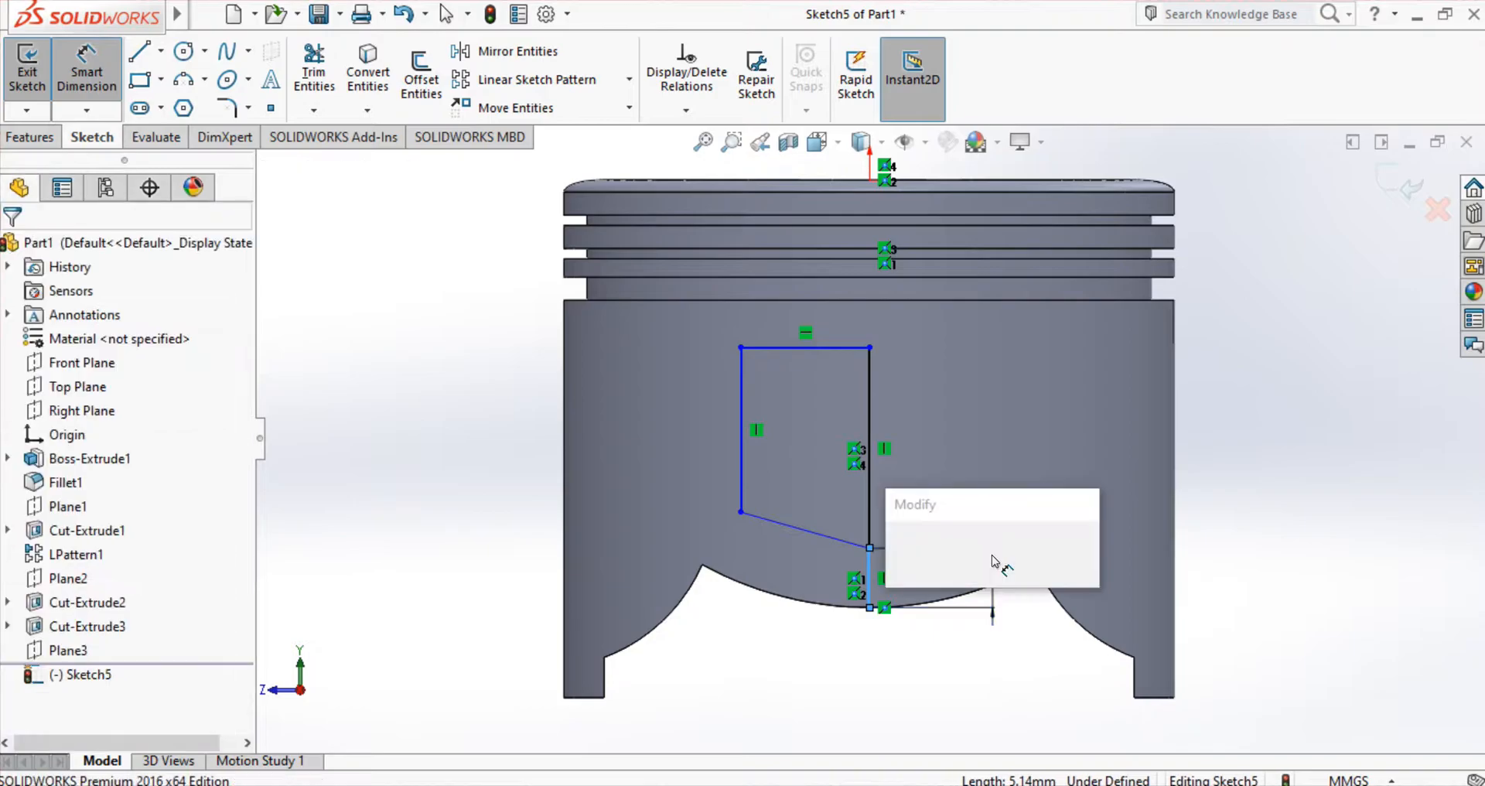
{"action": "type", "text": "5"}
{"action": "key", "text": "Return"}
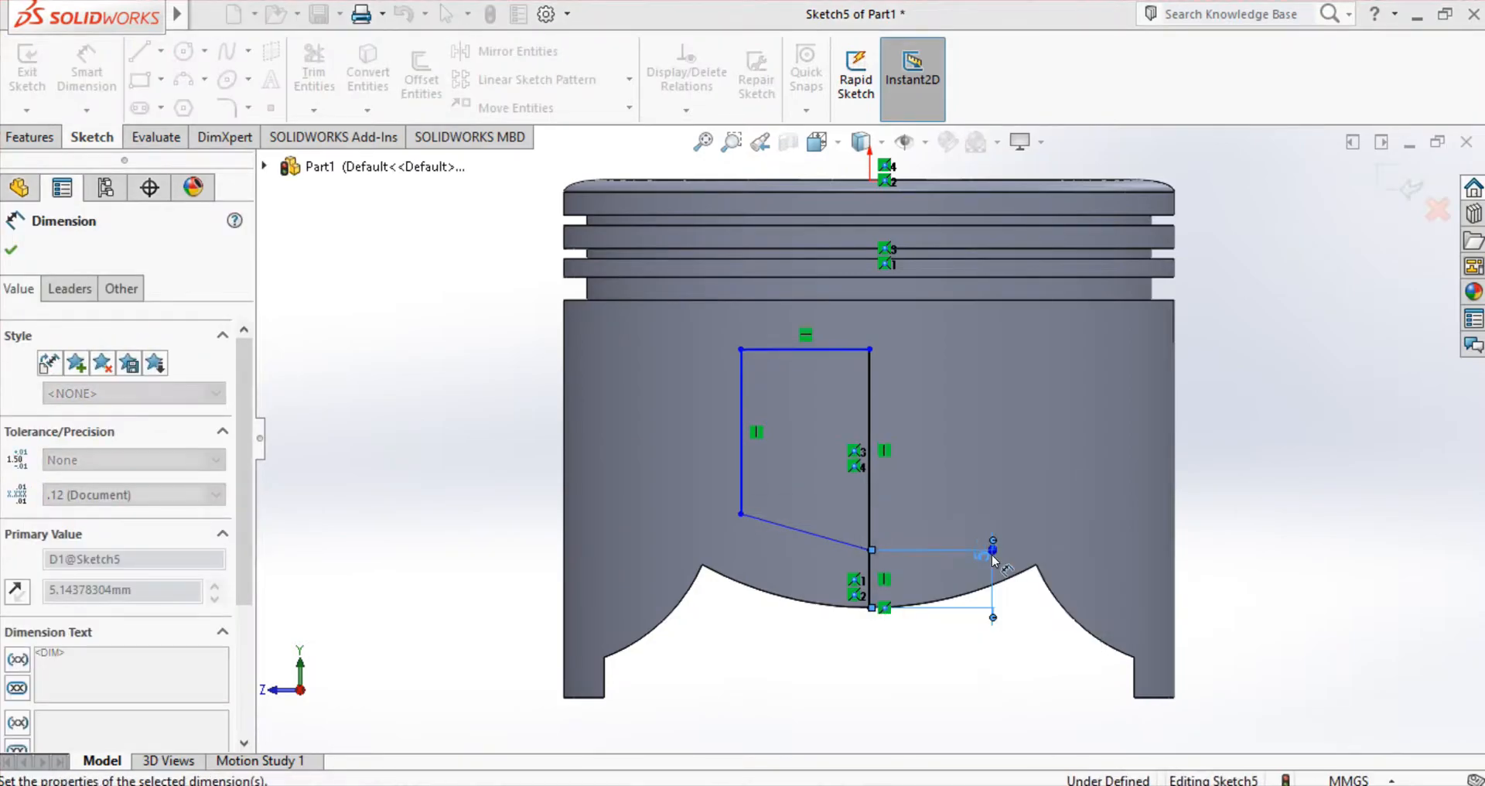
Step: Dimension both vertical sides of the half outline, the centre one and the outer one, as 17 mm
{"action": "left_click", "coordinate": [1009, 444]}
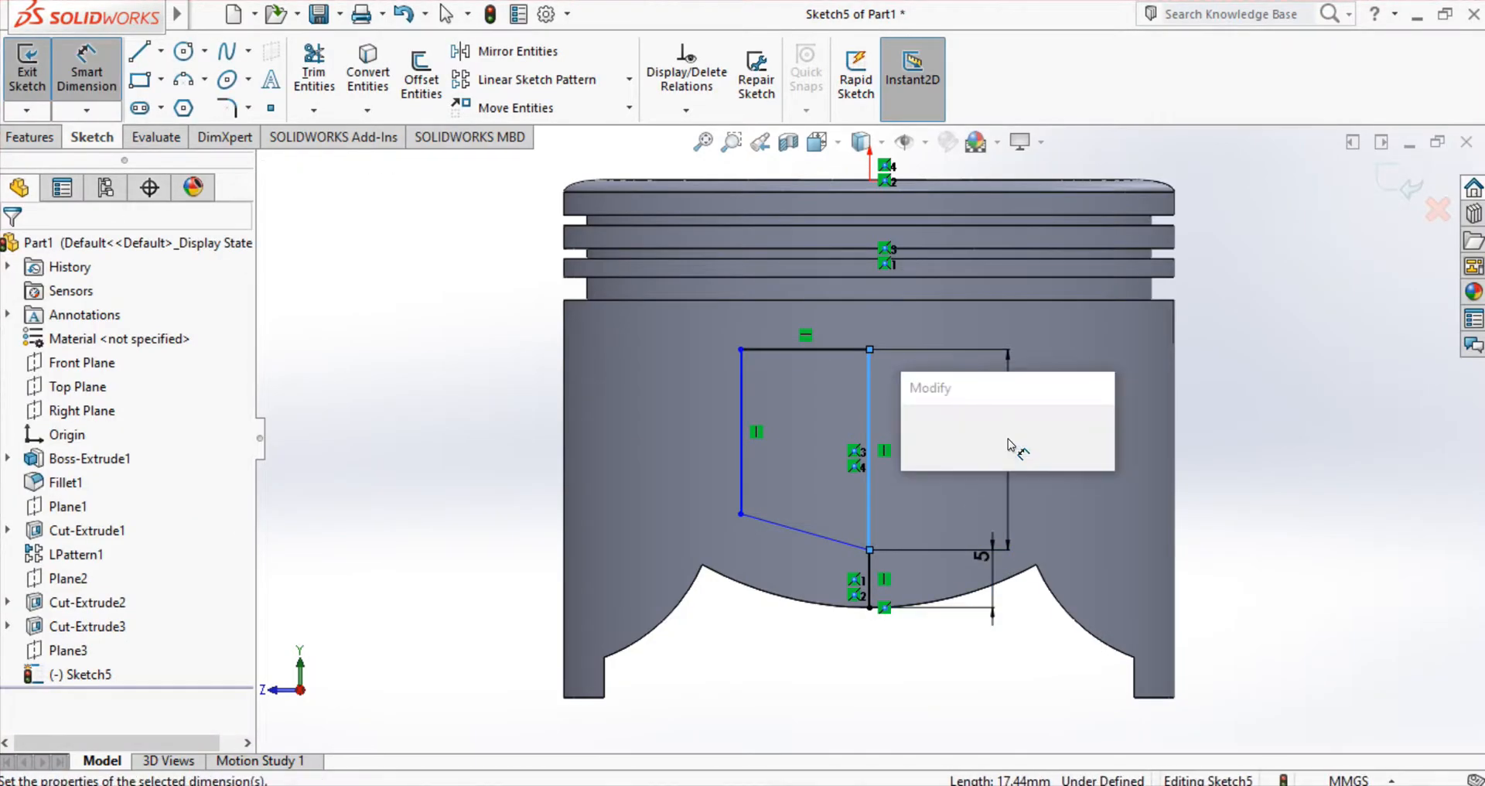
{"action": "type", "text": "17"}
{"action": "key", "text": "Return"}
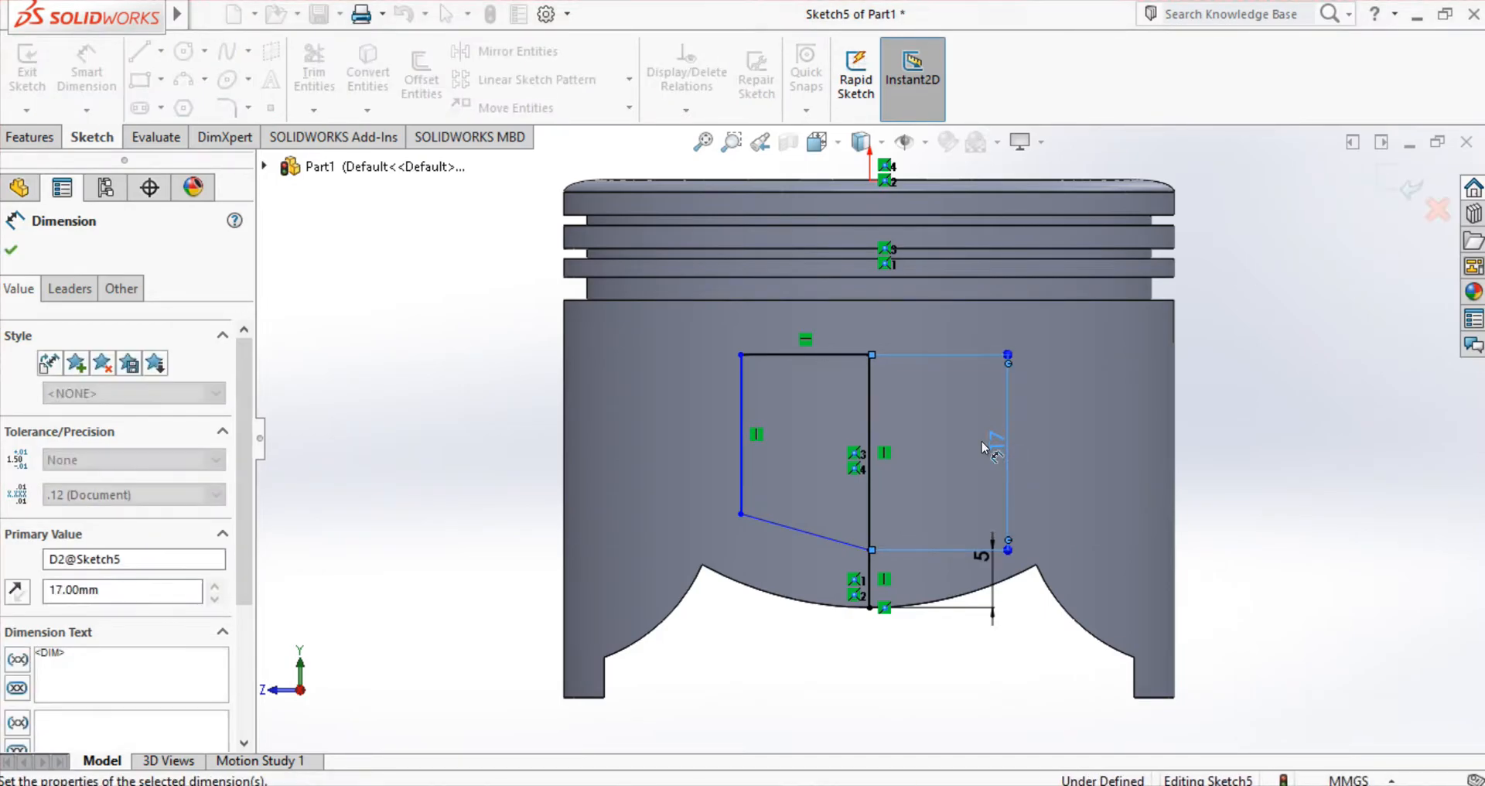
{"action": "left_click", "coordinate": [747, 433]}
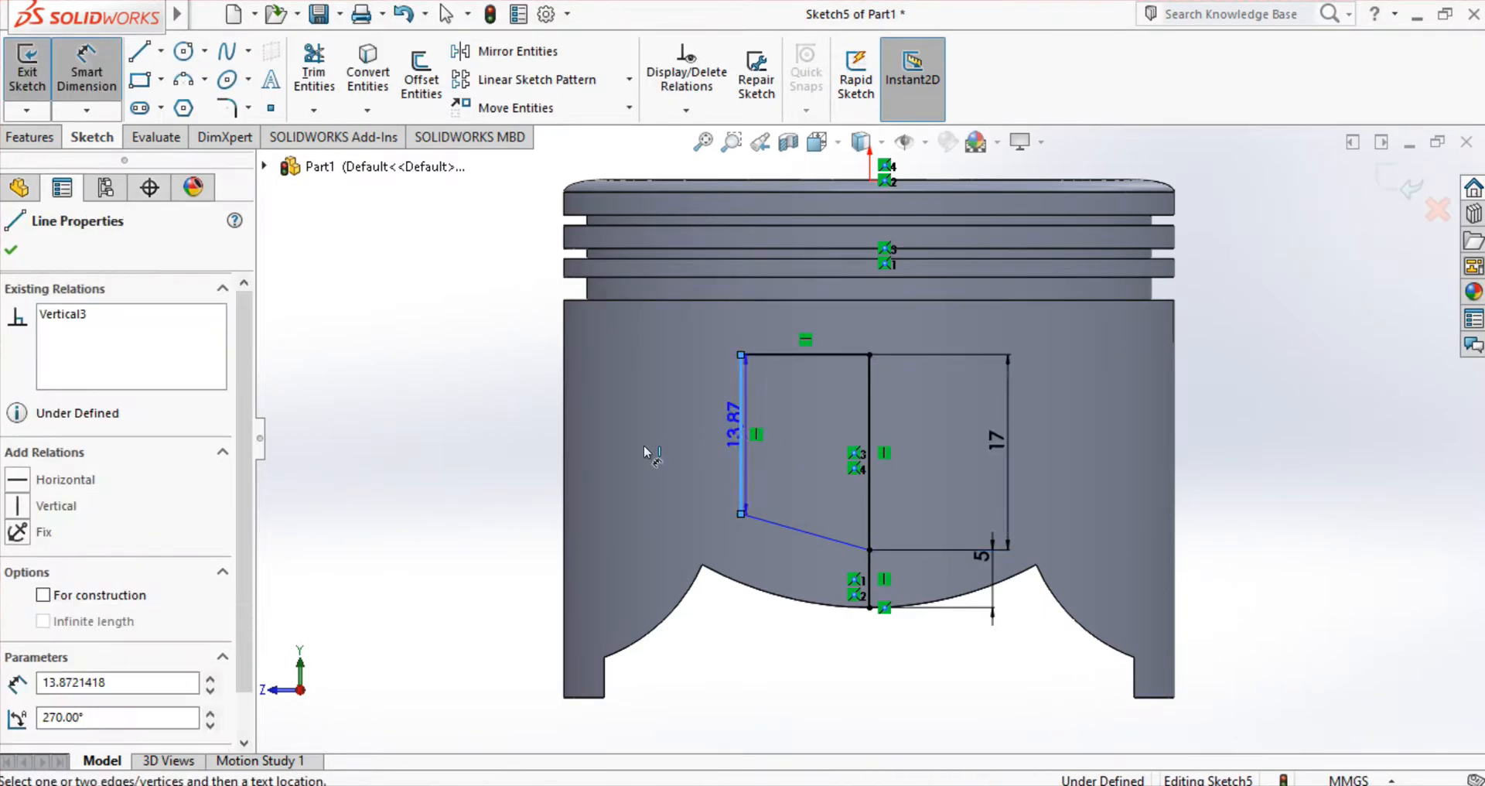
{"action": "left_click", "coordinate": [652, 453]}
{"action": "type", "text": "17"}
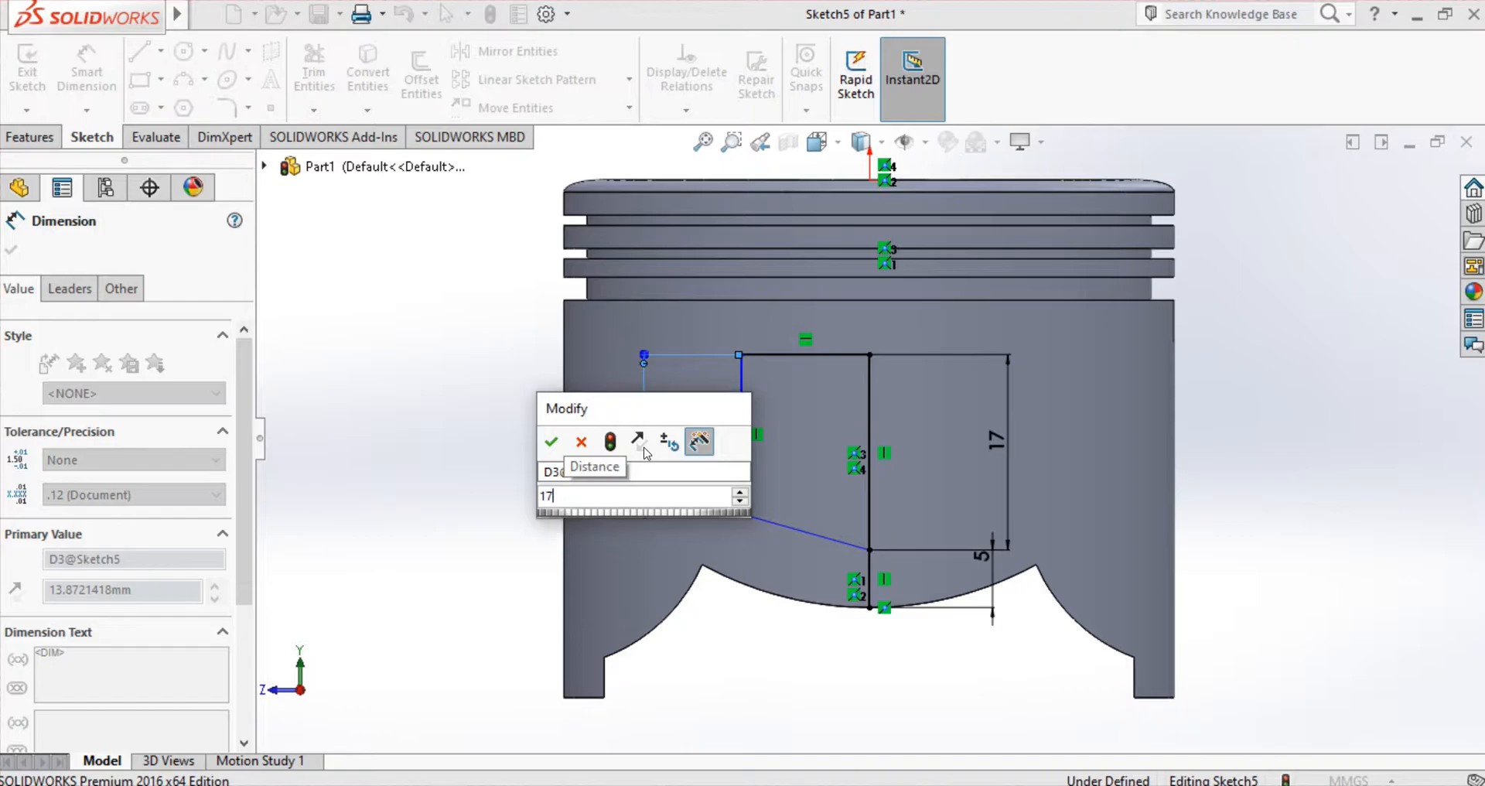
{"action": "key", "text": "Return"}
Step: Dimension the upper horizontal edge of the half outline as 11 mm
{"action": "left_click", "coordinate": [838, 338]}
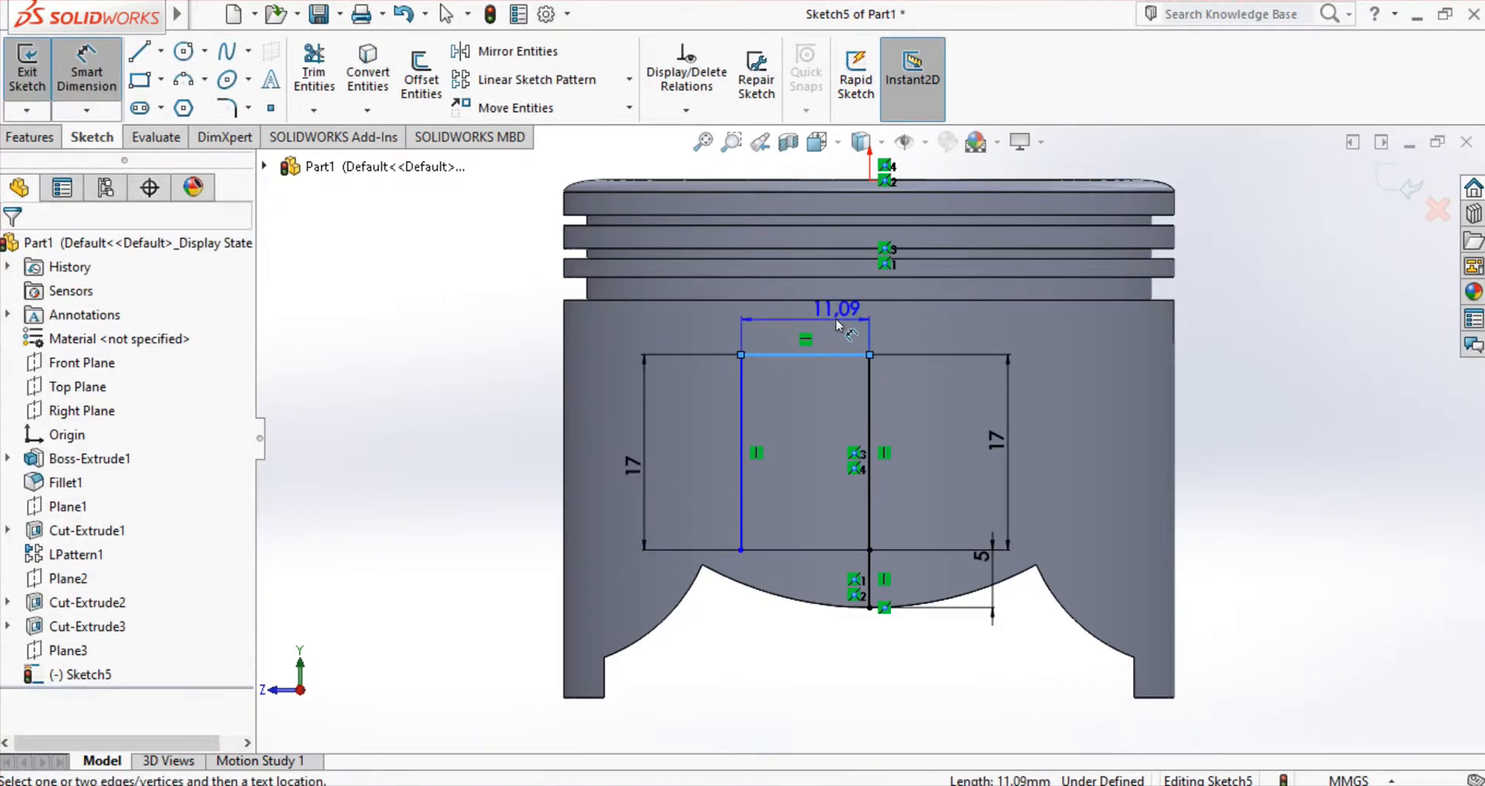
{"action": "left_click", "coordinate": [840, 324]}
{"action": "type", "text": "11"}
{"action": "key", "text": "Return"}
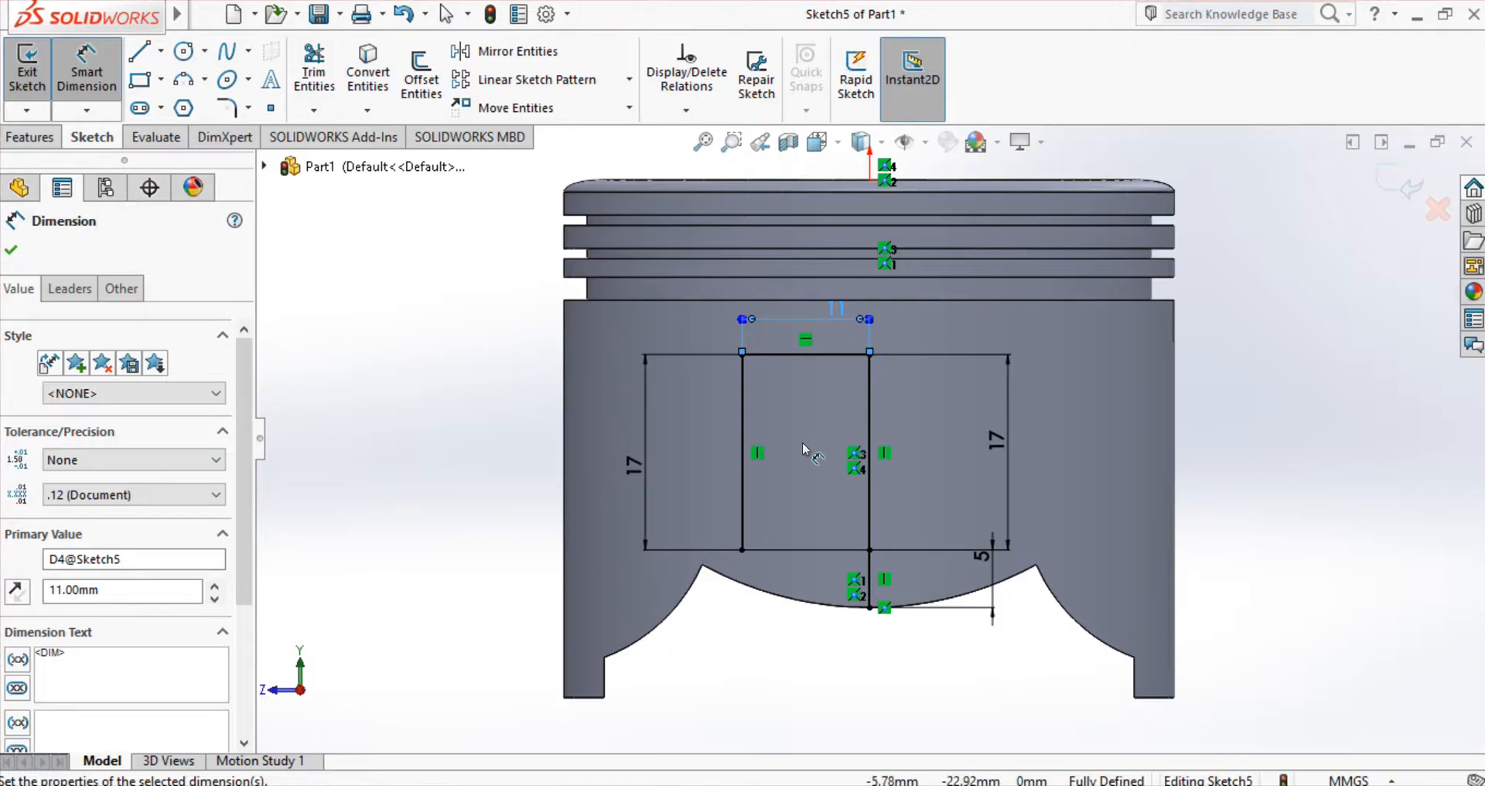
Step: Mirror the half outline's upper, outer and lower lines about the vertical centre line
{"action": "left_click", "coordinate": [480, 51]}
{"action": "left_click", "coordinate": [803, 354]}
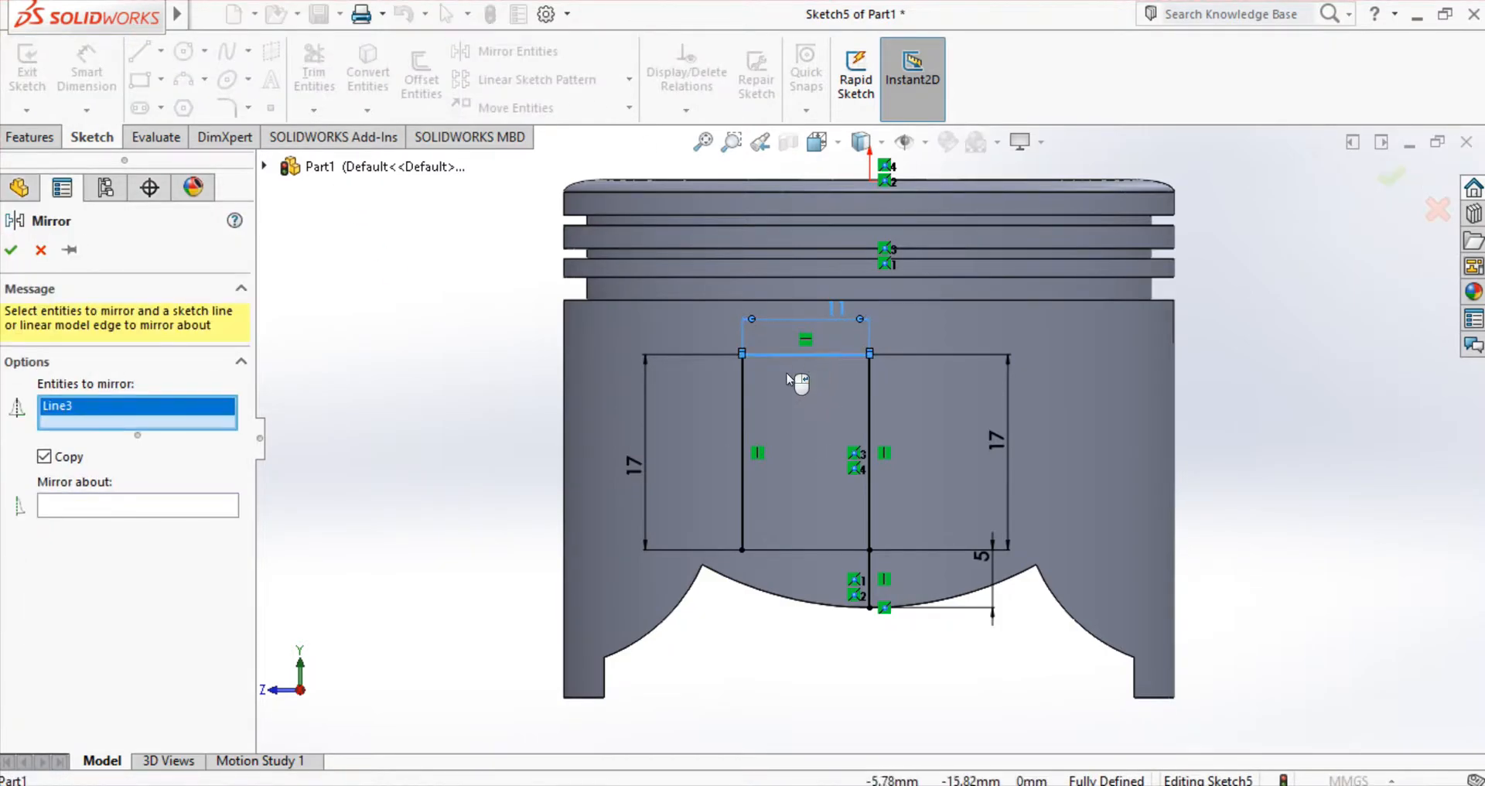
{"action": "left_click", "coordinate": [743, 424]}
{"action": "left_click", "coordinate": [815, 549]}
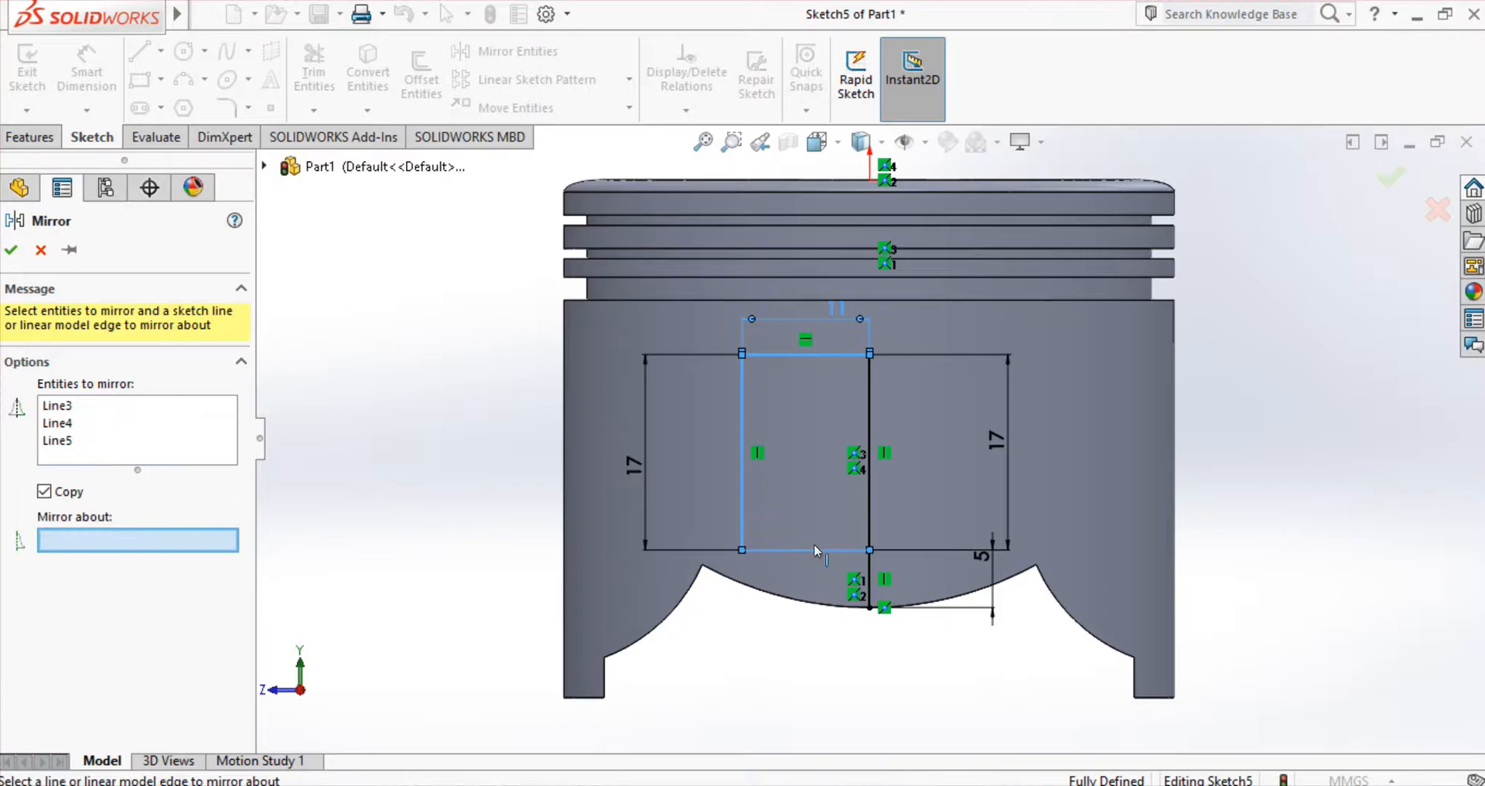
{"action": "left_click", "coordinate": [869, 507]}
{"action": "right_click", "coordinate": [869, 503]}
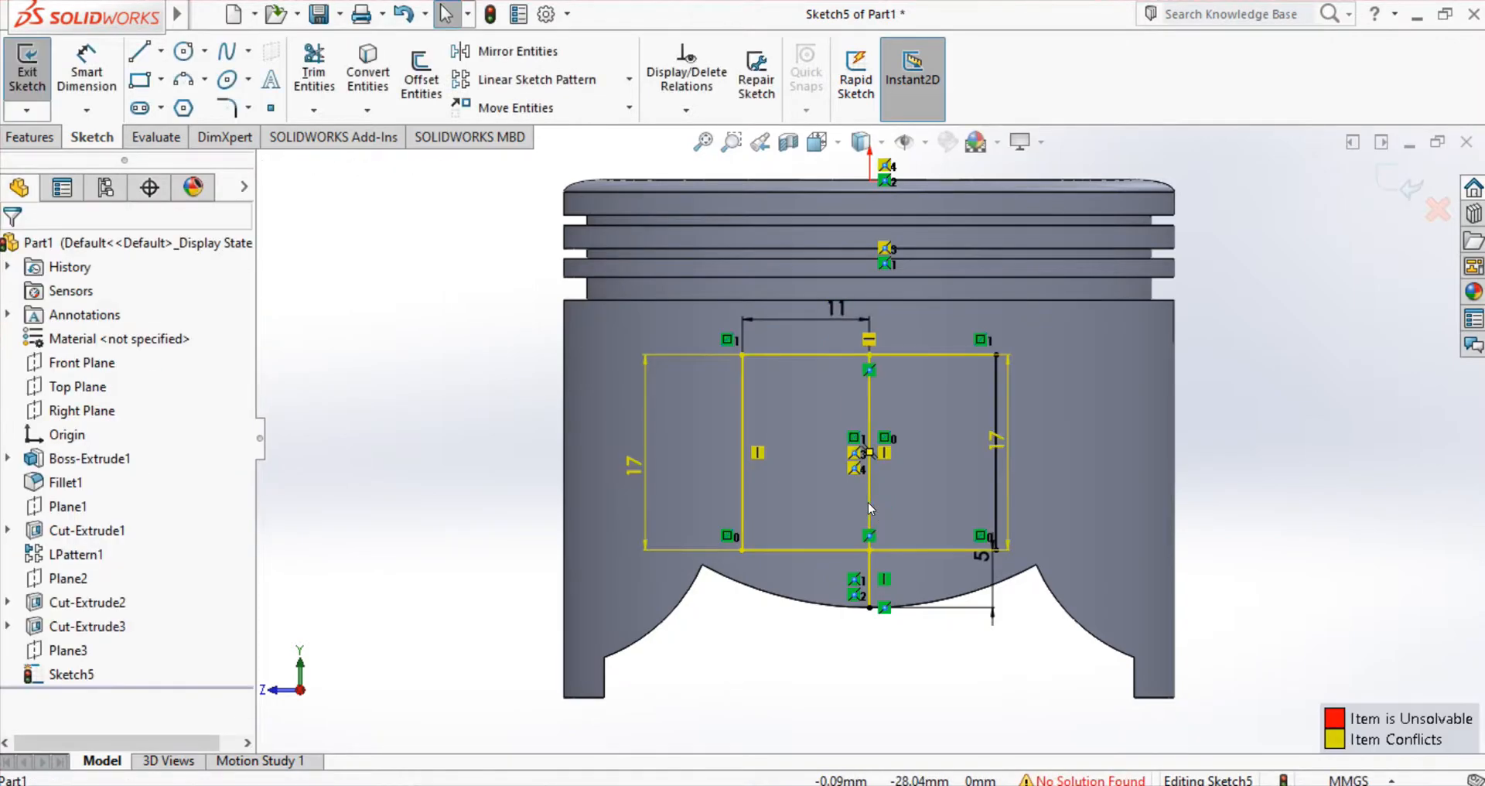
Step: Delete the short line above the skirt arc and the vertical centre line, leaving a plain rectangle
{"action": "left_click", "coordinate": [856, 573]}
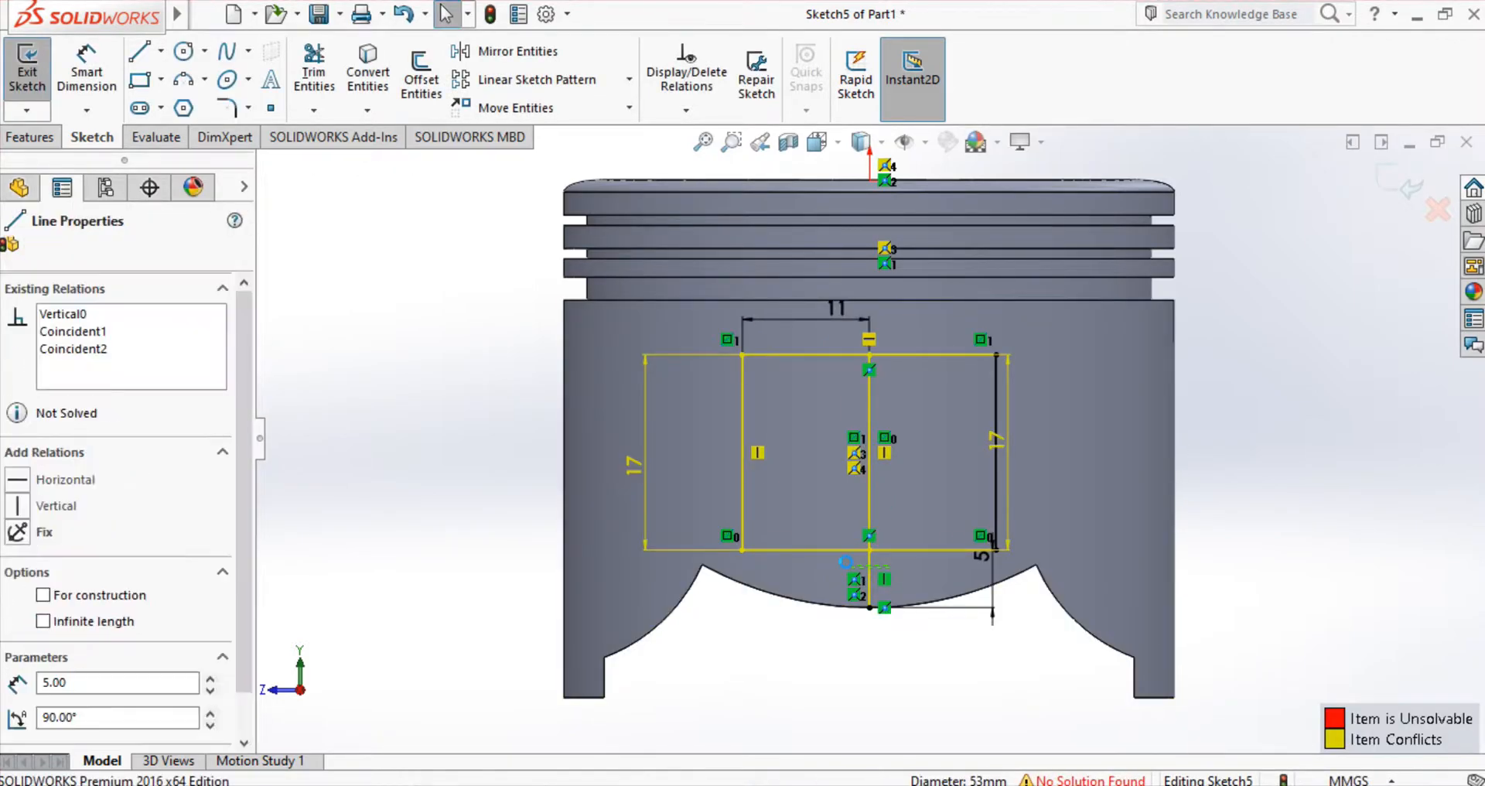
{"action": "key", "text": "Escape"}
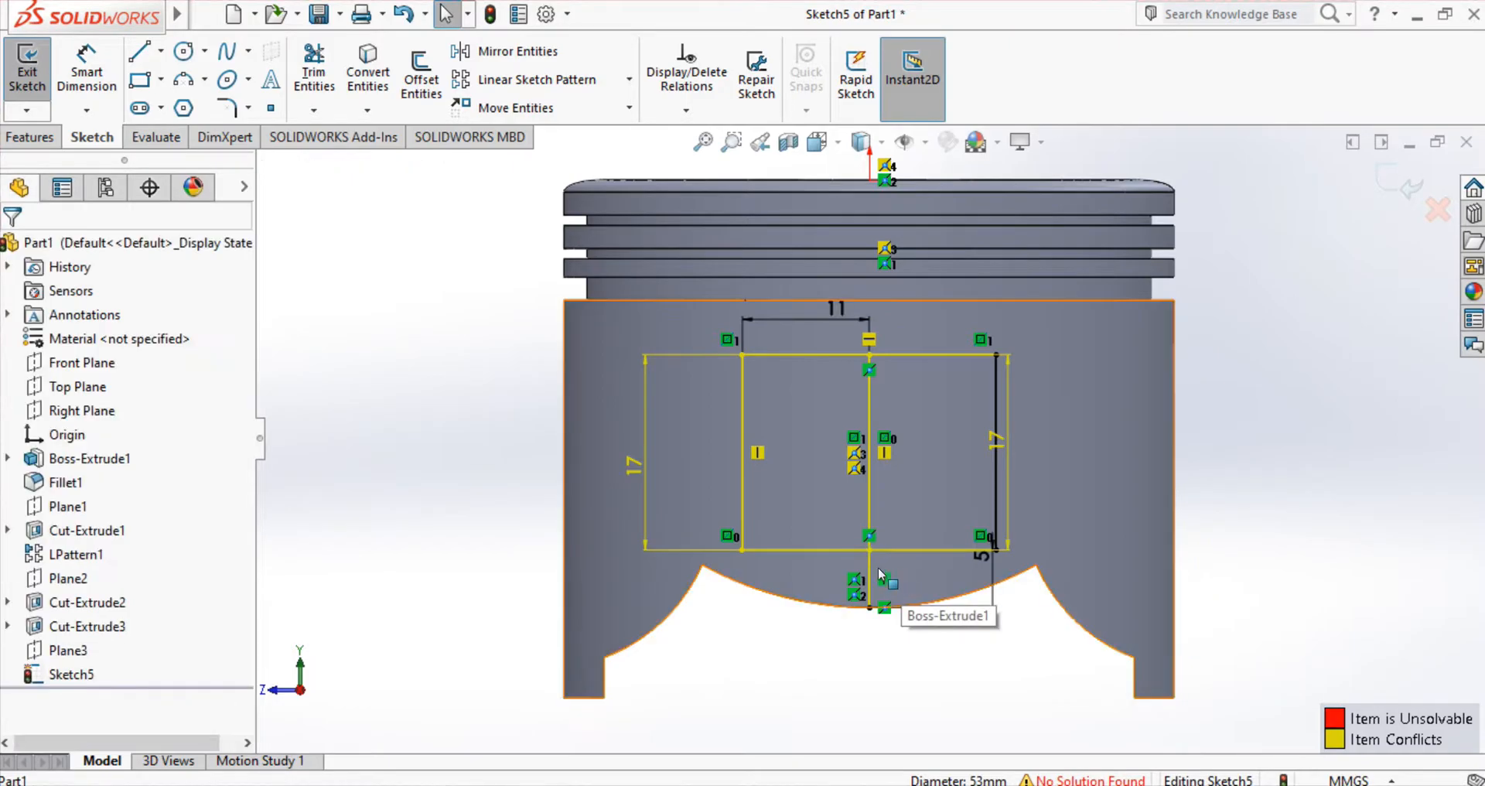
{"action": "left_click", "coordinate": [869, 559]}
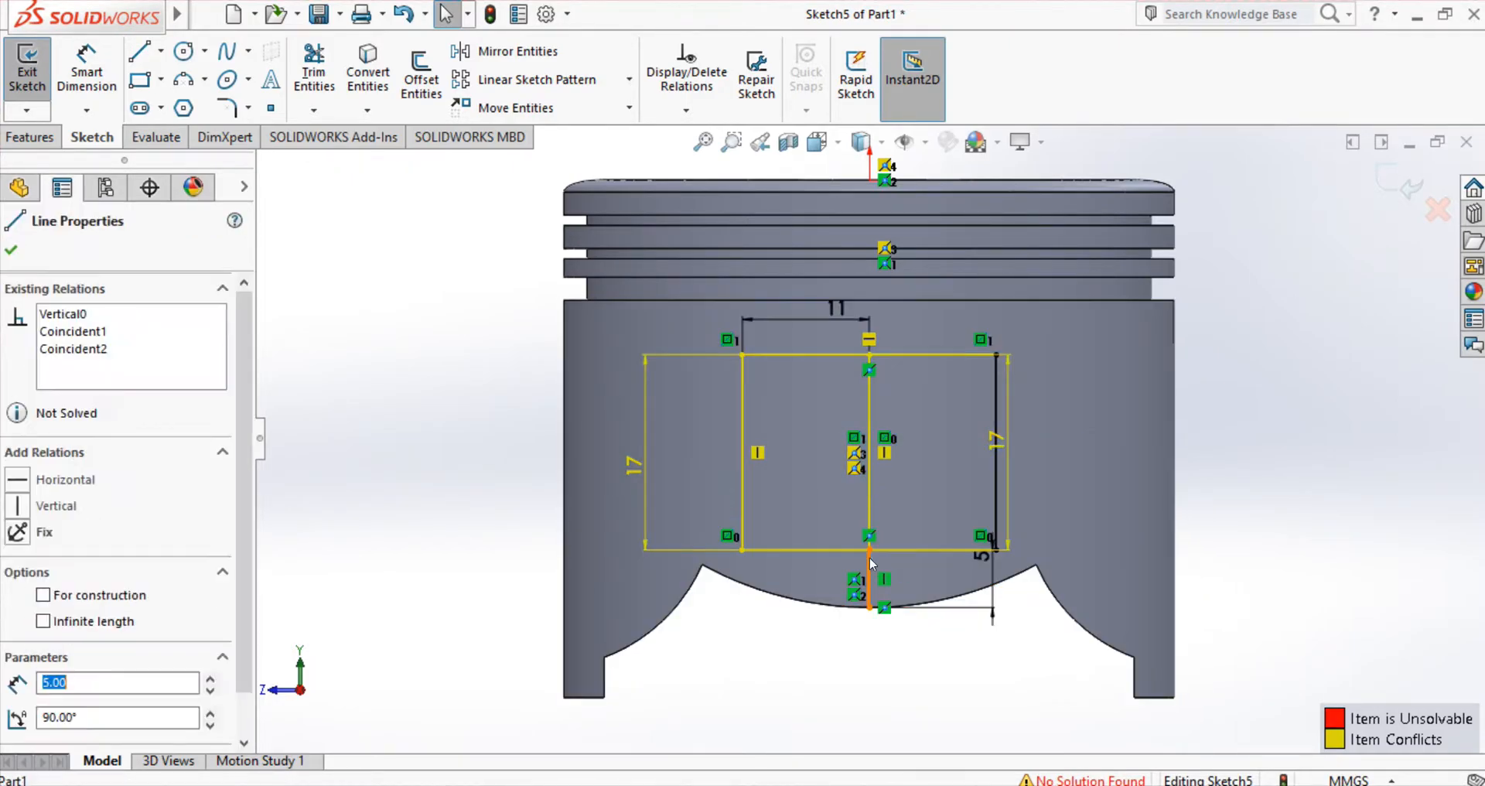
{"action": "key", "text": "Delete"}
{"action": "left_click", "coordinate": [623, 426]}
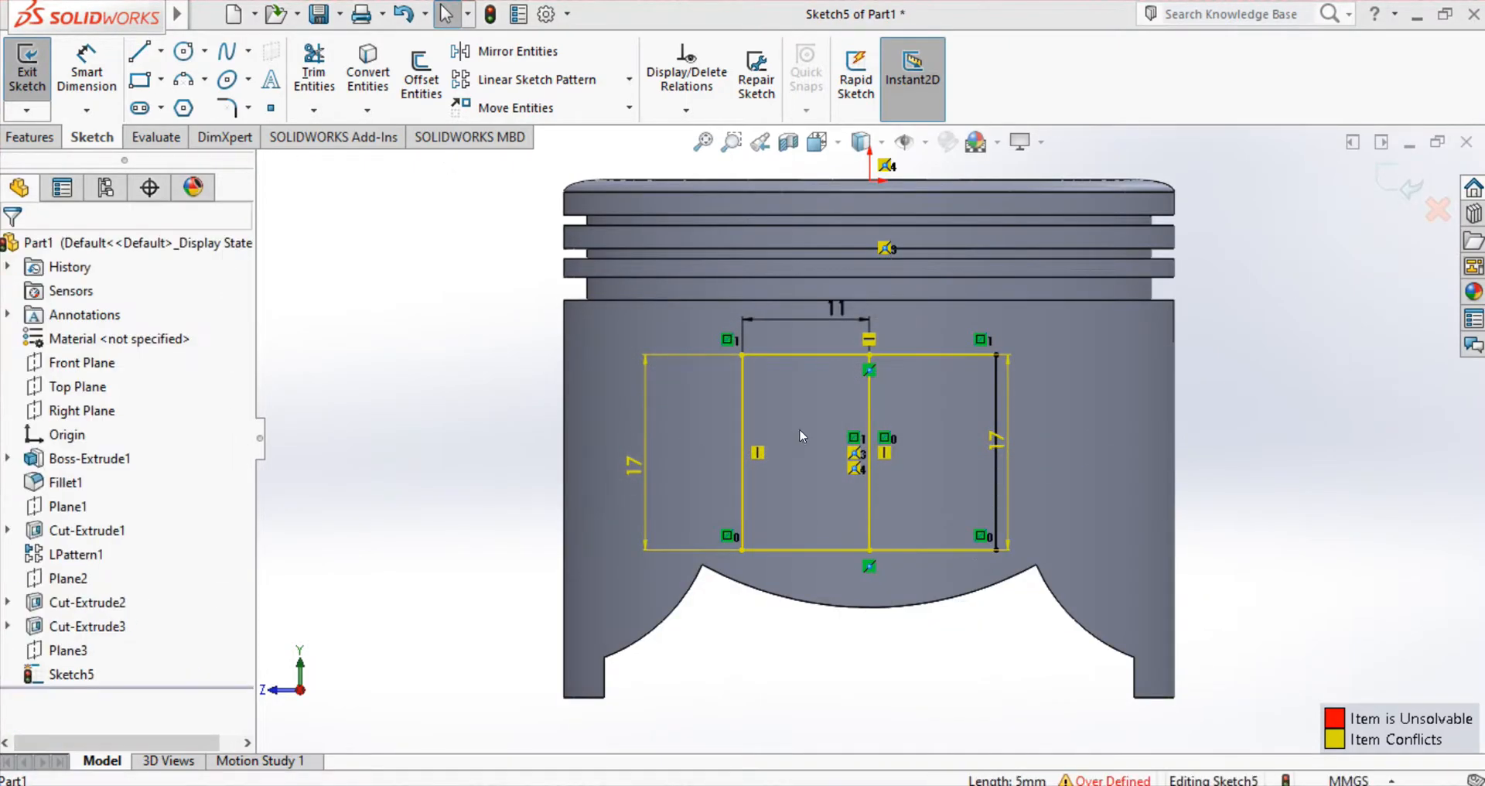
{"action": "left_click", "coordinate": [869, 452]}
{"action": "key", "text": "Delete"}
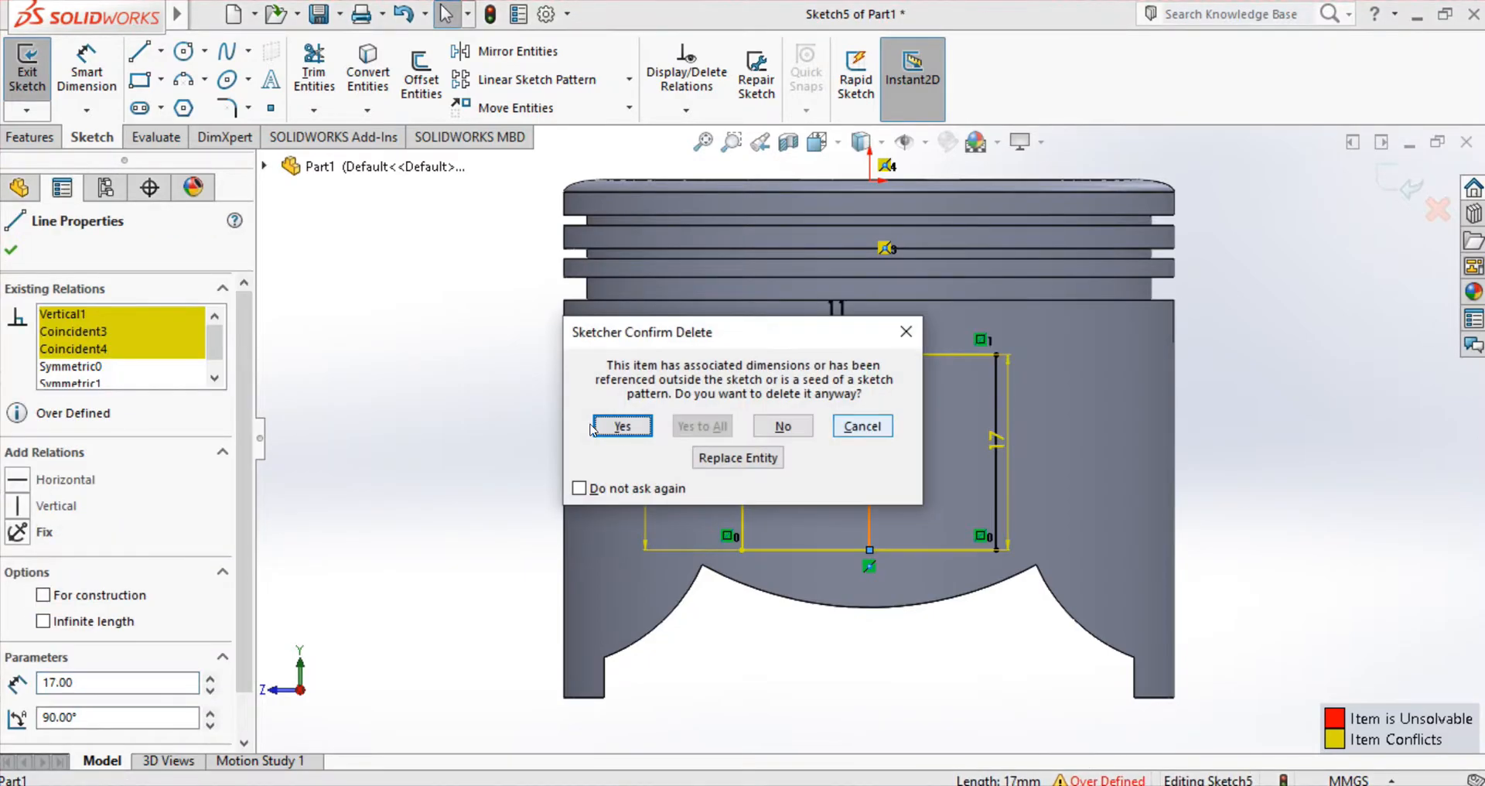
{"action": "left_click", "coordinate": [606, 430]}
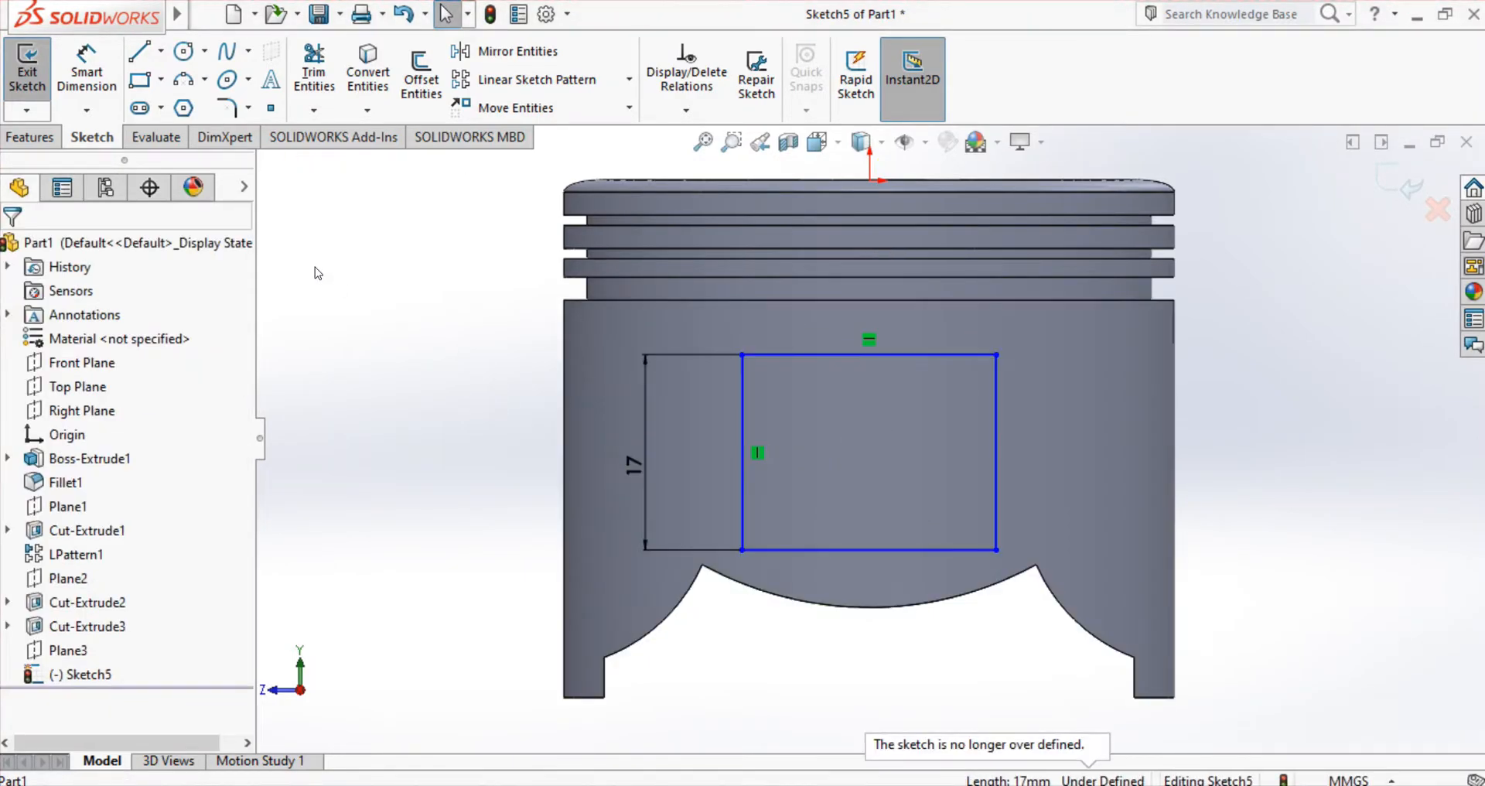
Step: Cut-extrude the rectangle 2.7 mm into the side of the piston skirt
{"action": "left_click", "coordinate": [31, 137]}
{"action": "left_click", "coordinate": [319, 78]}
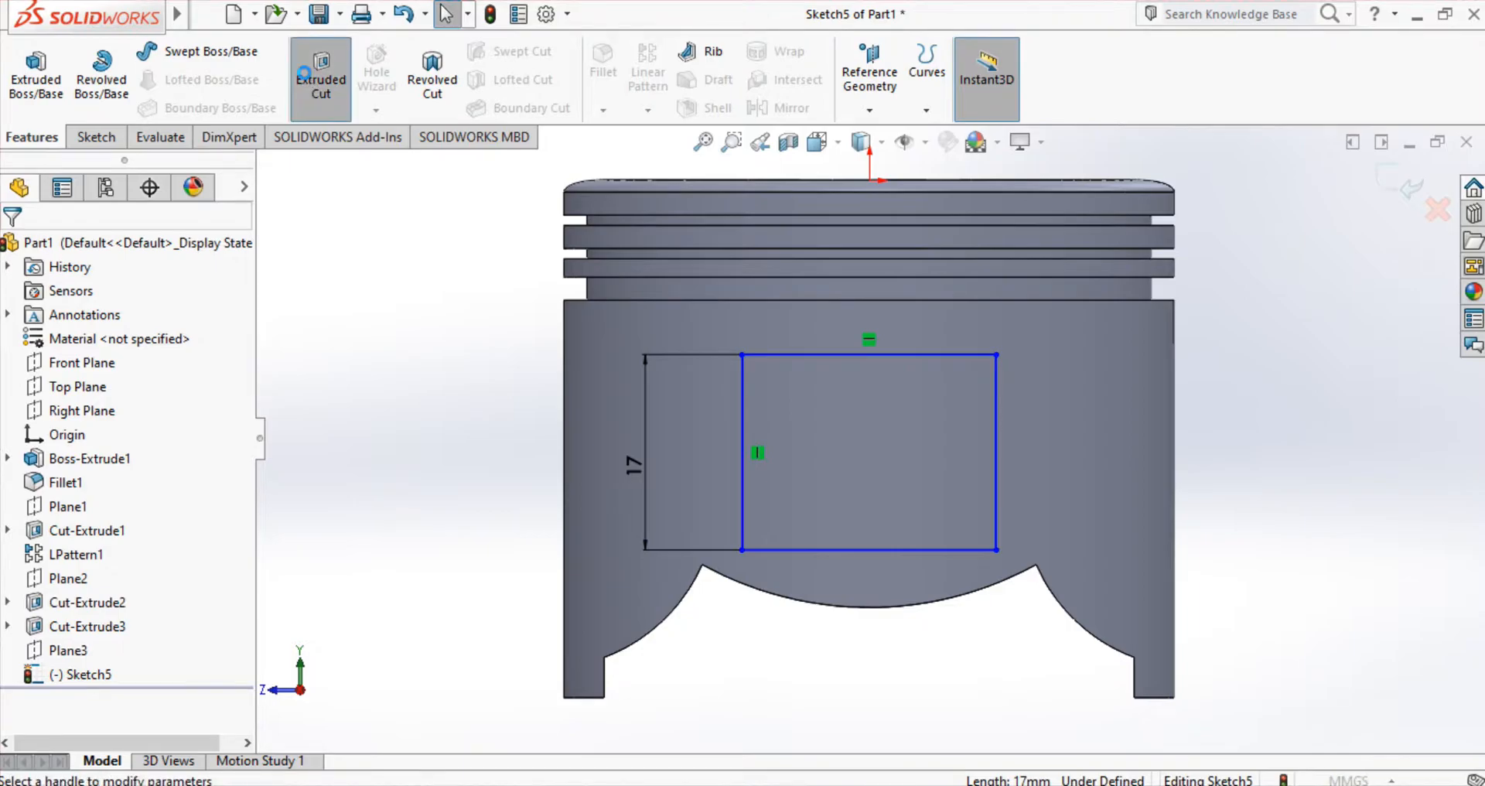
{"action": "type", "text": "2.7"}
{"action": "middle_click_drag", "start_coordinate": [455, 369], "coordinate": [555, 372]}
{"action": "left_click", "coordinate": [120, 361]}
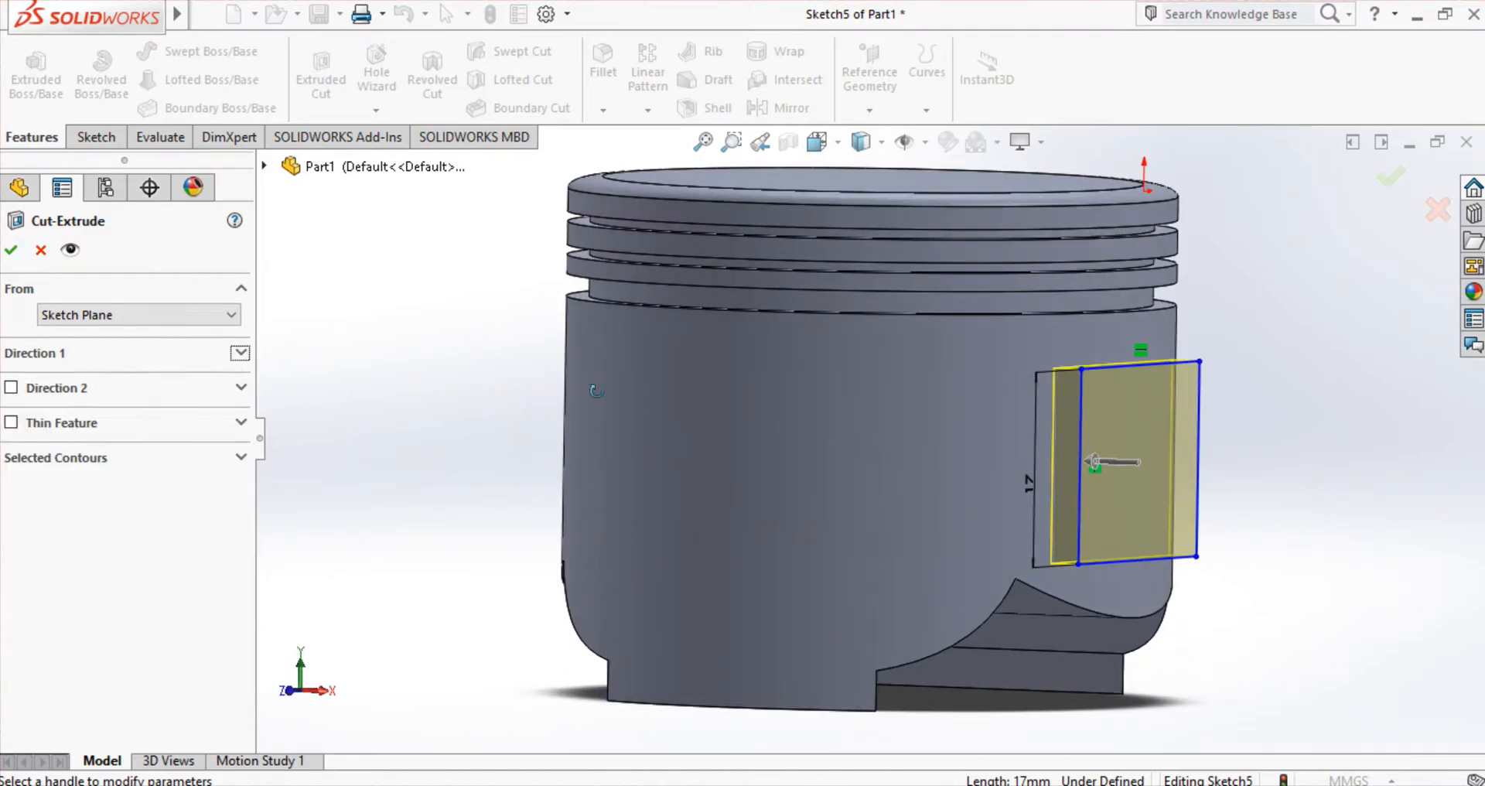
{"action": "left_click", "coordinate": [11, 250]}
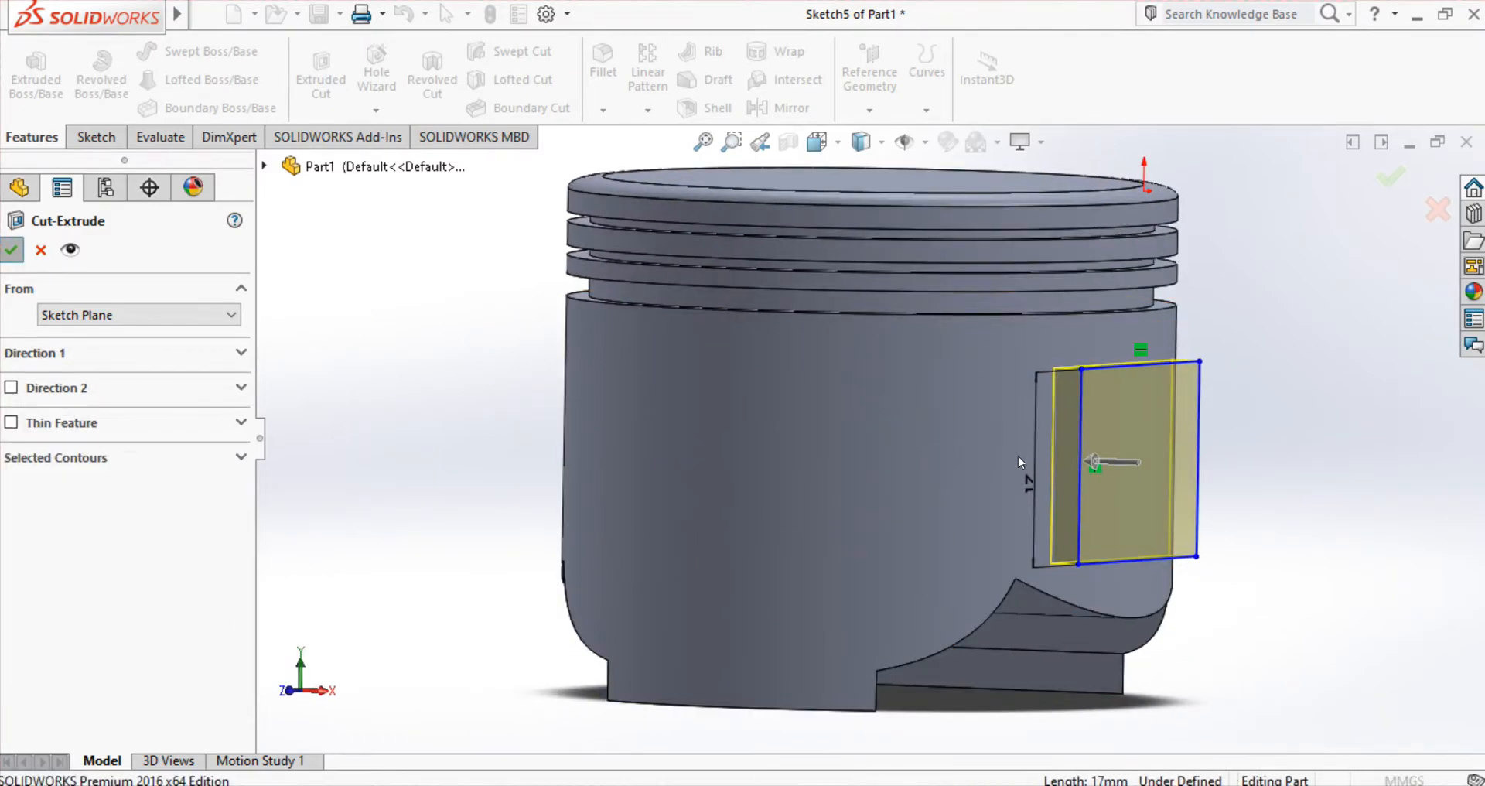
{"action": "middle_click_drag", "start_coordinate": [1018, 456], "coordinate": [879, 439]}
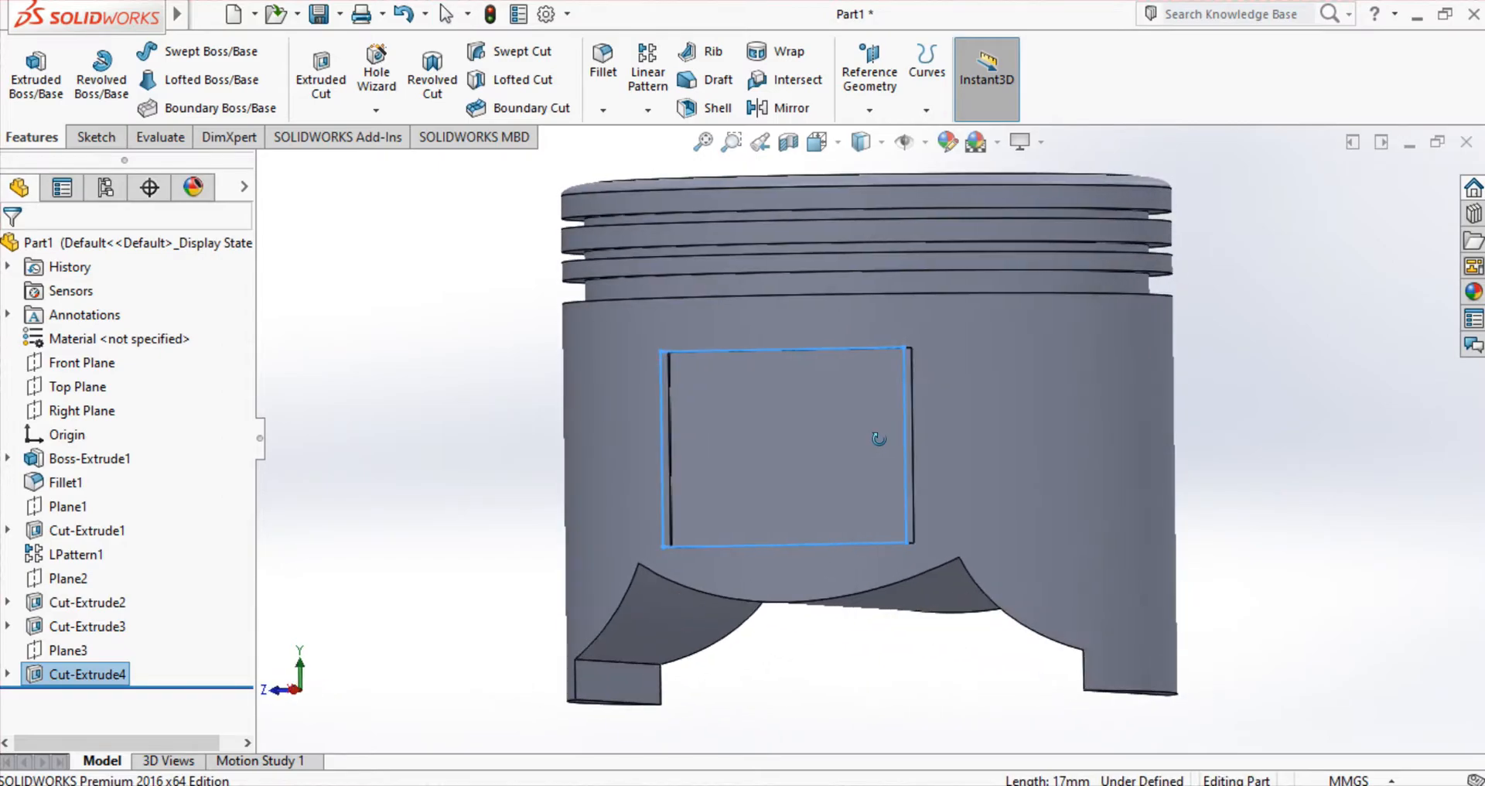
Step: Create a reference plane offset 53 mm from Plane3 with the offset flipped to the opposite side of the piston
{"action": "left_click", "coordinate": [68, 649]}
{"action": "left_click", "coordinate": [859, 96]}
{"action": "left_click", "coordinate": [885, 133]}
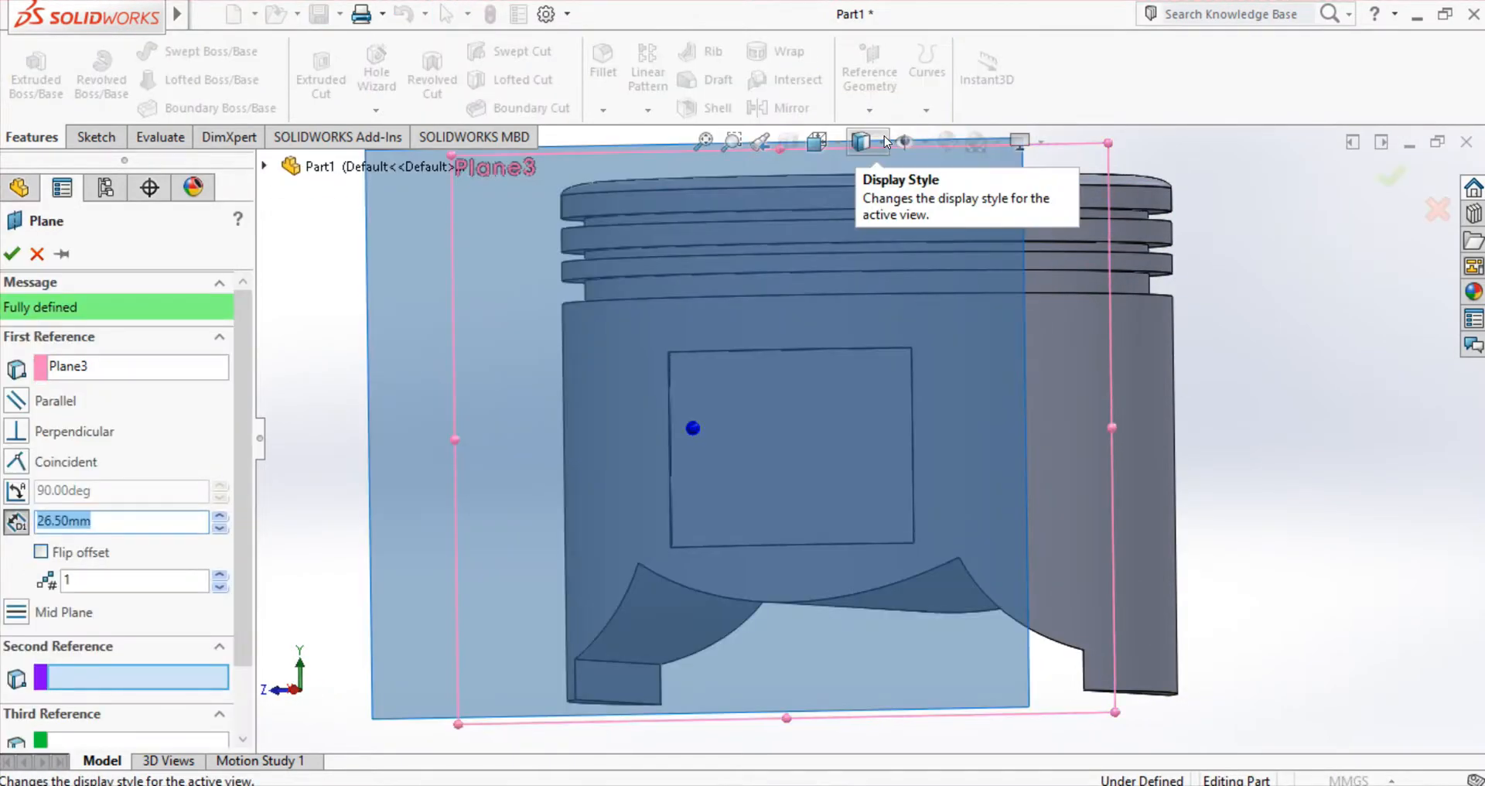
{"action": "type", "text": "53"}
{"action": "middle_click_drag", "start_coordinate": [551, 479], "coordinate": [754, 514]}
{"action": "left_click", "coordinate": [54, 548]}
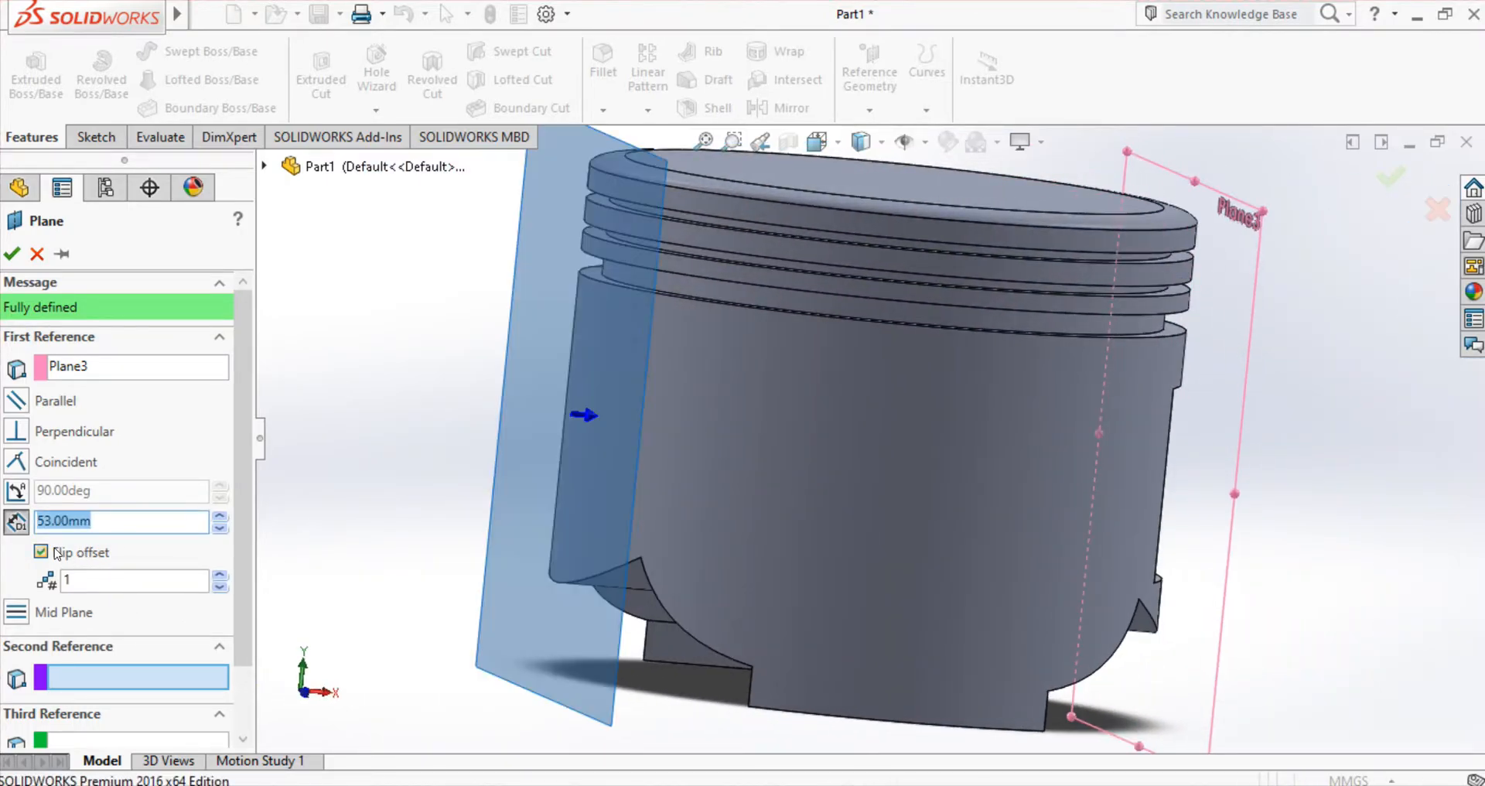
{"action": "key", "text": "Return"}
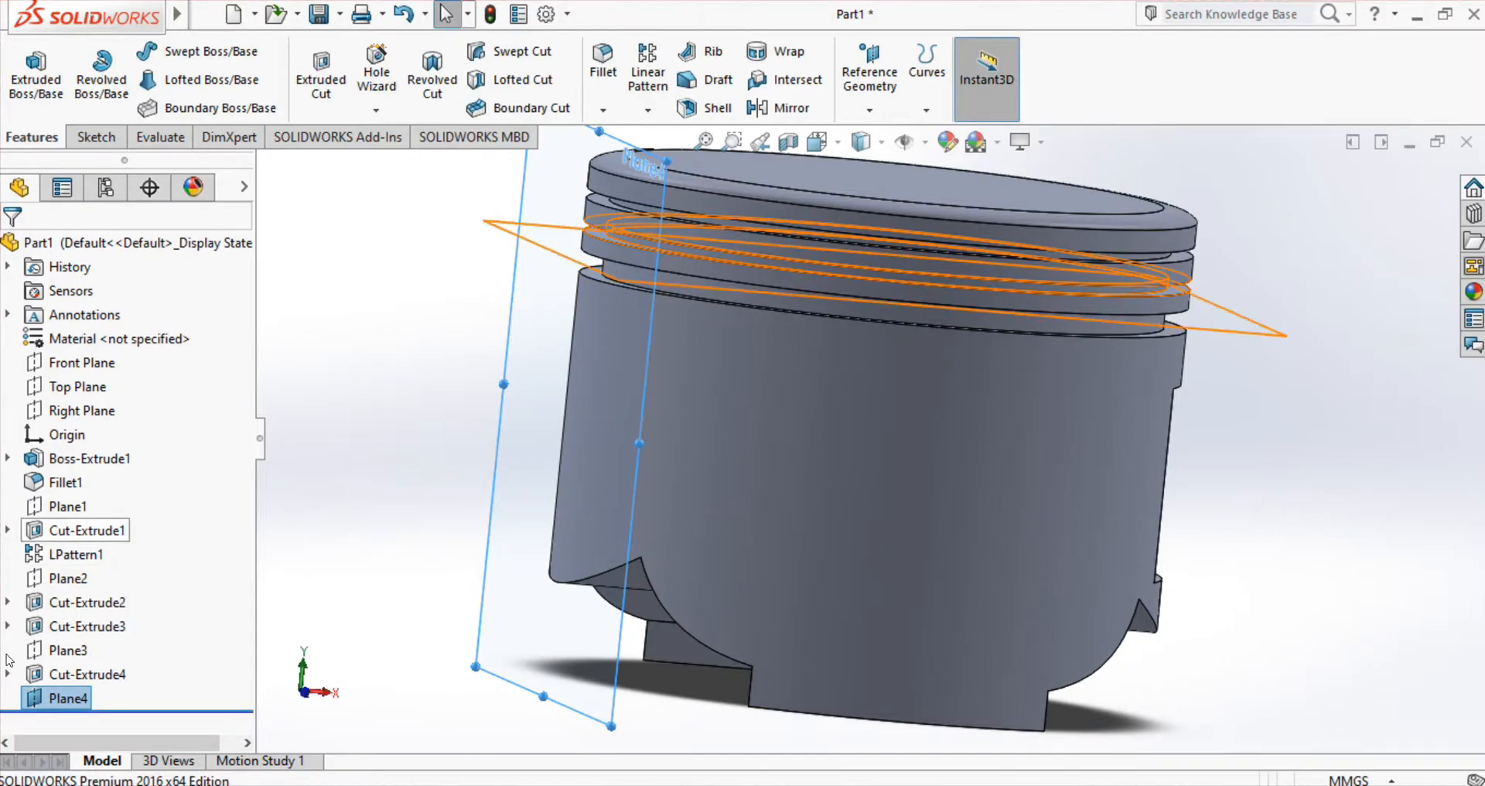
Step: On the new plane, sketch a corner rectangle matching the outline of the existing side pocket
{"action": "left_click", "coordinate": [68, 698]}
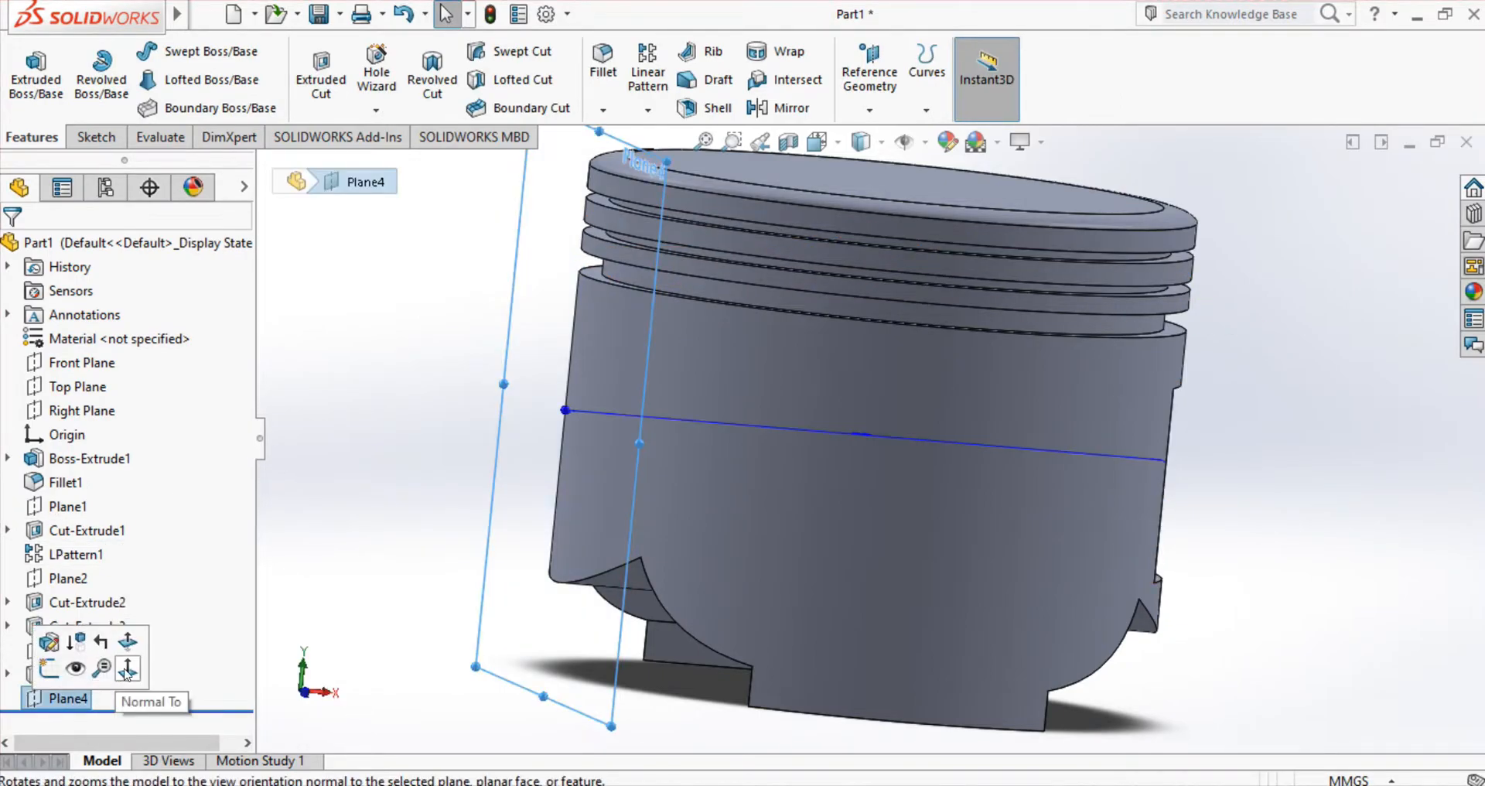
{"action": "left_click", "coordinate": [128, 668]}
{"action": "left_click", "coordinate": [96, 137]}
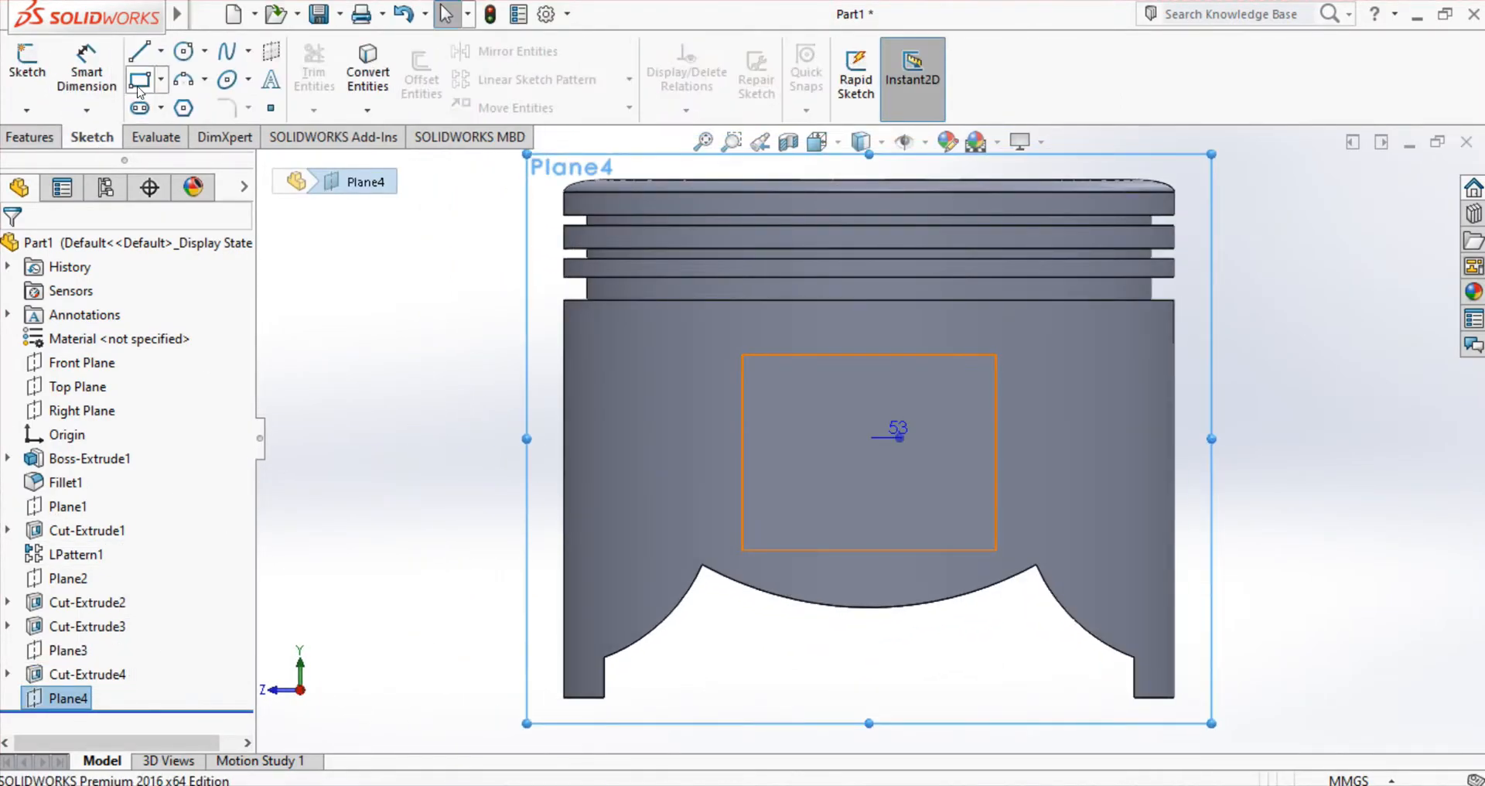
{"action": "left_click", "coordinate": [743, 355]}
{"action": "left_click", "coordinate": [996, 550]}
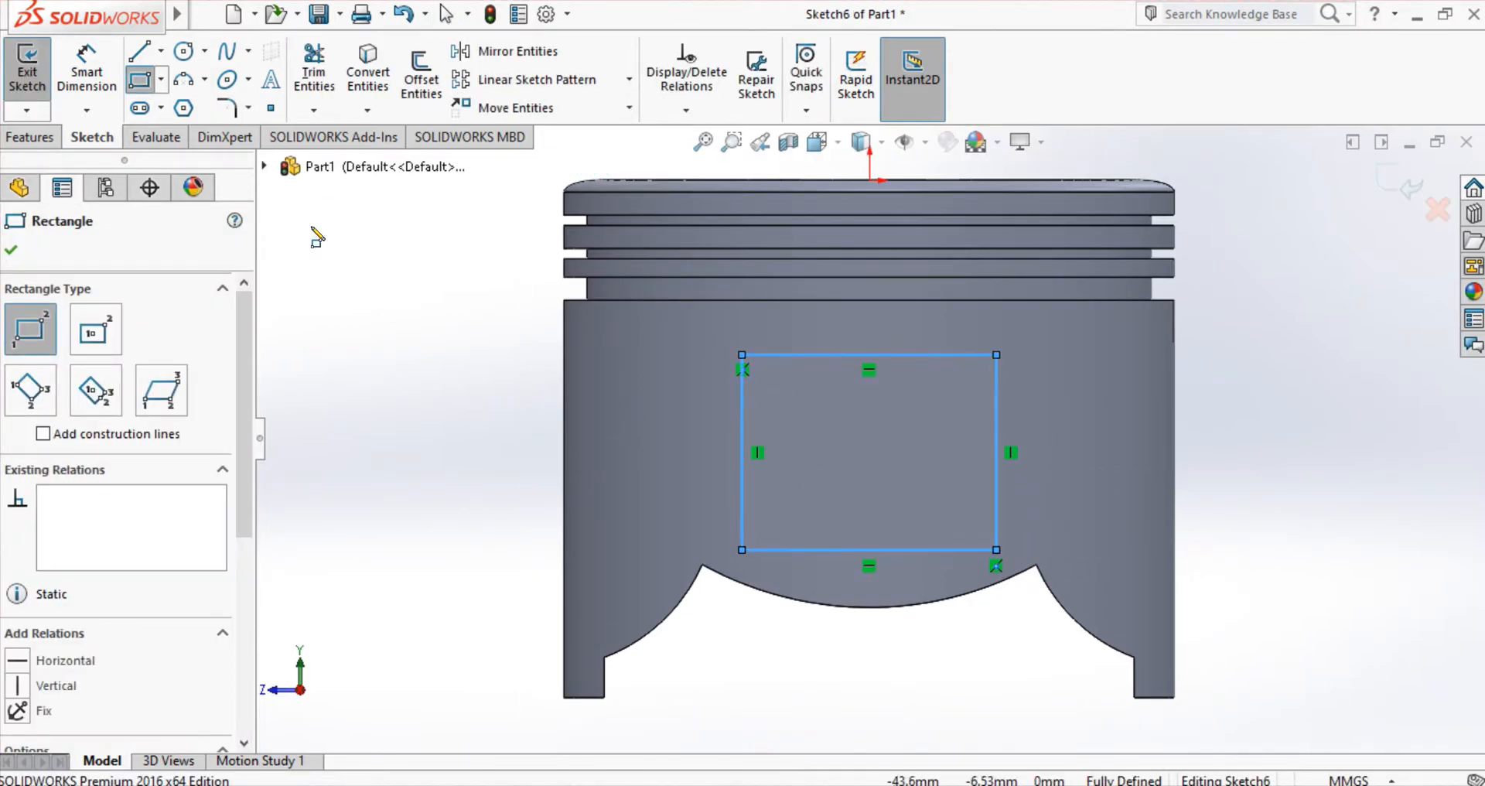
Step: Cut-extrude the rectangle 2.7 mm blind into the opposite side of the skirt, with the direction reversed towards the piston
{"action": "left_click", "coordinate": [45, 139]}
{"action": "left_click", "coordinate": [320, 91]}
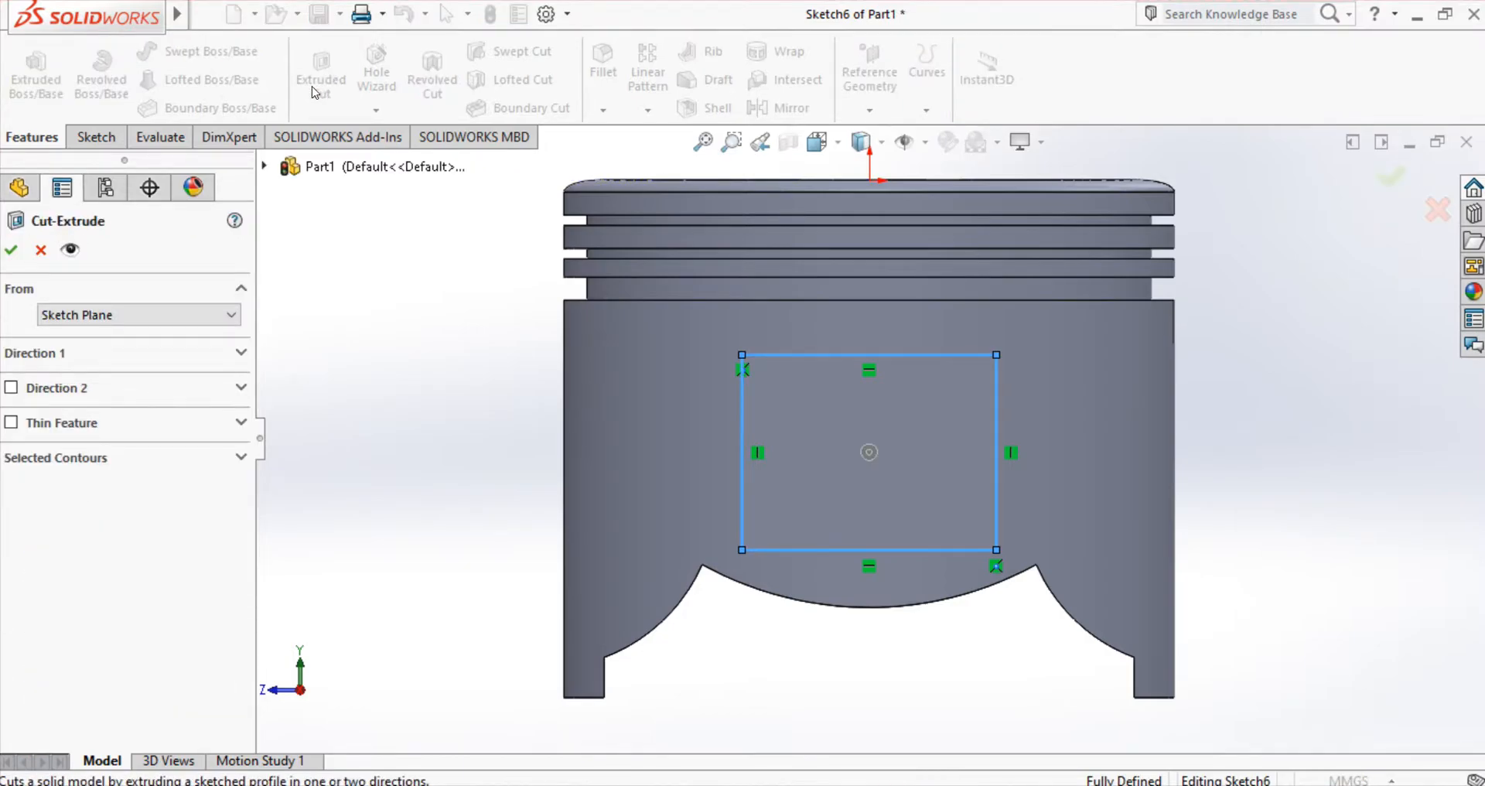
{"action": "left_click", "coordinate": [101, 316]}
{"action": "left_click", "coordinate": [100, 333]}
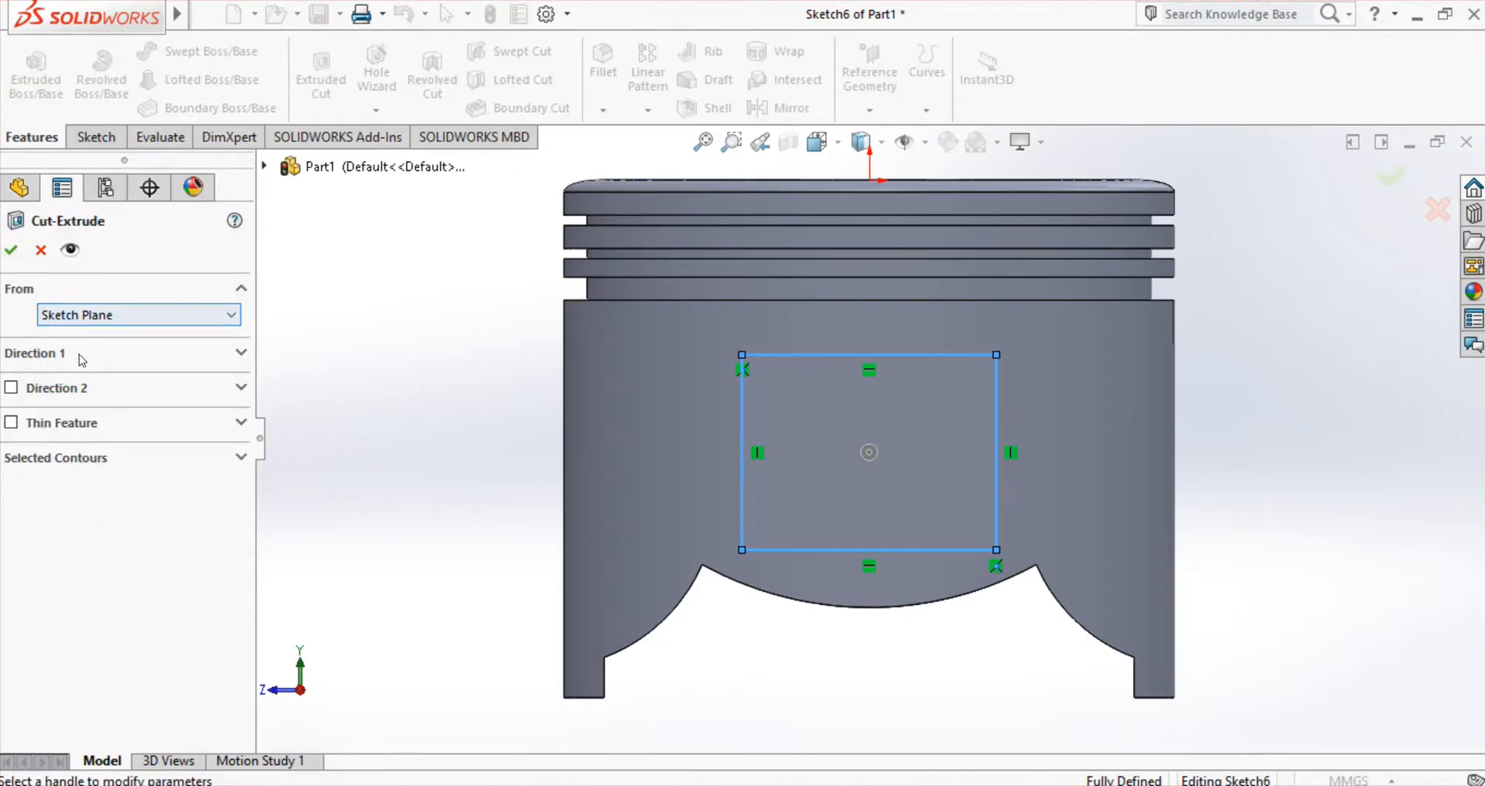
{"action": "left_click", "coordinate": [80, 354]}
{"action": "middle_click_drag", "start_coordinate": [702, 415], "coordinate": [893, 408]}
{"action": "left_click", "coordinate": [19, 379]}
{"action": "mouse_move", "coordinate": [369, 461]}
{"action": "middle_mouse_down"}
{"action": "mouse_move", "coordinate": [391, 454]}
{"action": "mouse_move", "coordinate": [350, 465]}
{"action": "middle_mouse_up"}
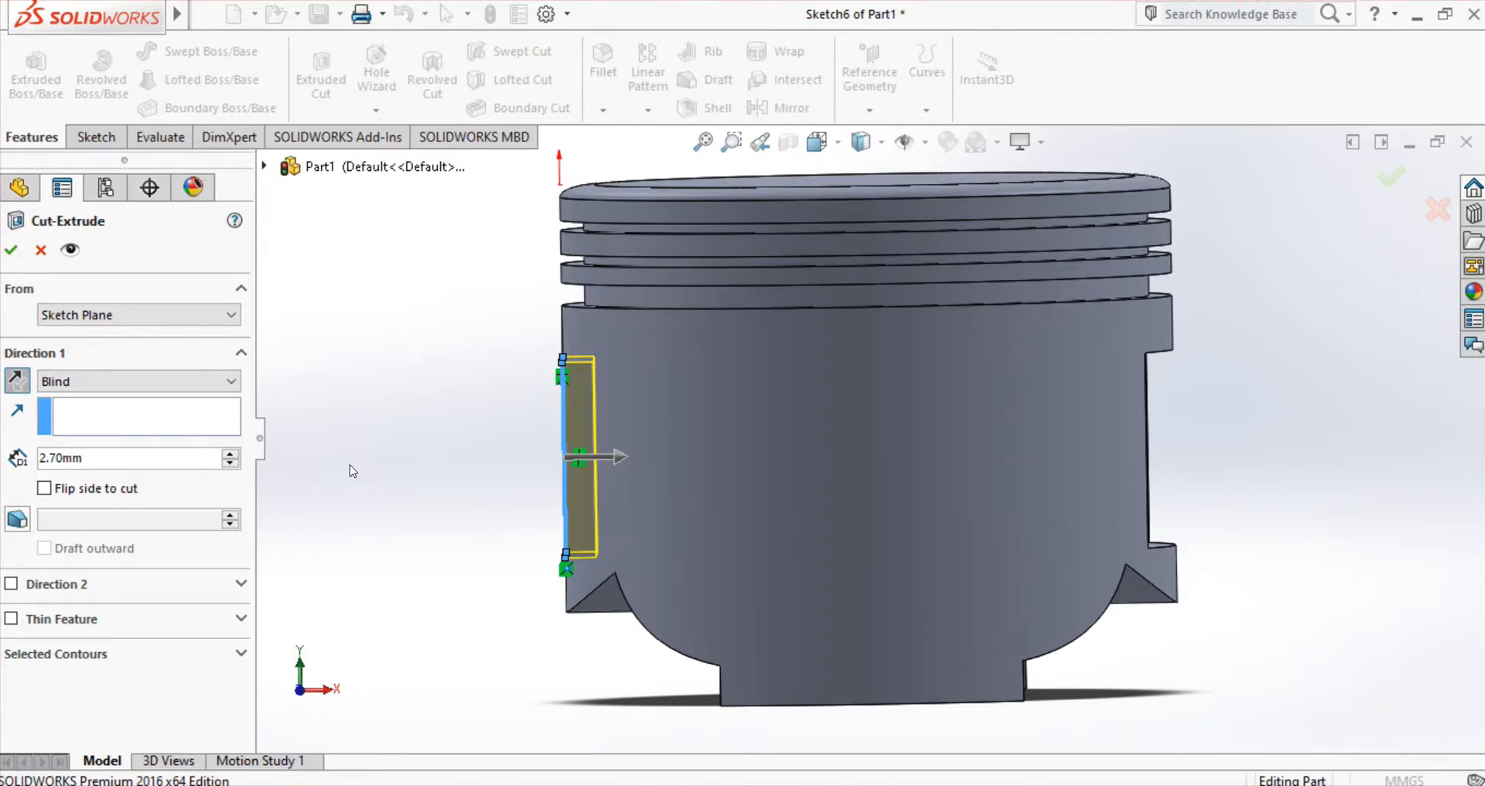
{"action": "key", "text": "Return"}
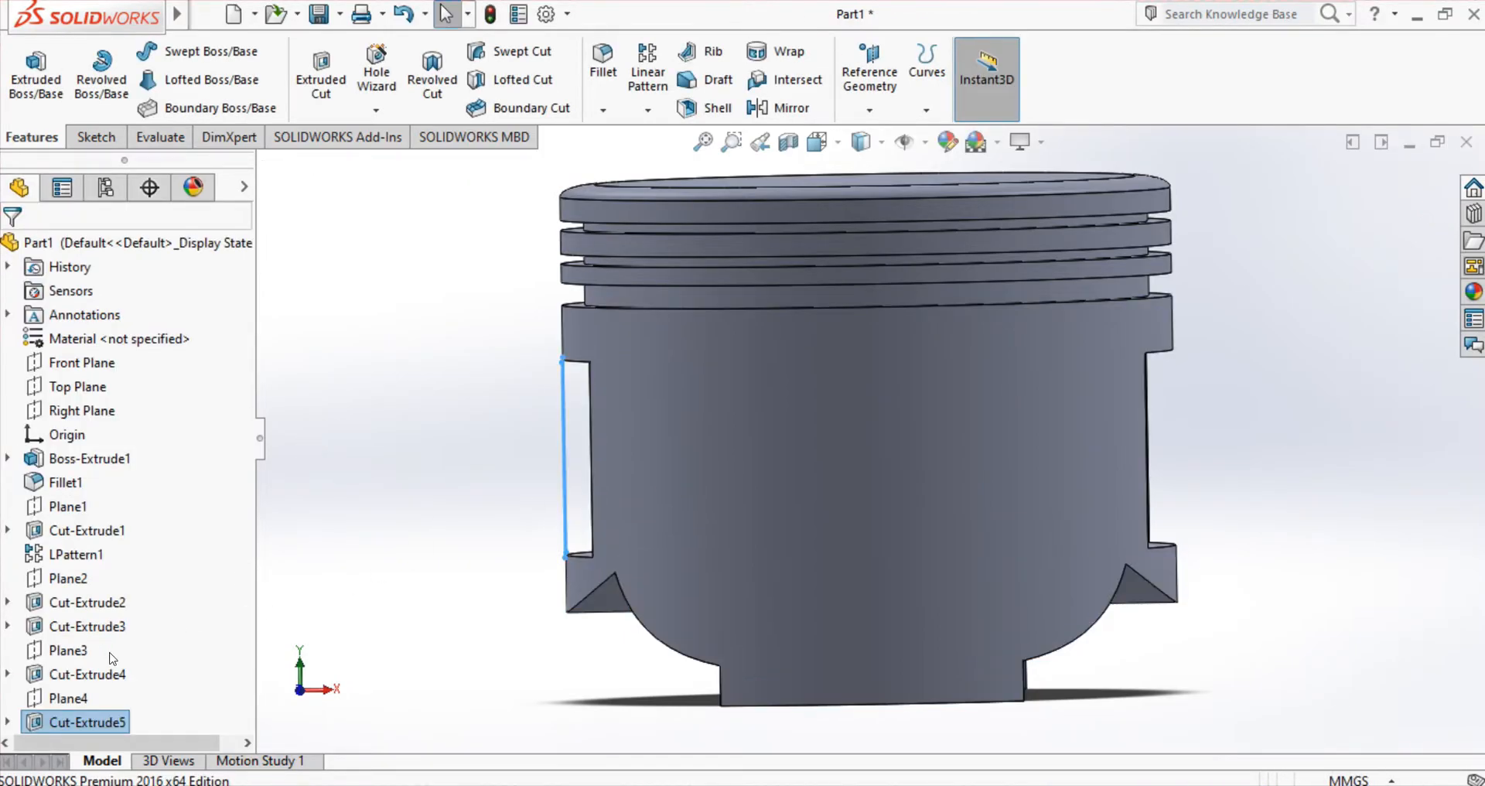
Step: Create a reference plane offset 45 mm from the Top Plane, flipped to lie at the piston's underside
{"action": "left_click", "coordinate": [77, 386]}
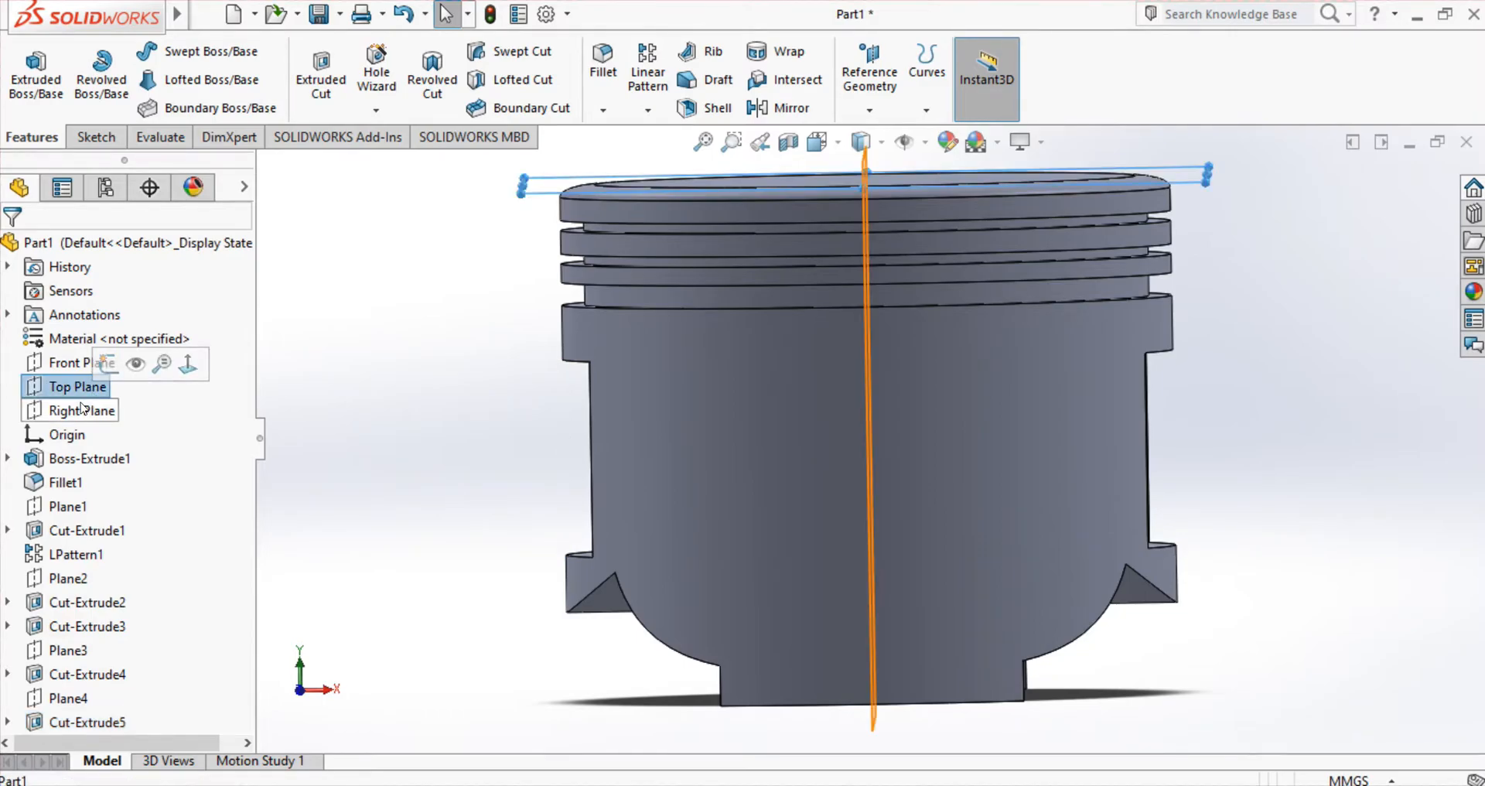
{"action": "left_click", "coordinate": [869, 108]}
{"action": "left_click", "coordinate": [889, 136]}
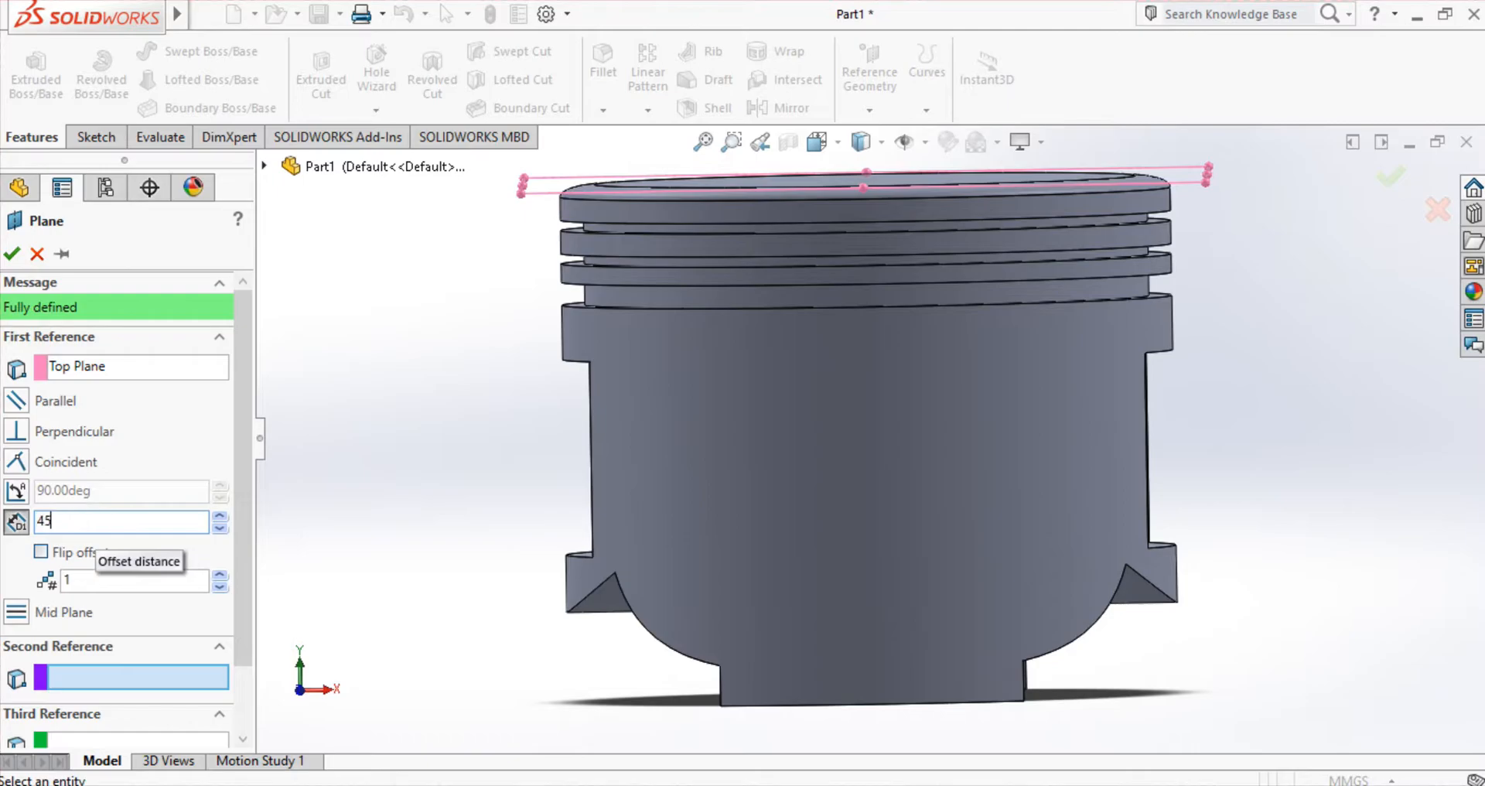
{"action": "left_click", "coordinate": [40, 553]}
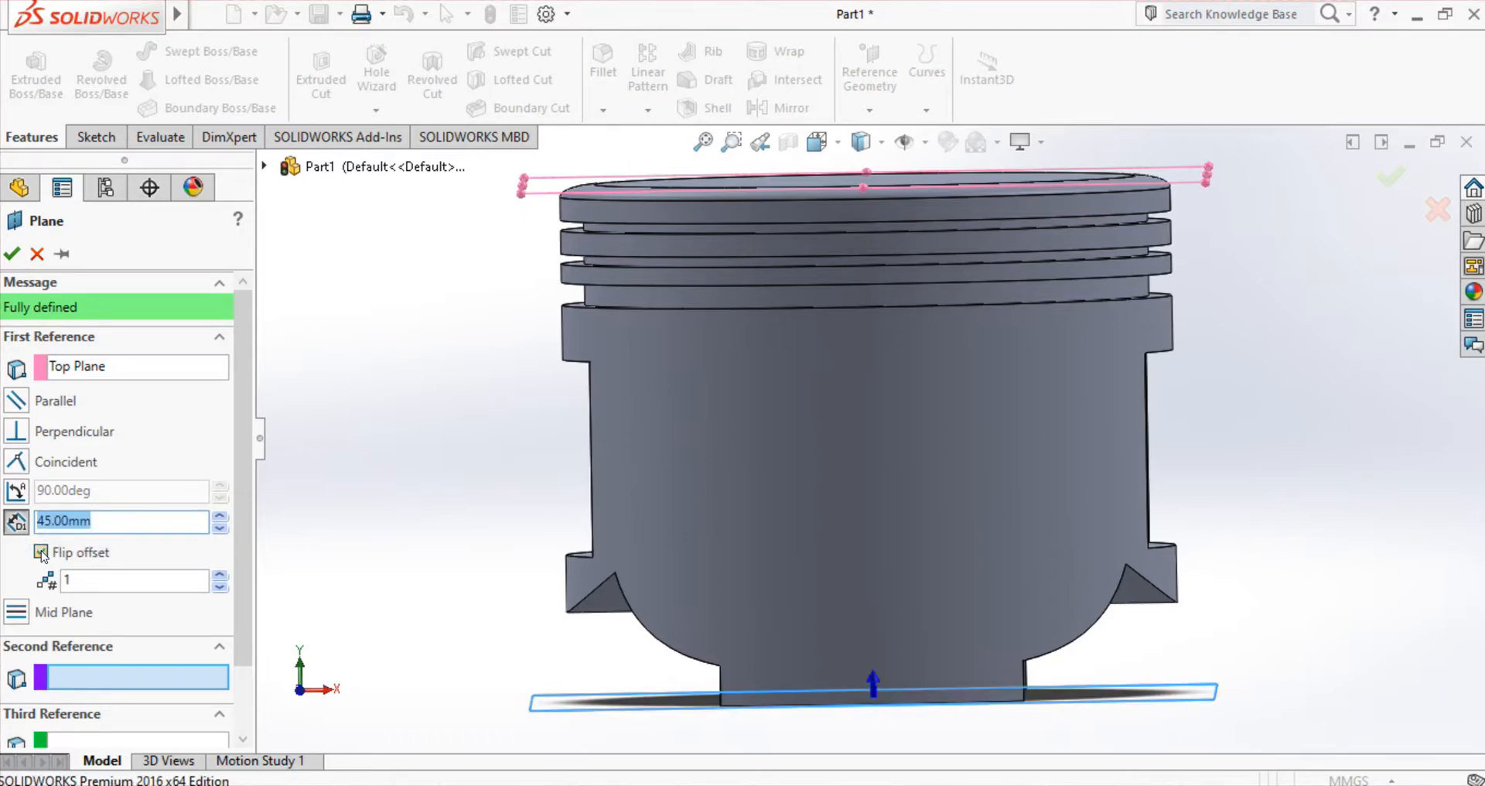
{"action": "key", "text": "Return"}
Step: Accept the underside plane and sketch a circle on it centred on the origin, about 42.6 mm in diameter
{"action": "left_click", "coordinate": [36, 728]}
{"action": "left_click", "coordinate": [75, 696]}
{"action": "left_click", "coordinate": [43, 722]}
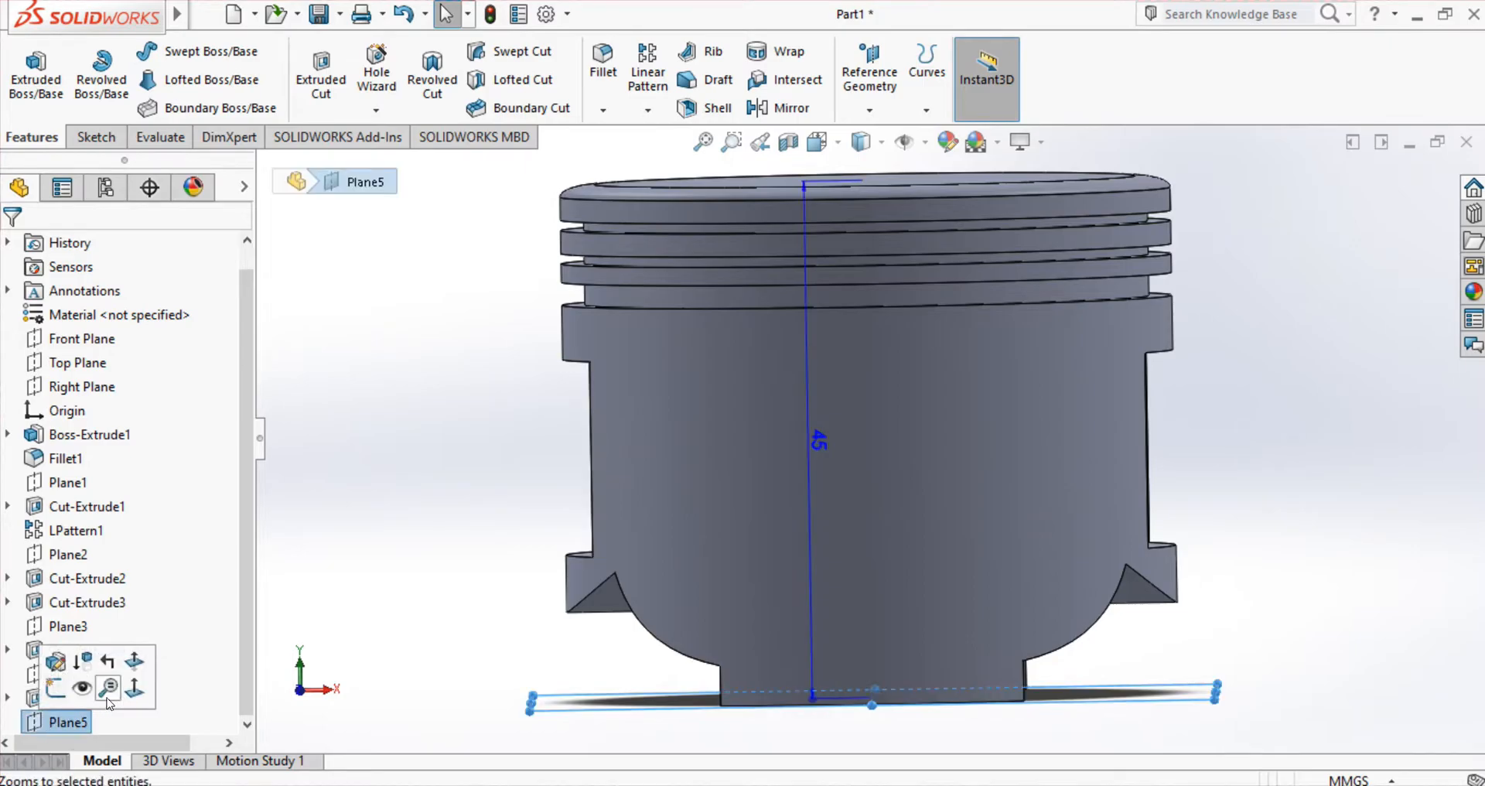
{"action": "left_click", "coordinate": [105, 673]}
{"action": "left_click", "coordinate": [47, 722]}
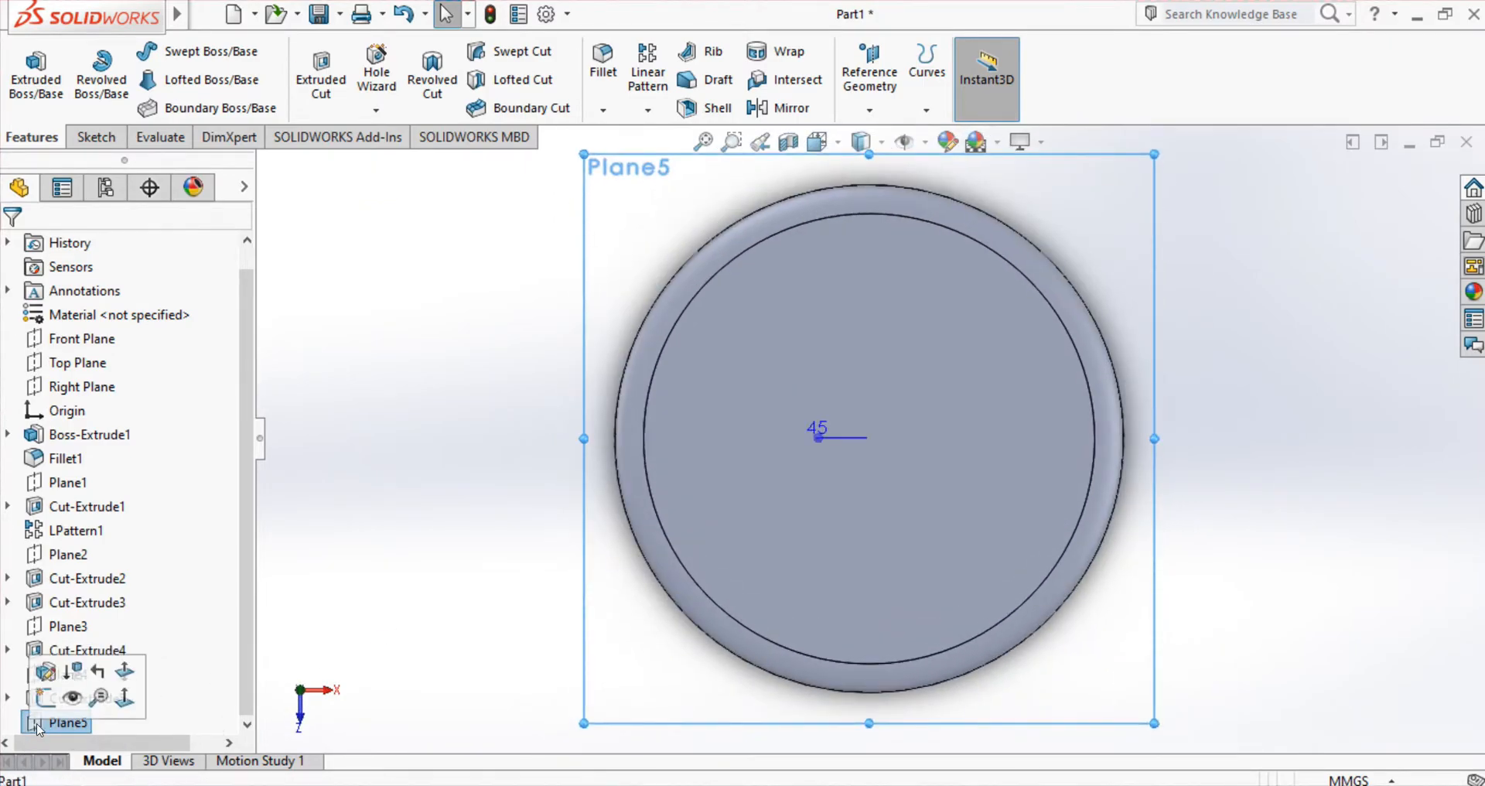
{"action": "left_click", "coordinate": [105, 673]}
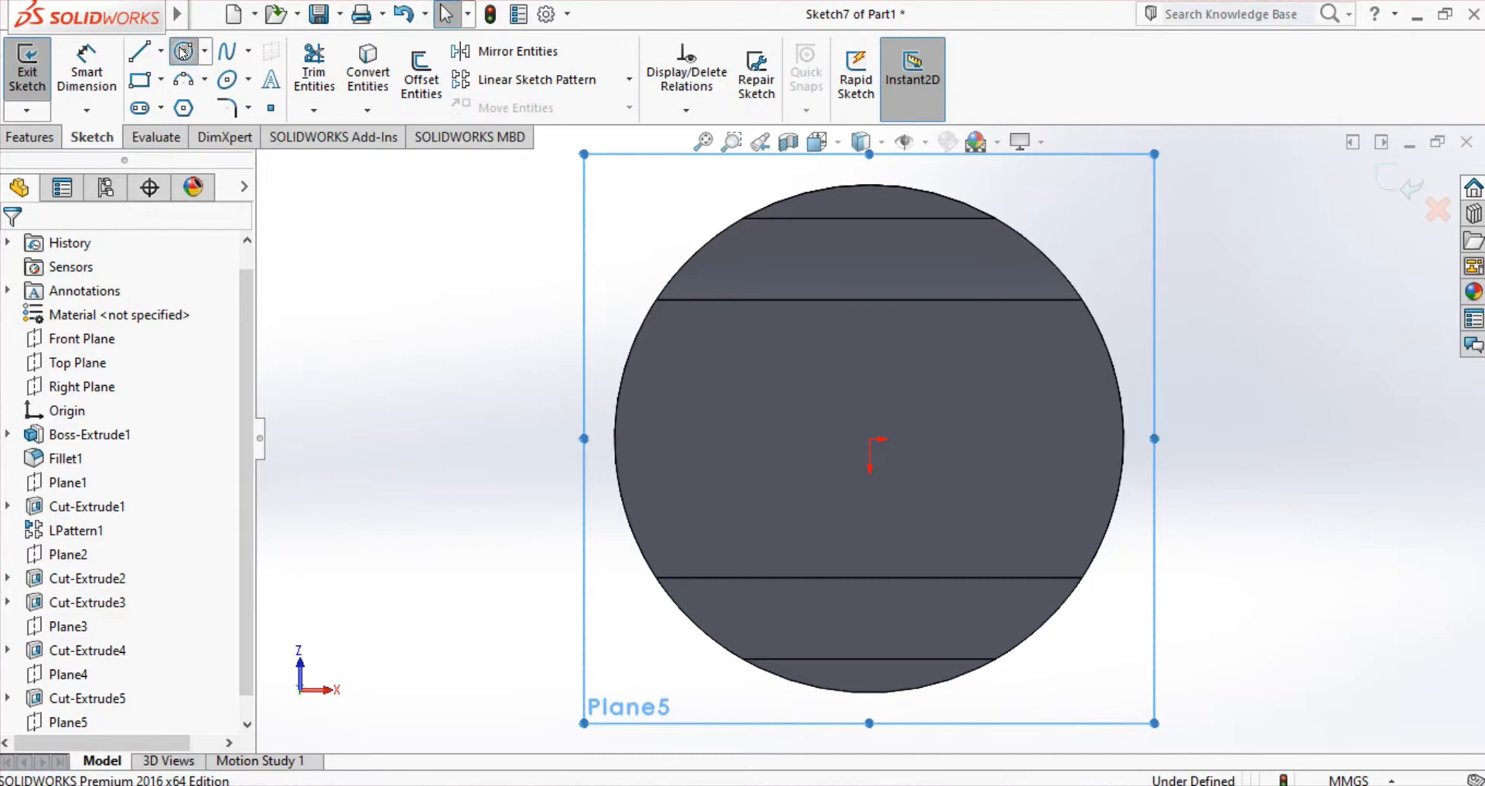
{"action": "left_click", "coordinate": [183, 52]}
{"action": "left_click", "coordinate": [870, 438]}
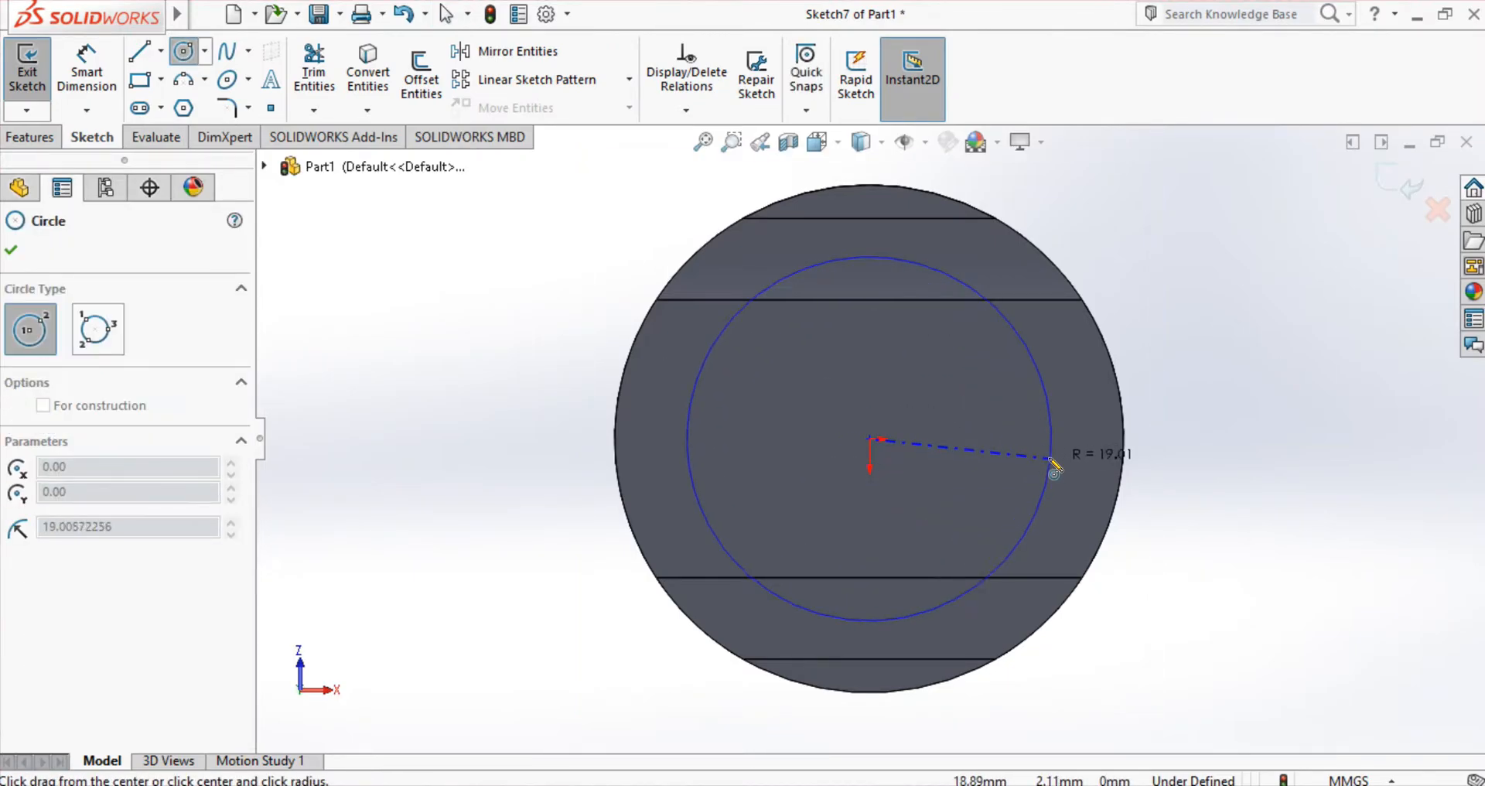
{"action": "left_click", "coordinate": [1072, 469]}
Step: Set the circle's diameter to 48 mm
{"action": "left_click", "coordinate": [89, 76]}
{"action": "left_click", "coordinate": [1075, 403]}
{"action": "left_click", "coordinate": [1275, 390]}
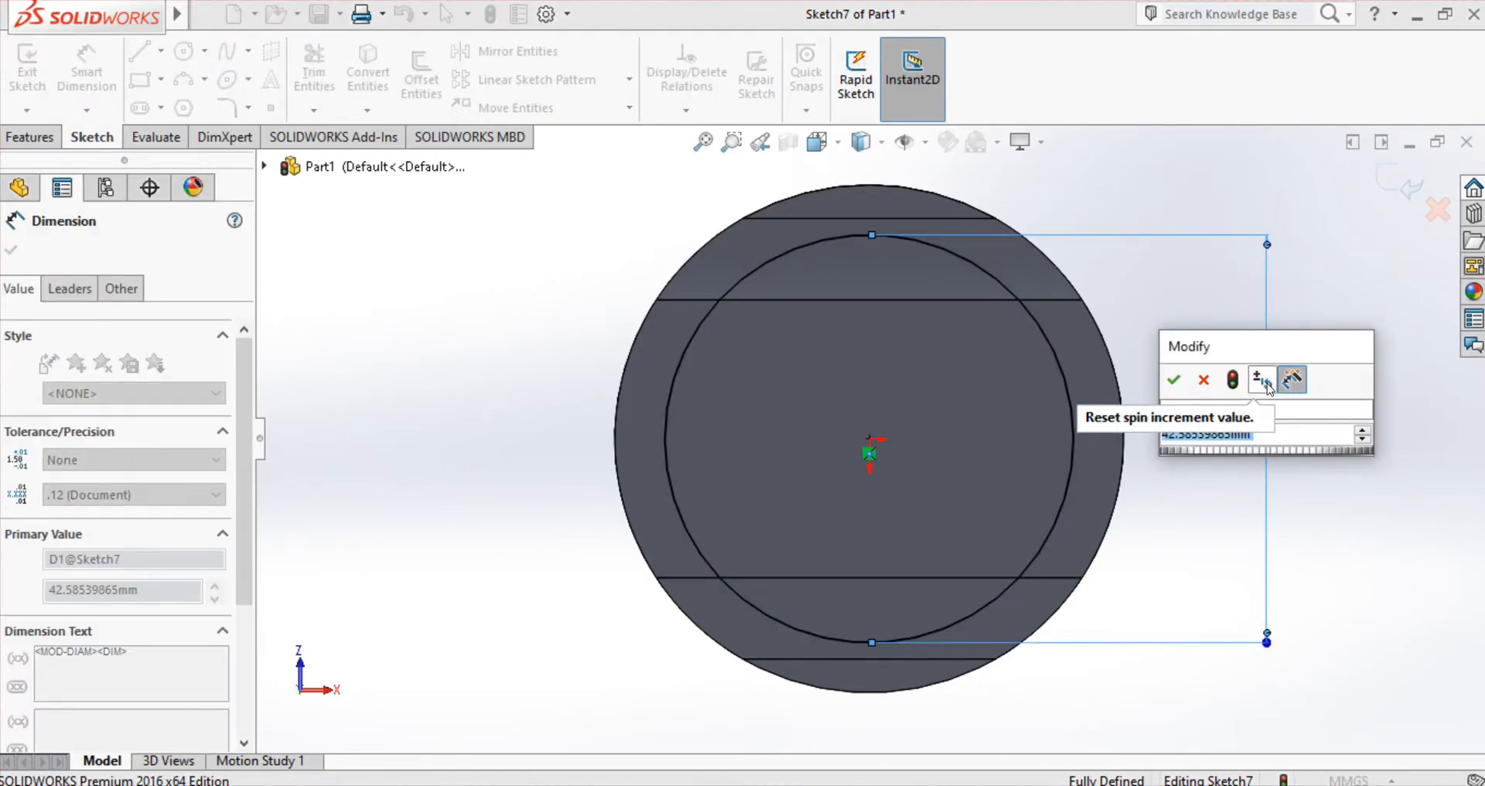
{"action": "type", "text": "48"}
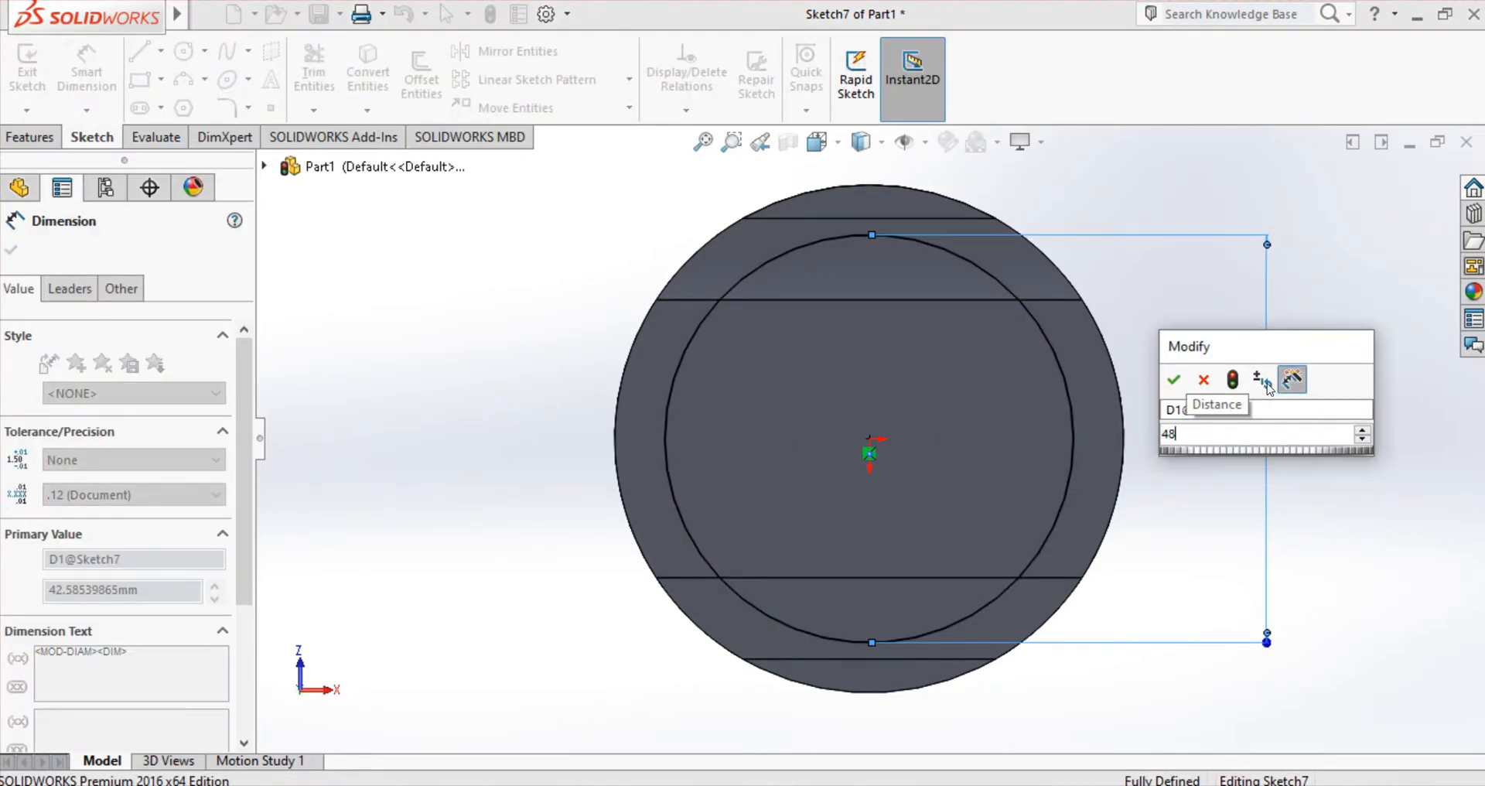
{"action": "key", "text": "Return"}
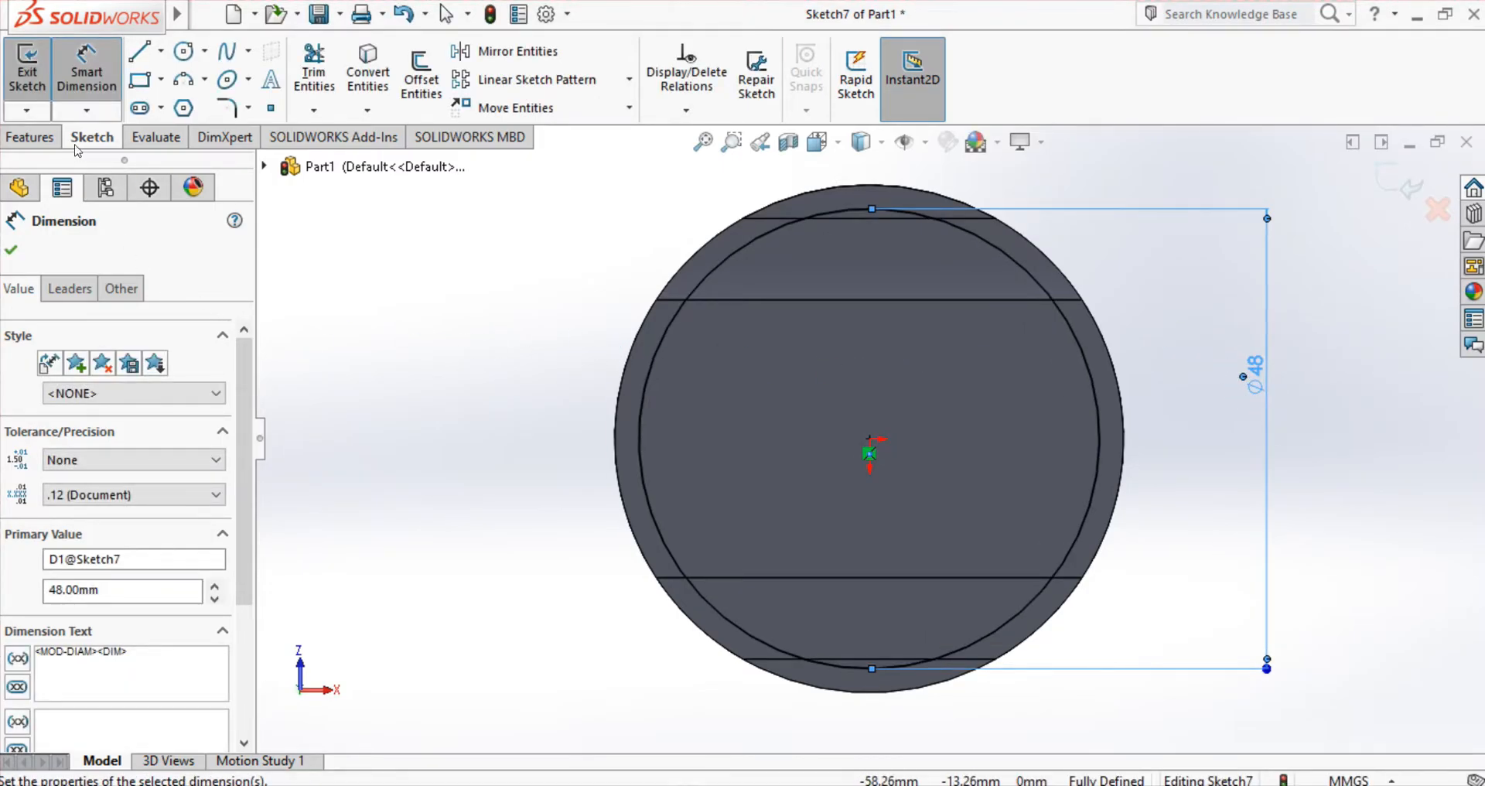
Step: Cut-extrude the circle 12 mm blind, with the direction reversed into the piston
{"action": "left_click", "coordinate": [30, 137]}
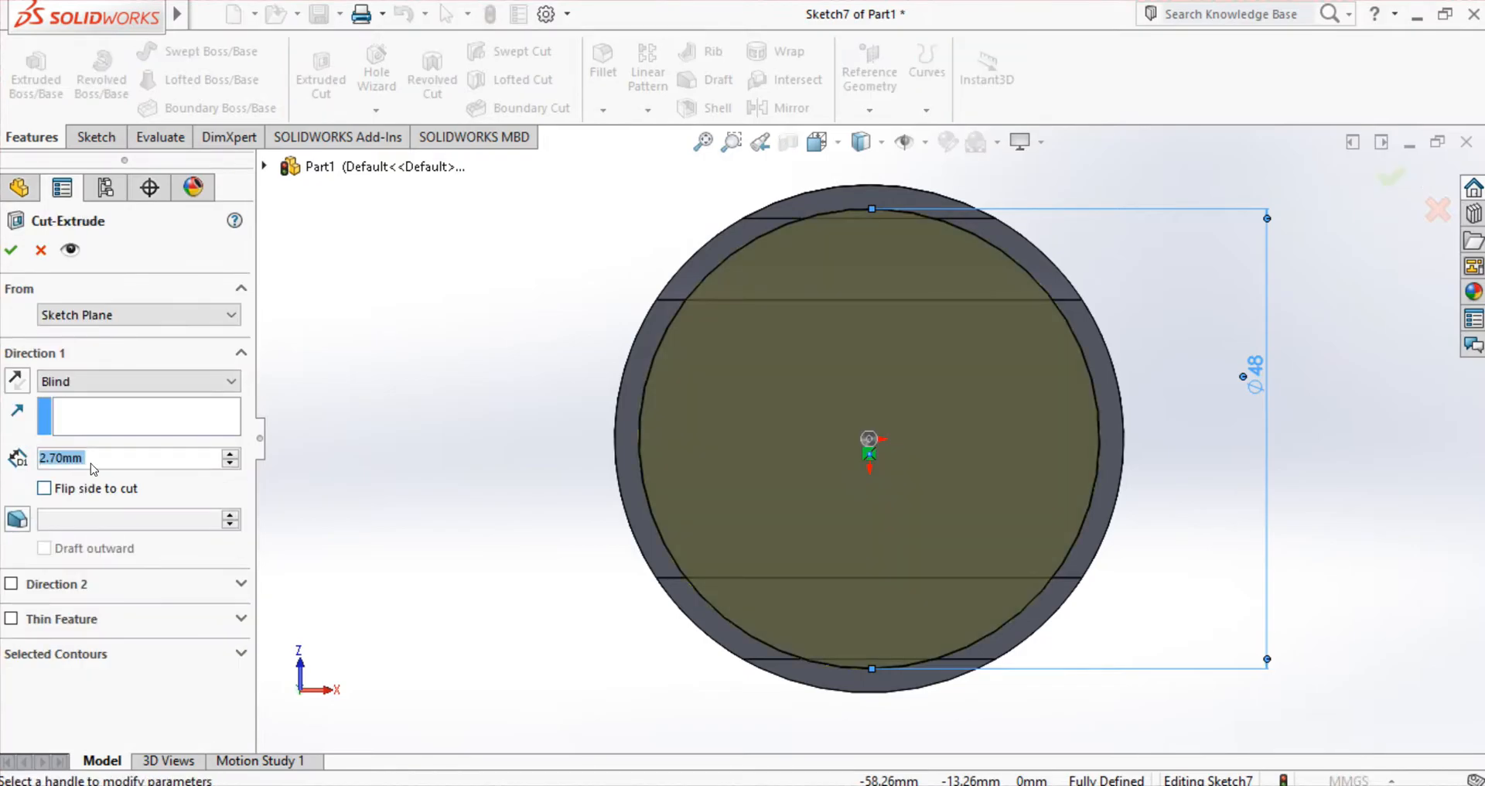
{"action": "type", "text": "12"}
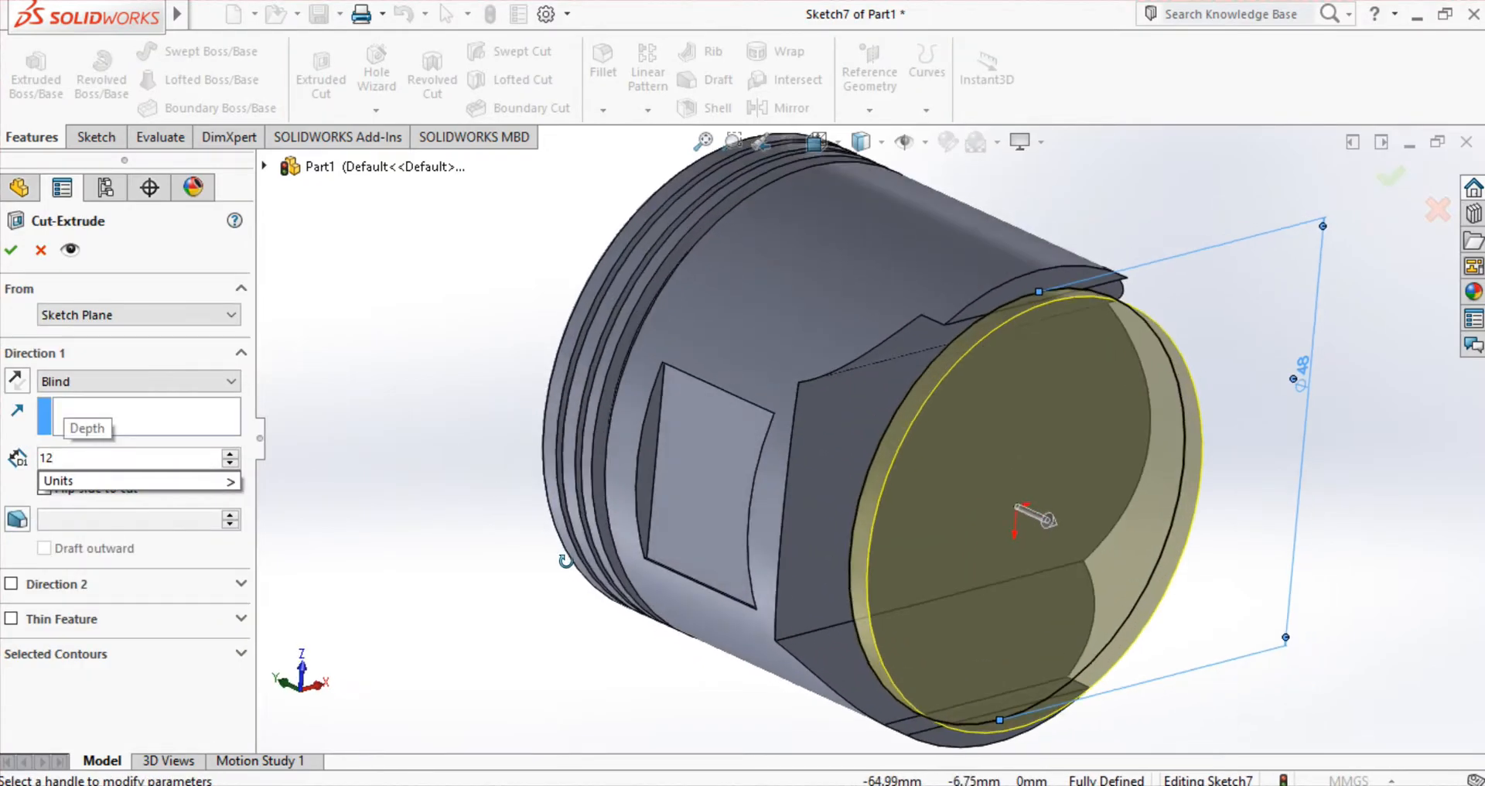
{"action": "left_click", "coordinate": [18, 379]}
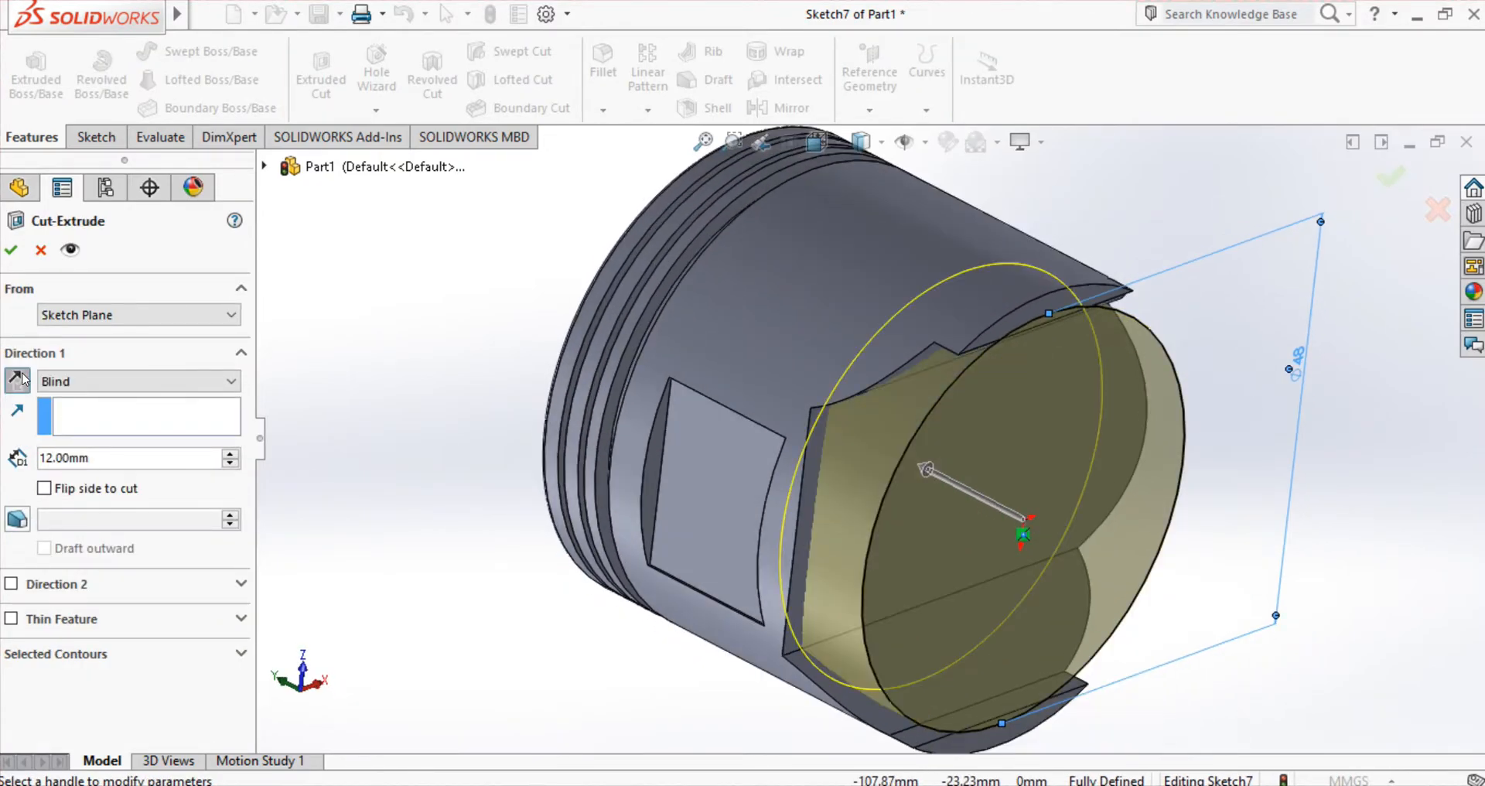
{"action": "key", "text": "Return"}
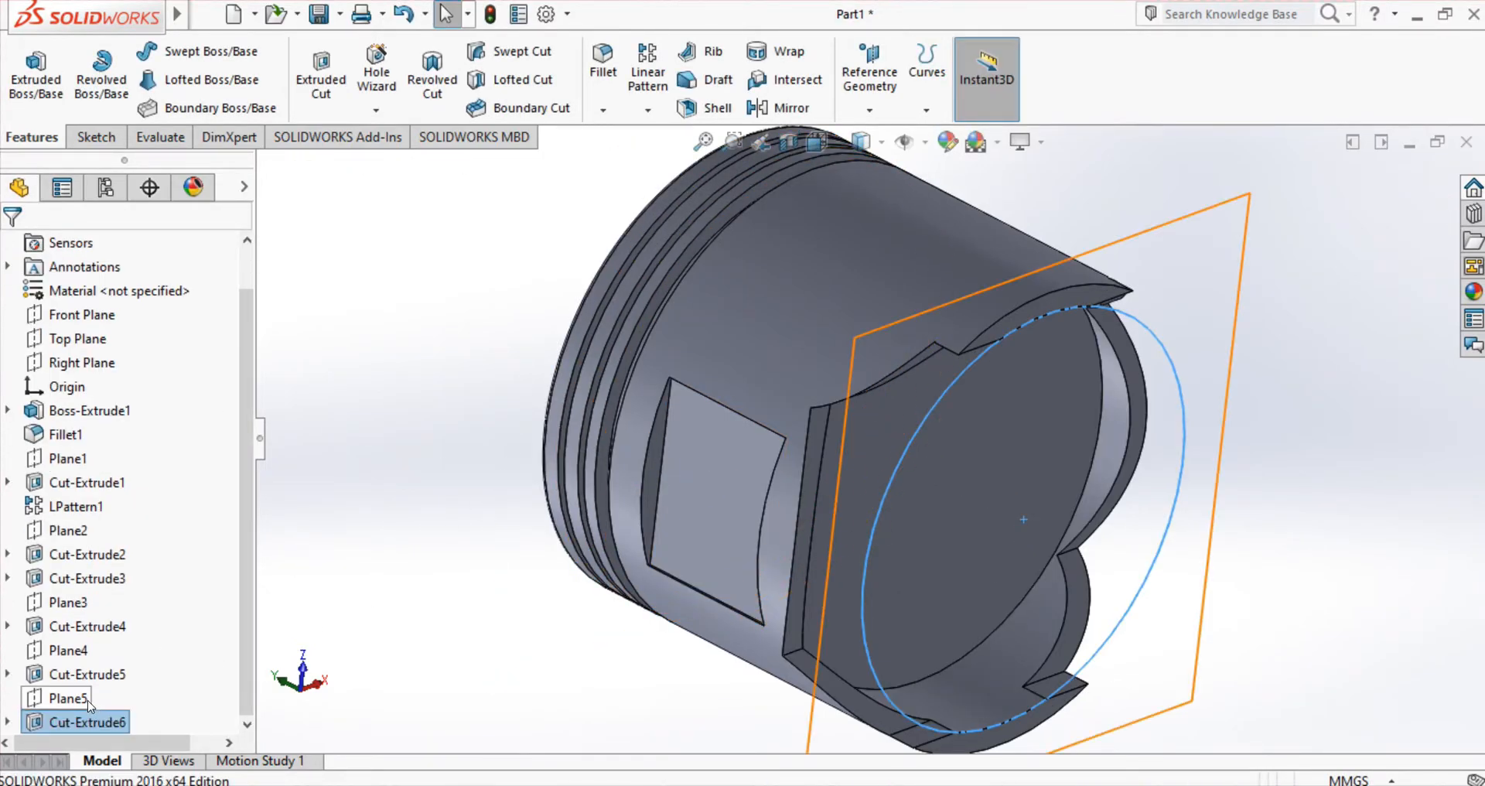
Step: Start another sketch on the underside plane and draw an origin-centred circle matching the edge of the circular recess
{"action": "left_click", "coordinate": [68, 698]}
{"action": "left_click", "coordinate": [177, 679]}
{"action": "left_click", "coordinate": [92, 698]}
{"action": "left_click", "coordinate": [178, 664]}
{"action": "left_click", "coordinate": [84, 698]}
{"action": "left_click", "coordinate": [184, 660]}
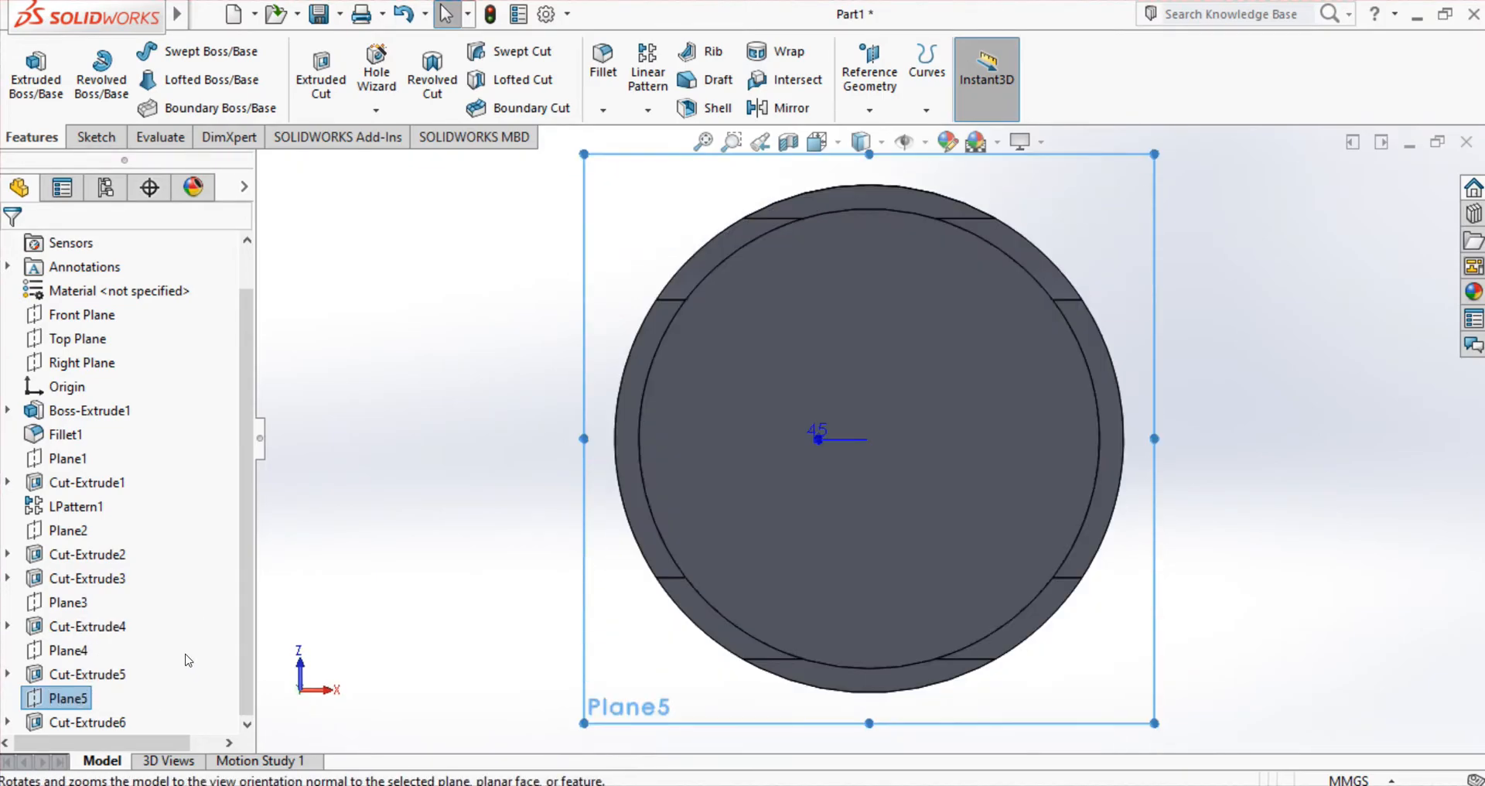
{"action": "left_click", "coordinate": [96, 137]}
{"action": "left_click", "coordinate": [183, 51]}
{"action": "left_click", "coordinate": [859, 438]}
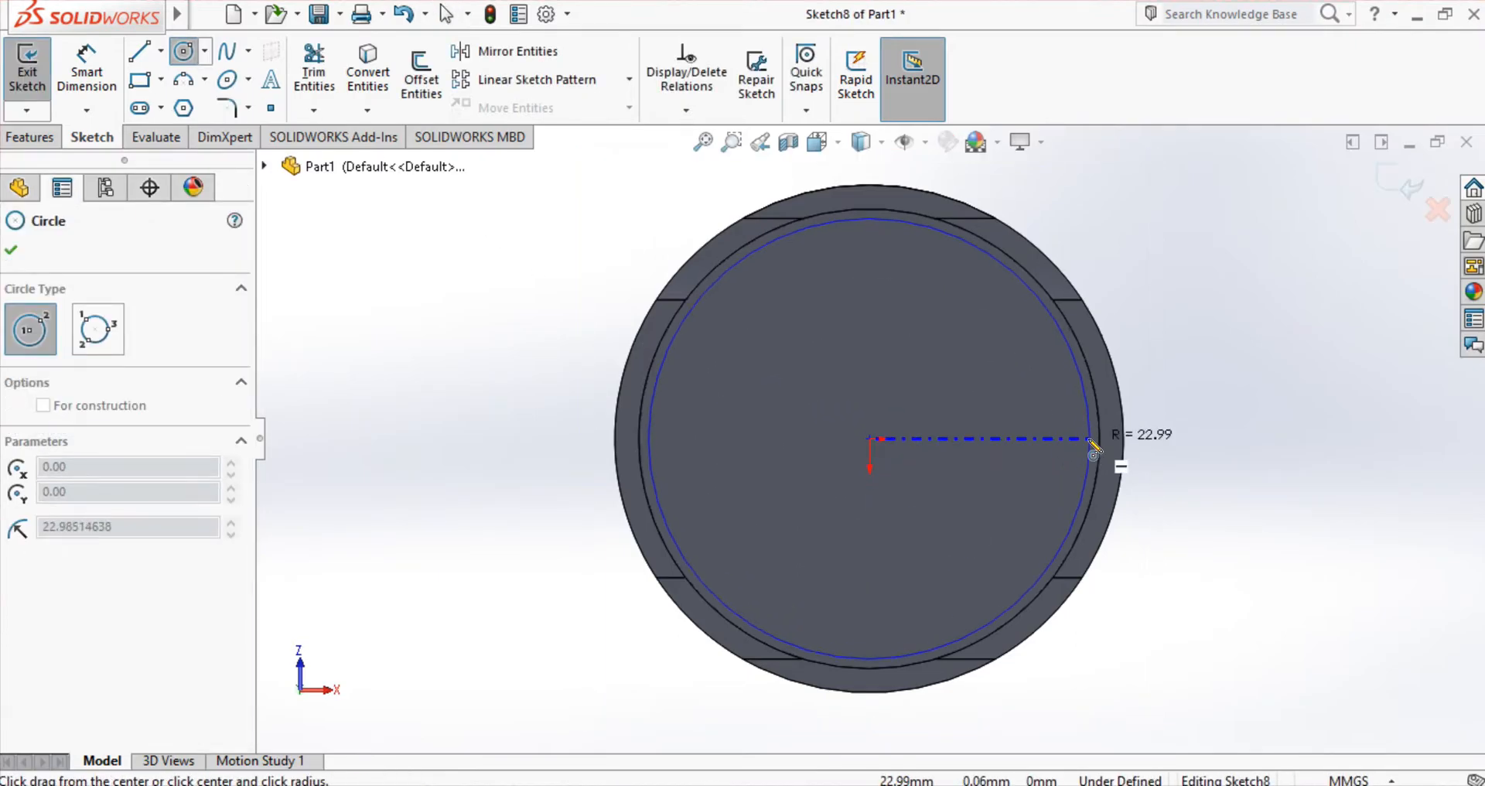
{"action": "left_click", "coordinate": [1080, 333]}
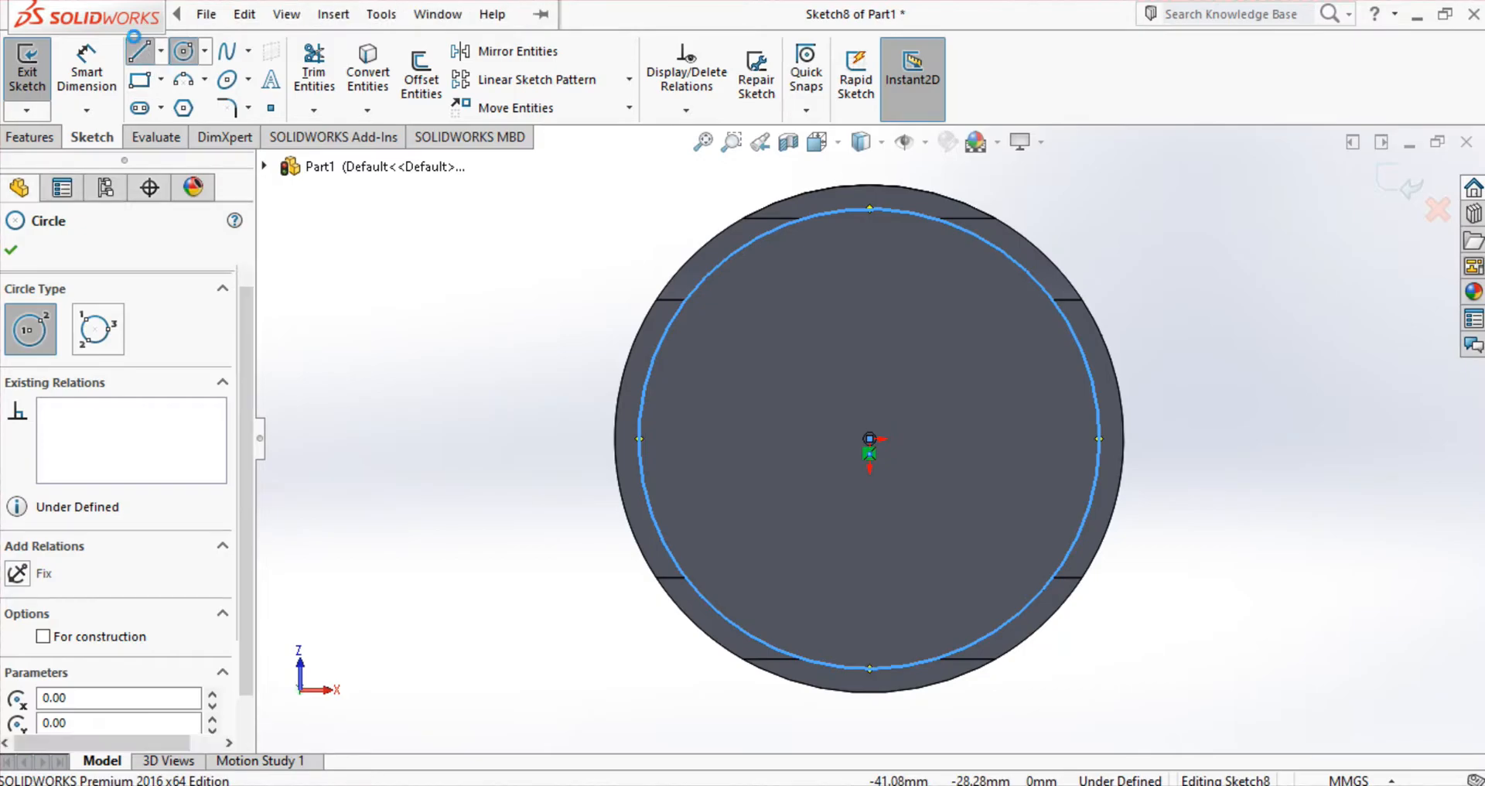
Step: Draw a vertical line across the circle's full diameter through the origin
{"action": "left_click", "coordinate": [139, 51]}
{"action": "left_click_drag", "start_coordinate": [870, 209], "coordinate": [870, 668]}
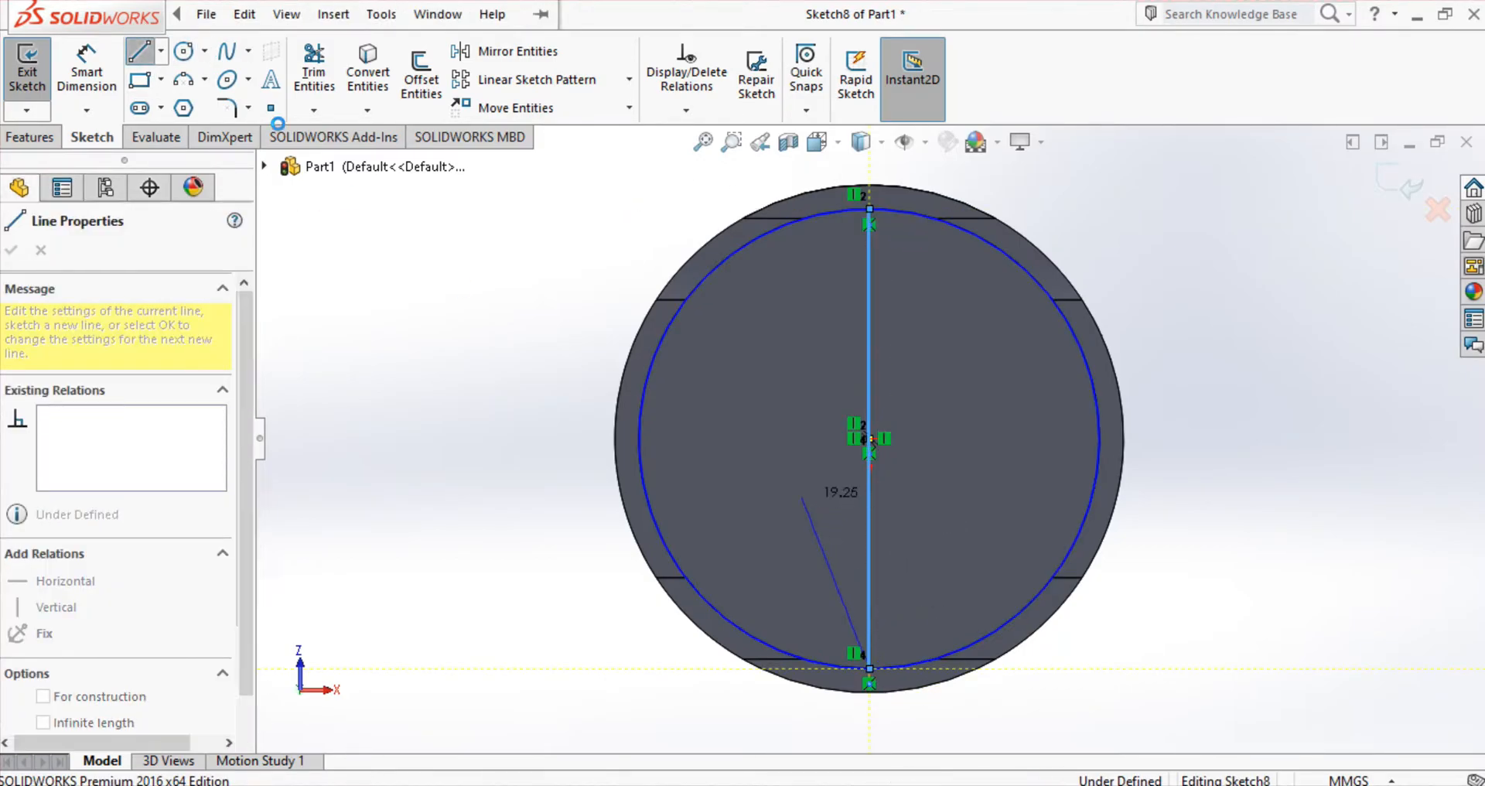
{"action": "key", "text": "Escape"}
Step: Draw a horizontal line about 8.8 mm long leftwards from the origin and a vertical line about 7.1 mm up from its end
{"action": "left_click", "coordinate": [140, 51]}
{"action": "left_click", "coordinate": [869, 441]}
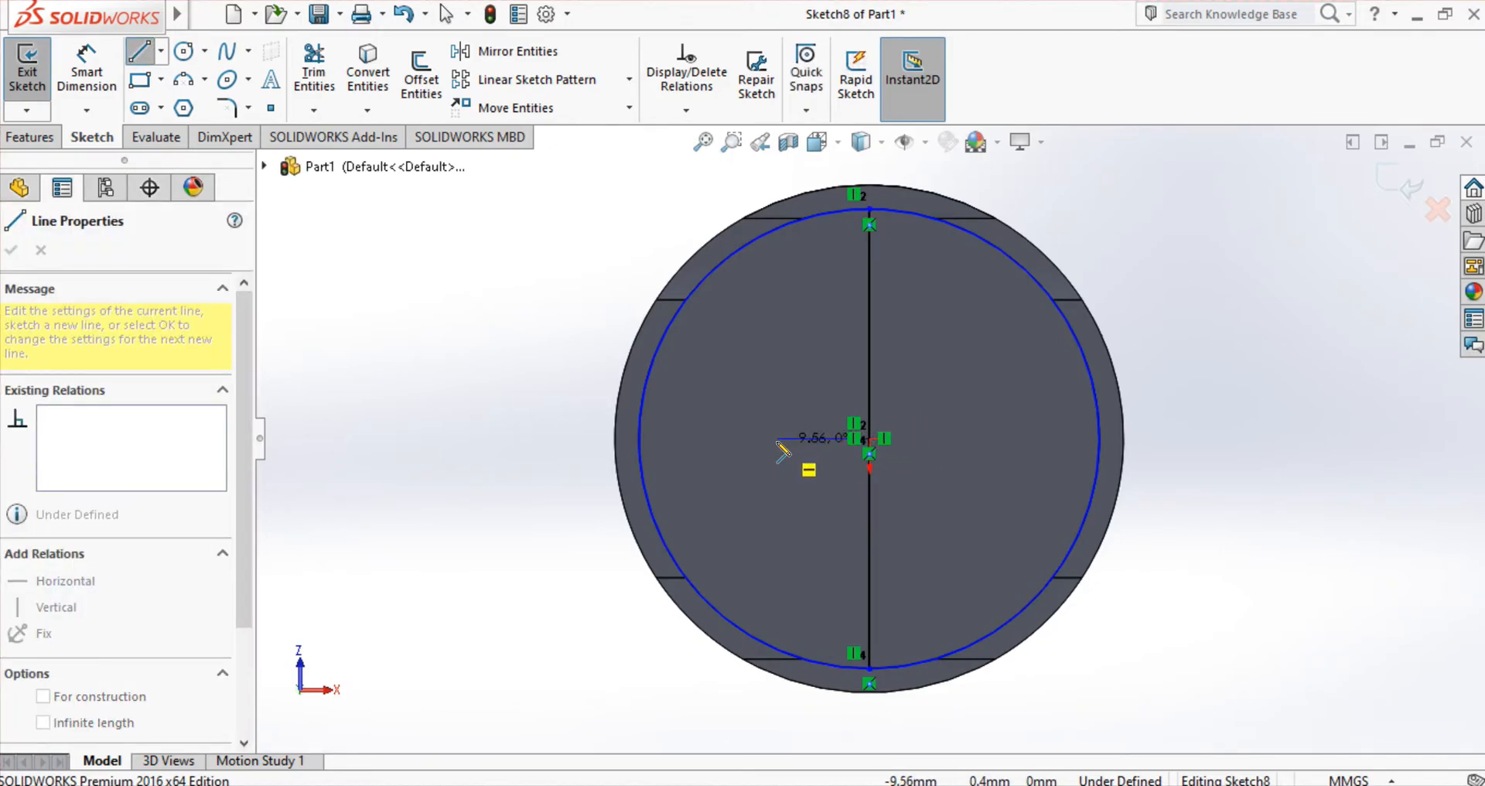
{"action": "left_click", "coordinate": [785, 439]}
{"action": "left_click", "coordinate": [786, 369]}
{"action": "key", "text": "Escape"}
Step: Dimension the short vertical line and the short horizontal line to 11 mm each
{"action": "left_click", "coordinate": [86, 69]}
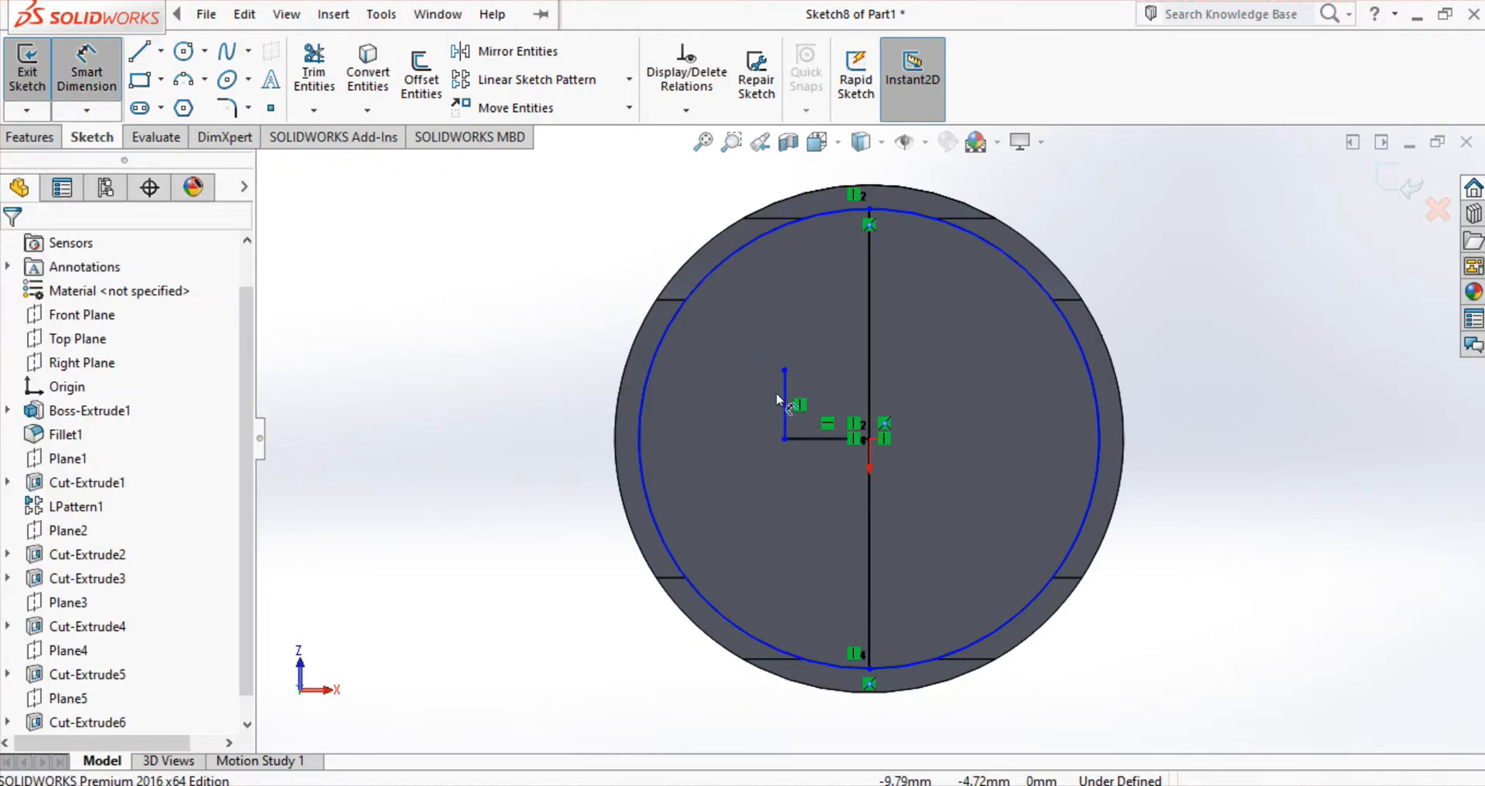
{"action": "left_click", "coordinate": [739, 407]}
{"action": "type", "text": "11"}
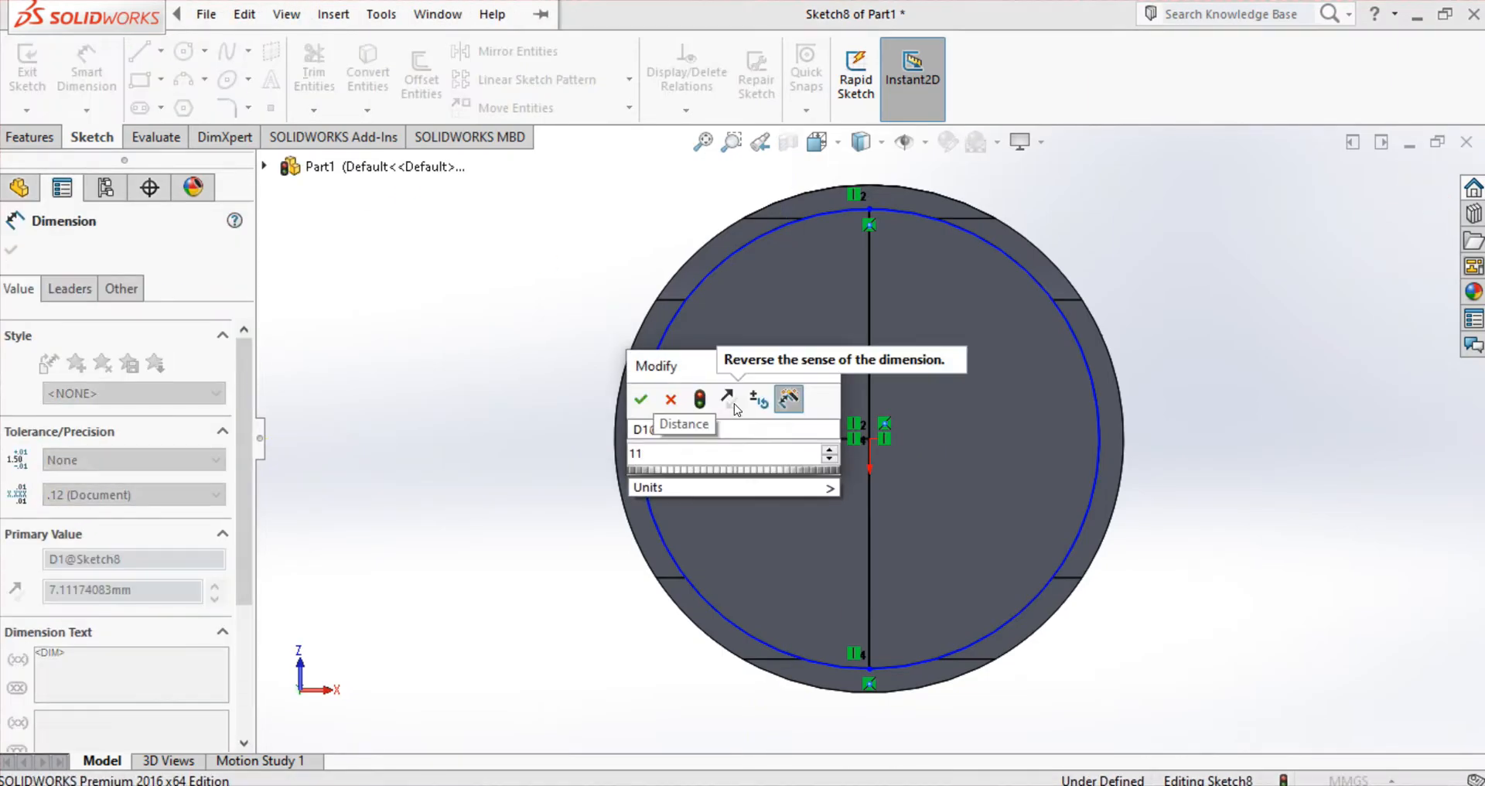
{"action": "key", "text": "Return"}
{"action": "left_click", "coordinate": [811, 436]}
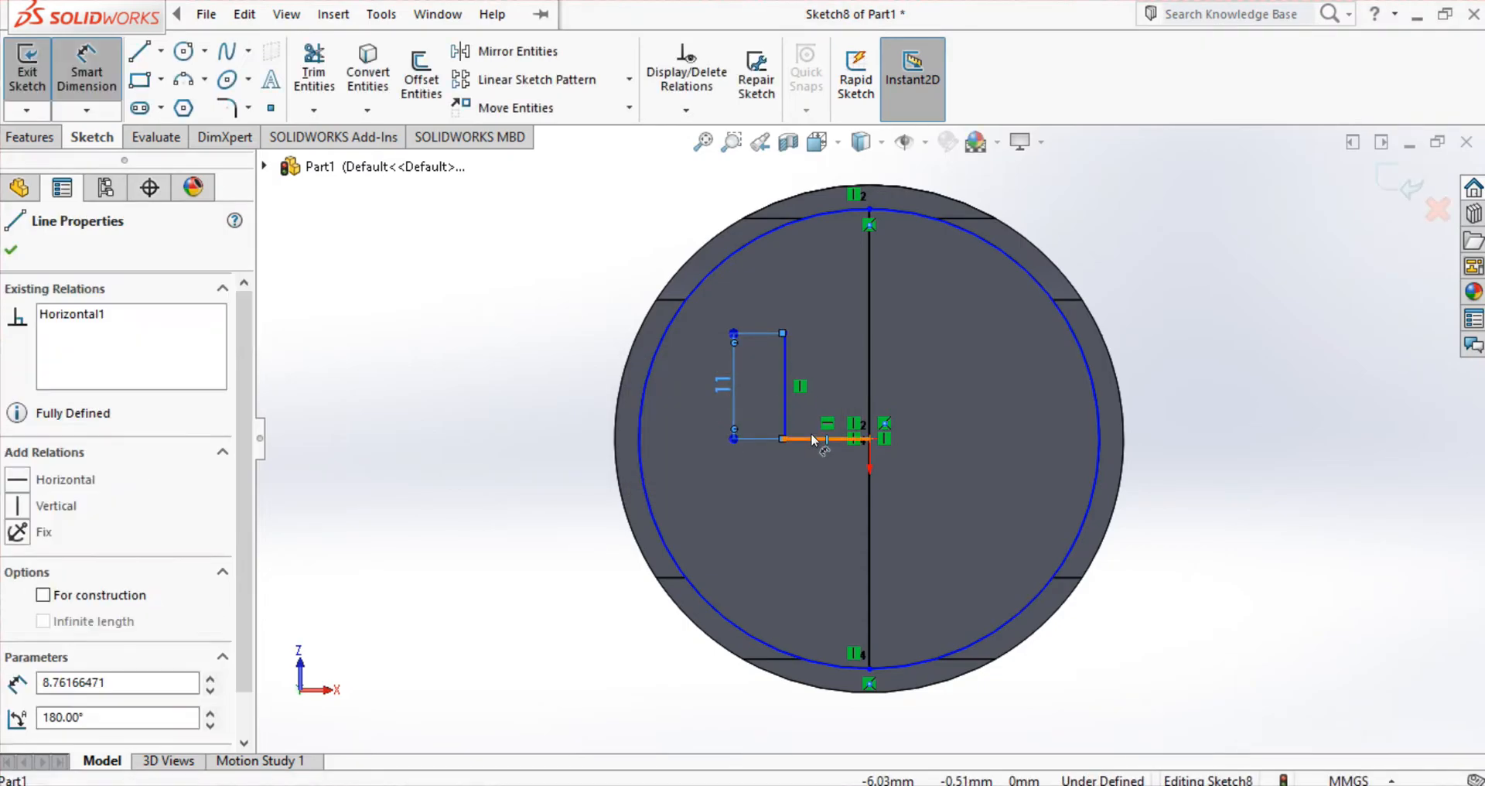
{"action": "left_click", "coordinate": [813, 480]}
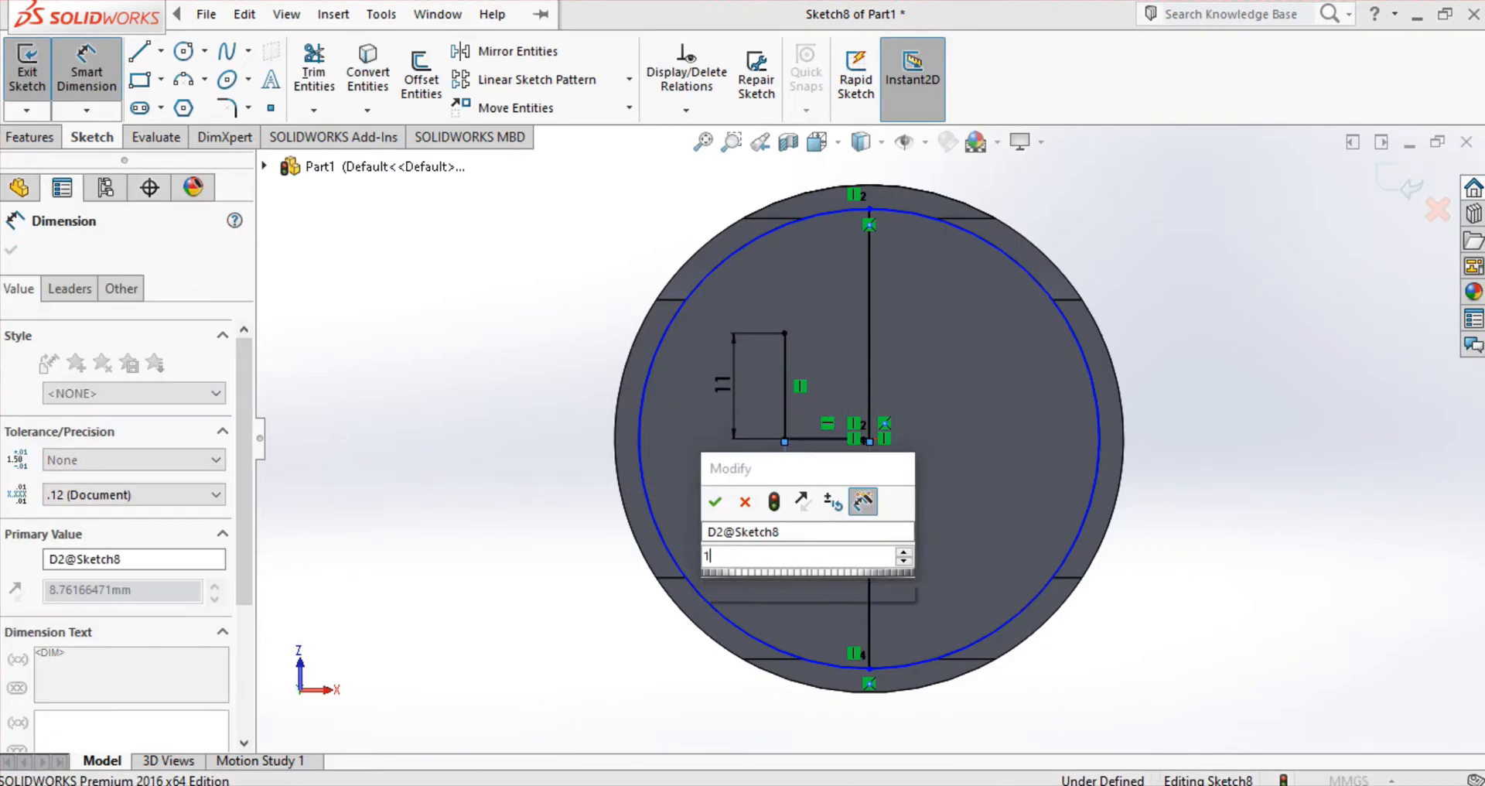
{"action": "type", "text": "11"}
{"action": "key", "text": "Return"}
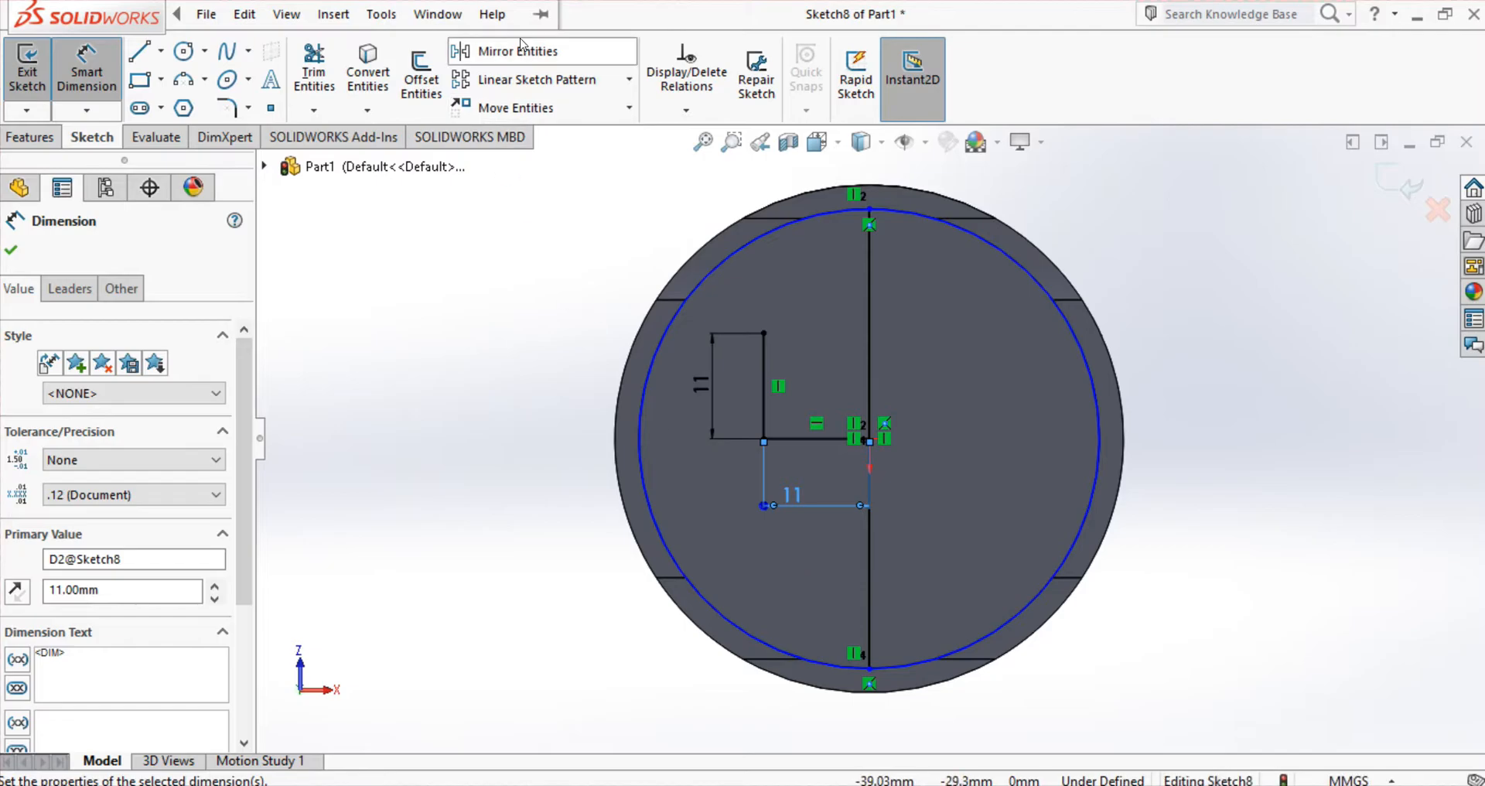
{"action": "key", "text": "Escape"}
Step: Draw a horizontal line from the upper end of the 11 mm vertical line out to the circle
{"action": "left_click", "coordinate": [139, 51]}
{"action": "left_click", "coordinate": [763, 333]}
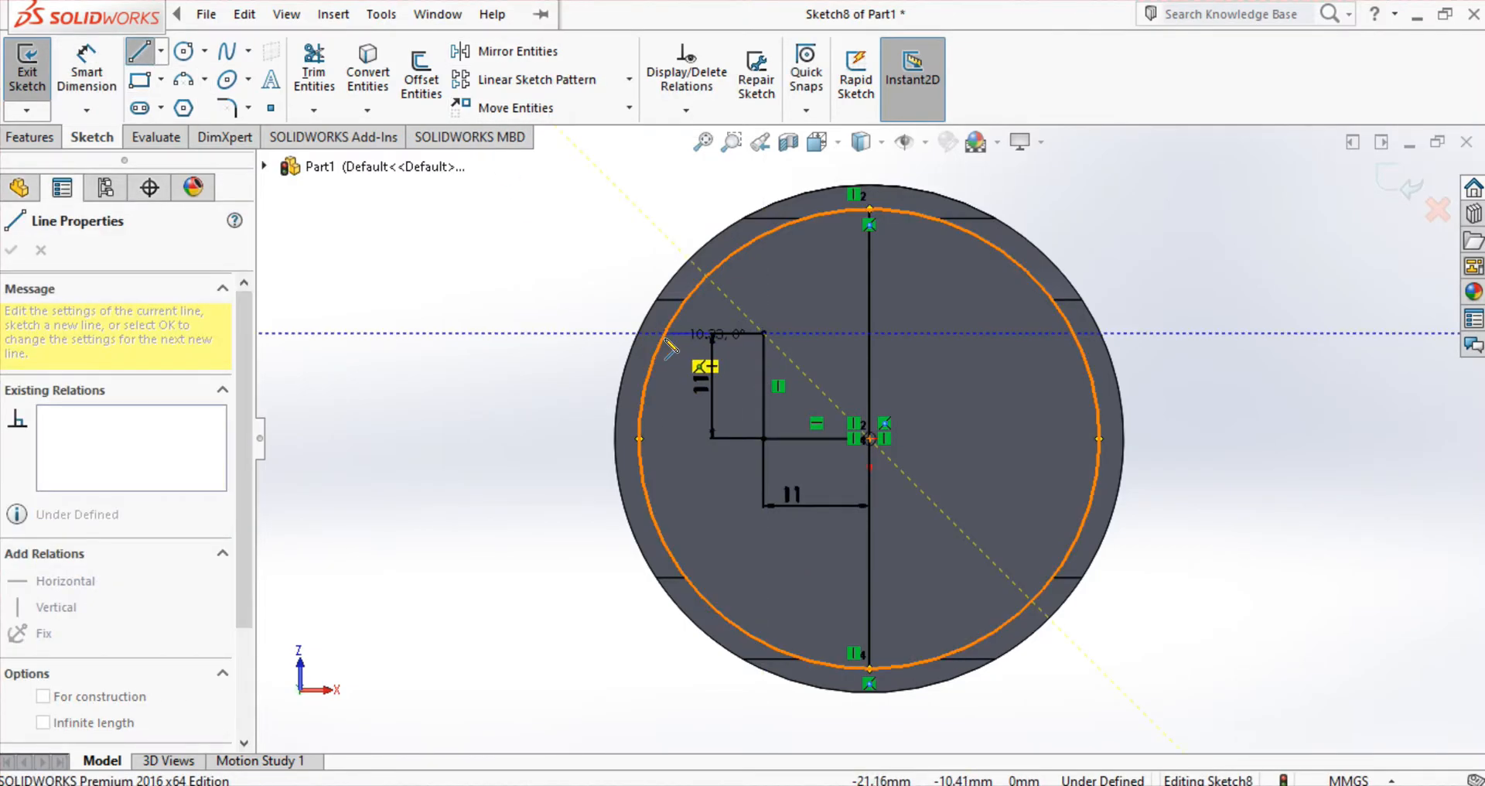
{"action": "left_click", "coordinate": [665, 334]}
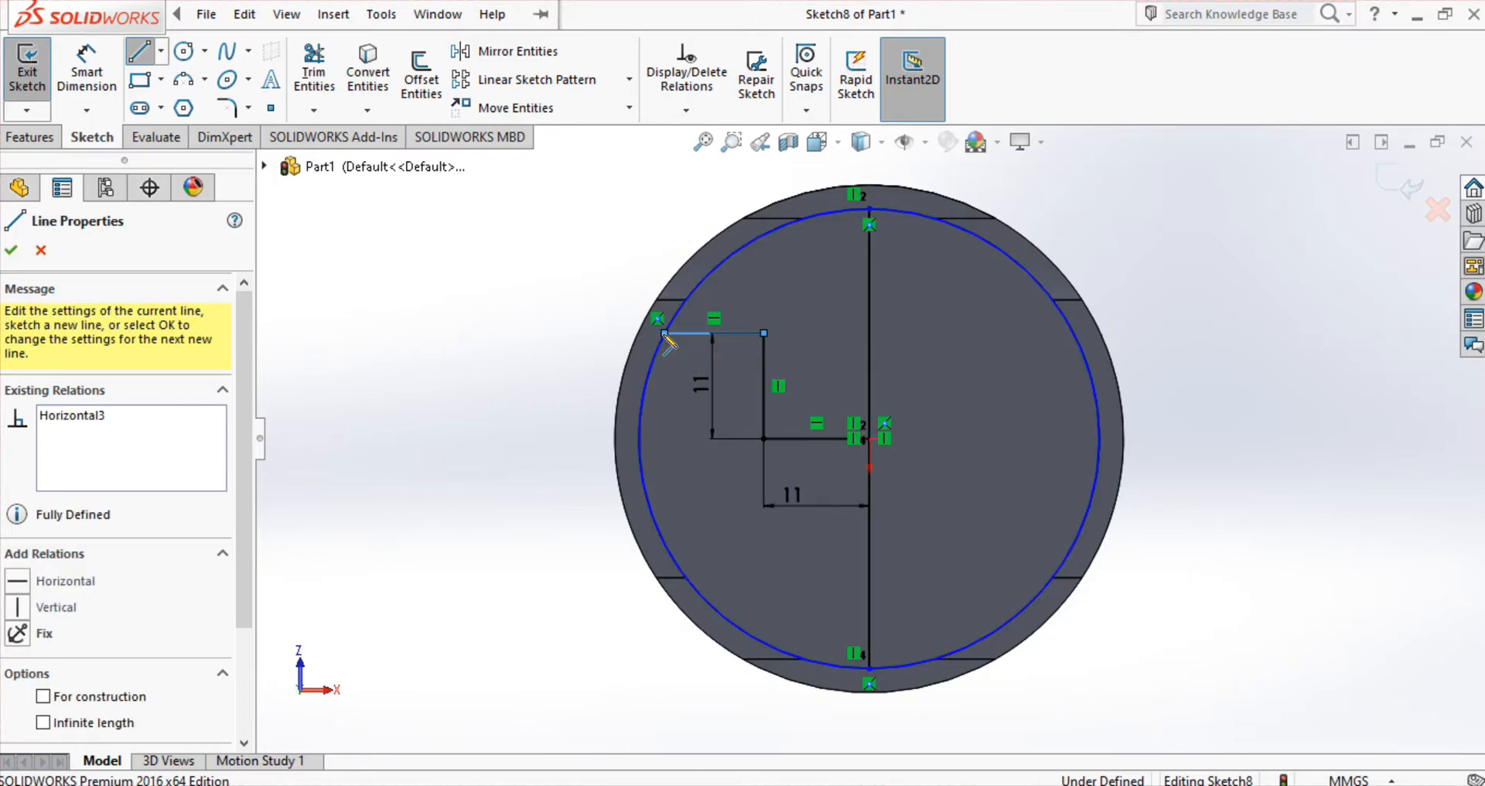
{"action": "key", "text": "Escape"}
Step: Mirror the upper horizontal line and the 11 mm vertical line about the short horizontal line through the origin
{"action": "left_click", "coordinate": [542, 52]}
{"action": "left_click", "coordinate": [716, 333]}
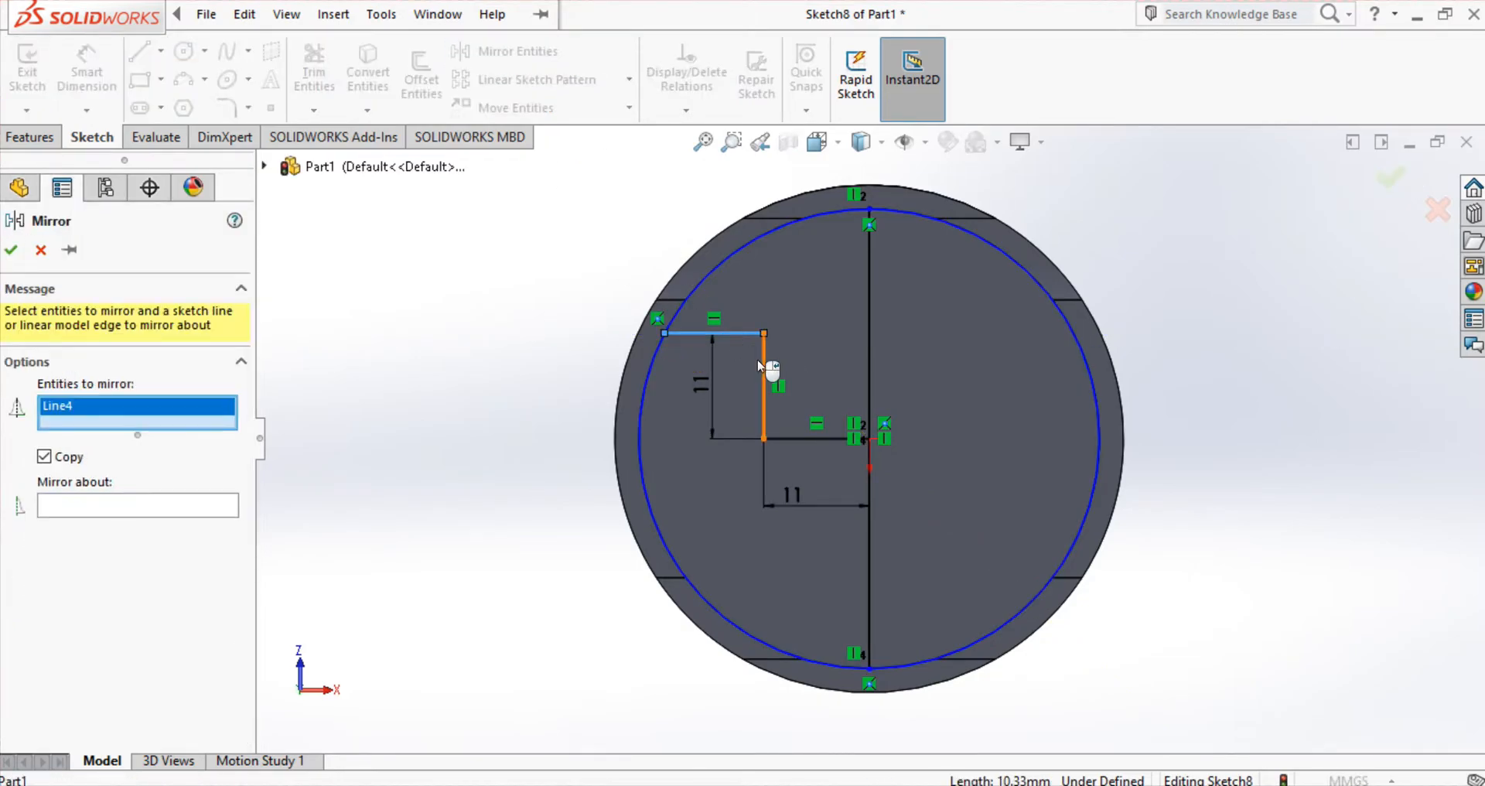
{"action": "left_click", "coordinate": [765, 373]}
{"action": "right_click", "coordinate": [802, 444]}
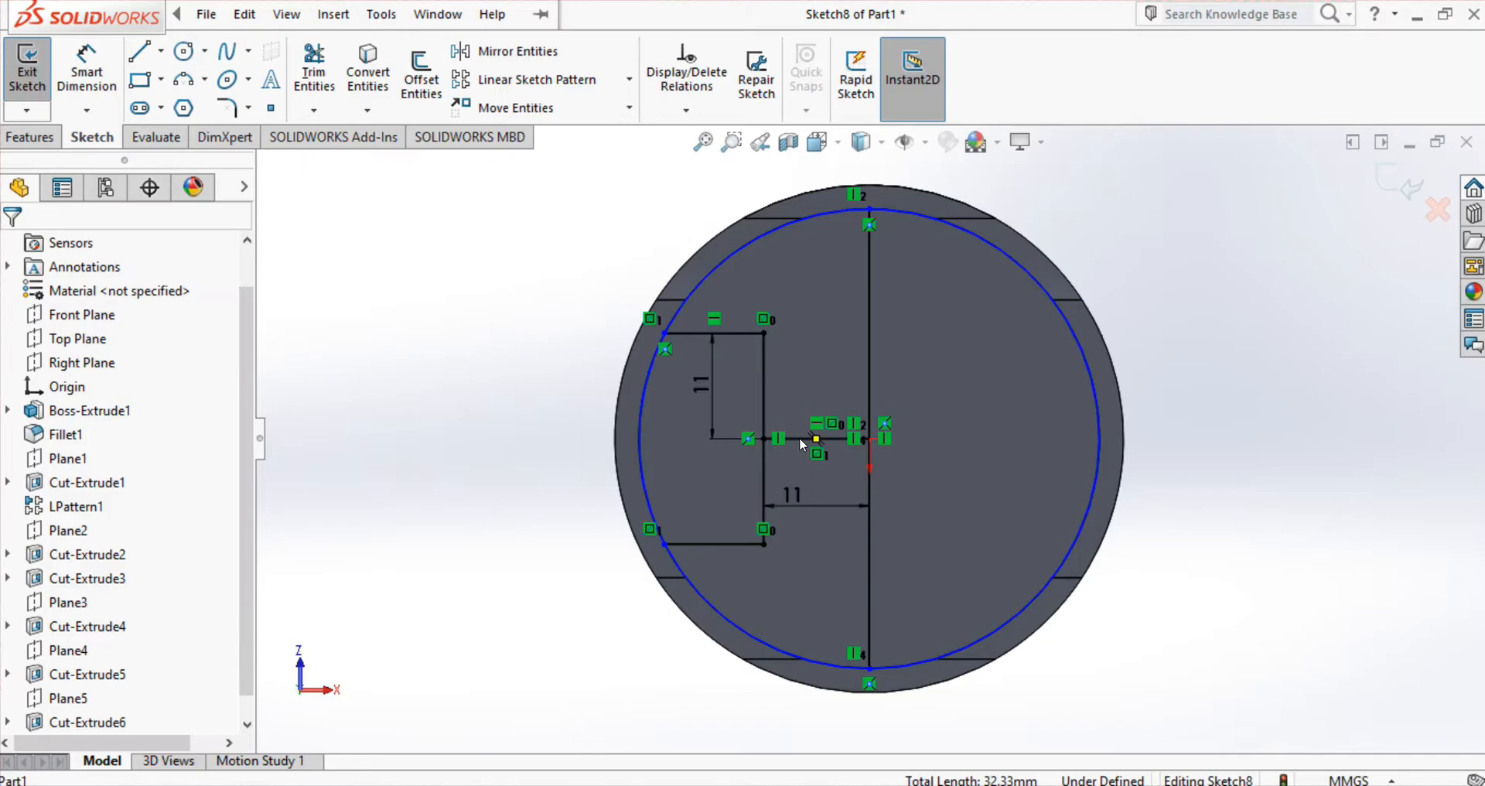
Step: Mirror the stepped profile on the circle's left side about the vertical line through the origin
{"action": "left_click", "coordinate": [501, 53]}
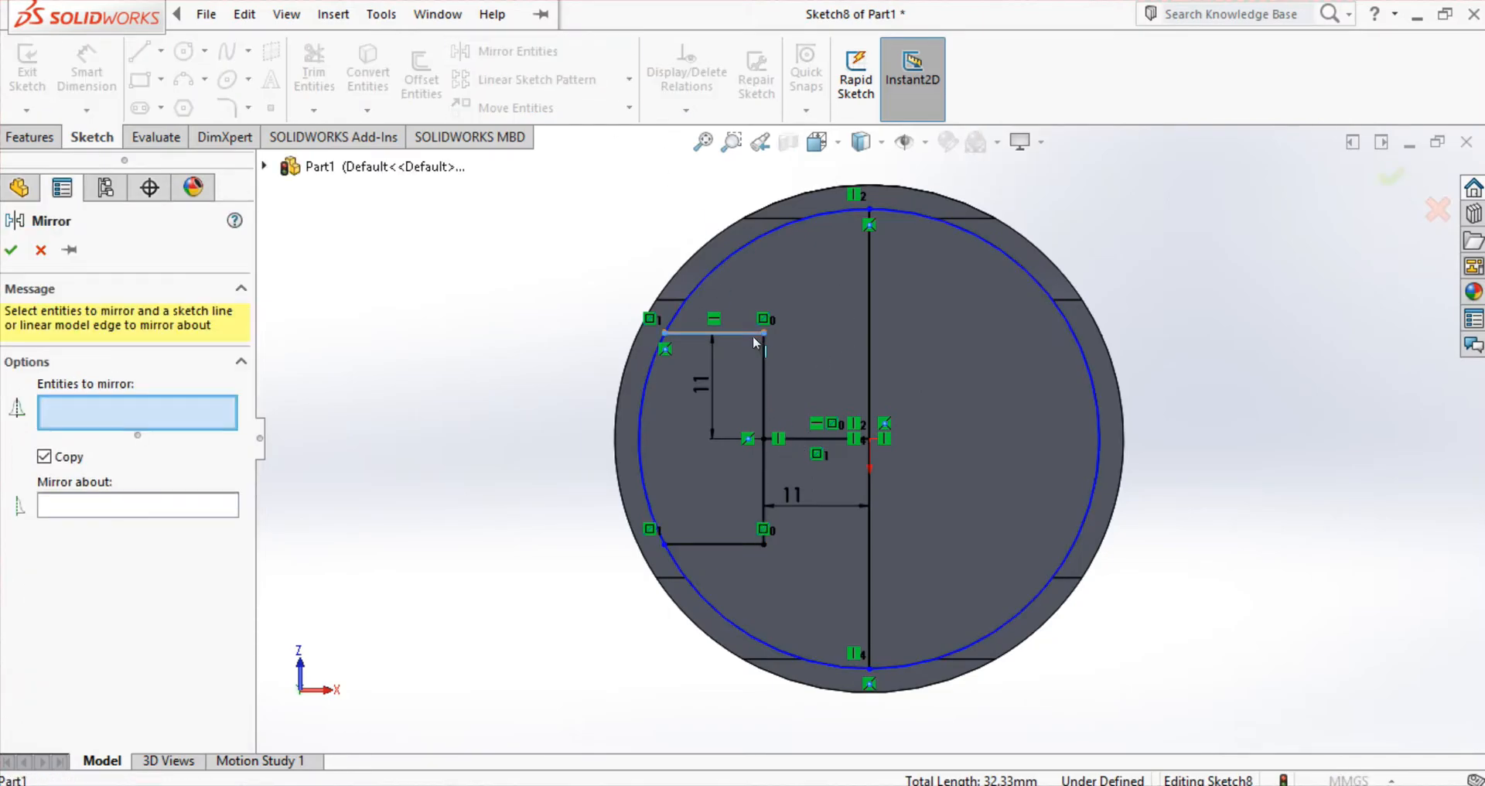
{"action": "left_click", "coordinate": [753, 336]}
{"action": "left_click", "coordinate": [764, 364]}
{"action": "left_click", "coordinate": [731, 541]}
{"action": "left_click", "coordinate": [865, 479]}
{"action": "right_click", "coordinate": [865, 478]}
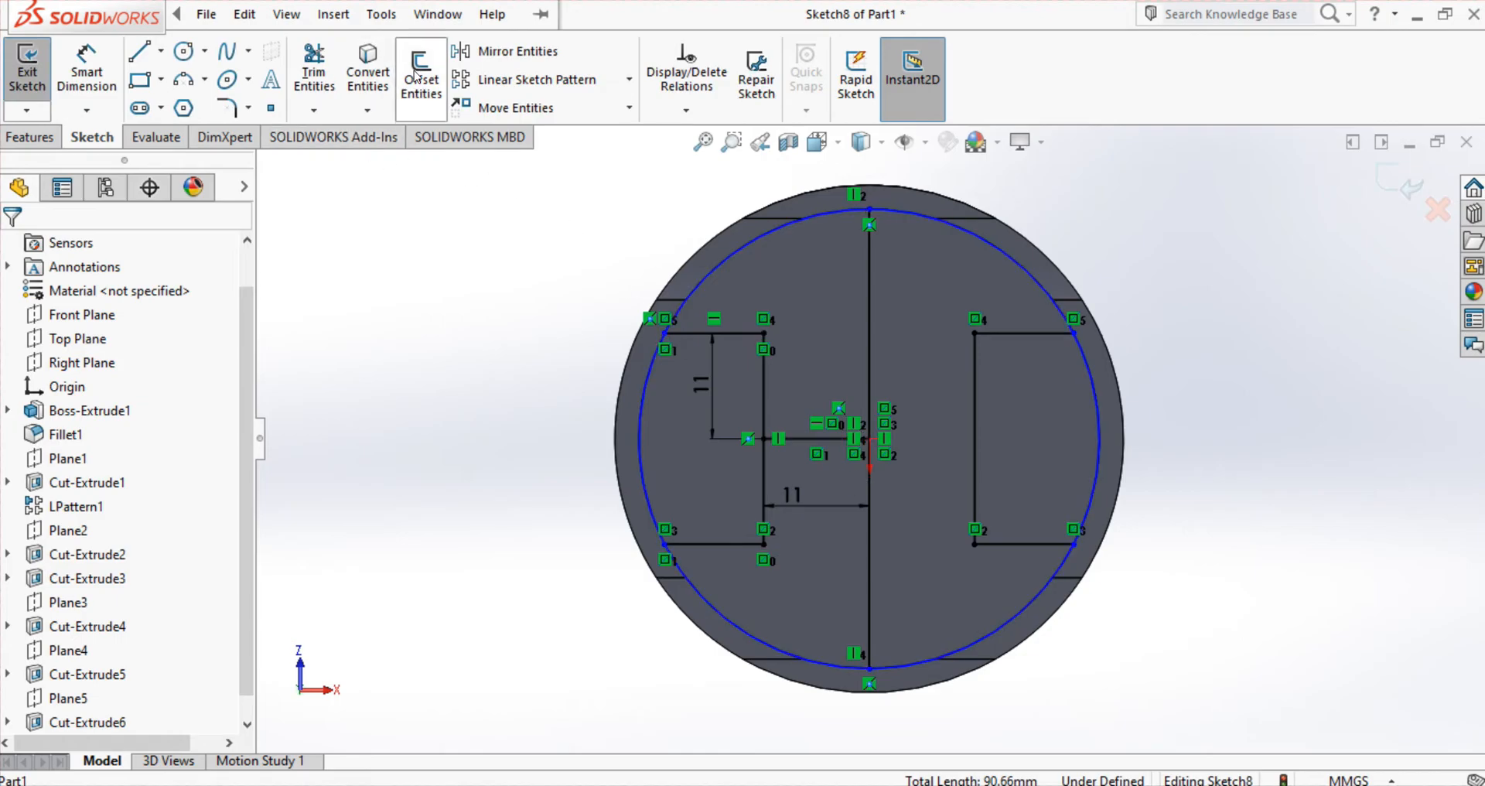
Step: Trim away the short horizontal line at the origin and the circle's side arcs that close the two notches
{"action": "left_click", "coordinate": [313, 73]}
{"action": "left_click_drag", "start_coordinate": [834, 513], "coordinate": [811, 397]}
{"action": "left_click_drag", "start_coordinate": [694, 430], "coordinate": [868, 417]}
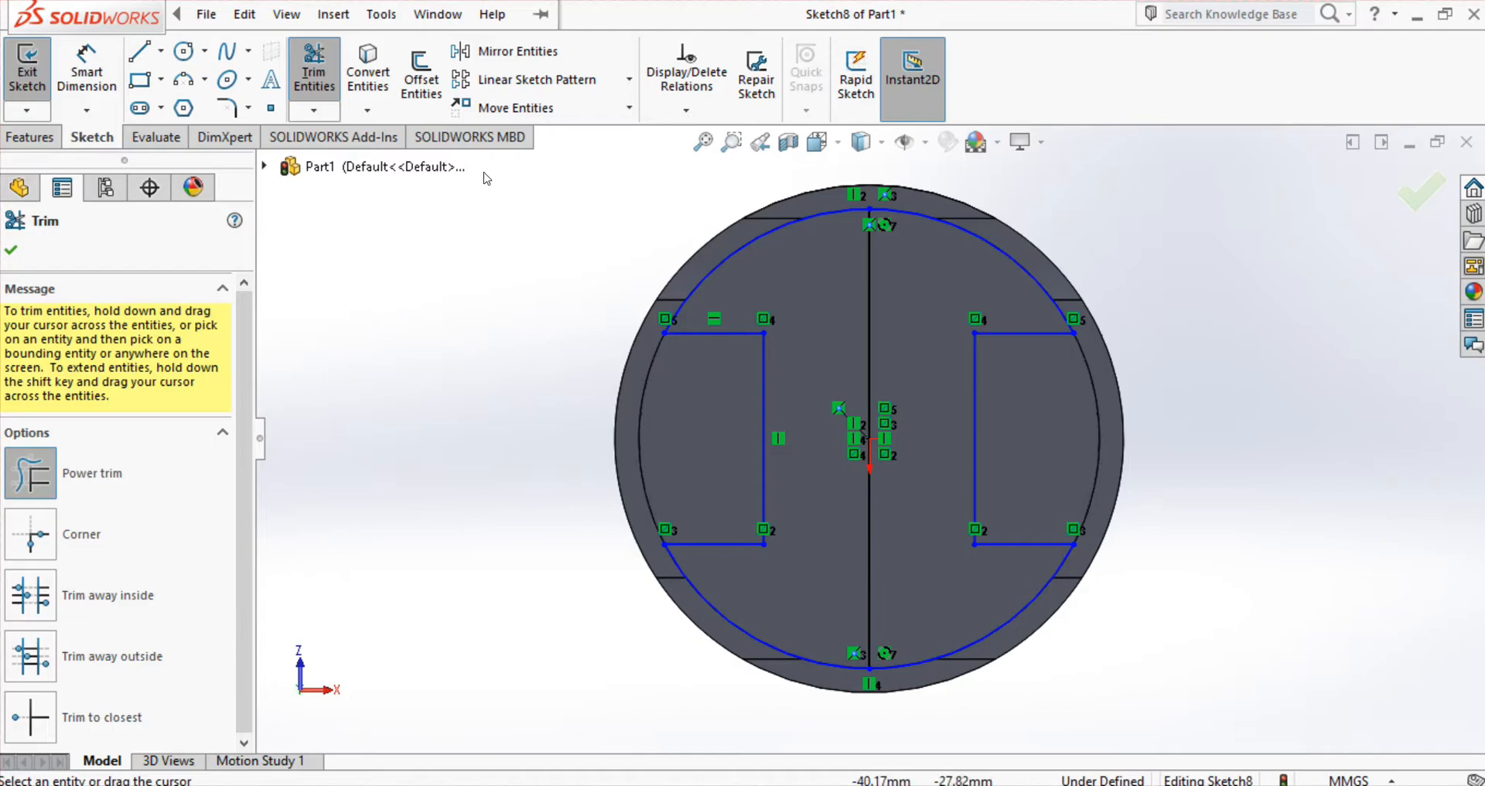
Step: Fillet the four outer corners where the notch lines meet the circle's arcs with a 1.2 mm radius
{"action": "left_click", "coordinate": [226, 107]}
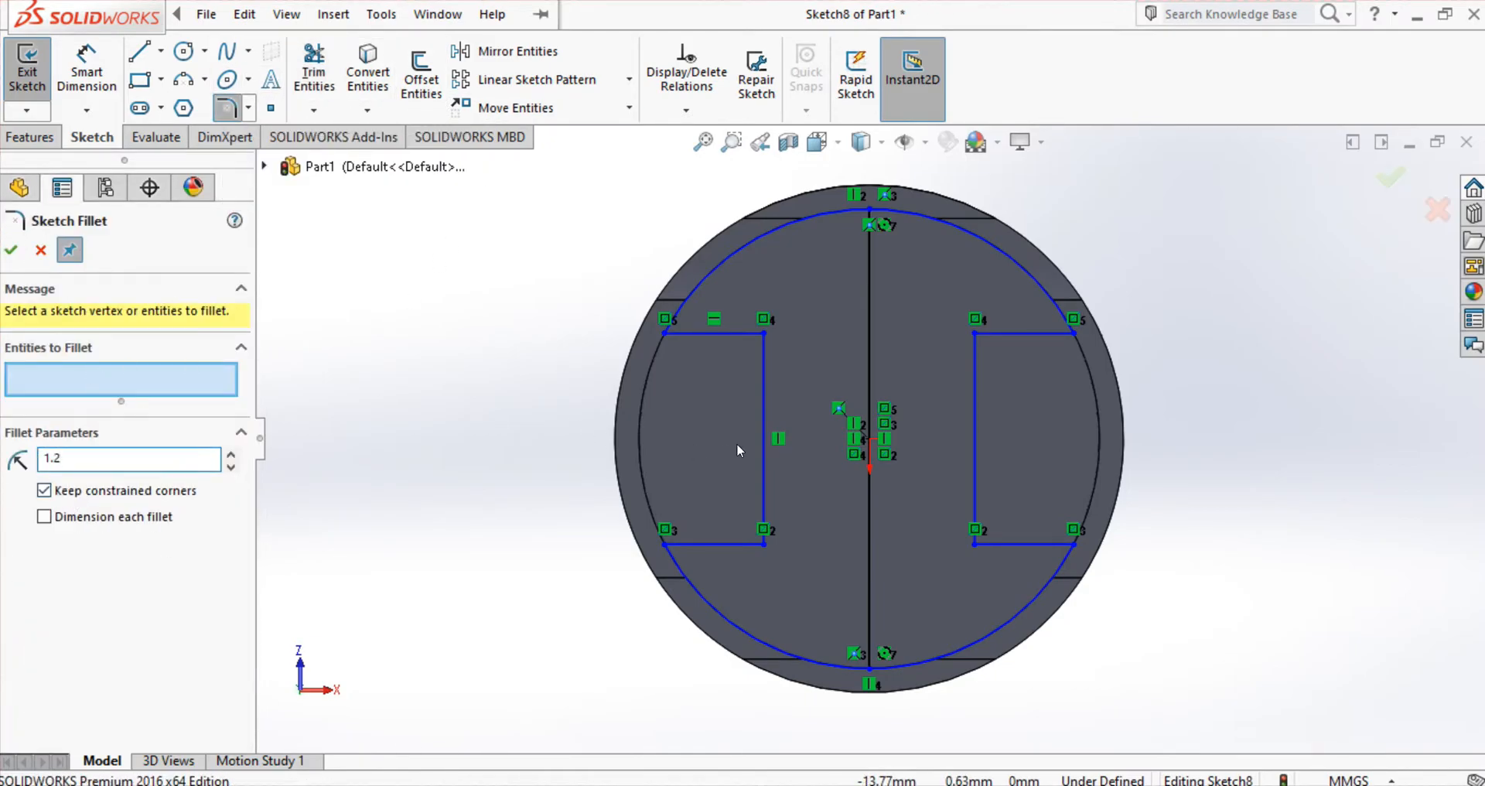
{"action": "left_click", "coordinate": [665, 332]}
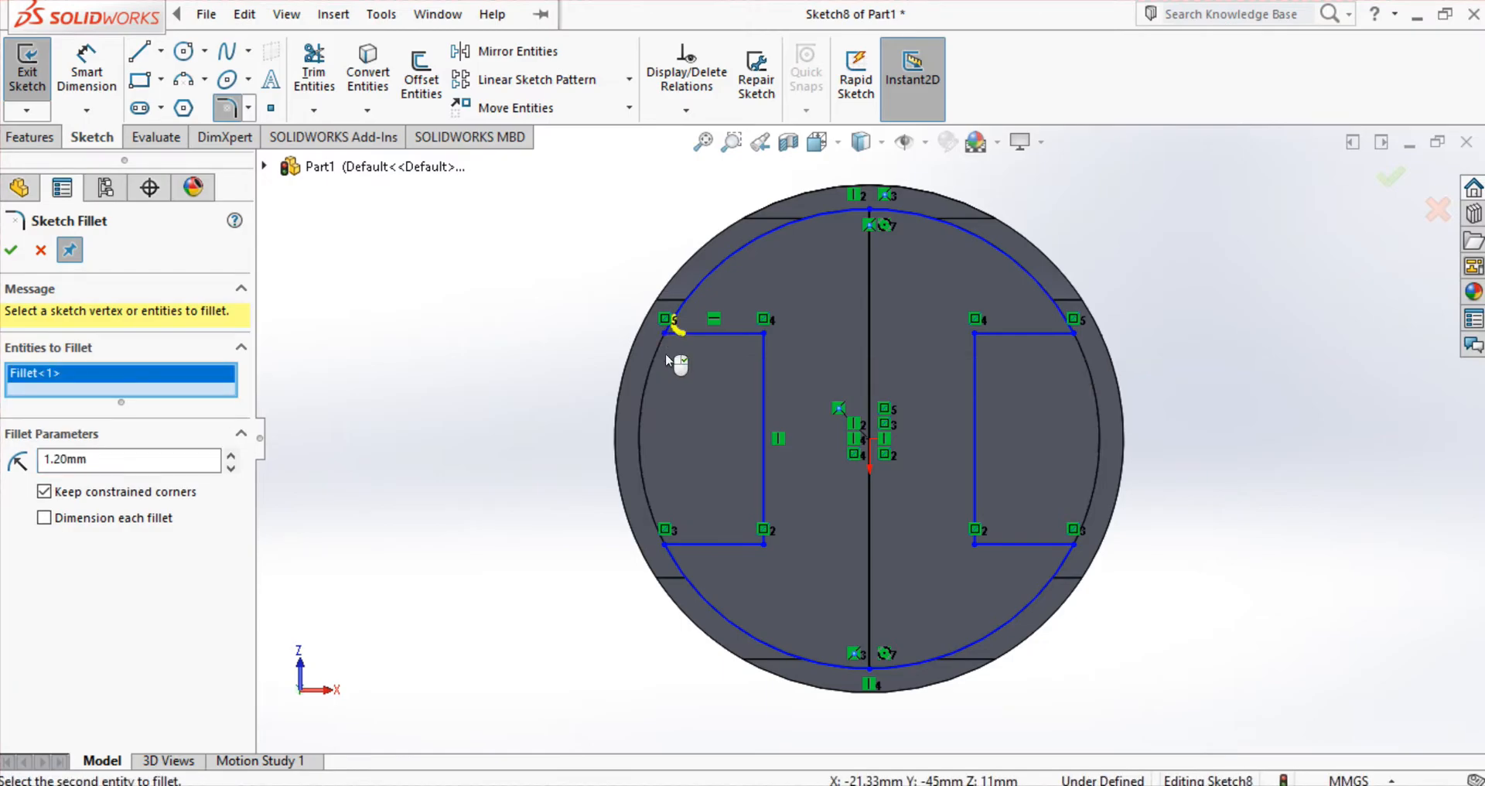
{"action": "left_click", "coordinate": [666, 546]}
{"action": "left_click", "coordinate": [1077, 545]}
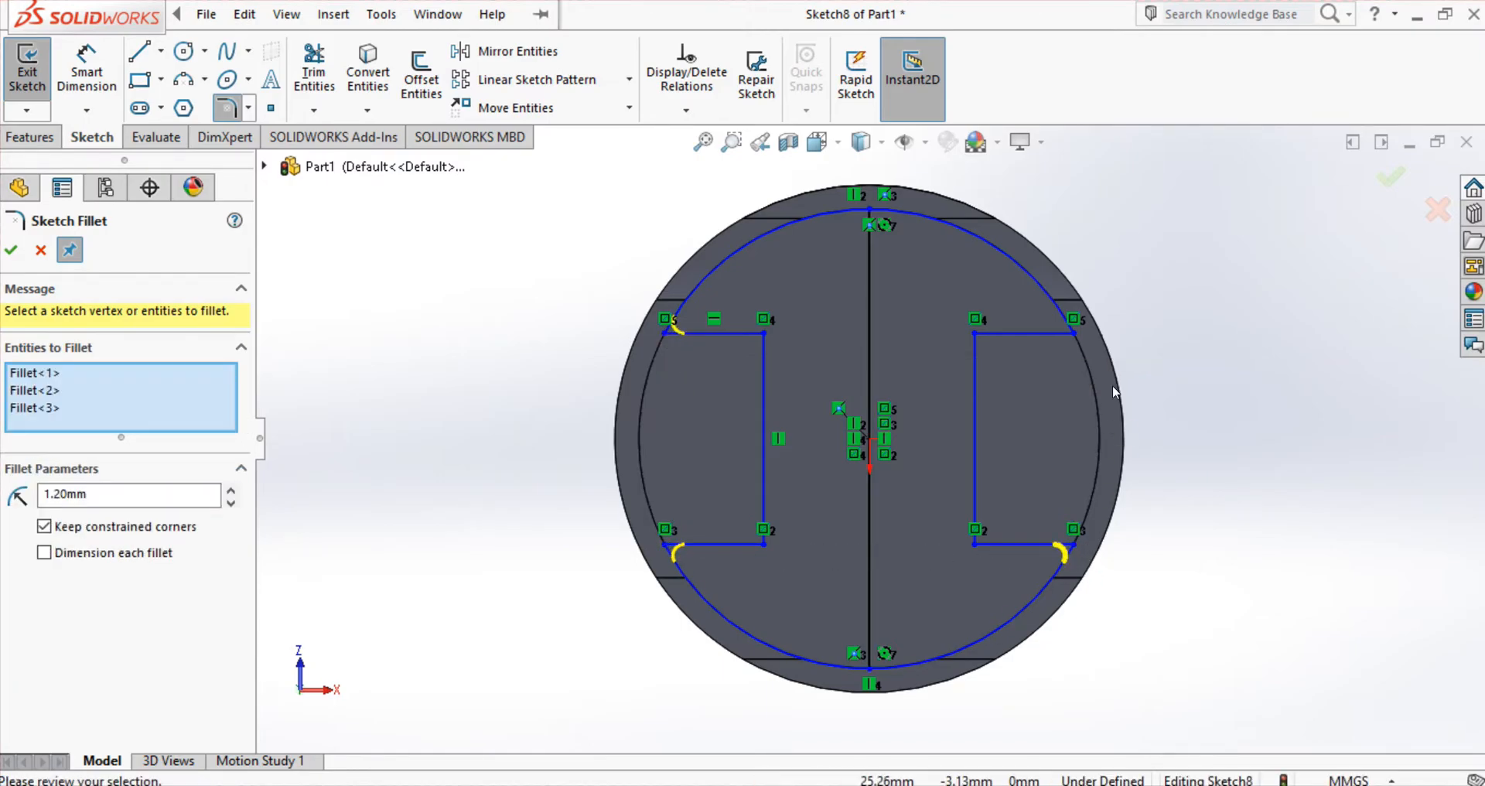
{"action": "left_click", "coordinate": [1071, 329]}
{"action": "key", "text": "Return"}
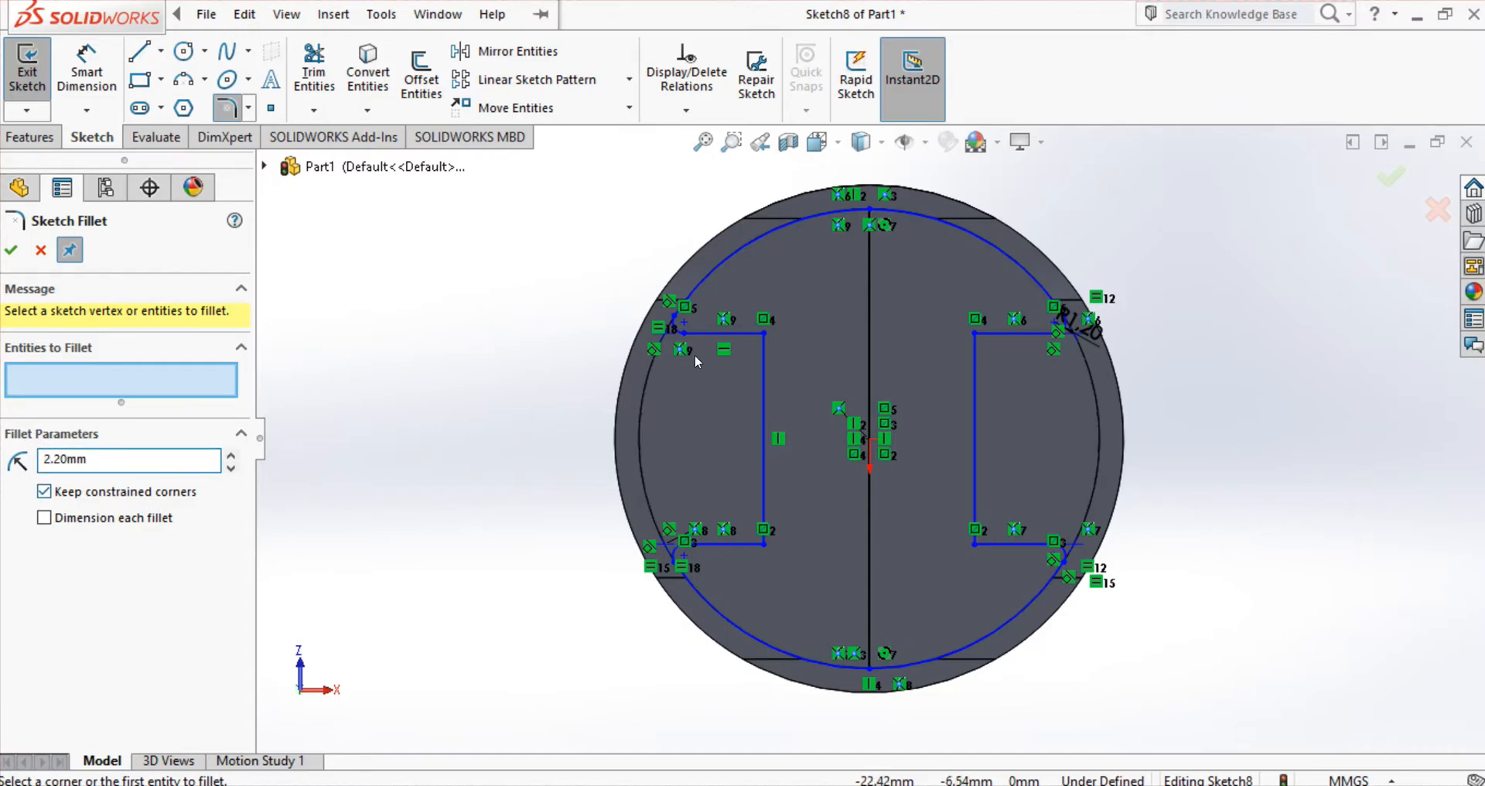
Step: Fillet the four inner corners of the two notches with a 2.2 mm radius
{"action": "left_click", "coordinate": [764, 334]}
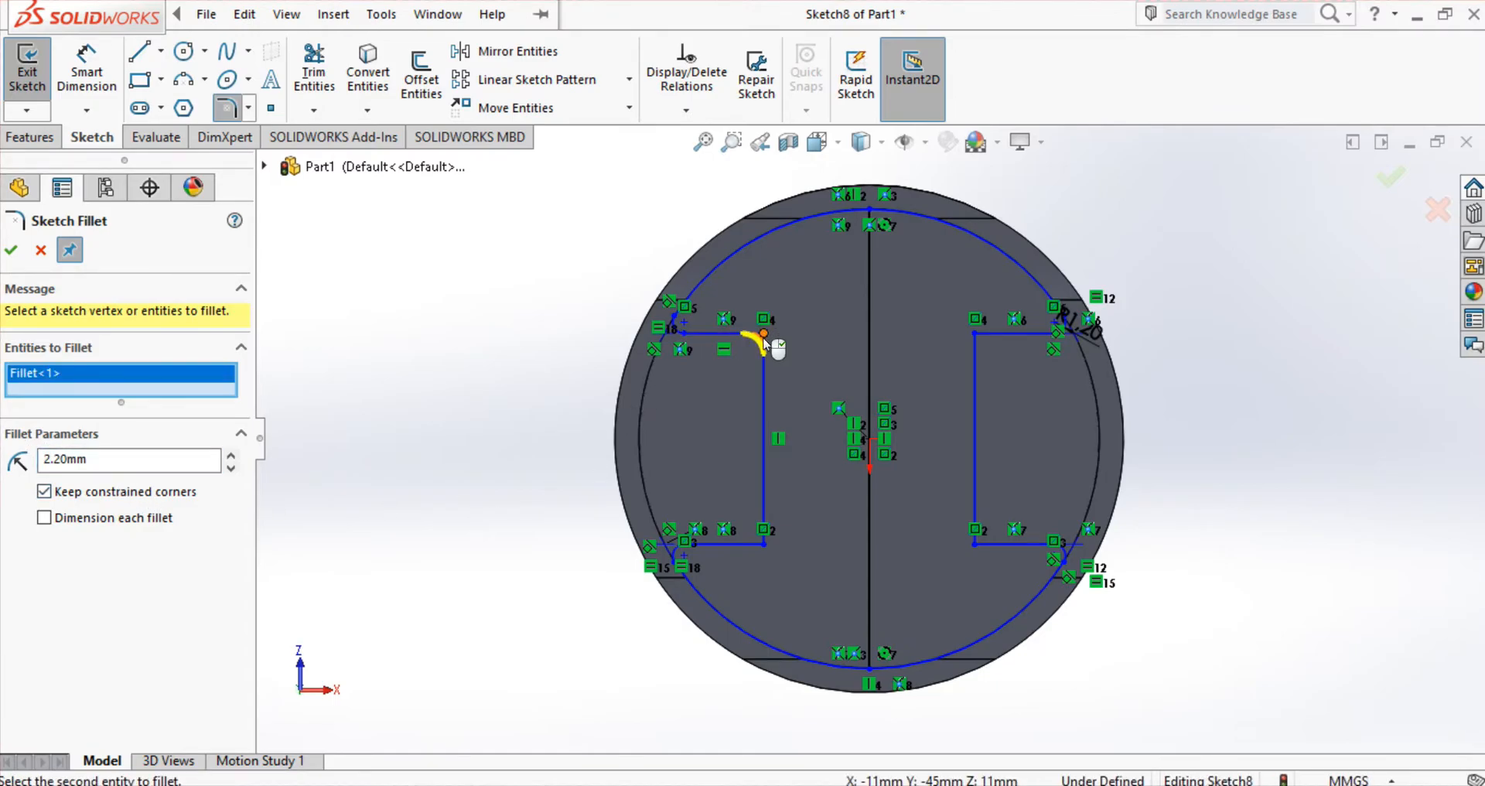
{"action": "left_click", "coordinate": [764, 541]}
{"action": "left_click", "coordinate": [975, 545]}
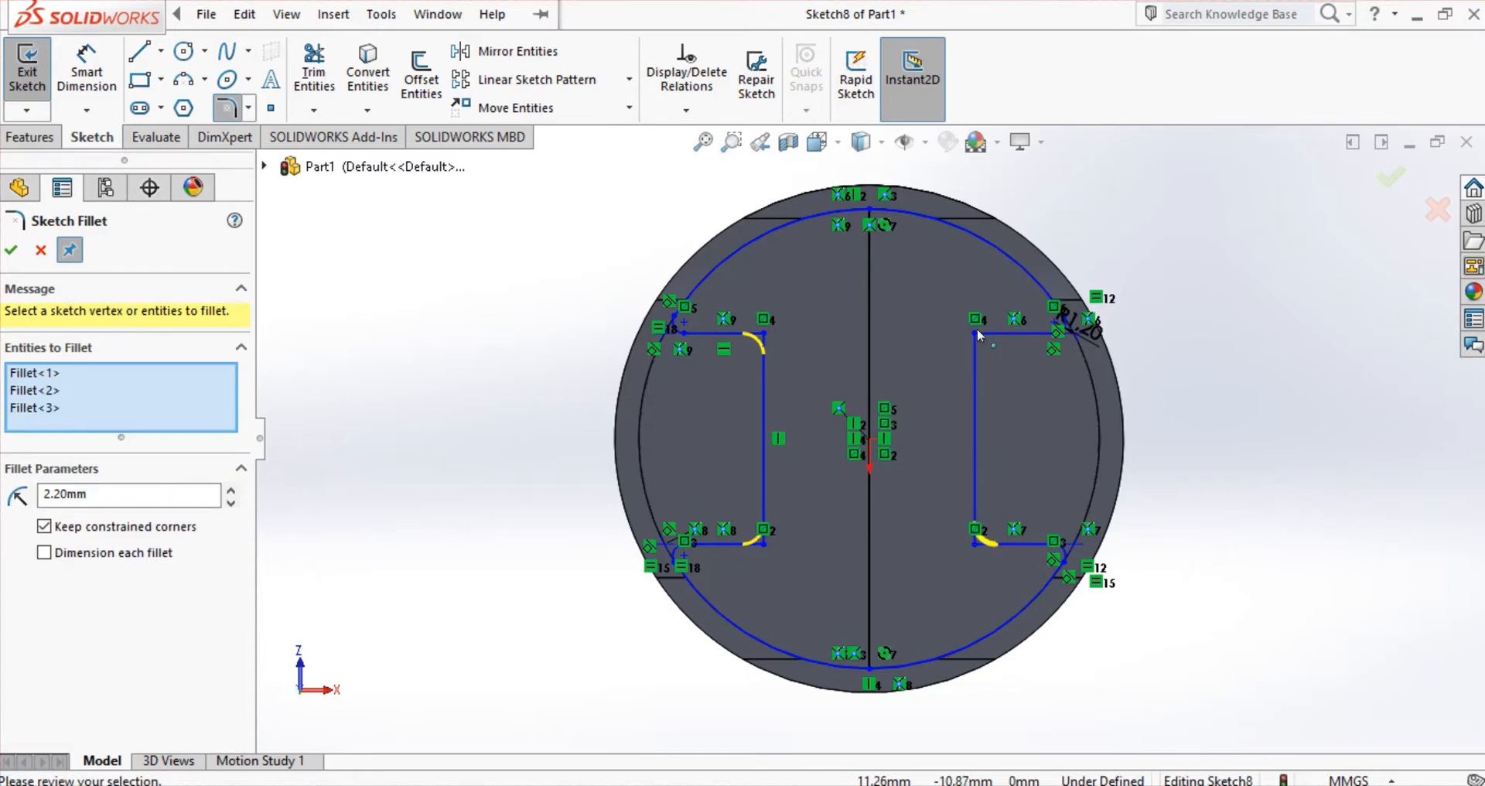
{"action": "left_click", "coordinate": [975, 333]}
{"action": "key", "text": "Return"}
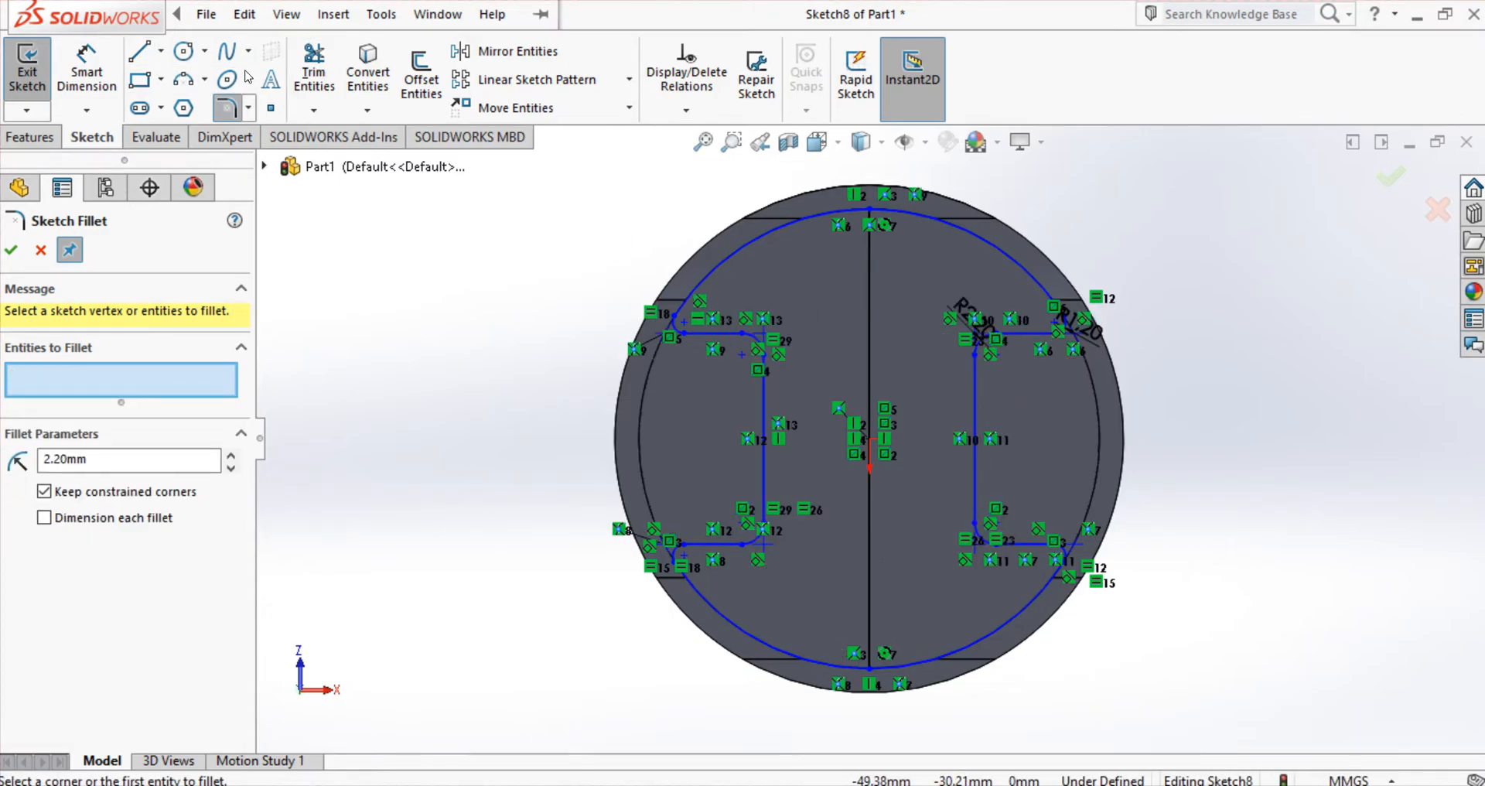
Step: Trim away the sketch's vertical centre line and cut the notched profile 32 mm deep with the direction reversed into the piston
{"action": "left_click", "coordinate": [314, 70]}
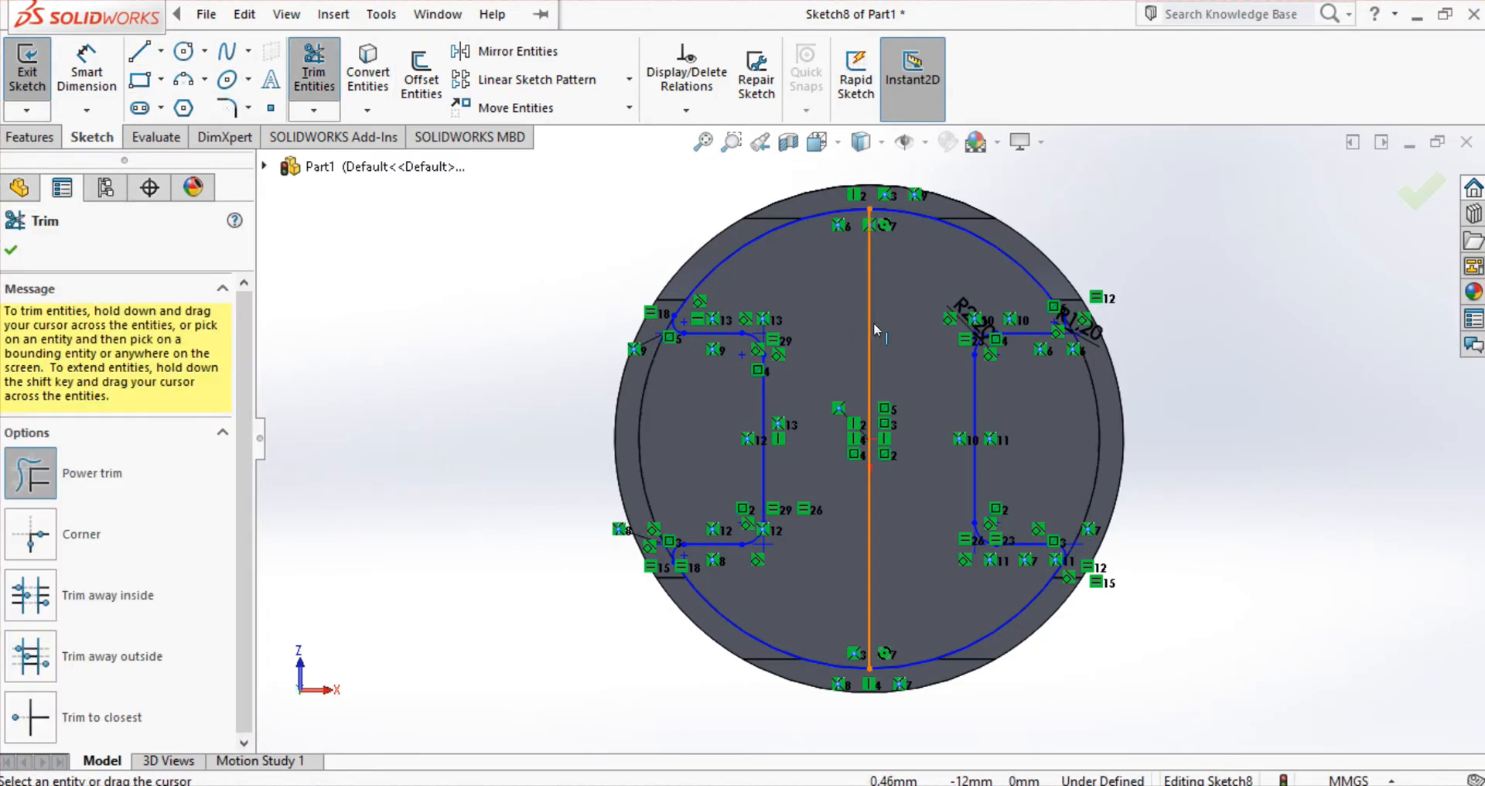
{"action": "left_click_drag", "start_coordinate": [874, 322], "coordinate": [848, 325]}
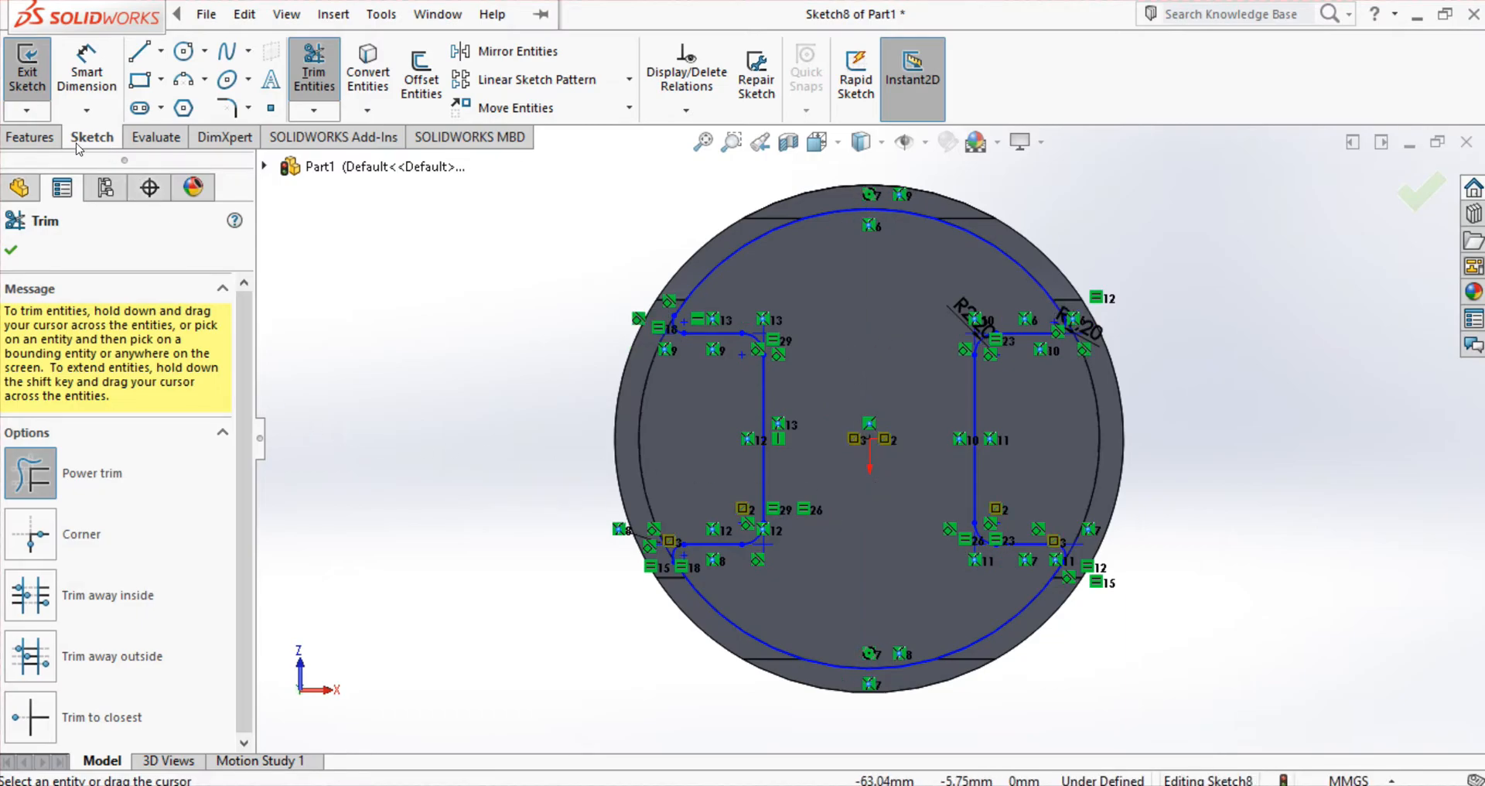
{"action": "left_click", "coordinate": [31, 137]}
{"action": "left_click", "coordinate": [320, 80]}
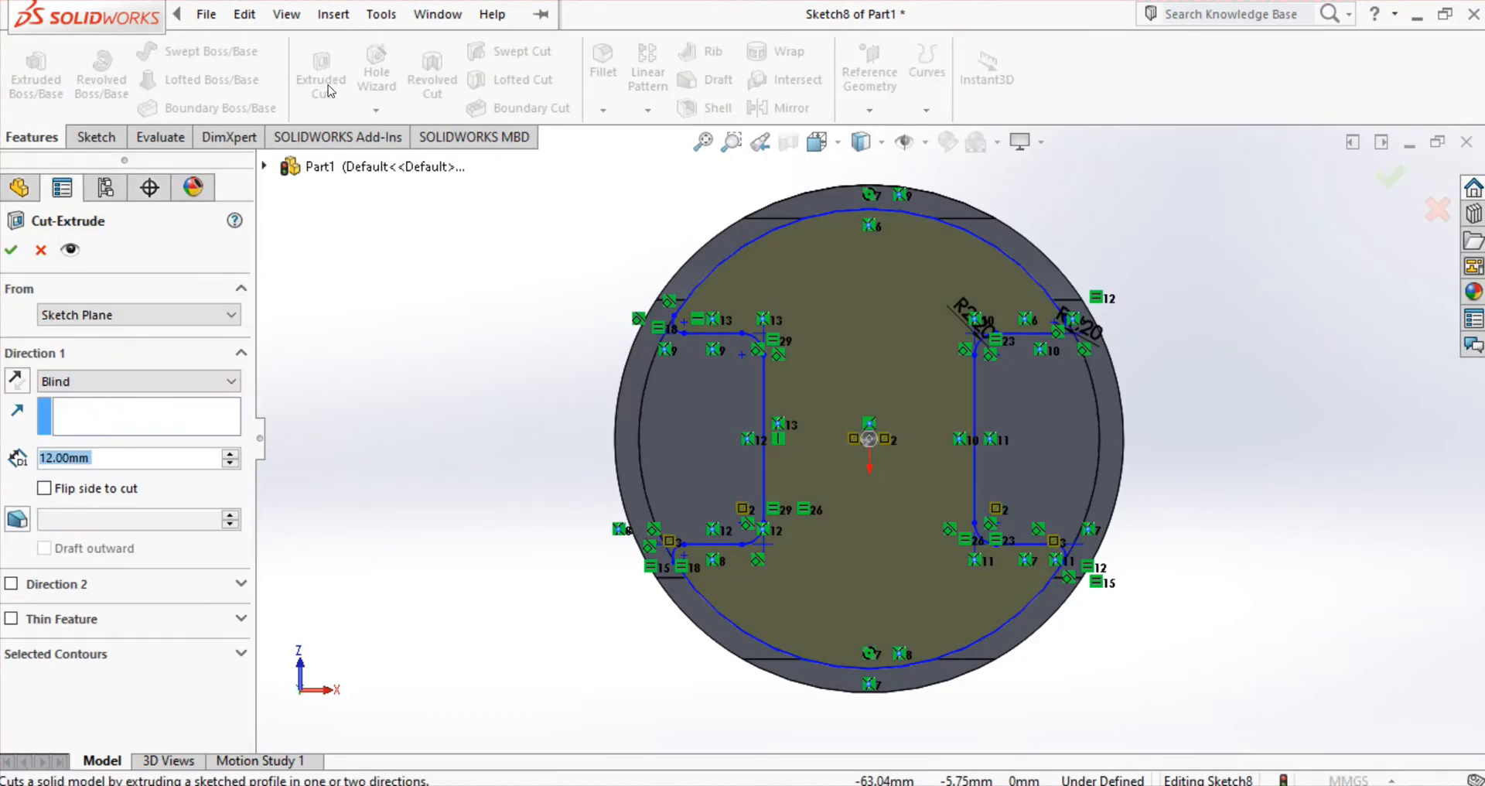
{"action": "type", "text": "32"}
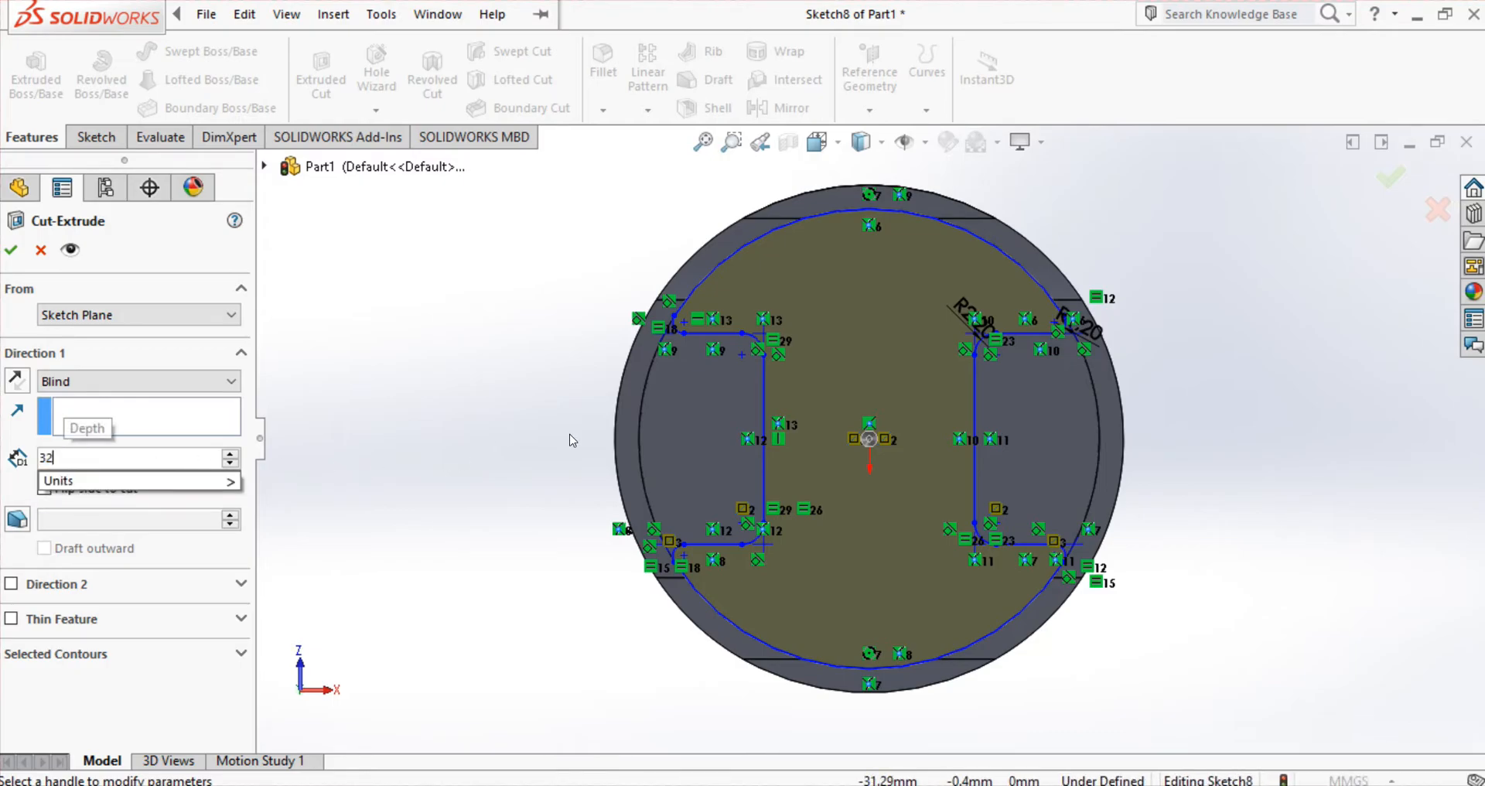
{"action": "left_click", "coordinate": [17, 379]}
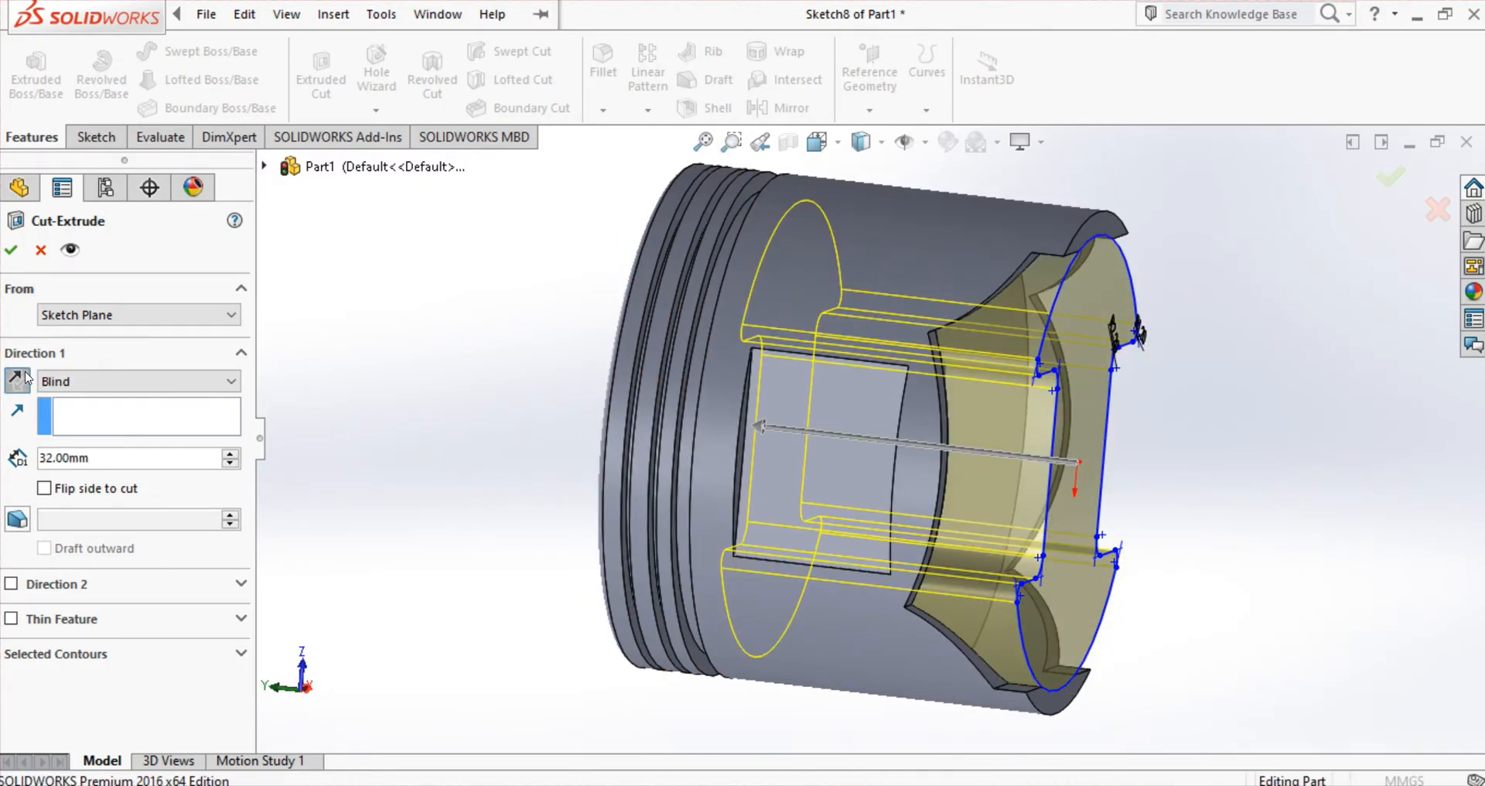
{"action": "key", "text": "Return"}
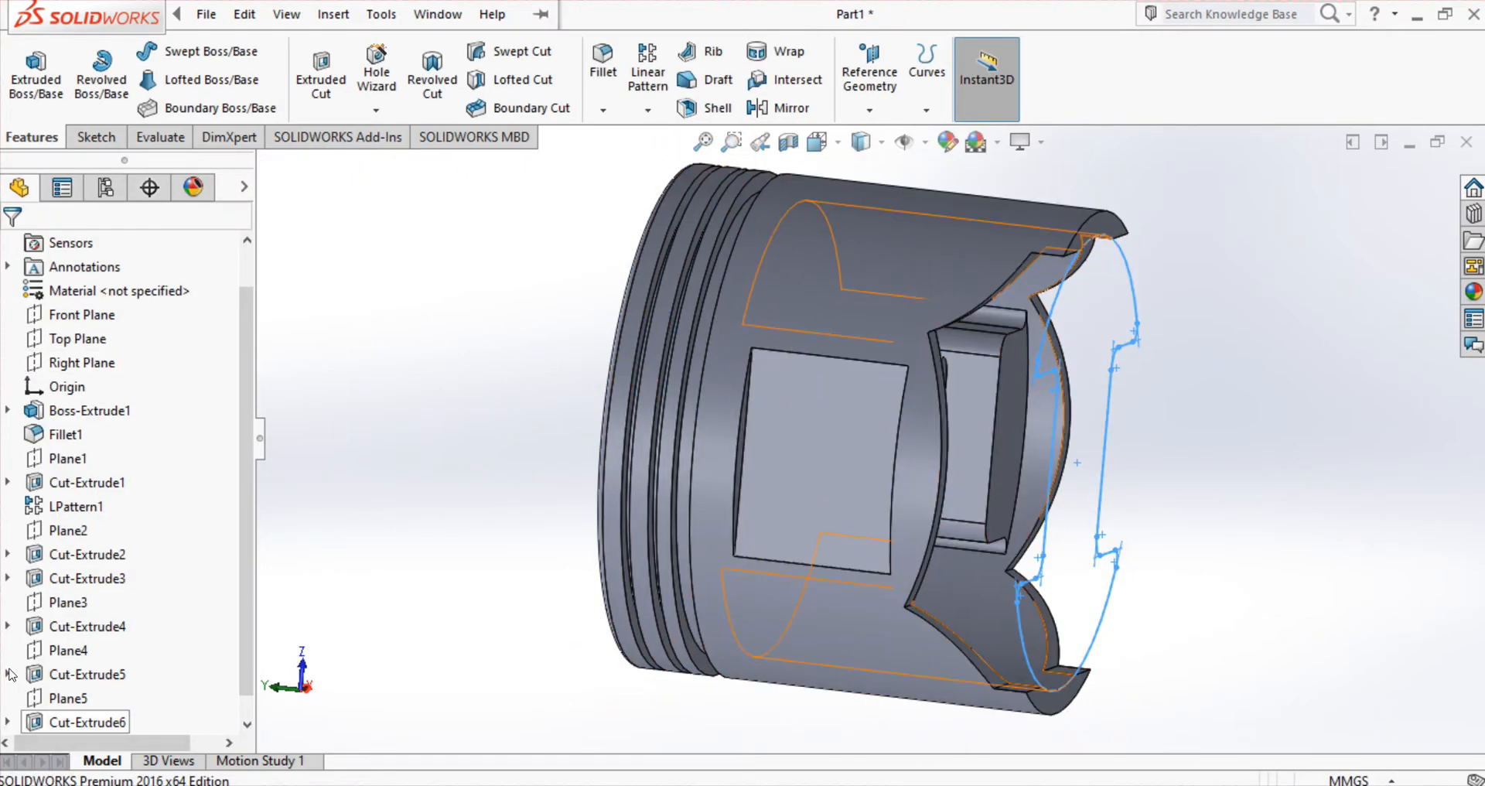
Step: Start a sketch on Plane3 and draw a vertical line joining the midpoints of the rectangular pocket's upper and lower edges
{"action": "left_click", "coordinate": [69, 602]}
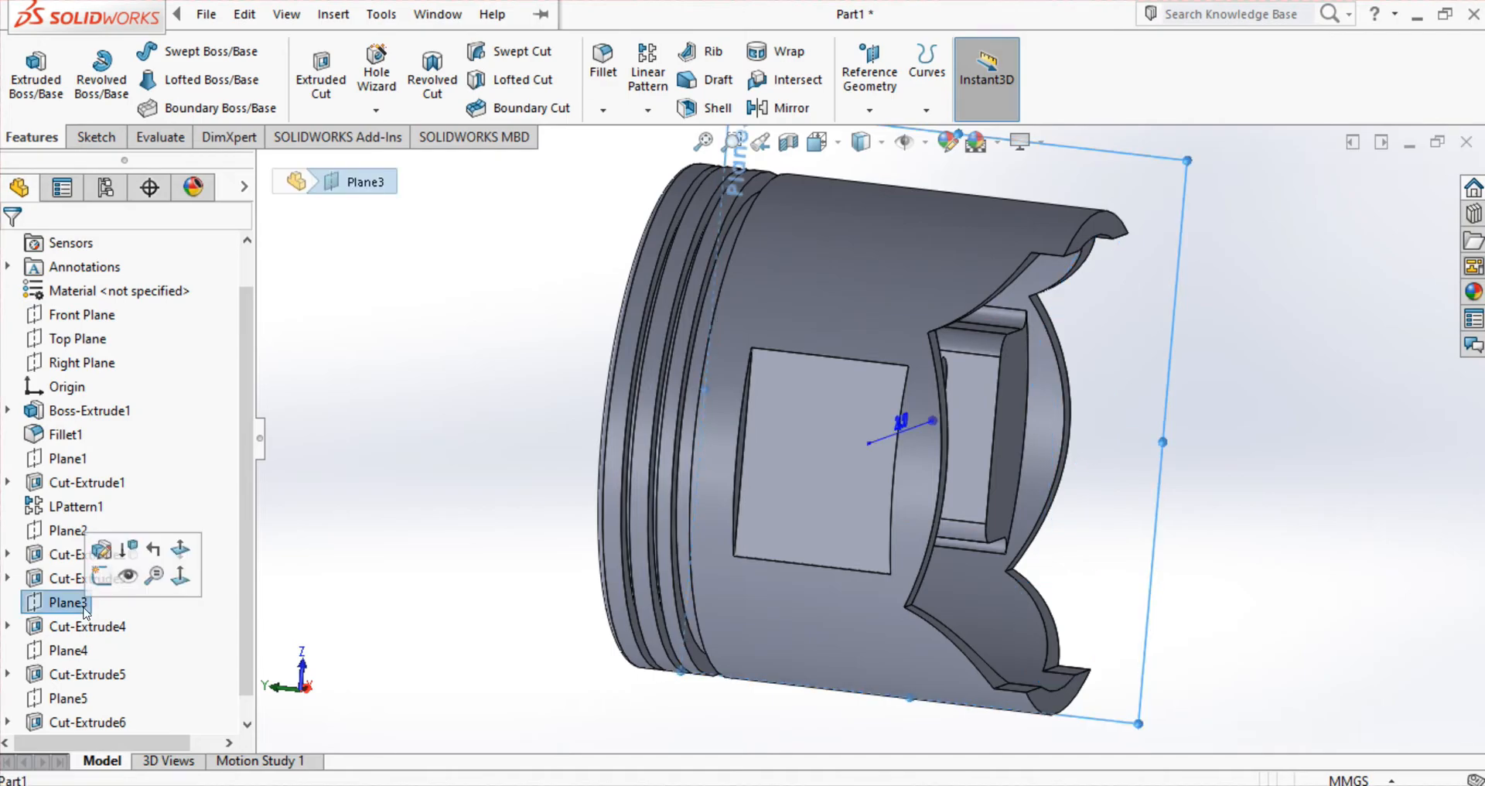
{"action": "left_click", "coordinate": [181, 576]}
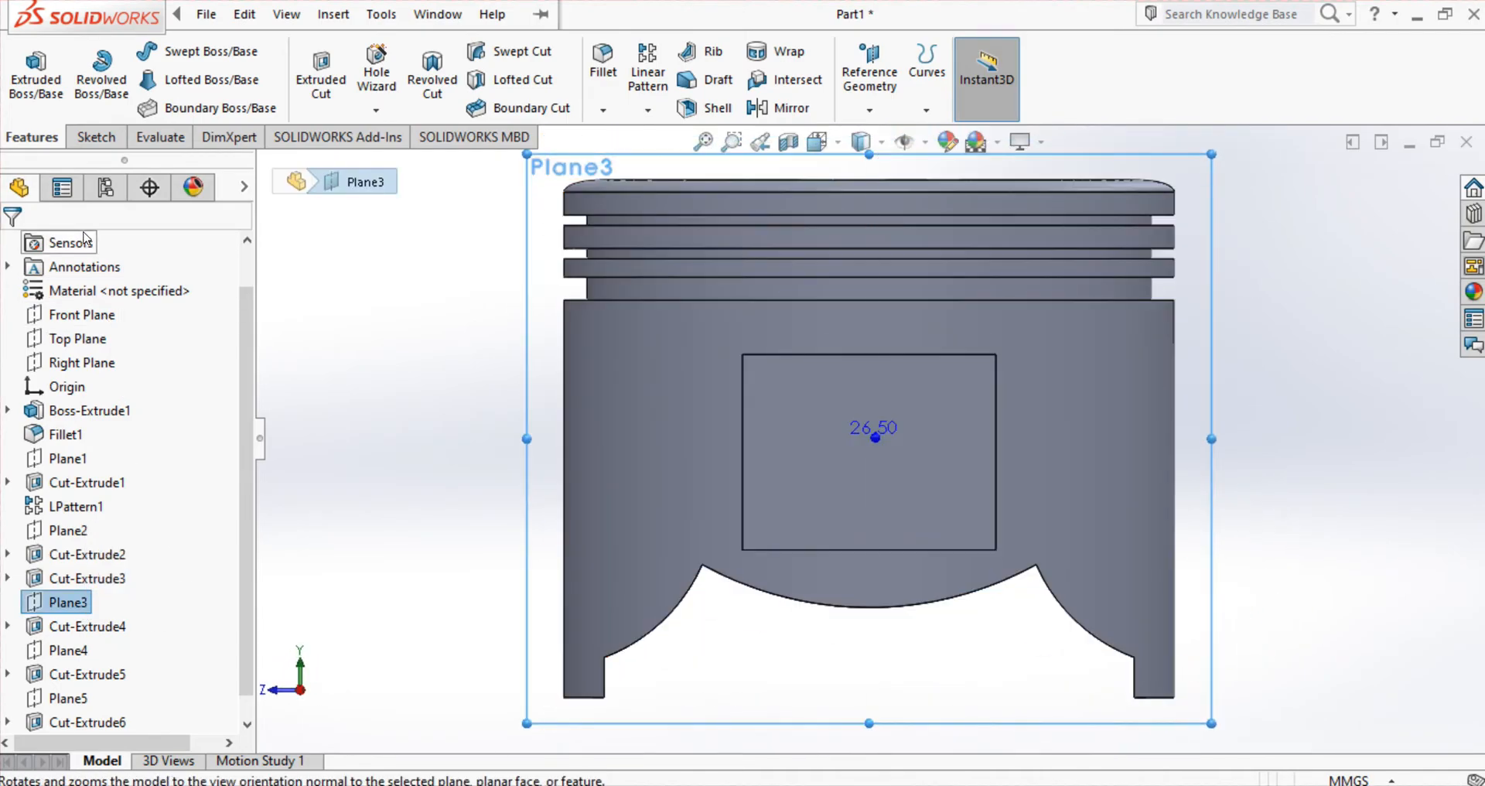
{"action": "left_click", "coordinate": [94, 137]}
{"action": "left_click", "coordinate": [137, 50]}
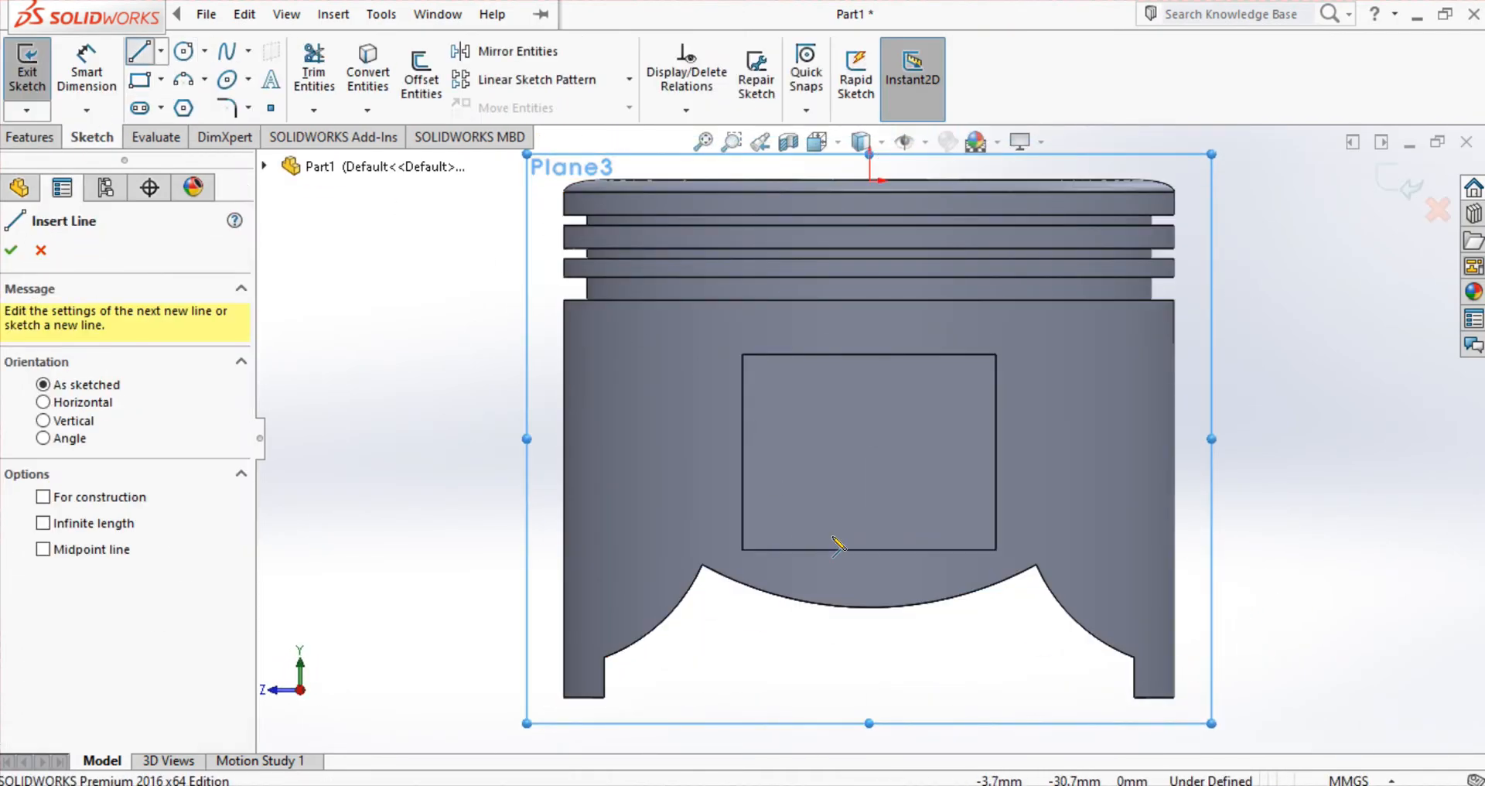
{"action": "left_click", "coordinate": [870, 550]}
{"action": "left_click", "coordinate": [870, 354]}
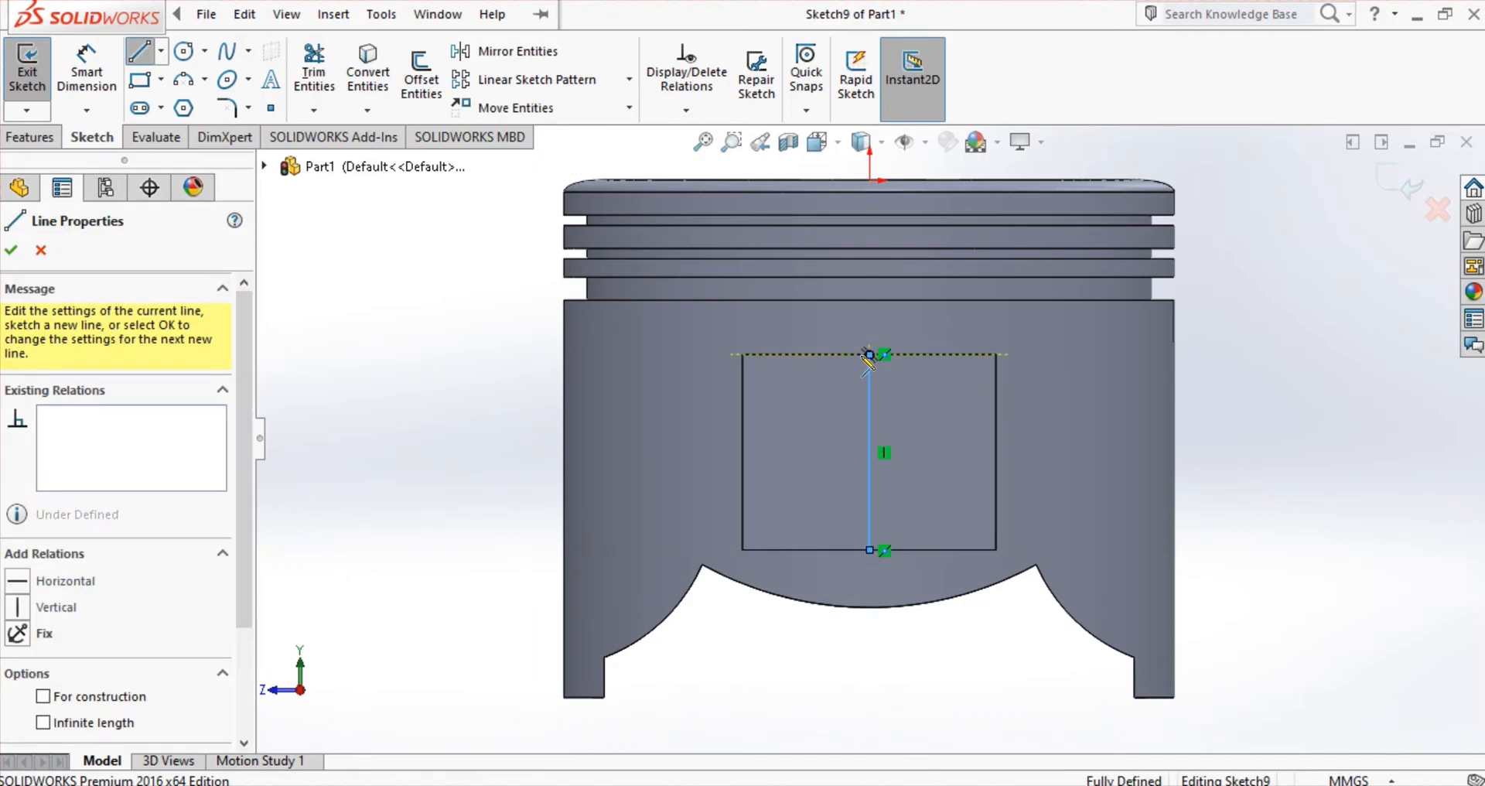
{"action": "key", "text": "Escape"}
{"action": "key", "text": "Escape"}
Step: Draw a circle centred on the vertical line's midpoint and set its diameter to 13.90 mm
{"action": "left_click", "coordinate": [186, 51]}
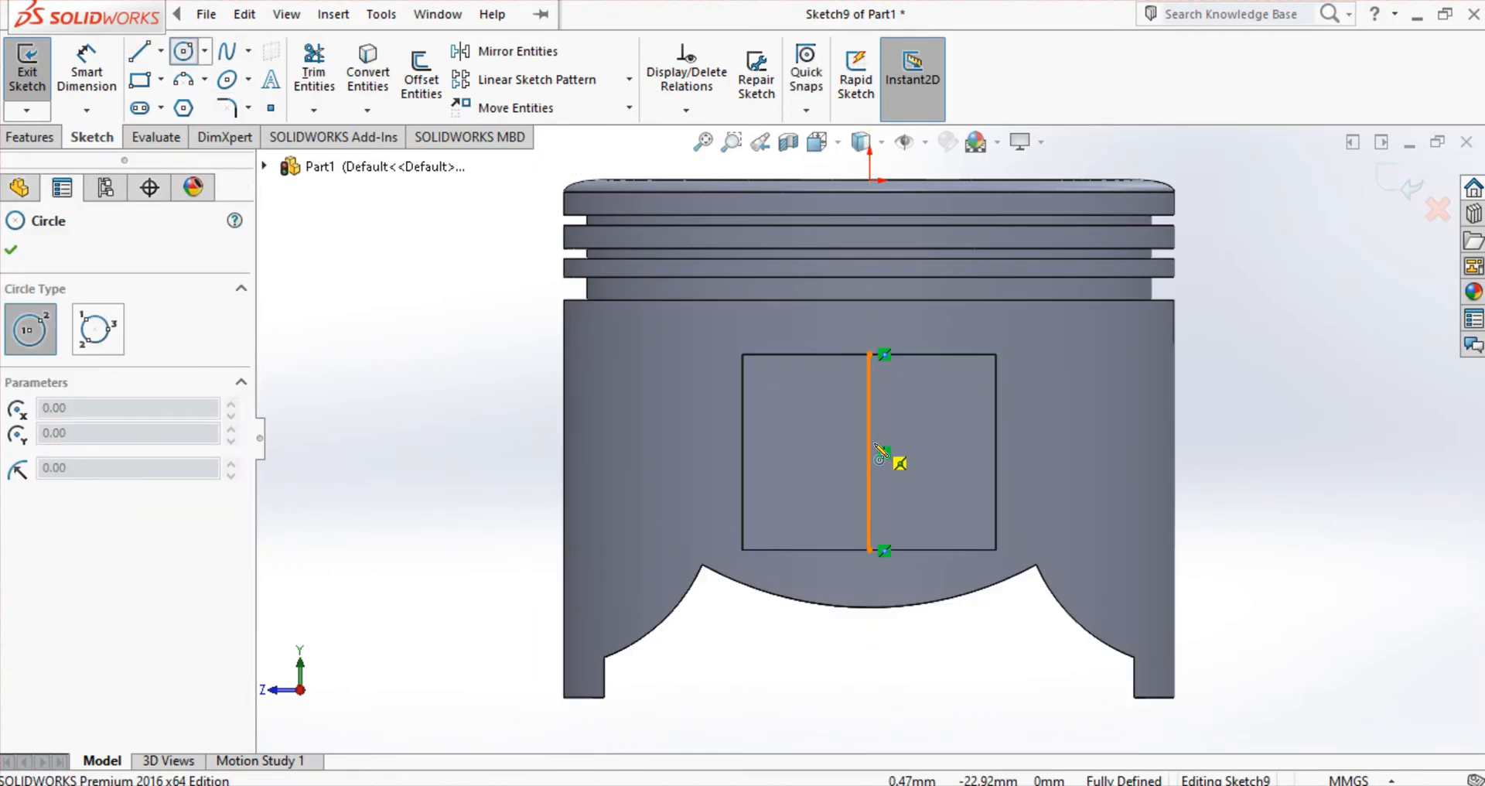
{"action": "left_click", "coordinate": [869, 453]}
{"action": "left_click", "coordinate": [870, 352]}
{"action": "key", "text": "Escape"}
{"action": "left_click", "coordinate": [87, 70]}
{"action": "left_click", "coordinate": [969, 431]}
{"action": "left_click", "coordinate": [1076, 441]}
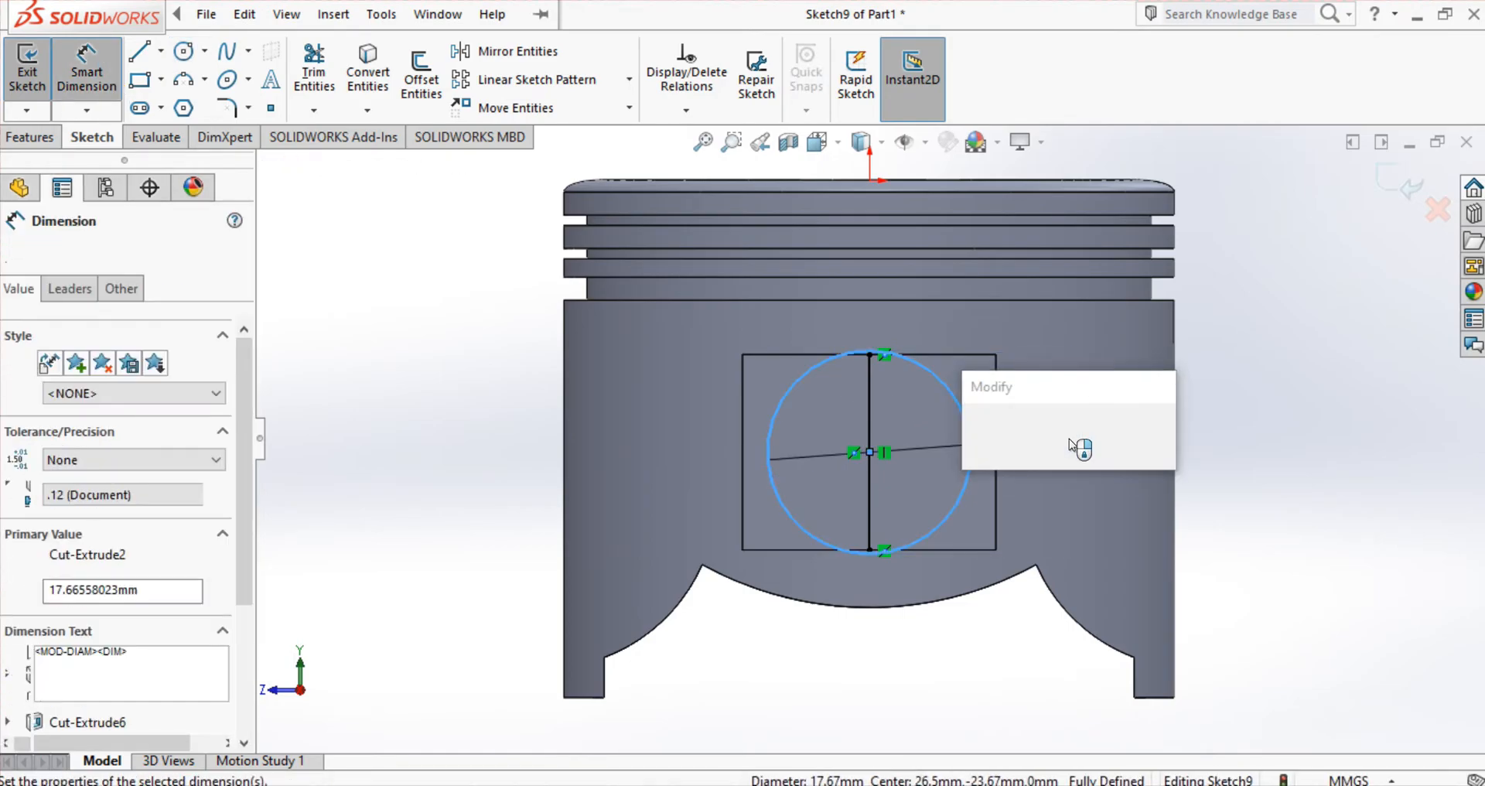
{"action": "key", "text": "Return"}
{"action": "key", "text": "Escape"}
Step: Delete the vertical helper line and cut the circle 53 mm deep through the piston to form the pin hole
{"action": "left_click", "coordinate": [872, 425]}
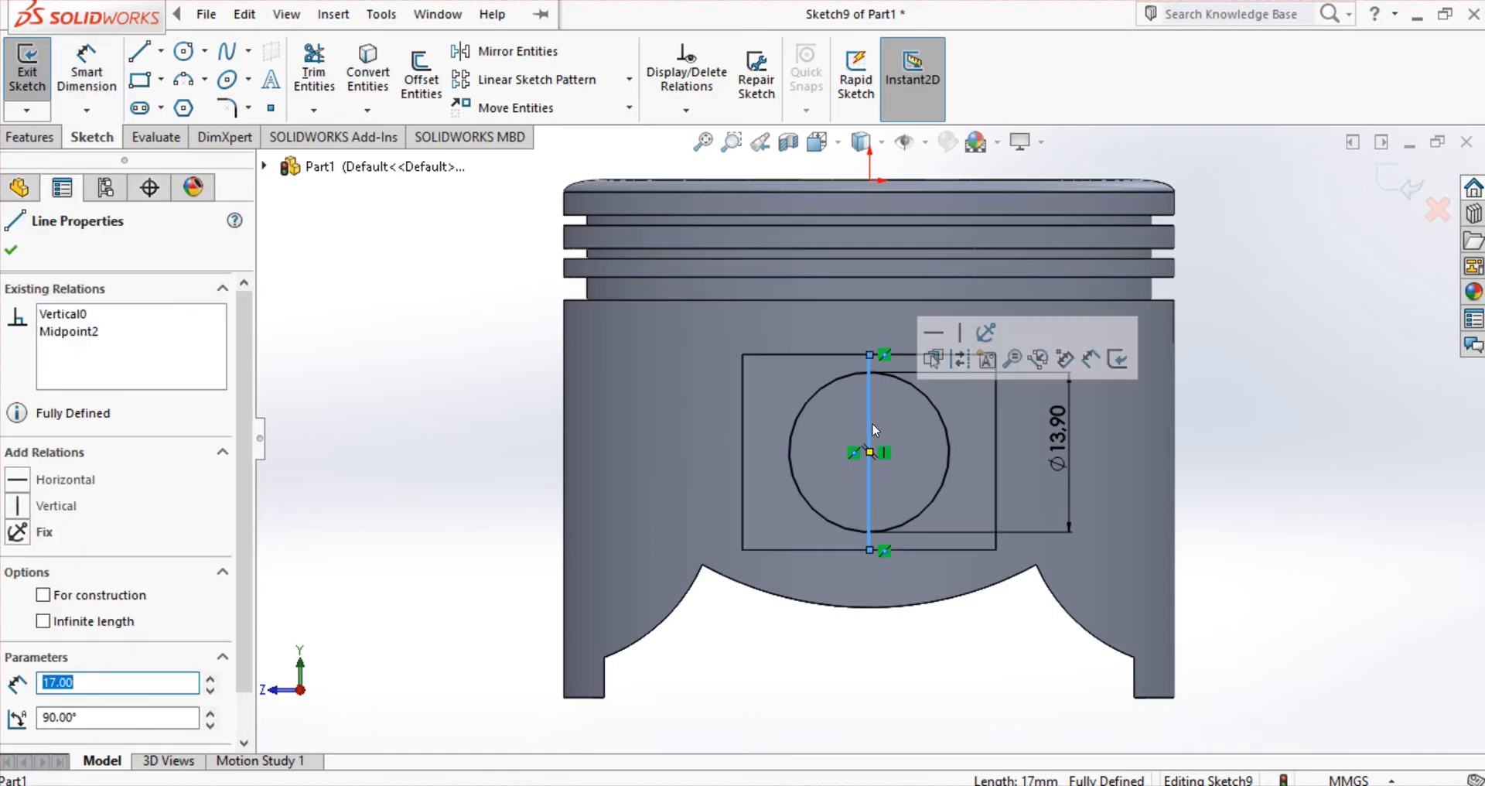
{"action": "key", "text": "Delete"}
{"action": "left_click", "coordinate": [48, 137]}
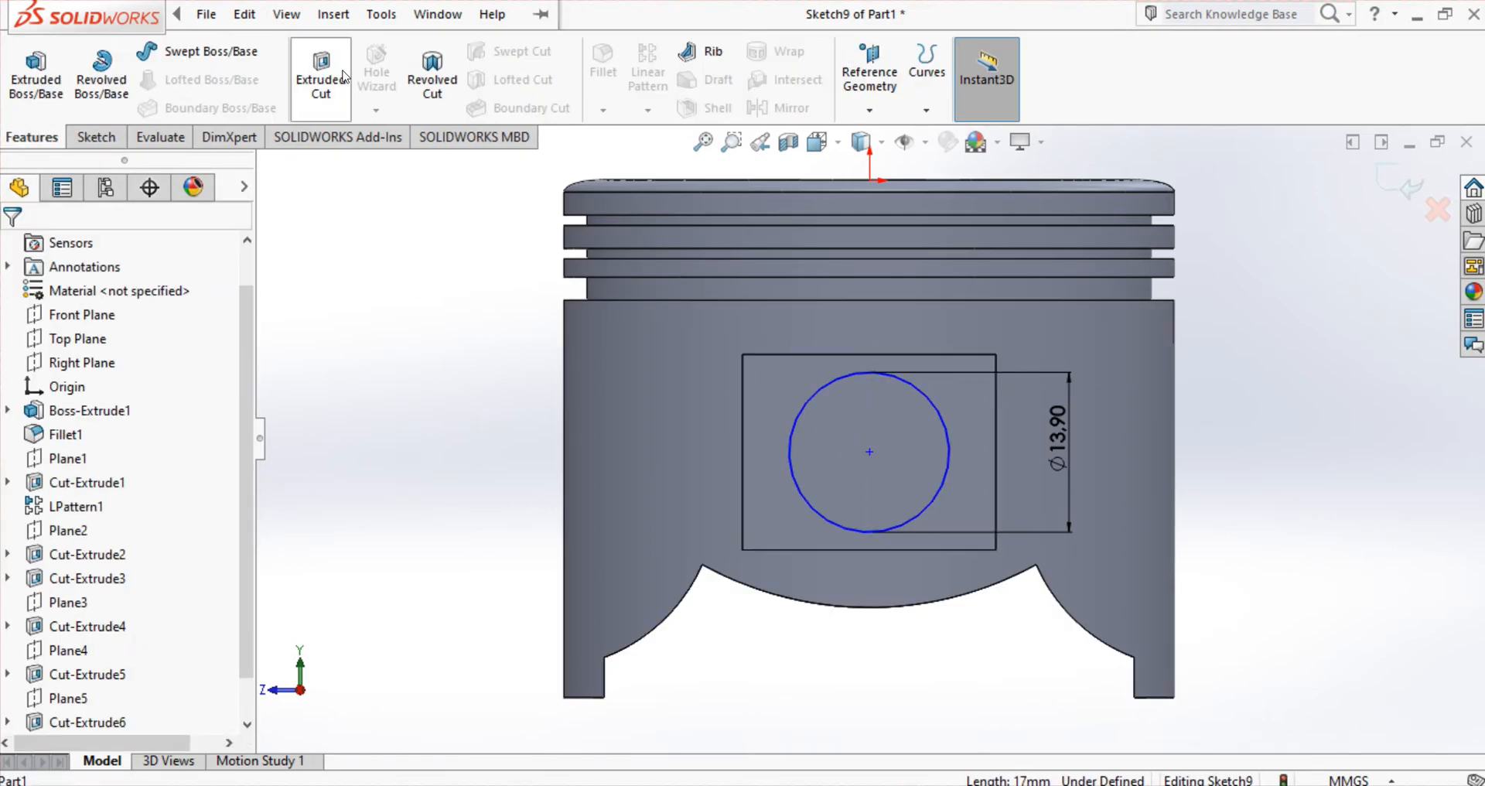
{"action": "left_click", "coordinate": [321, 73]}
{"action": "type", "text": "53"}
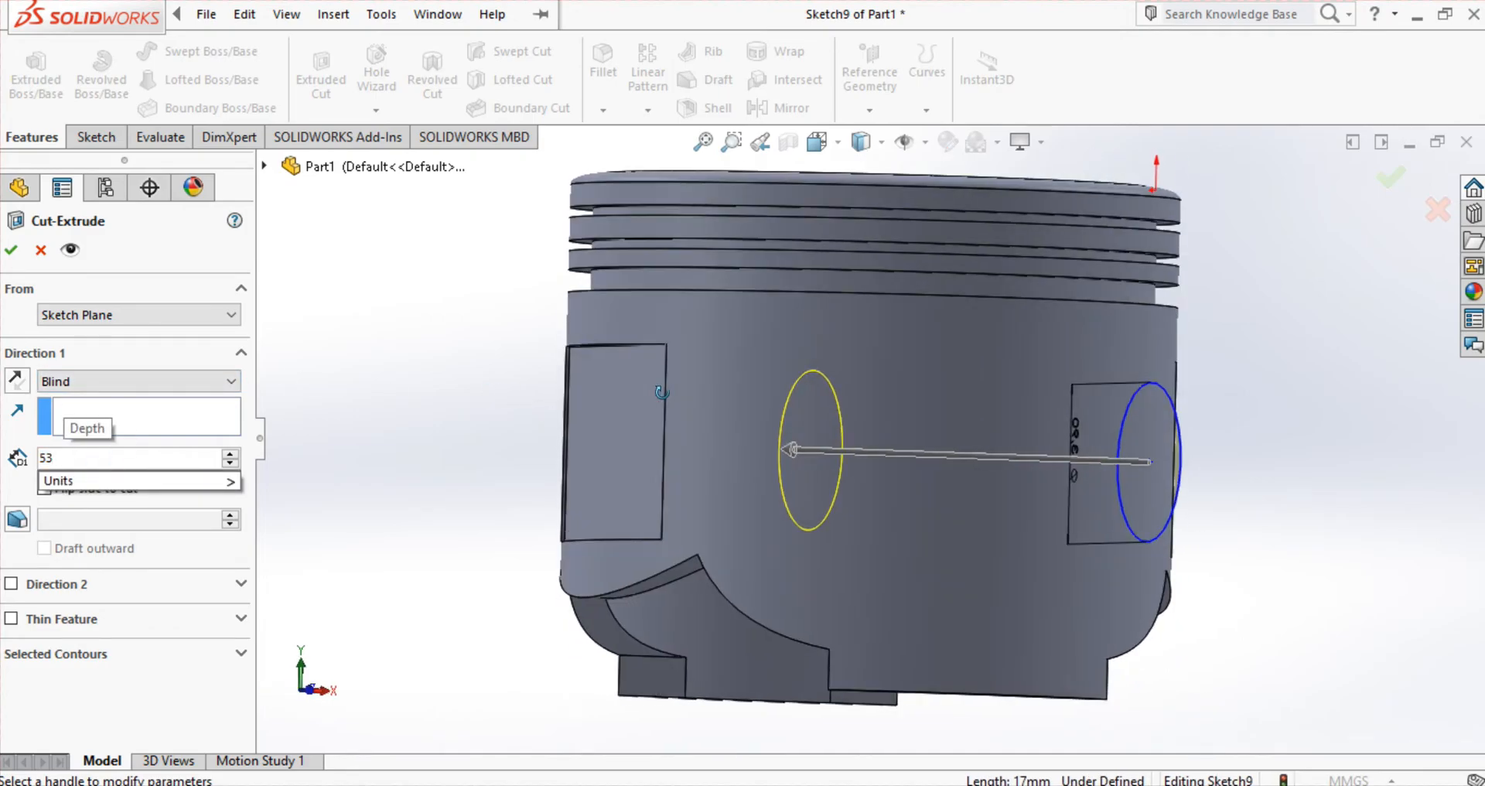
{"action": "left_click", "coordinate": [91, 352]}
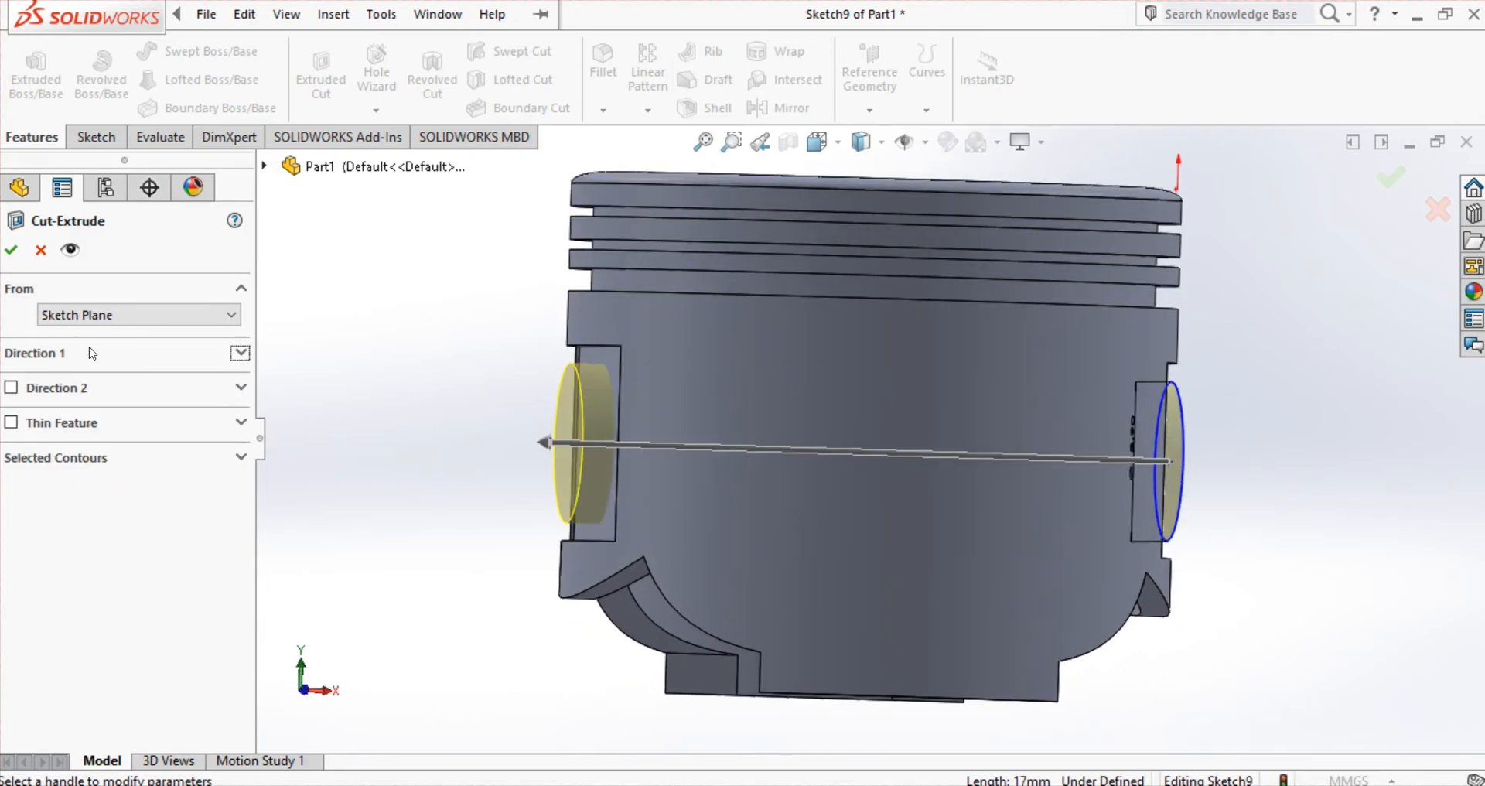
{"action": "key", "text": "Return"}
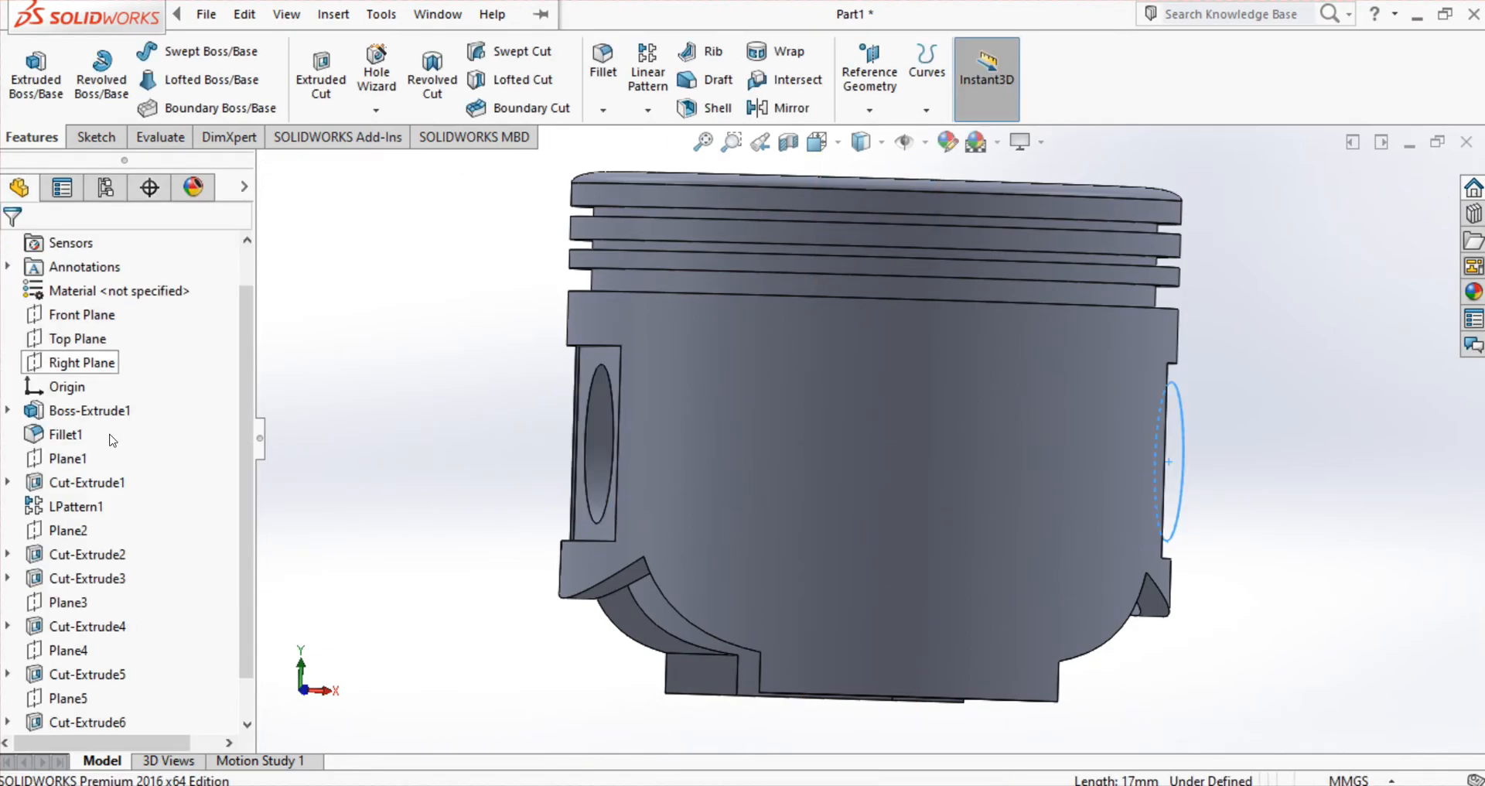
Step: Fillet the underside edges of the two inner pin bosses with a symmetric 1.05 mm radius and tangent propagation
{"action": "left_click", "coordinate": [70, 649]}
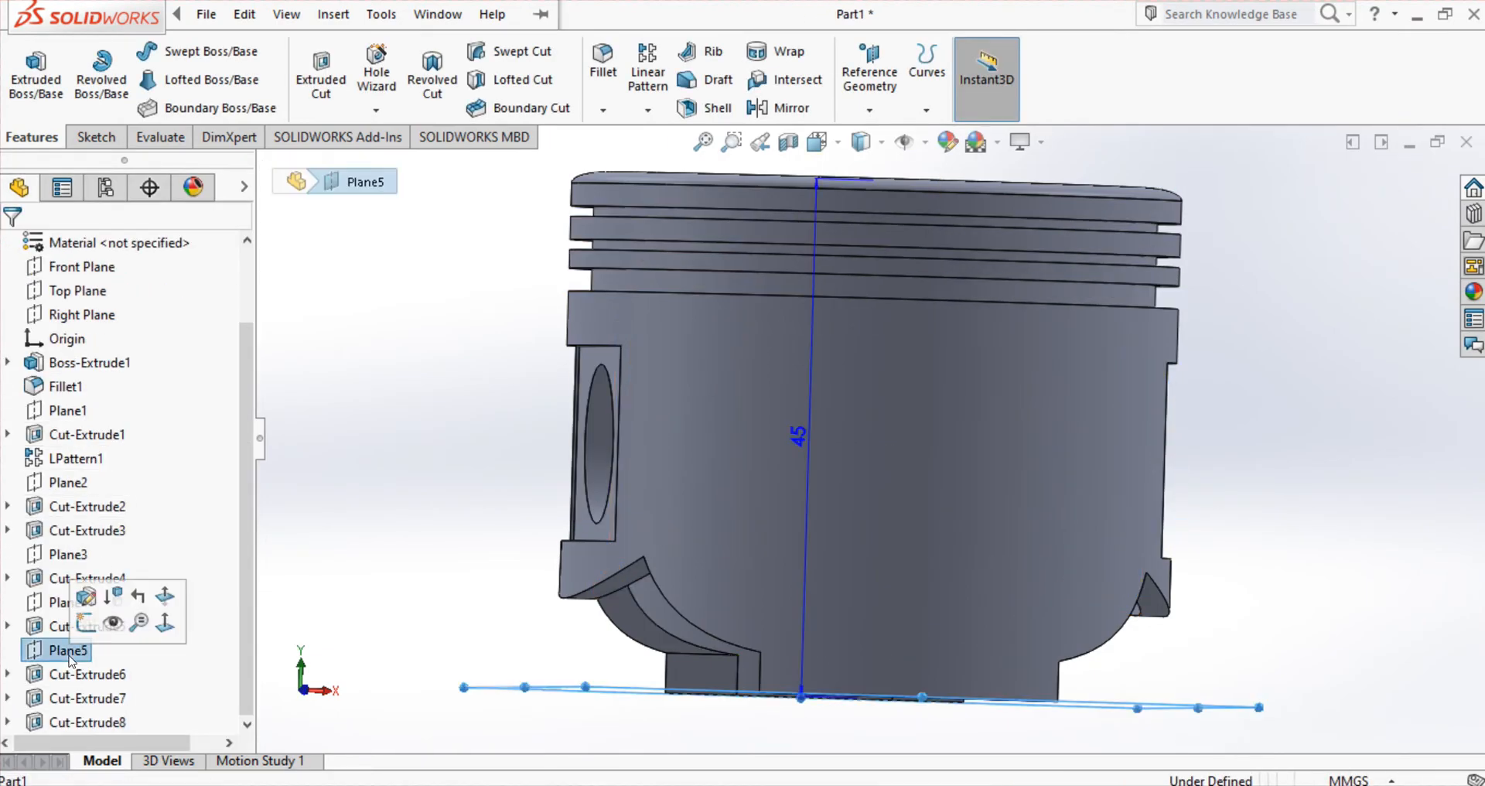
{"action": "left_click", "coordinate": [164, 623]}
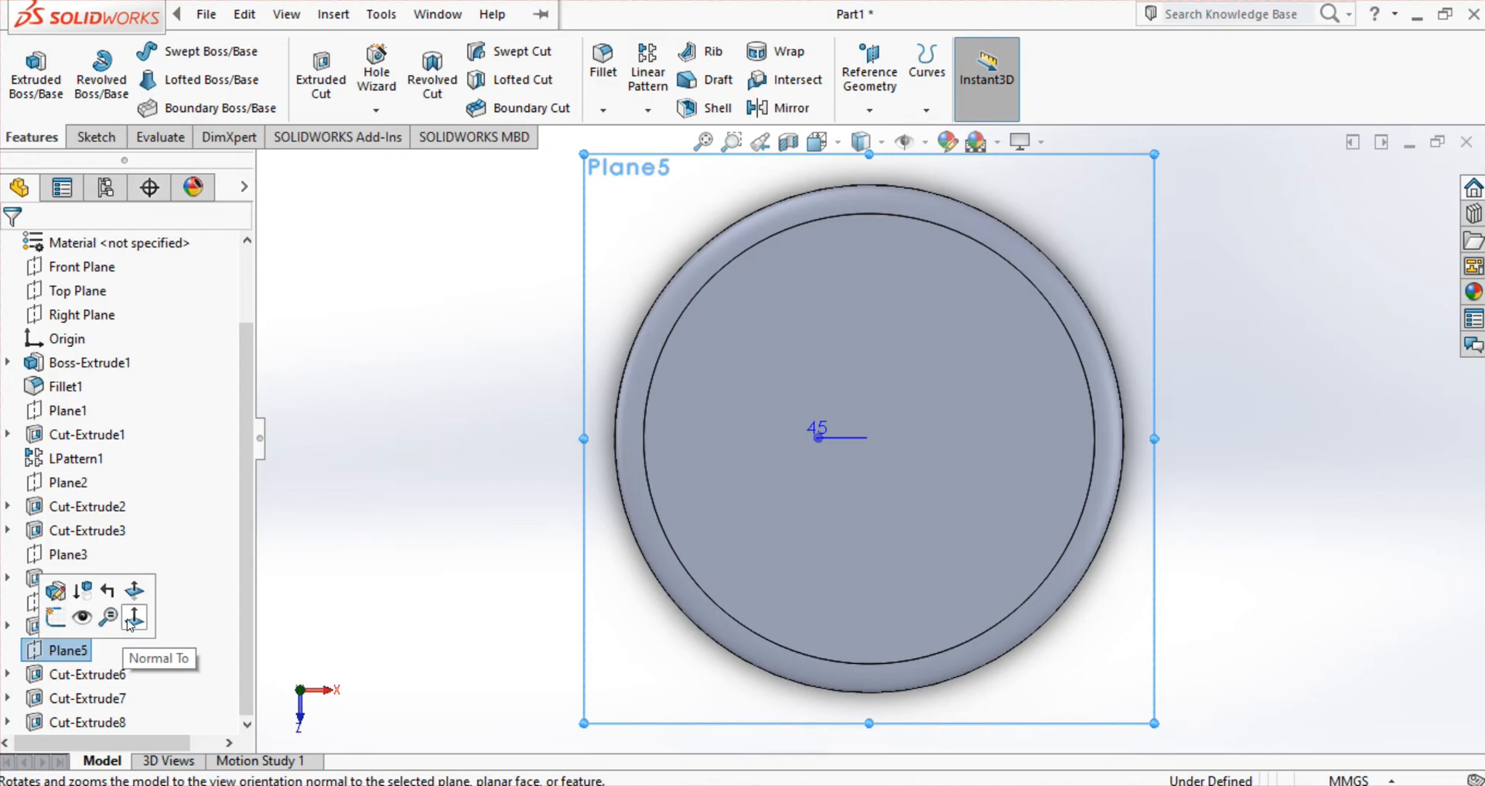
{"action": "left_click", "coordinate": [129, 624]}
{"action": "left_click", "coordinate": [604, 62]}
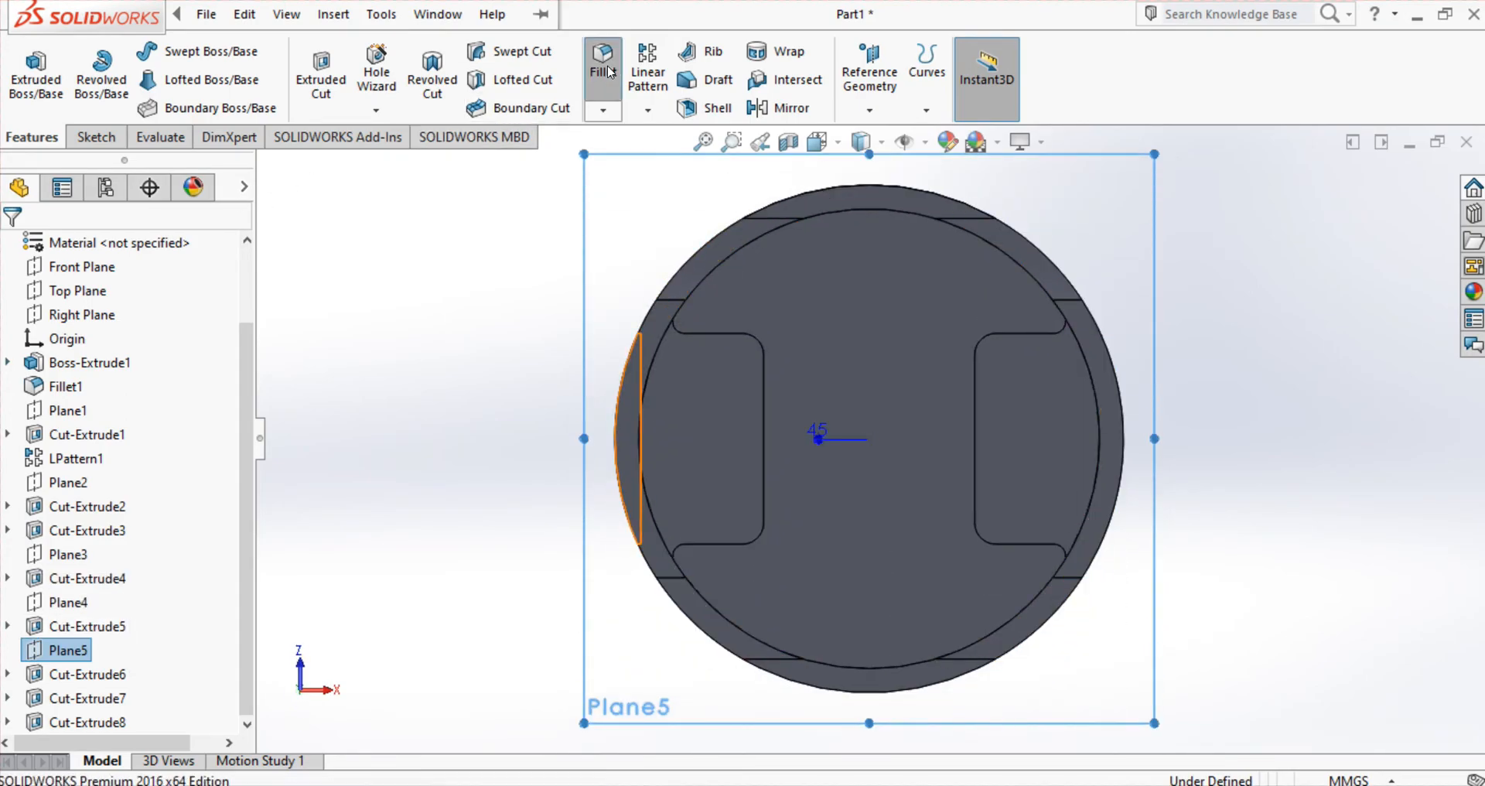
{"action": "left_click", "coordinate": [763, 371]}
{"action": "left_click", "coordinate": [975, 401]}
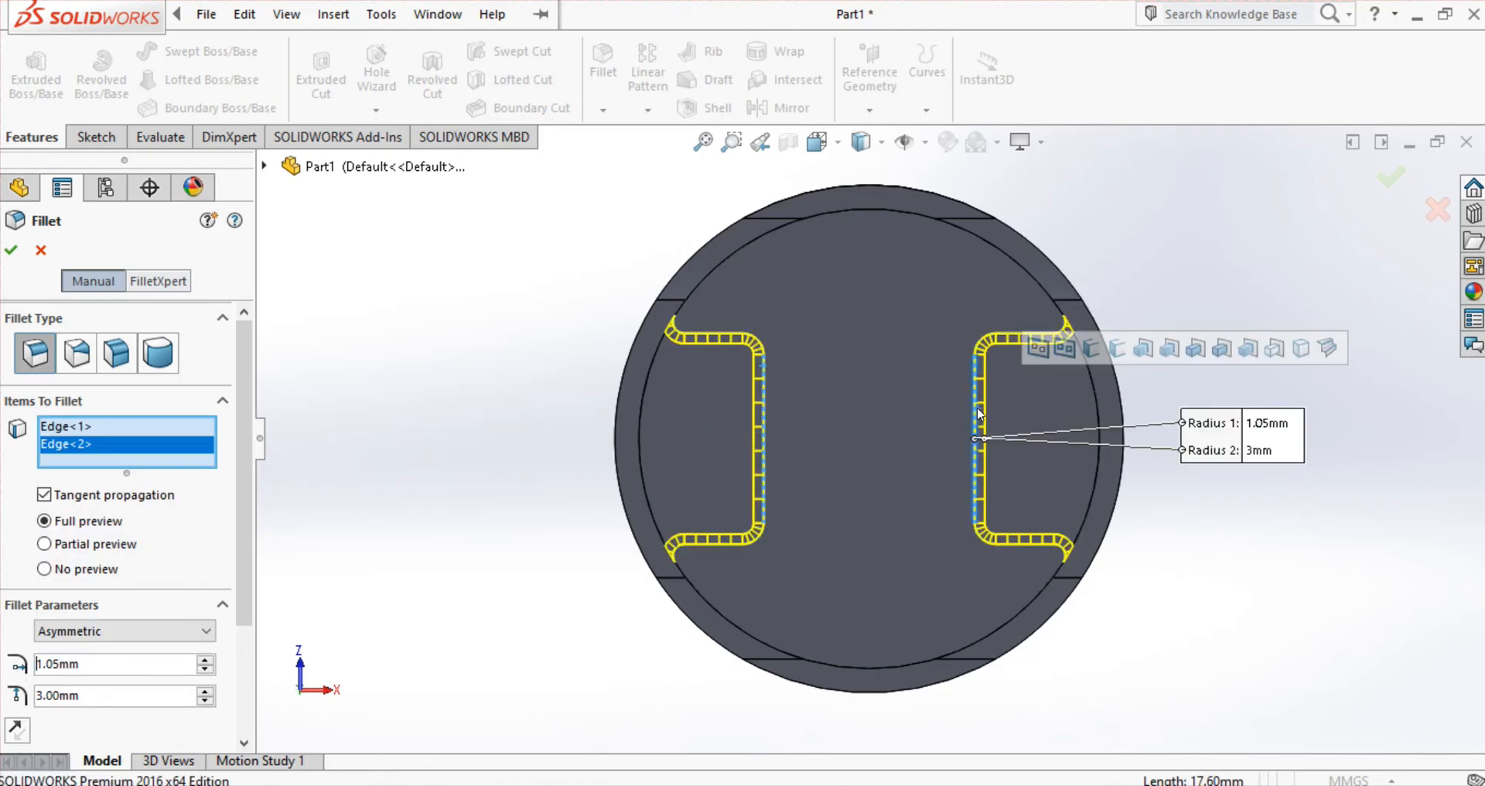
{"action": "middle_click_drag", "start_coordinate": [856, 454], "coordinate": [809, 445]}
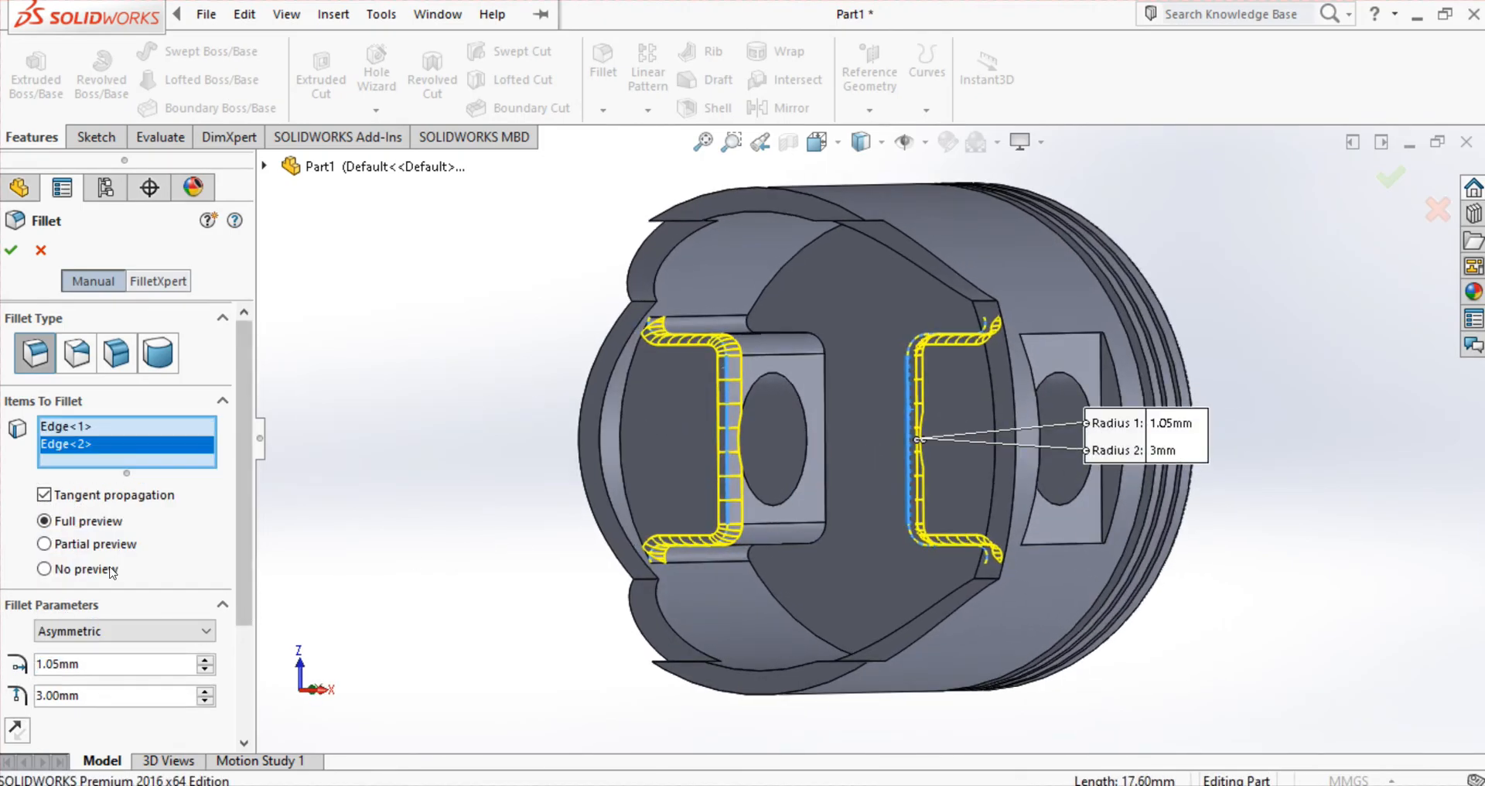
{"action": "left_click", "coordinate": [121, 631]}
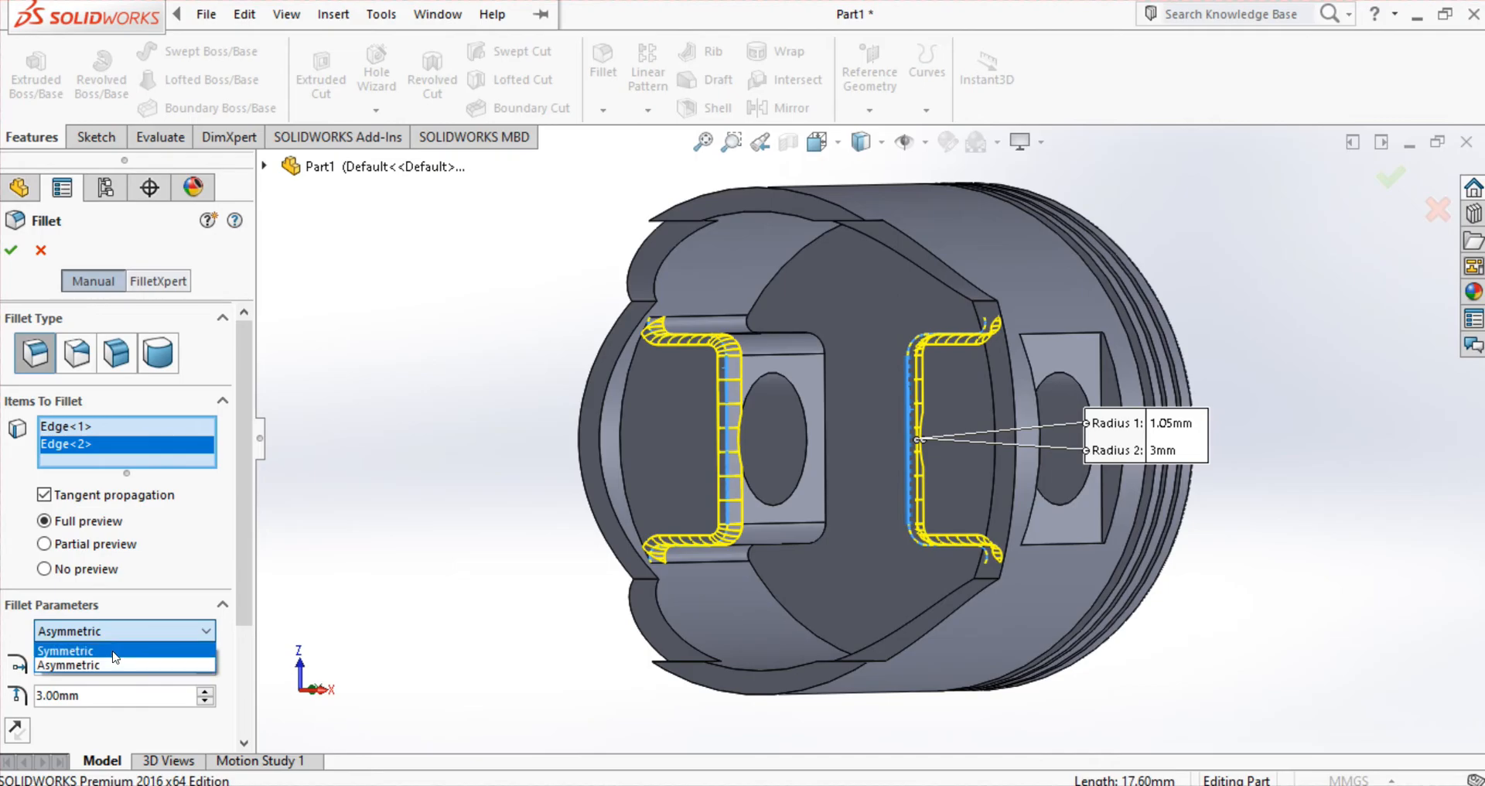
{"action": "left_click", "coordinate": [93, 653]}
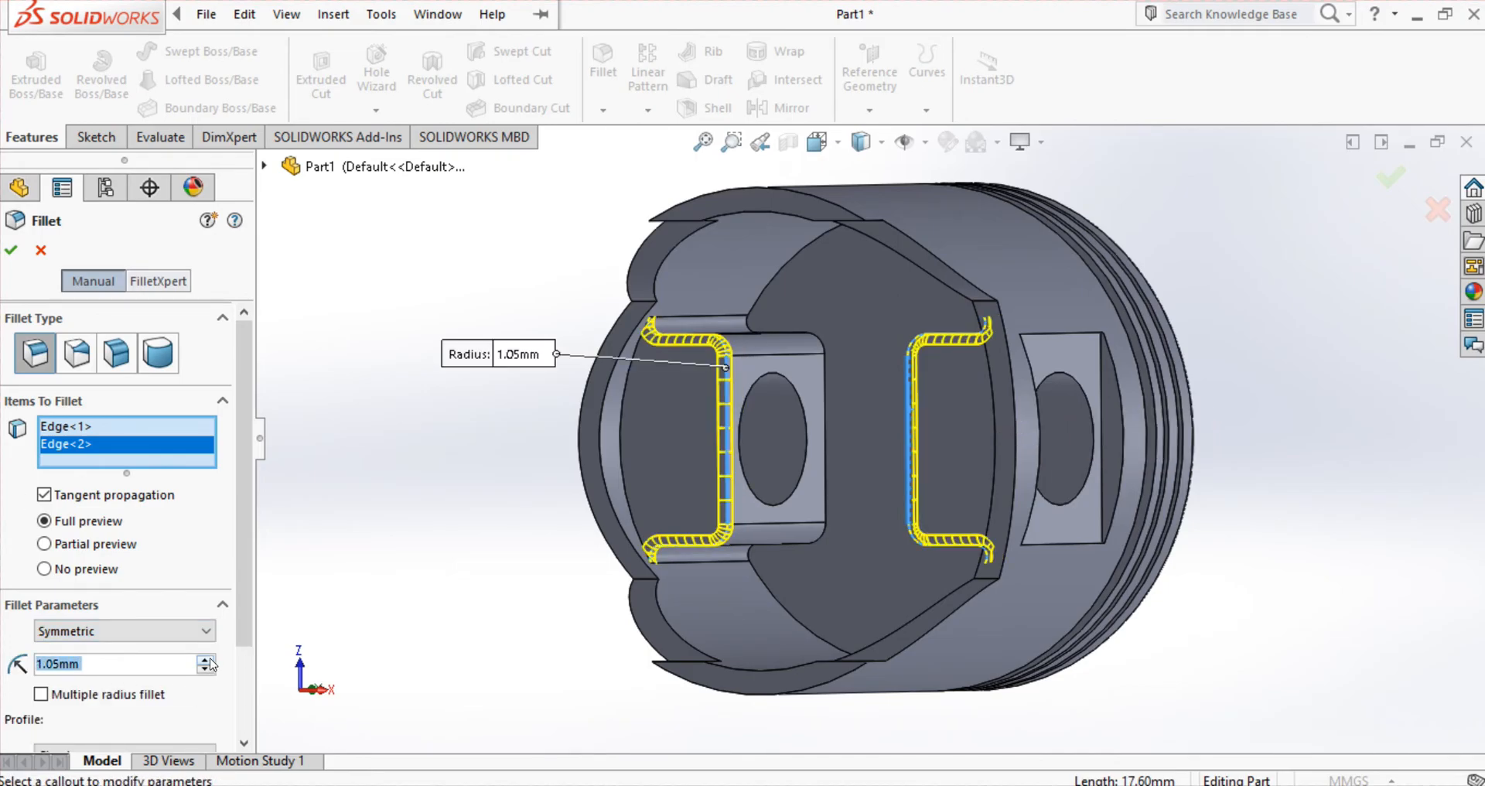
{"action": "left_click", "coordinate": [12, 249]}
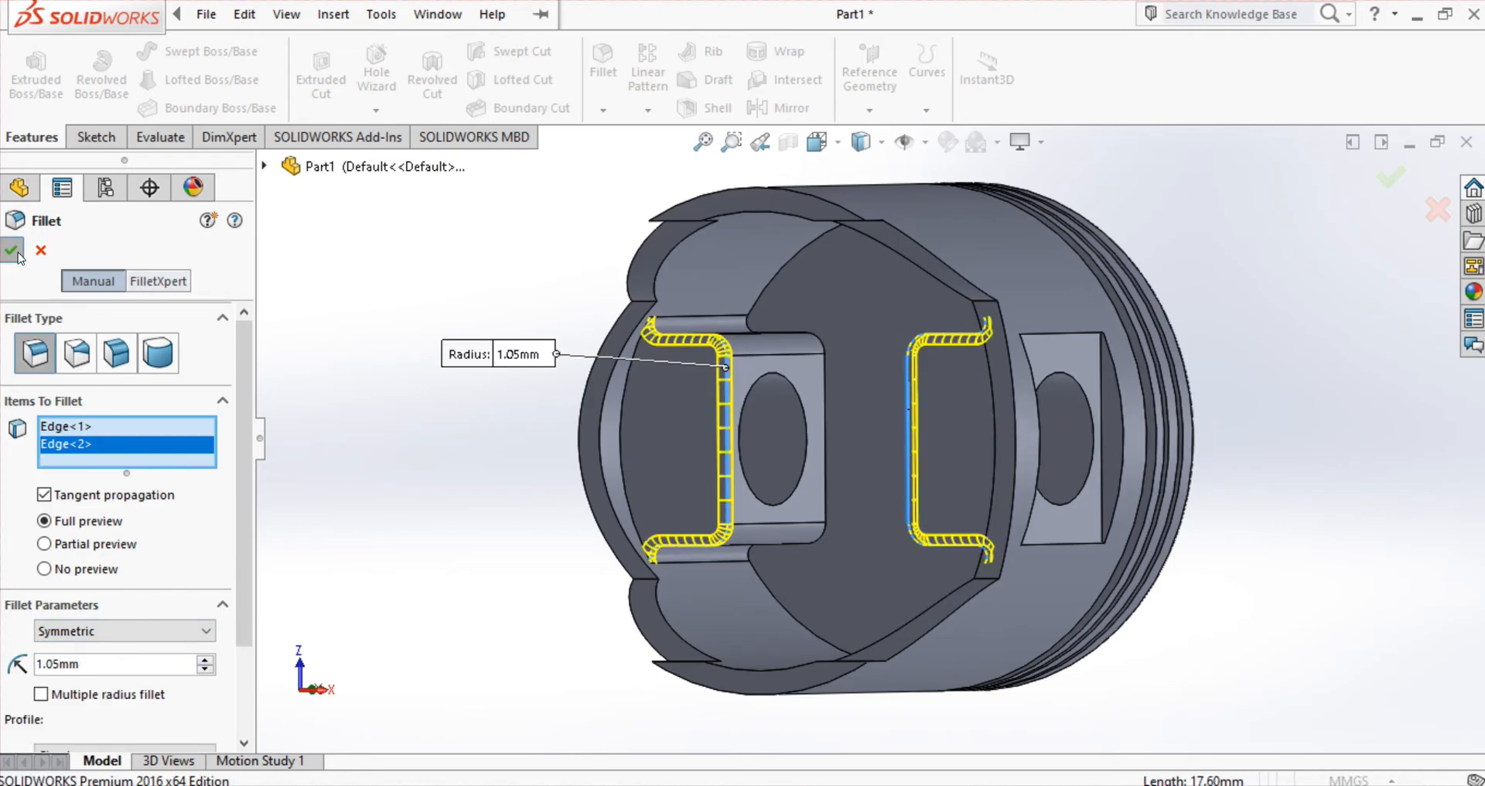
Step: Apply the machined steel appearance from the Metal > Steel library to the whole part
{"action": "middle_click_drag", "start_coordinate": [669, 451], "coordinate": [687, 404]}
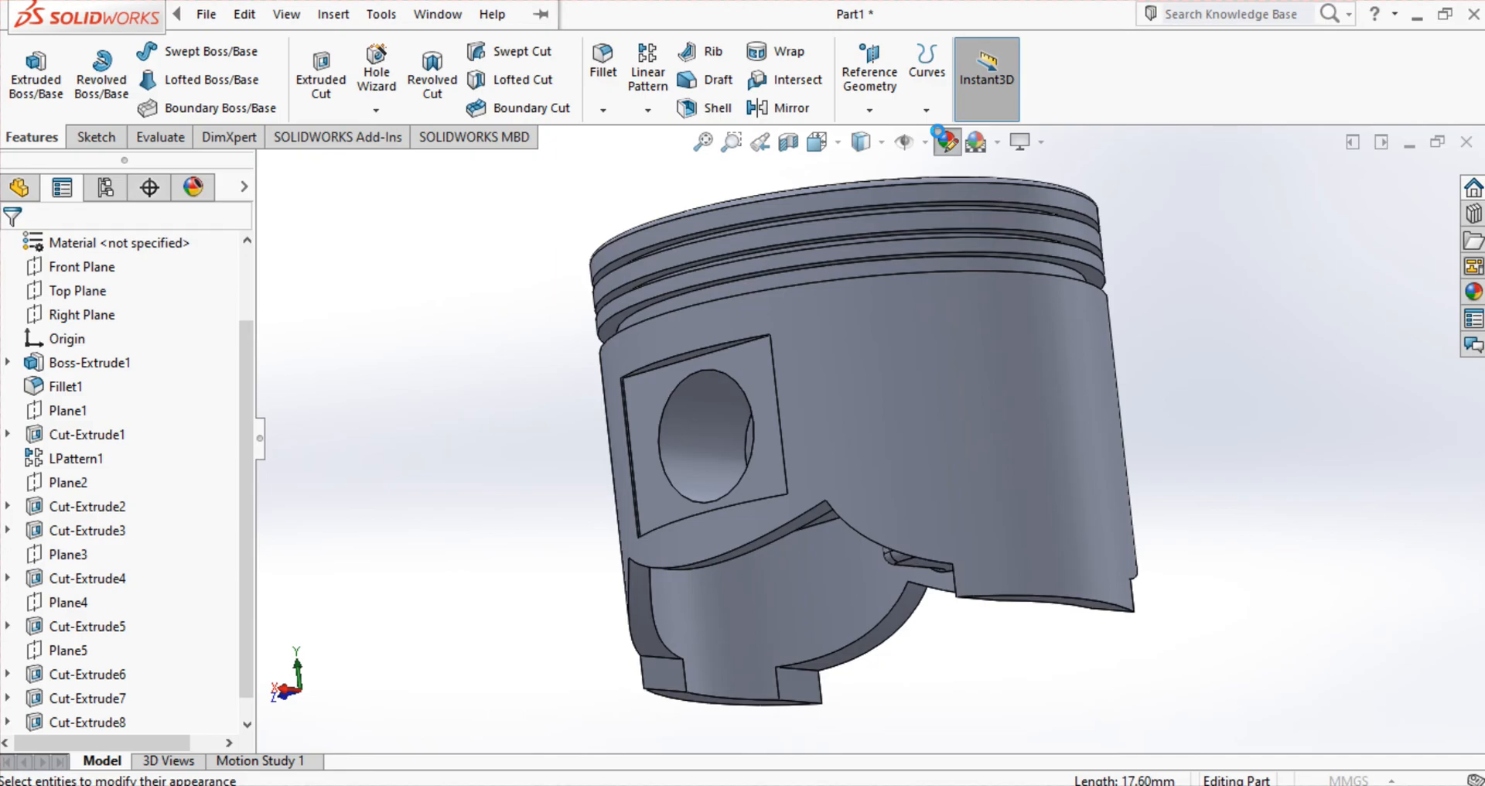
{"action": "left_click", "coordinate": [945, 141]}
{"action": "left_click", "coordinate": [1026, 403]}
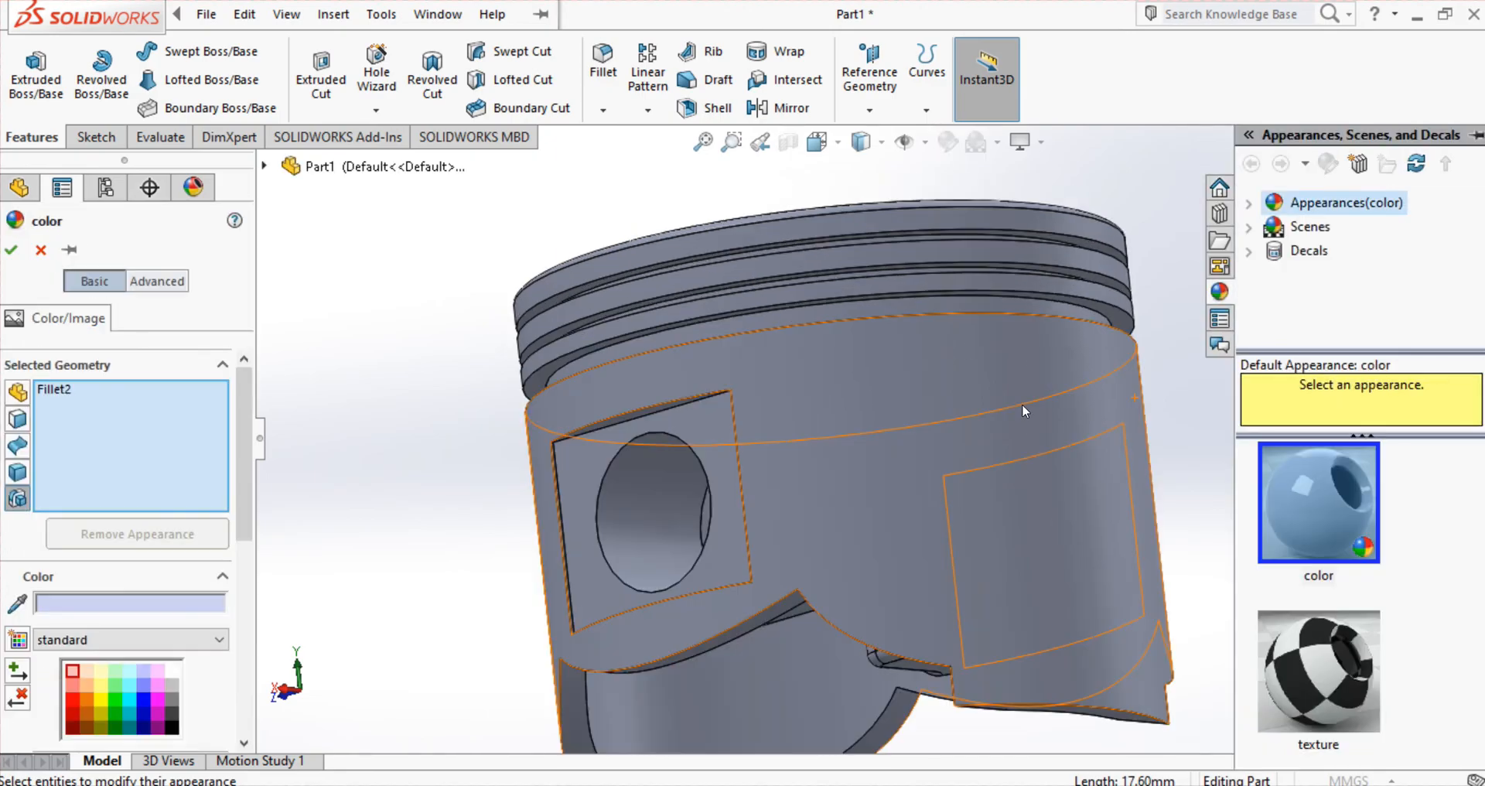
{"action": "left_click", "coordinate": [1248, 205]}
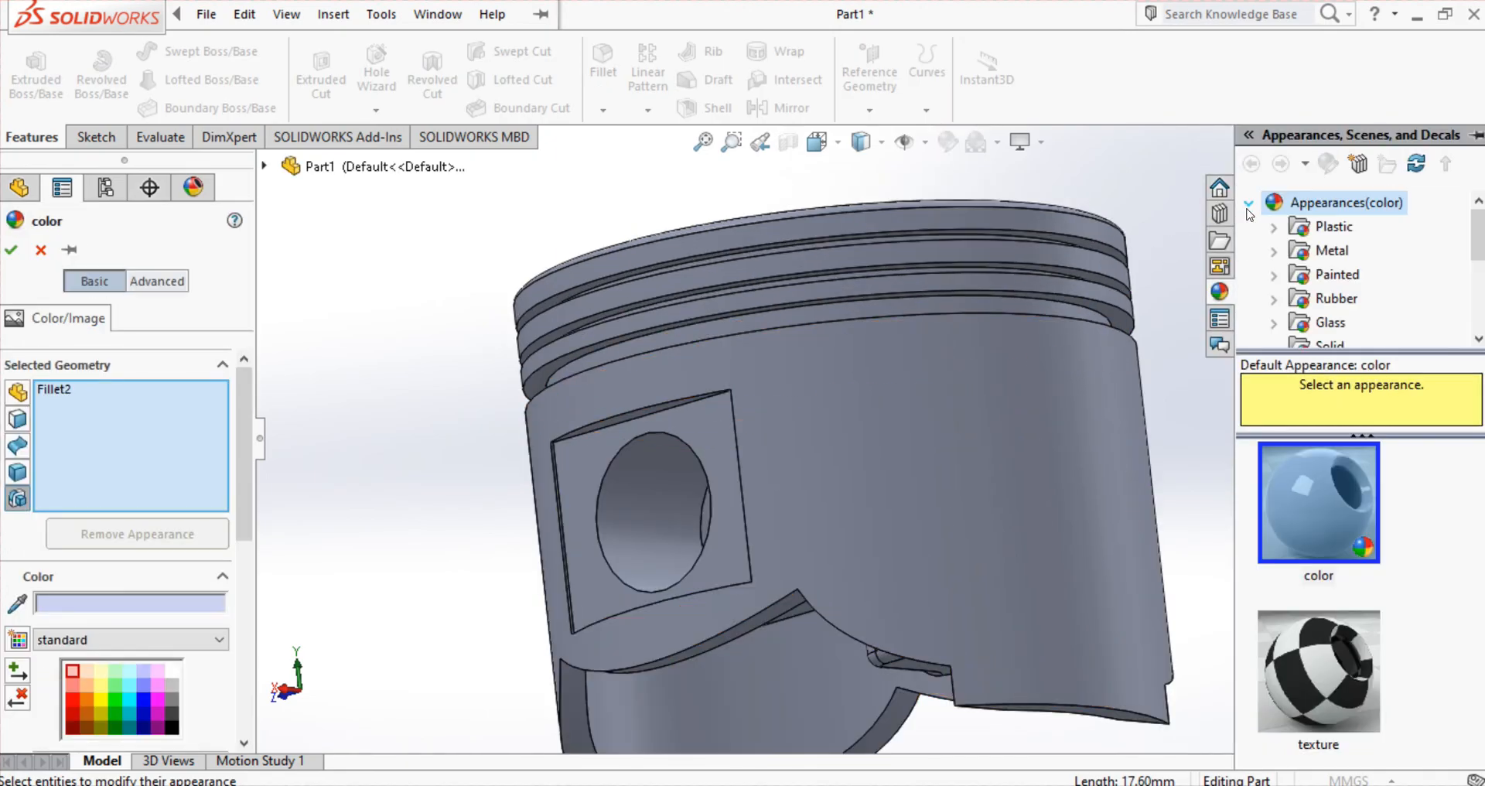
{"action": "left_click", "coordinate": [1275, 253]}
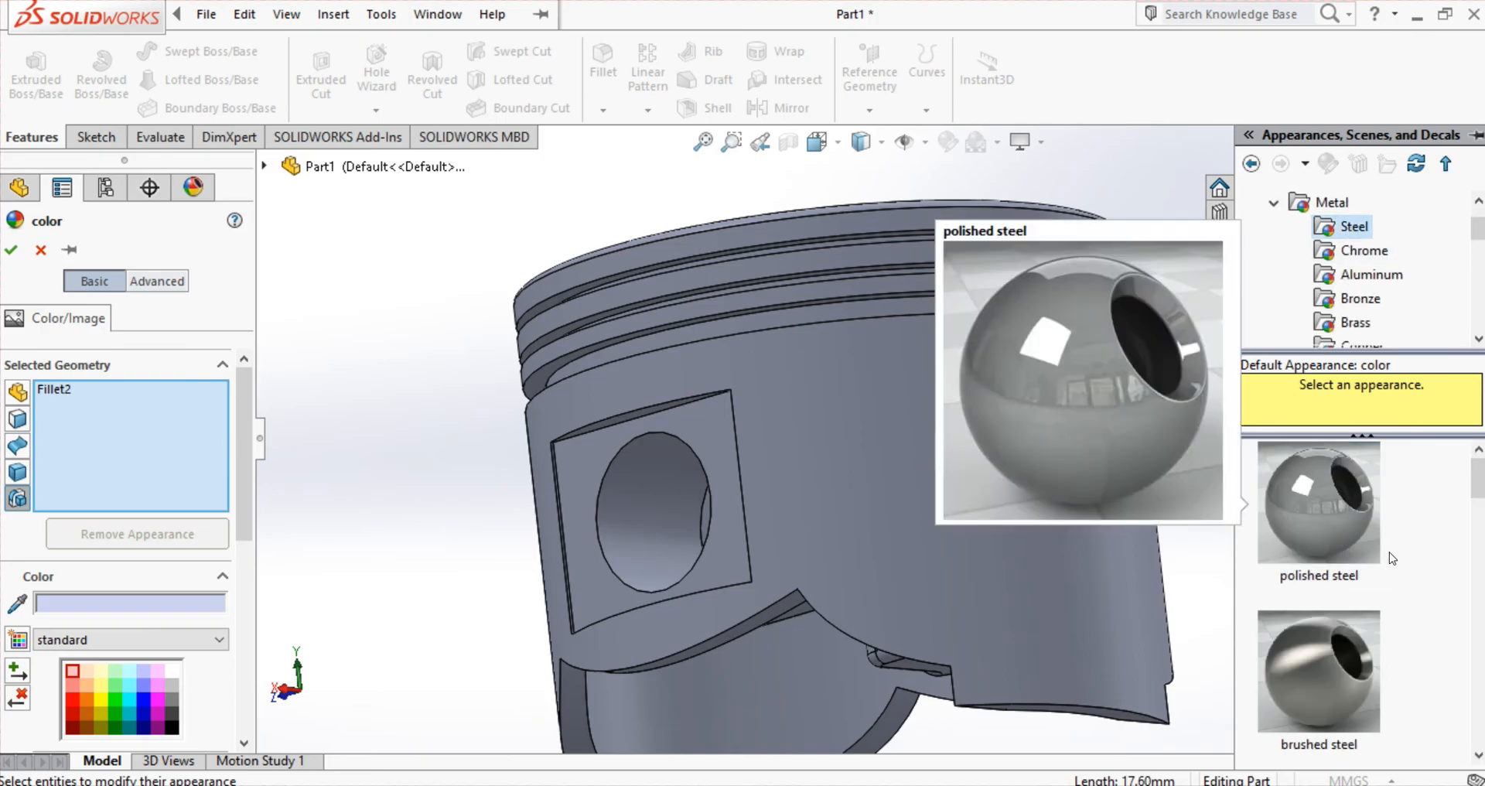
{"action": "scroll", "coordinate": [1362, 537], "scroll_direction": "down", "scroll_amount": 6}
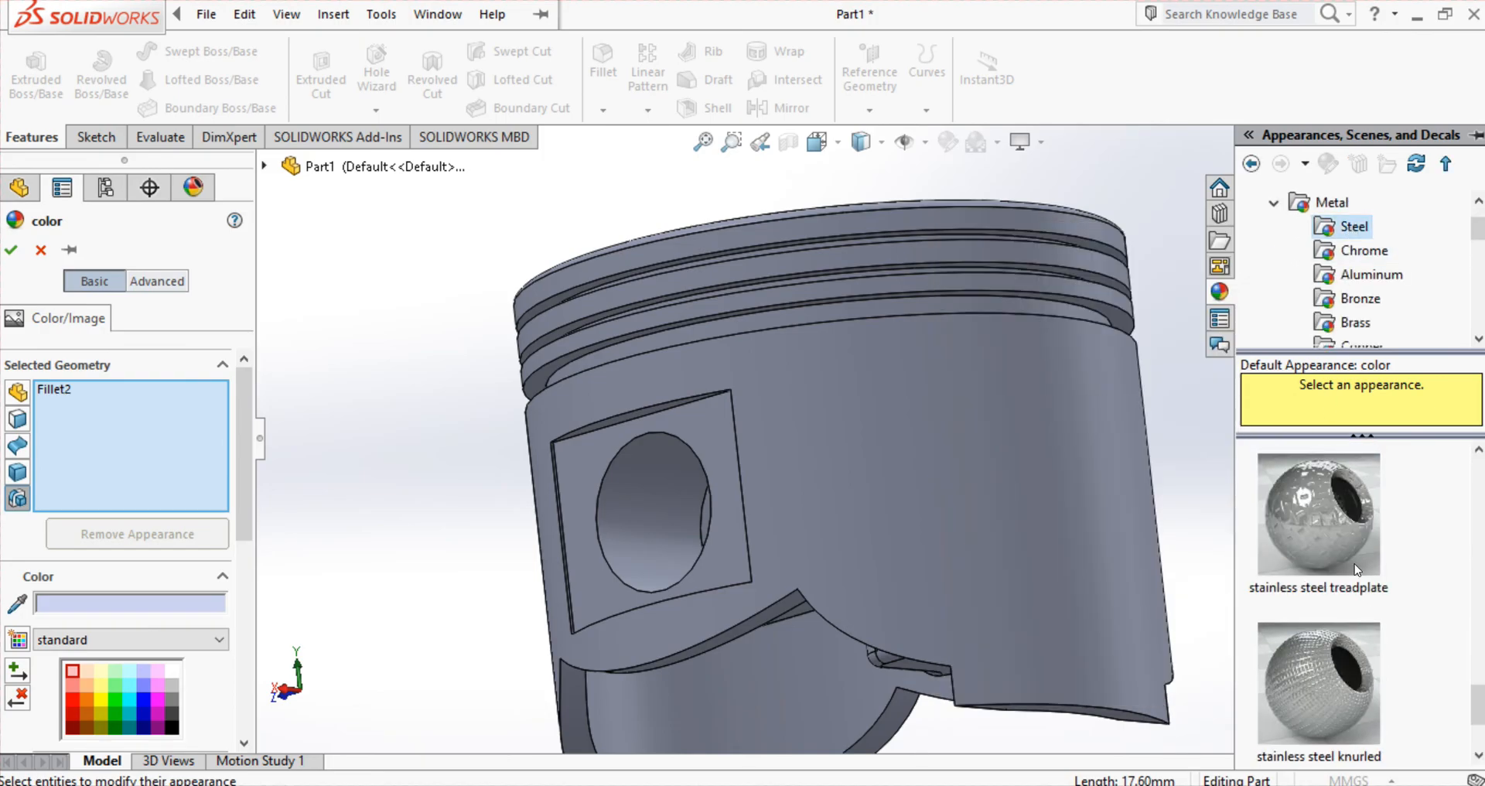
{"action": "scroll", "coordinate": [1356, 570], "scroll_direction": "up", "scroll_amount": 3}
{"action": "left_click", "coordinate": [1336, 523]}
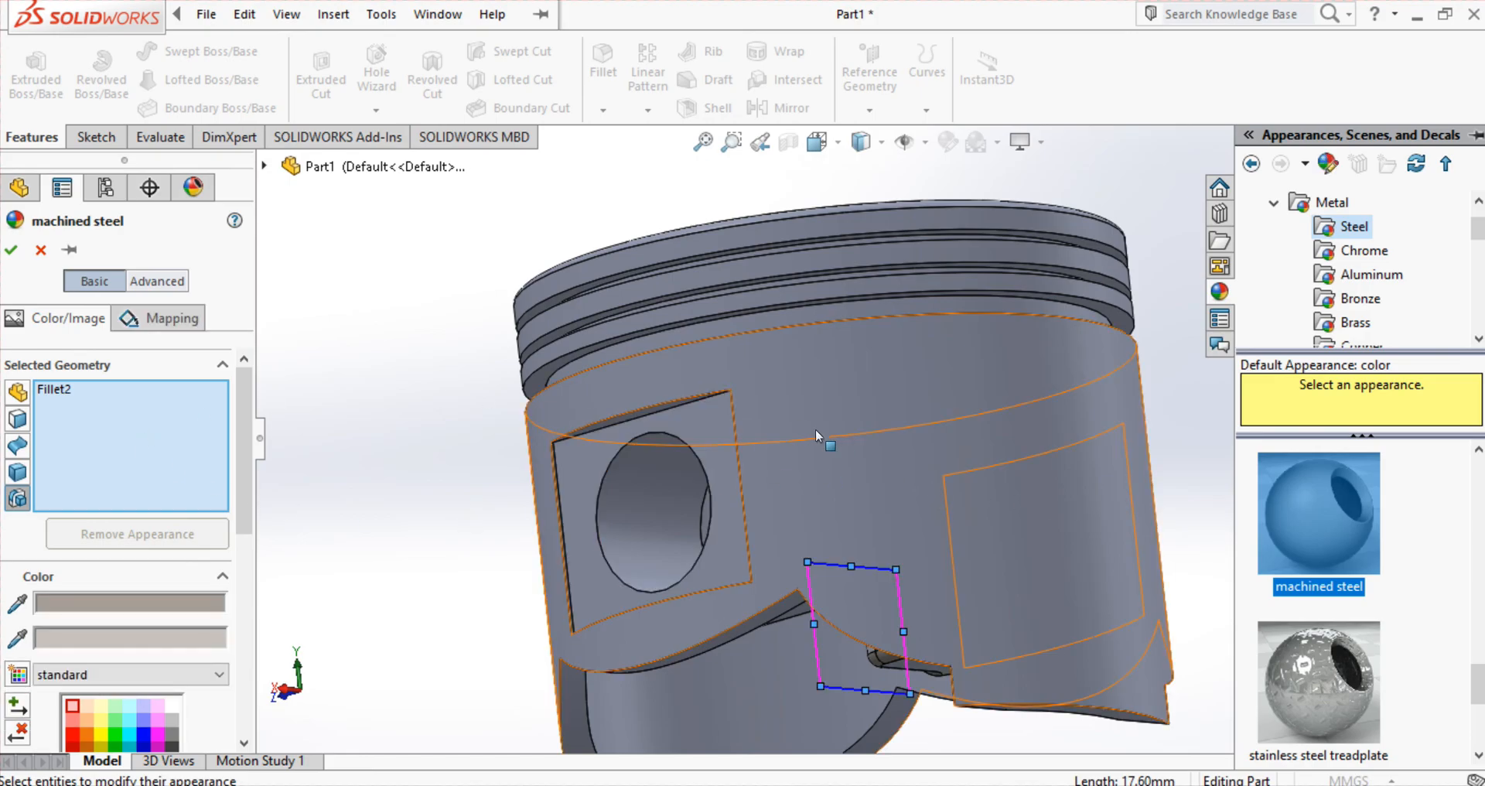
{"action": "left_click", "coordinate": [950, 417]}
{"action": "left_click", "coordinate": [949, 412]}
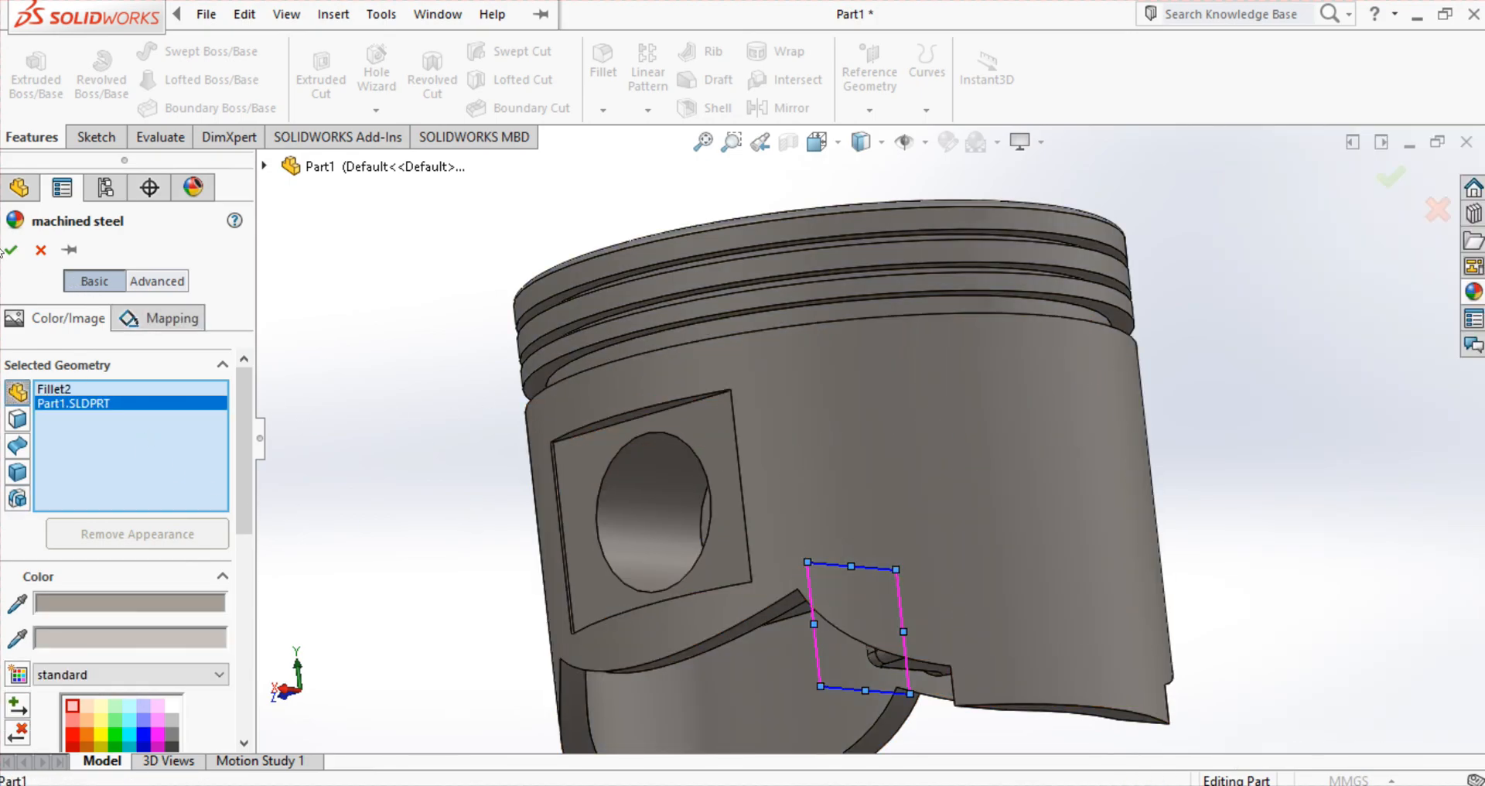
{"action": "left_click", "coordinate": [11, 249]}
{"action": "scroll", "coordinate": [859, 449], "scroll_direction": "up", "scroll_amount": 2}
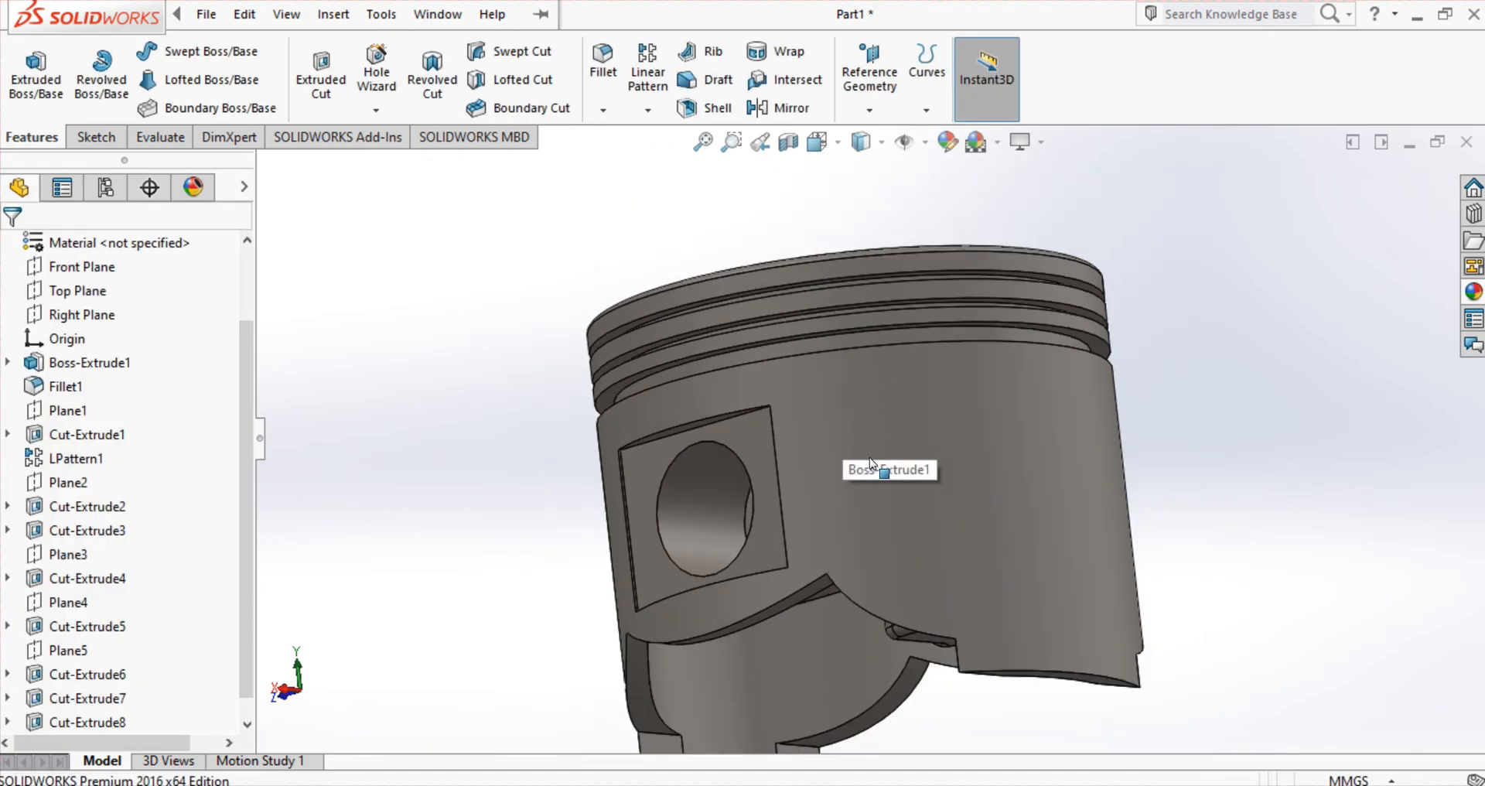
{"action": "scroll", "coordinate": [875, 468], "scroll_direction": "up", "scroll_amount": 2}
{"action": "middle_click_drag", "start_coordinate": [886, 484], "coordinate": [298, 315]}
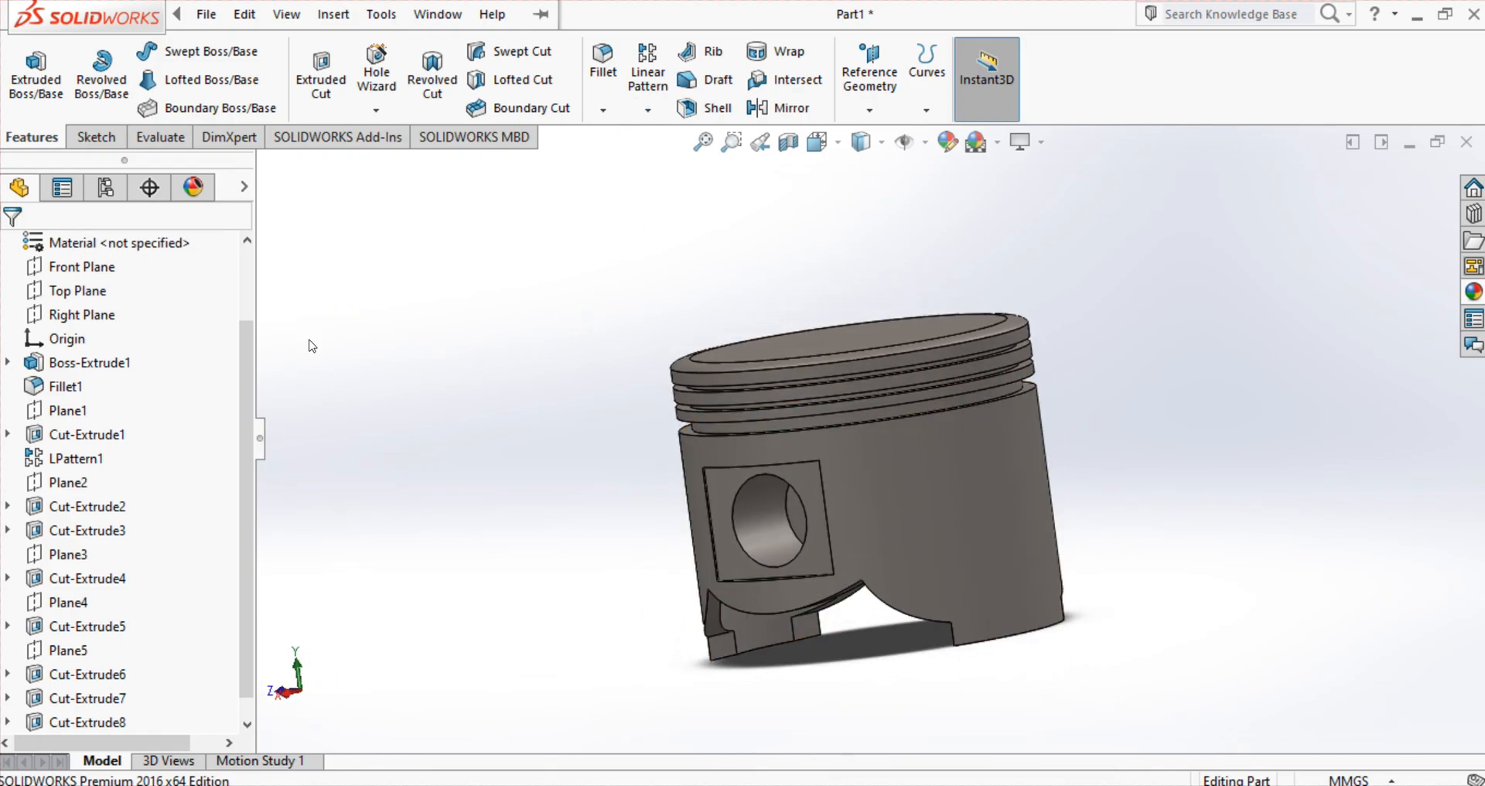